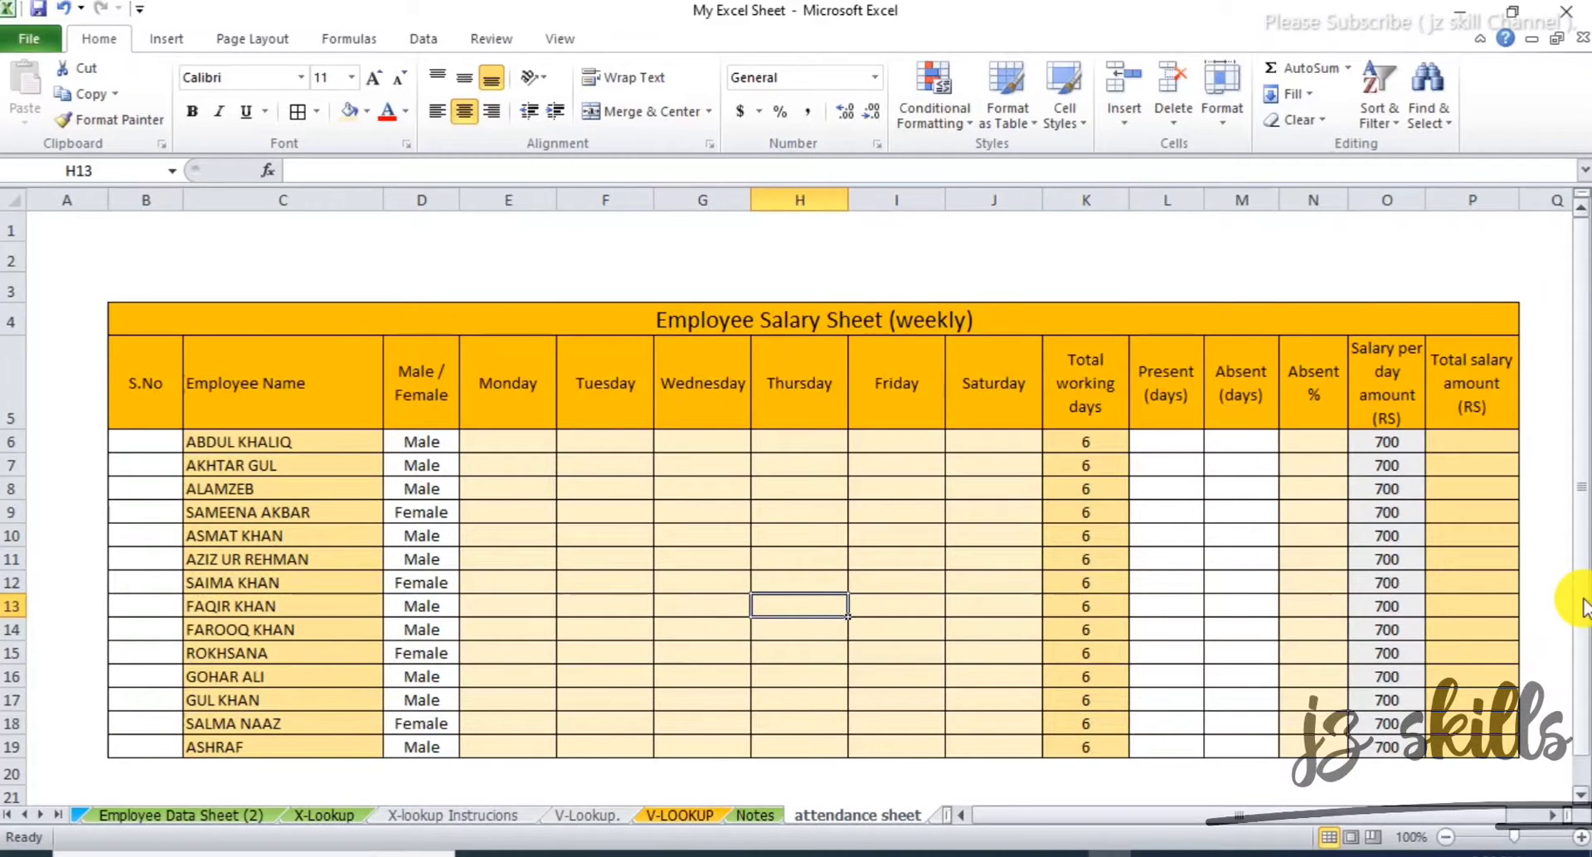
- Enter the label COUNT in cell A1
click(87, 225)
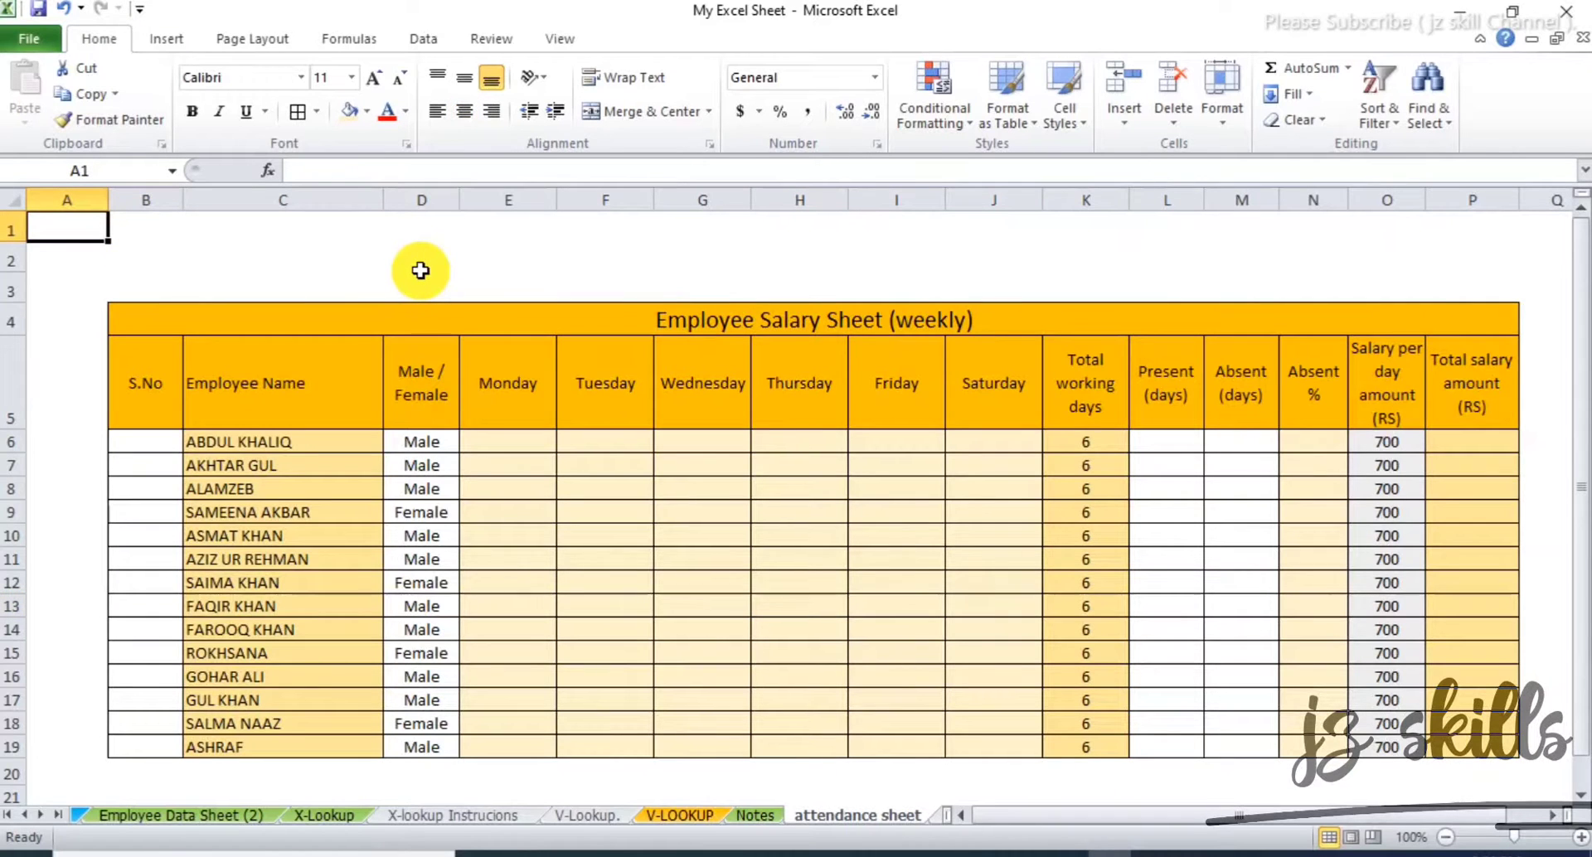
text(co)
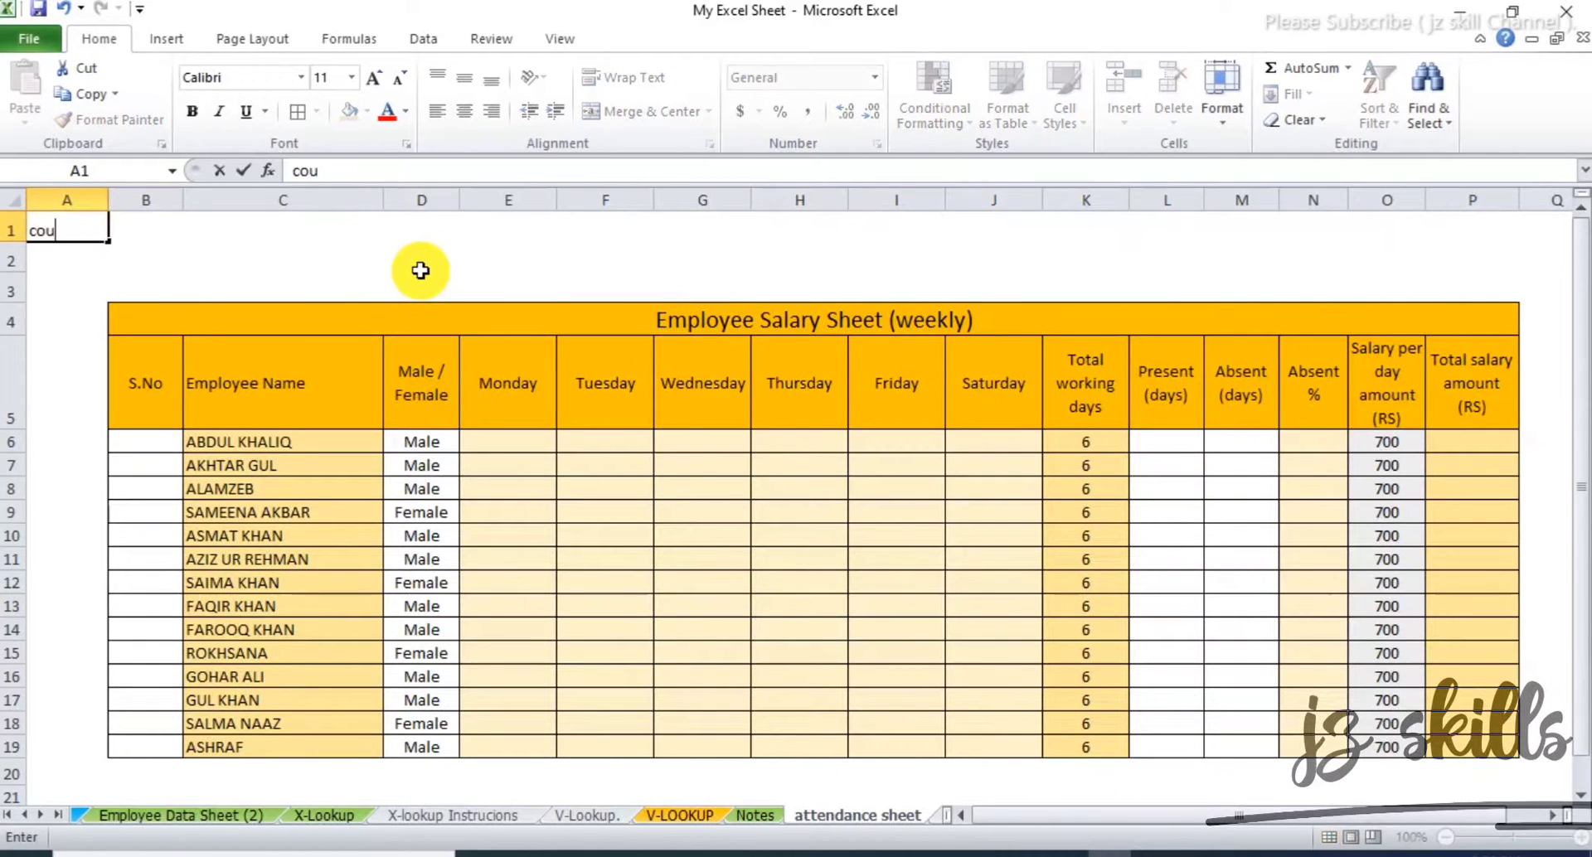
text(u)
key(BackSpace)
key(BackSpace)
text(COUNT)
key(Return)
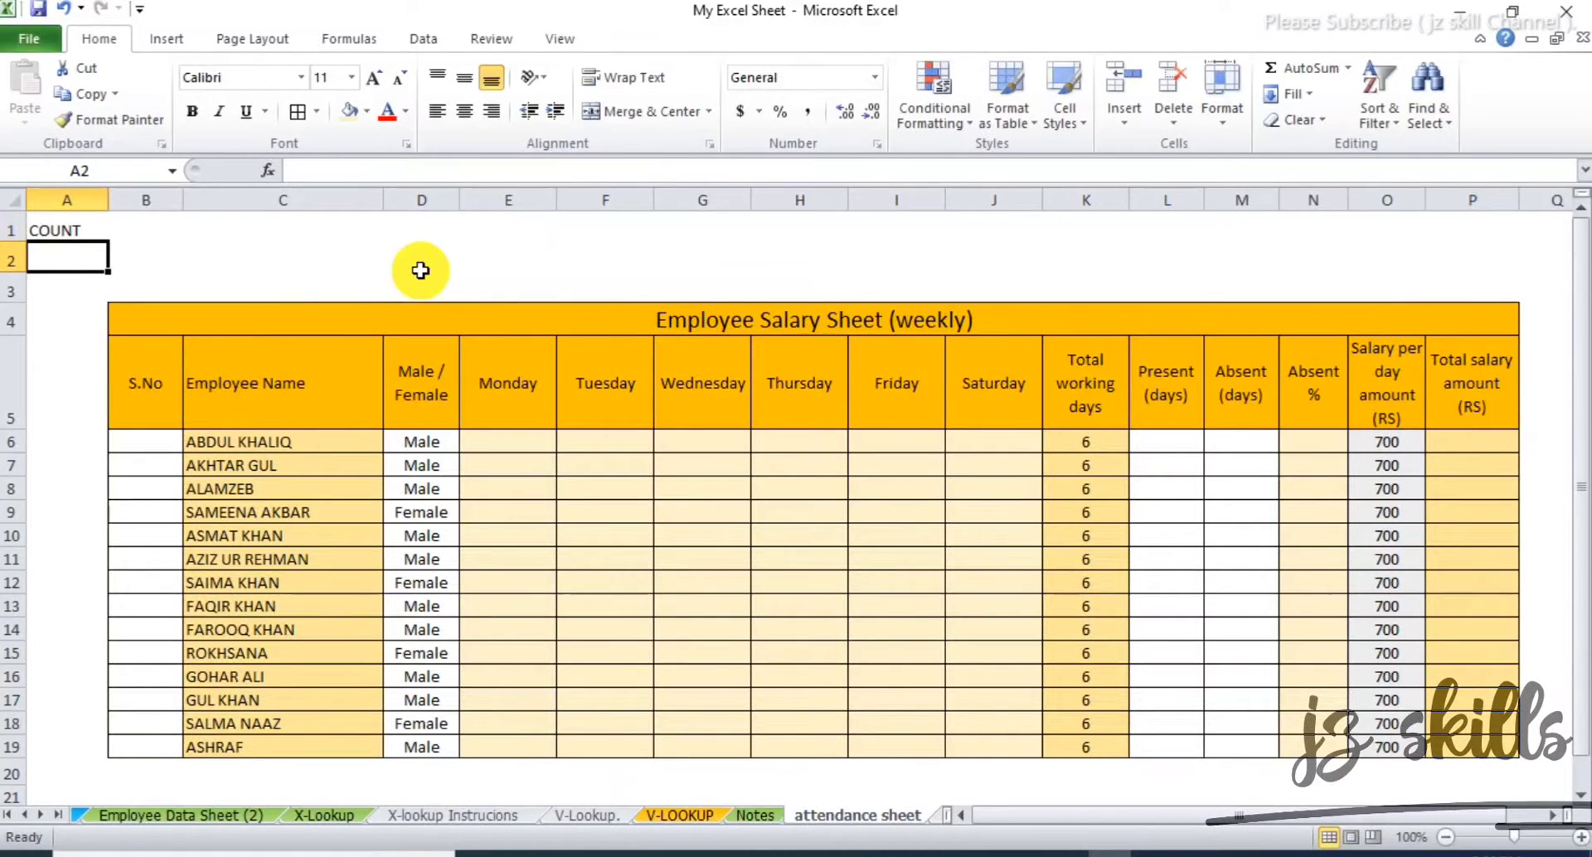
- Enter the label COUNTA in cell A2 and COUNTBLANK in cell A3
text(CONTA)
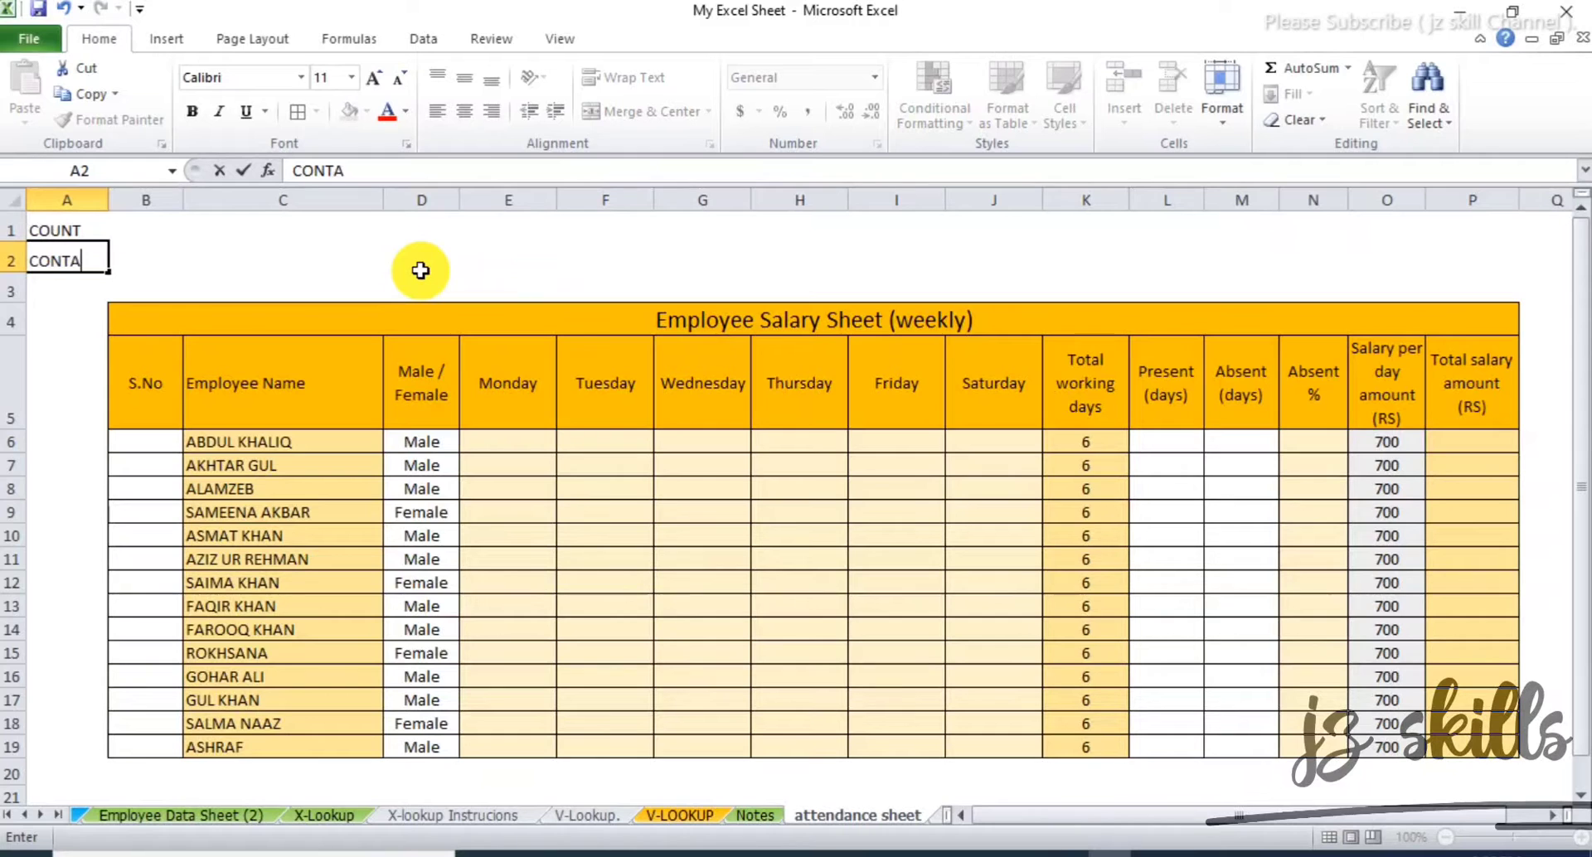
key(BackSpace)
key(BackSpace)
text(UNTA)
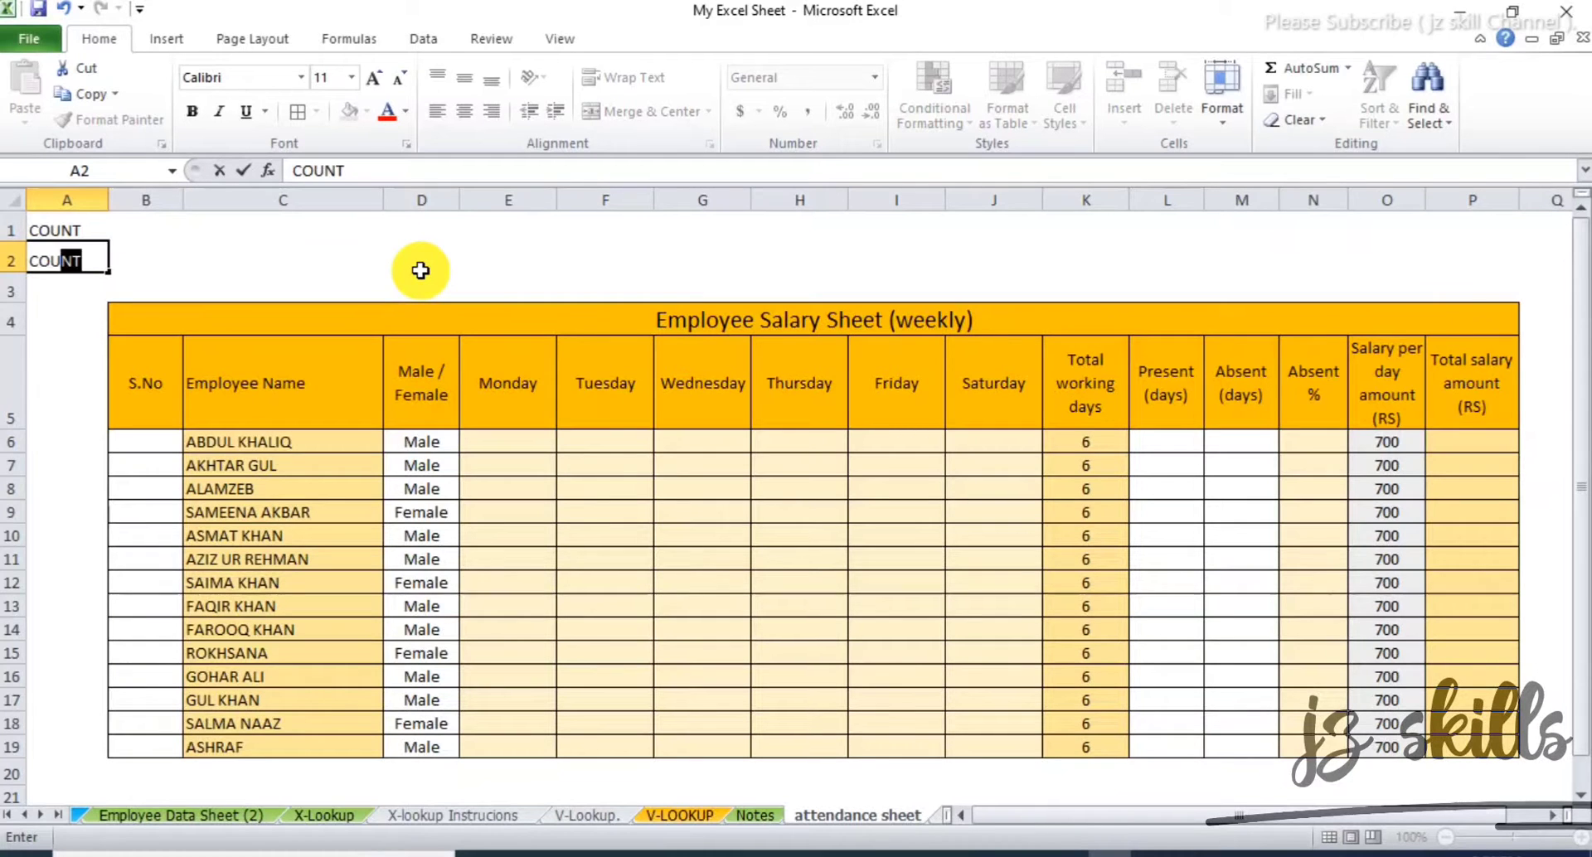
key(Return)
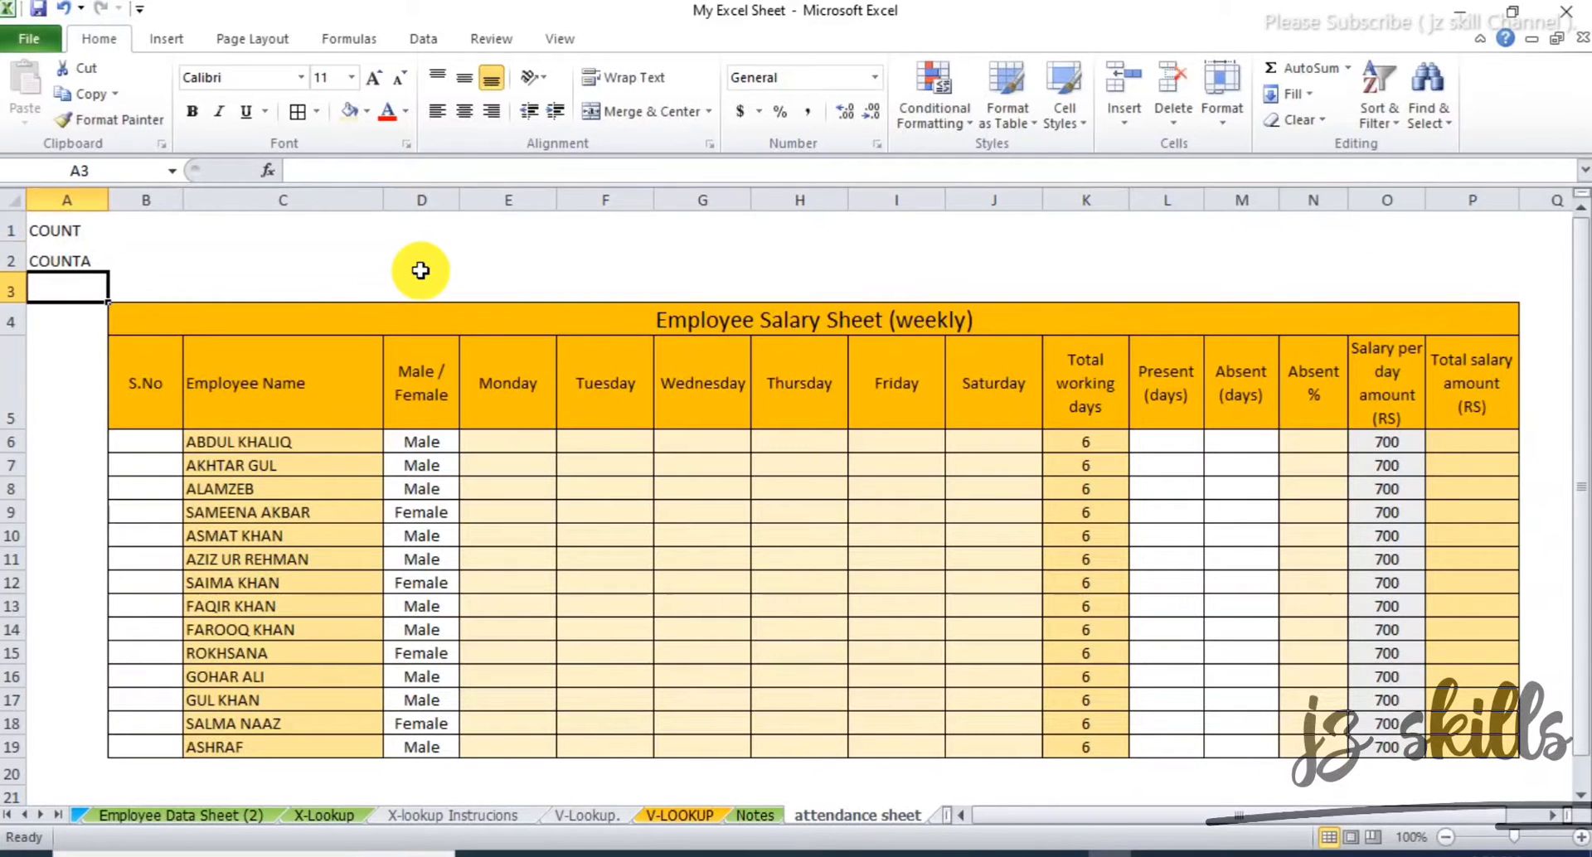
text(COUNT)
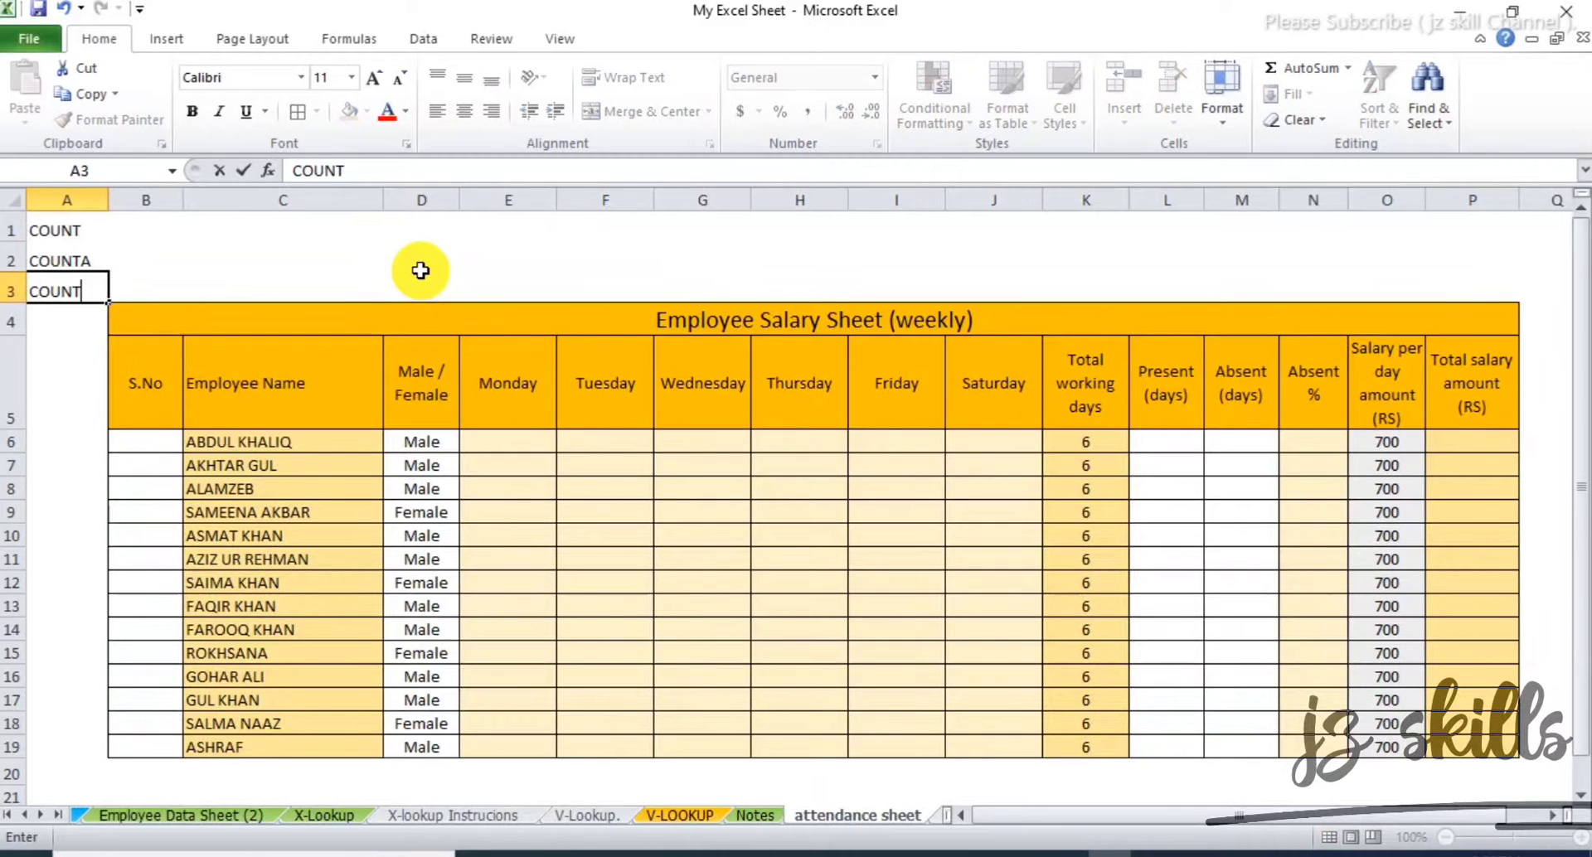
text(BLAN)
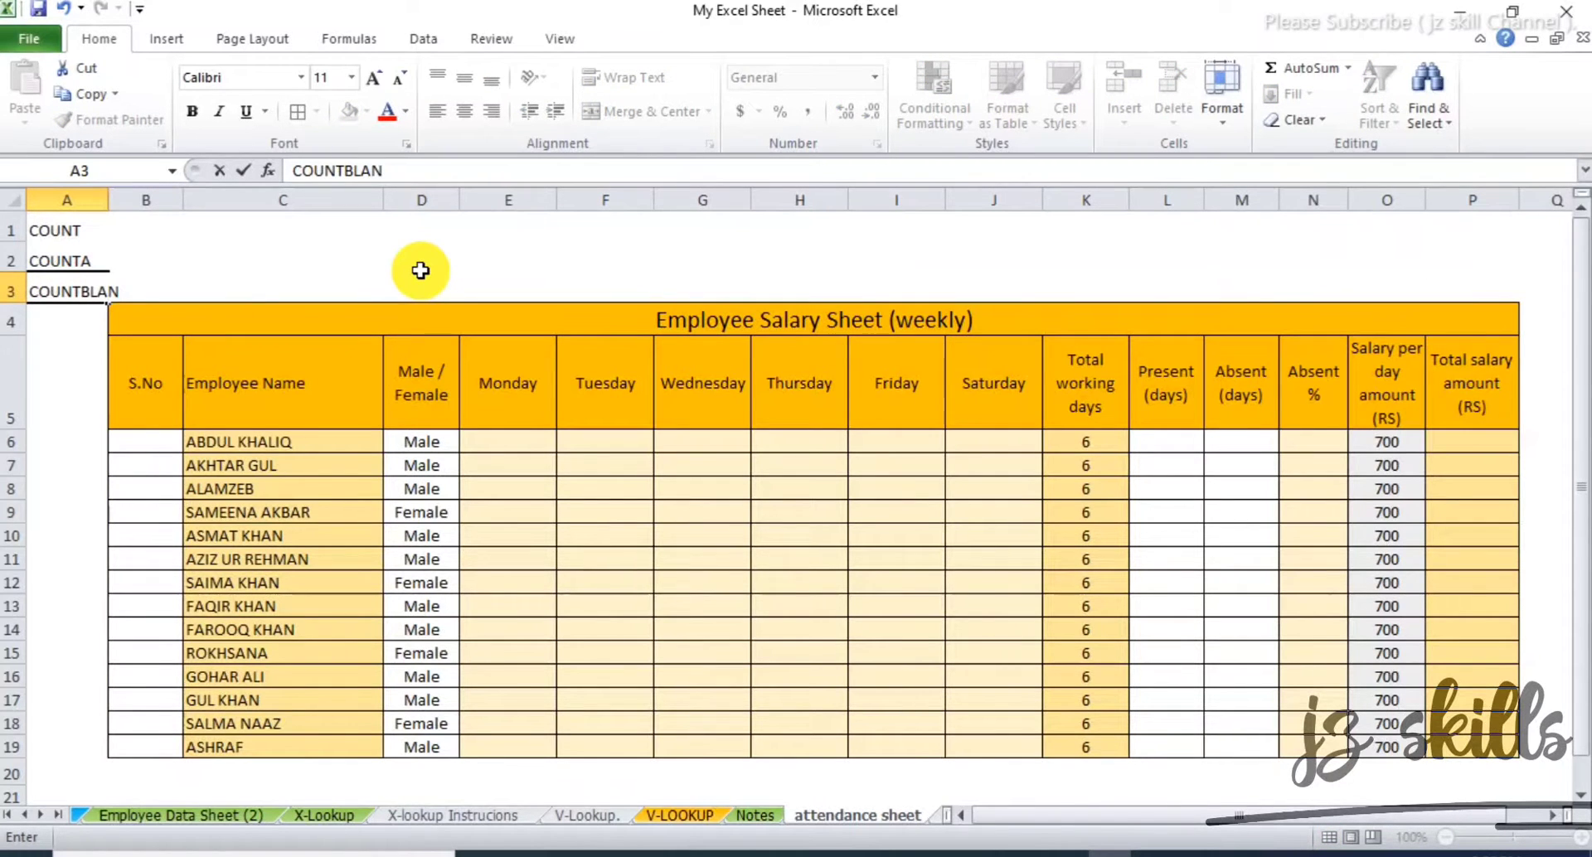
text(K)
key(Return)
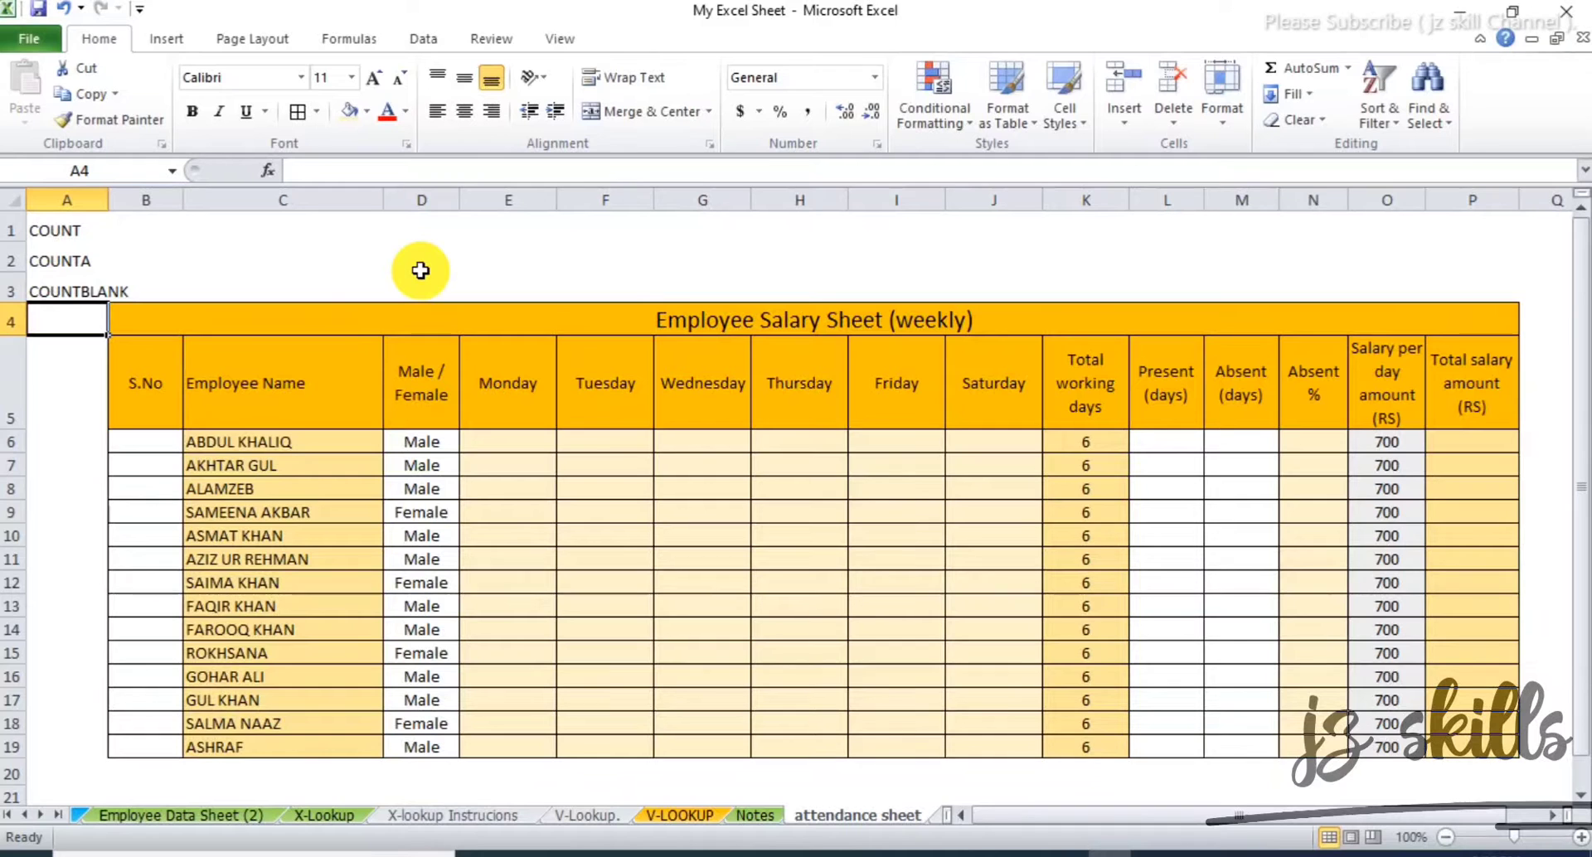
- Make rows 3 and 4 slightly taller and middle-align the COUNTBLANK label vertically in A3
click(13, 320)
drag(12, 334, 14, 308)
click(121, 296)
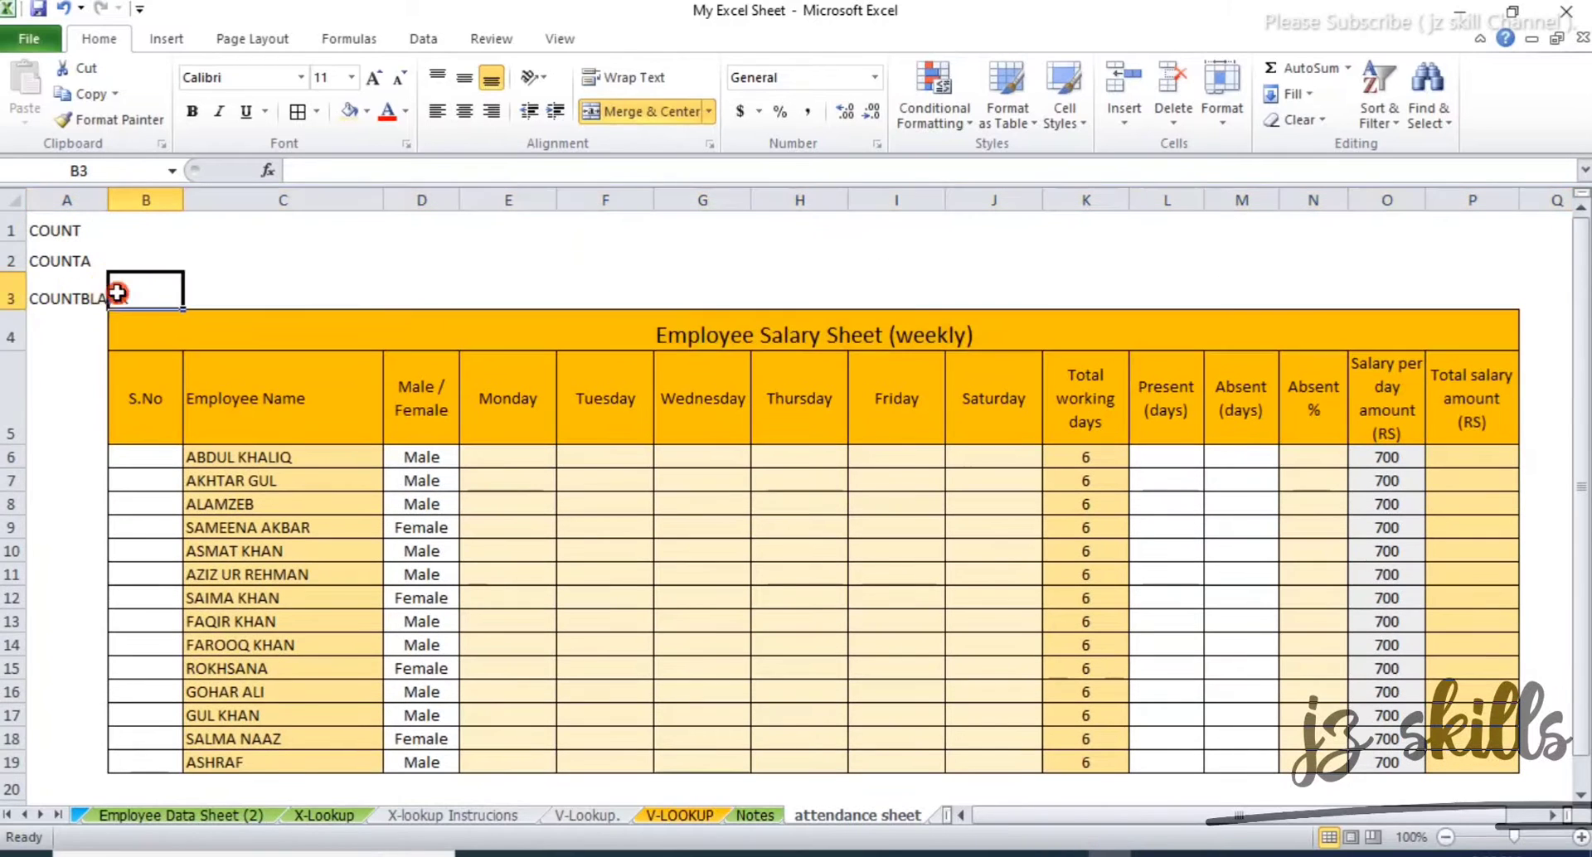
click(58, 292)
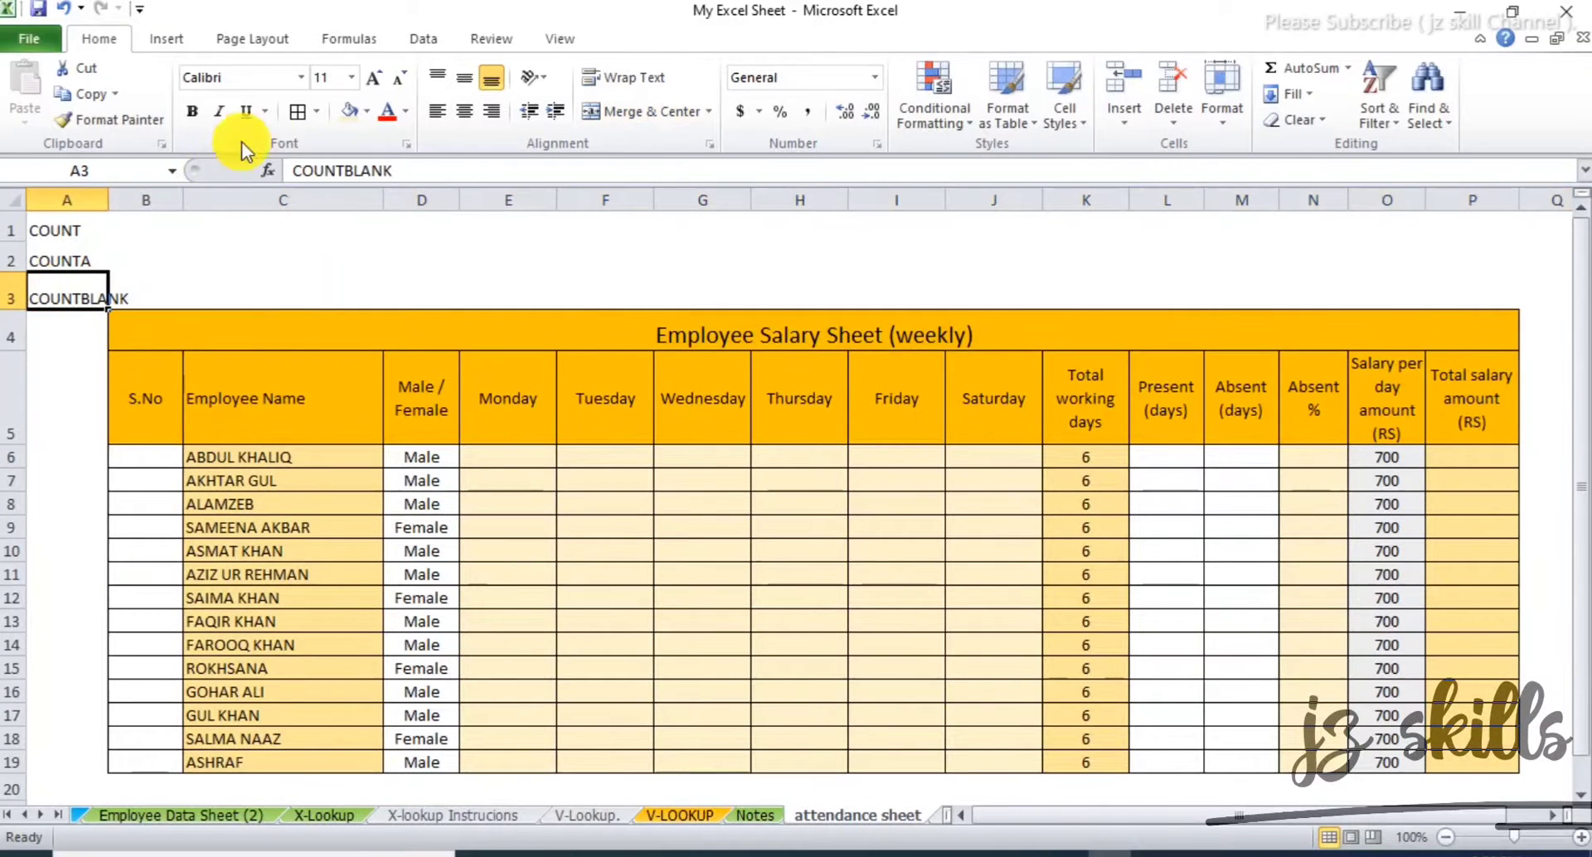
click(461, 80)
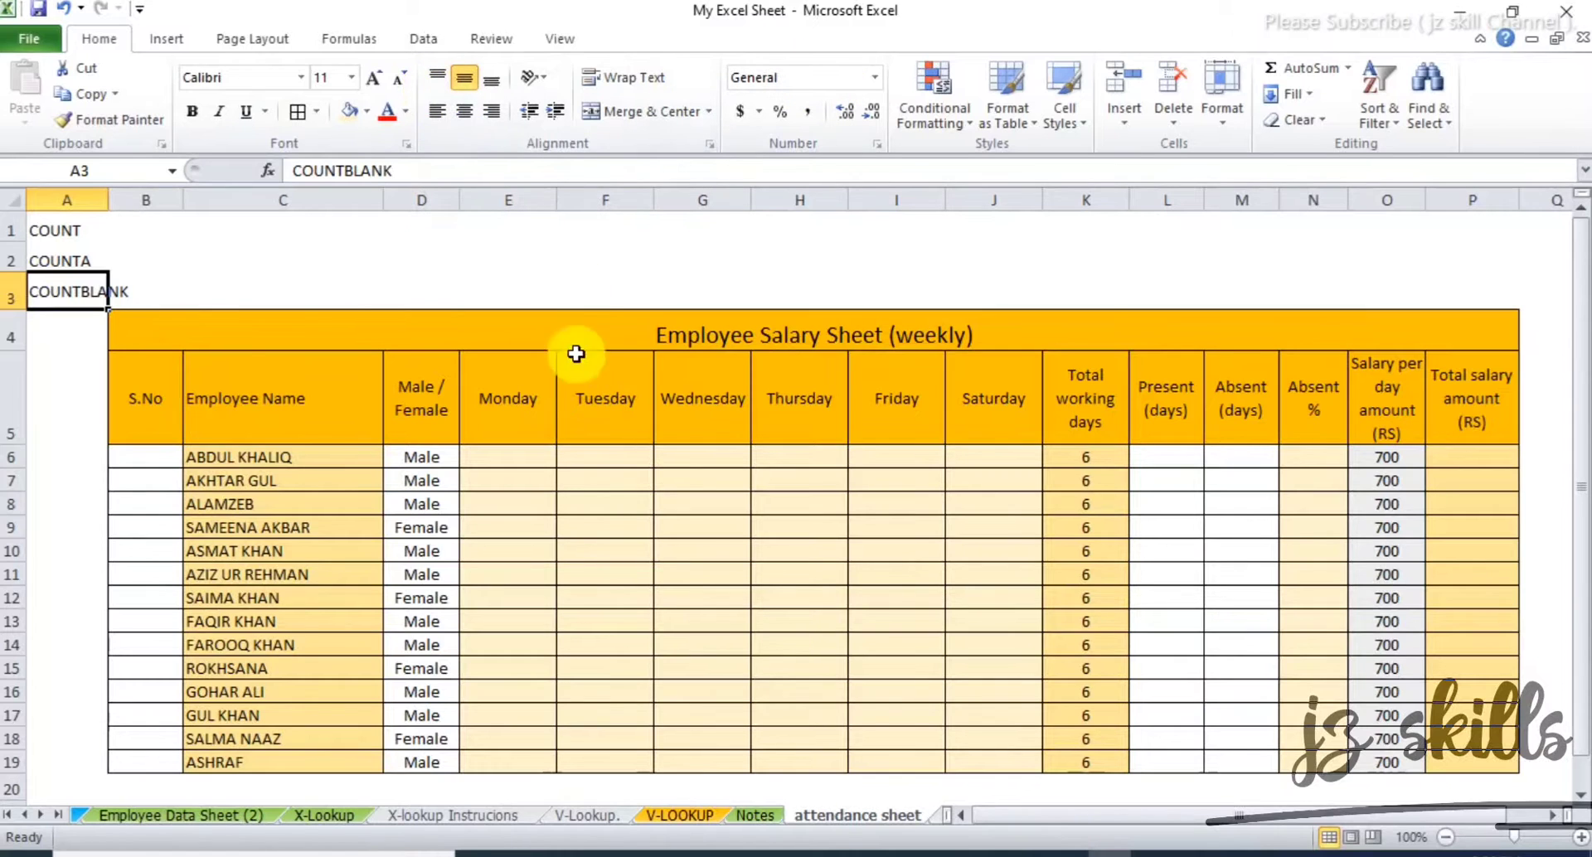
click(579, 282)
click(304, 299)
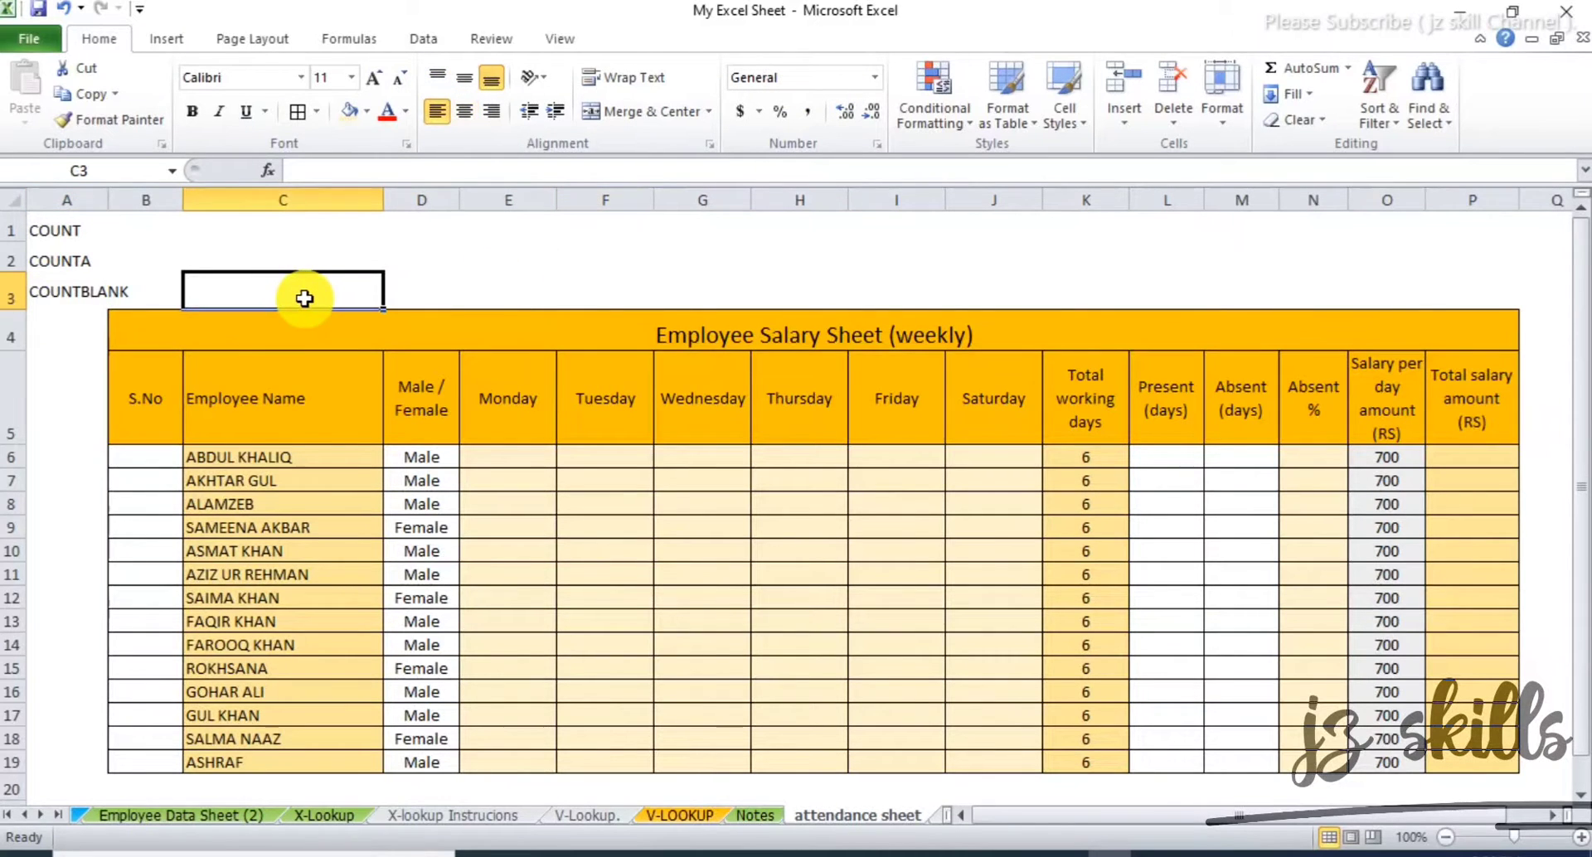
click(74, 416)
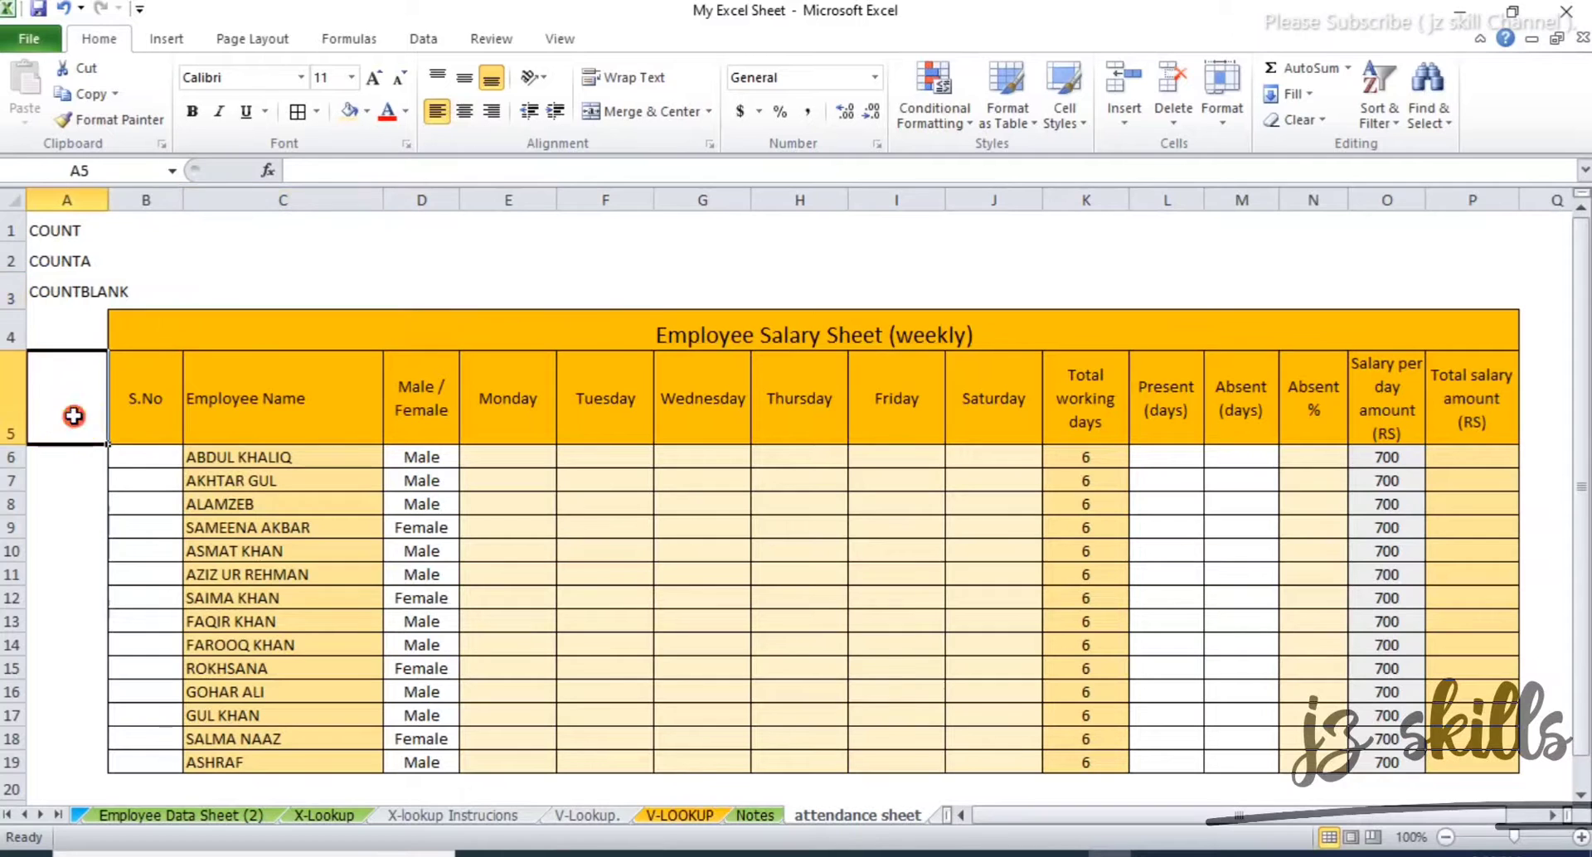
click(693, 415)
- Enter 1 as the first serial number in cell B6 of the S.No column
click(151, 460)
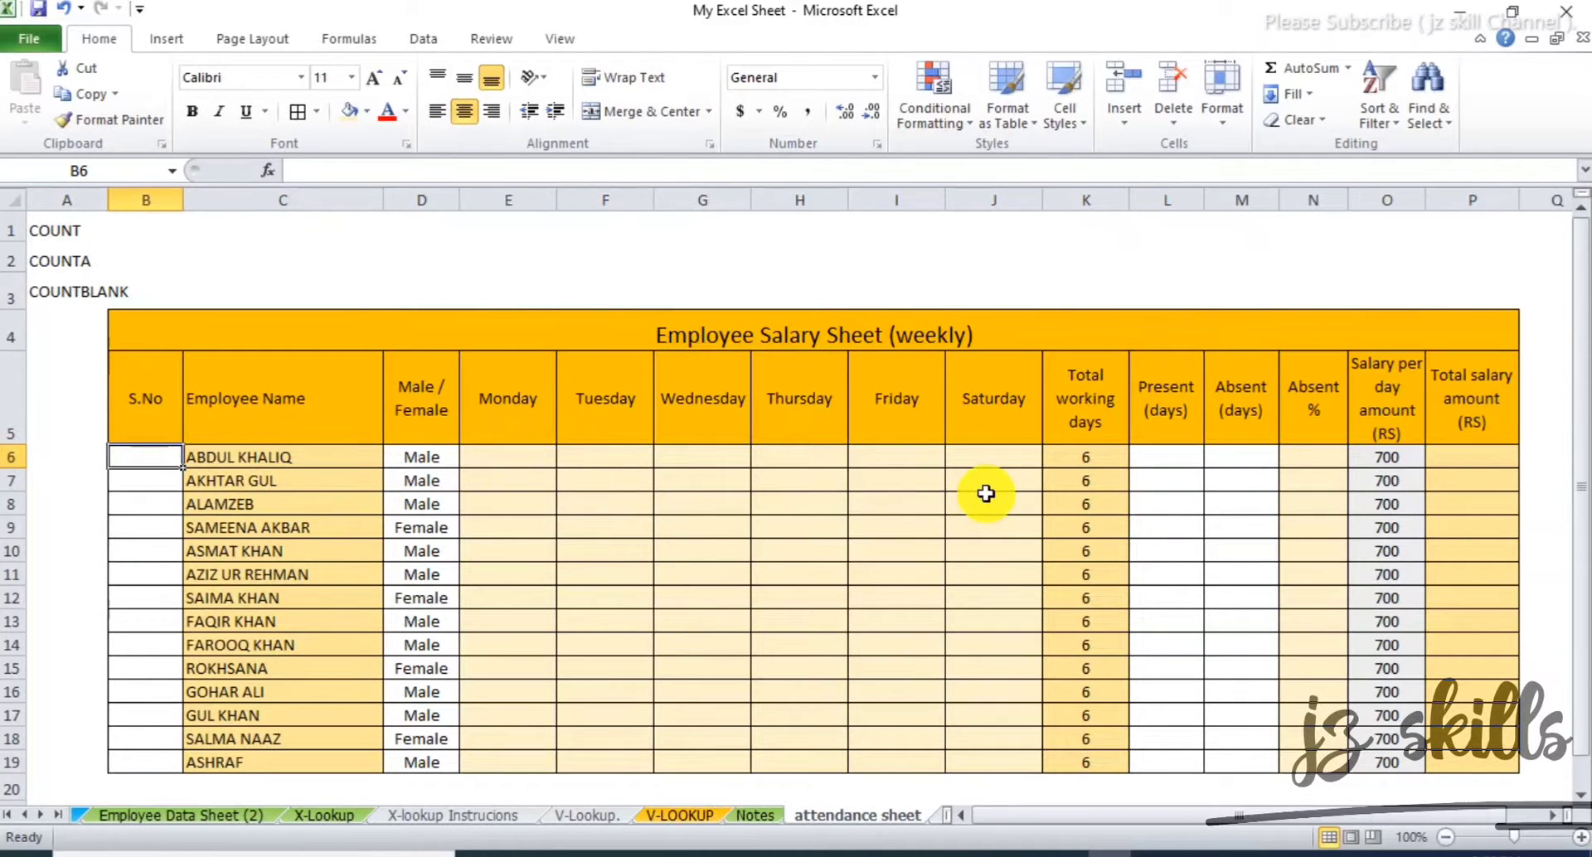
text(1)
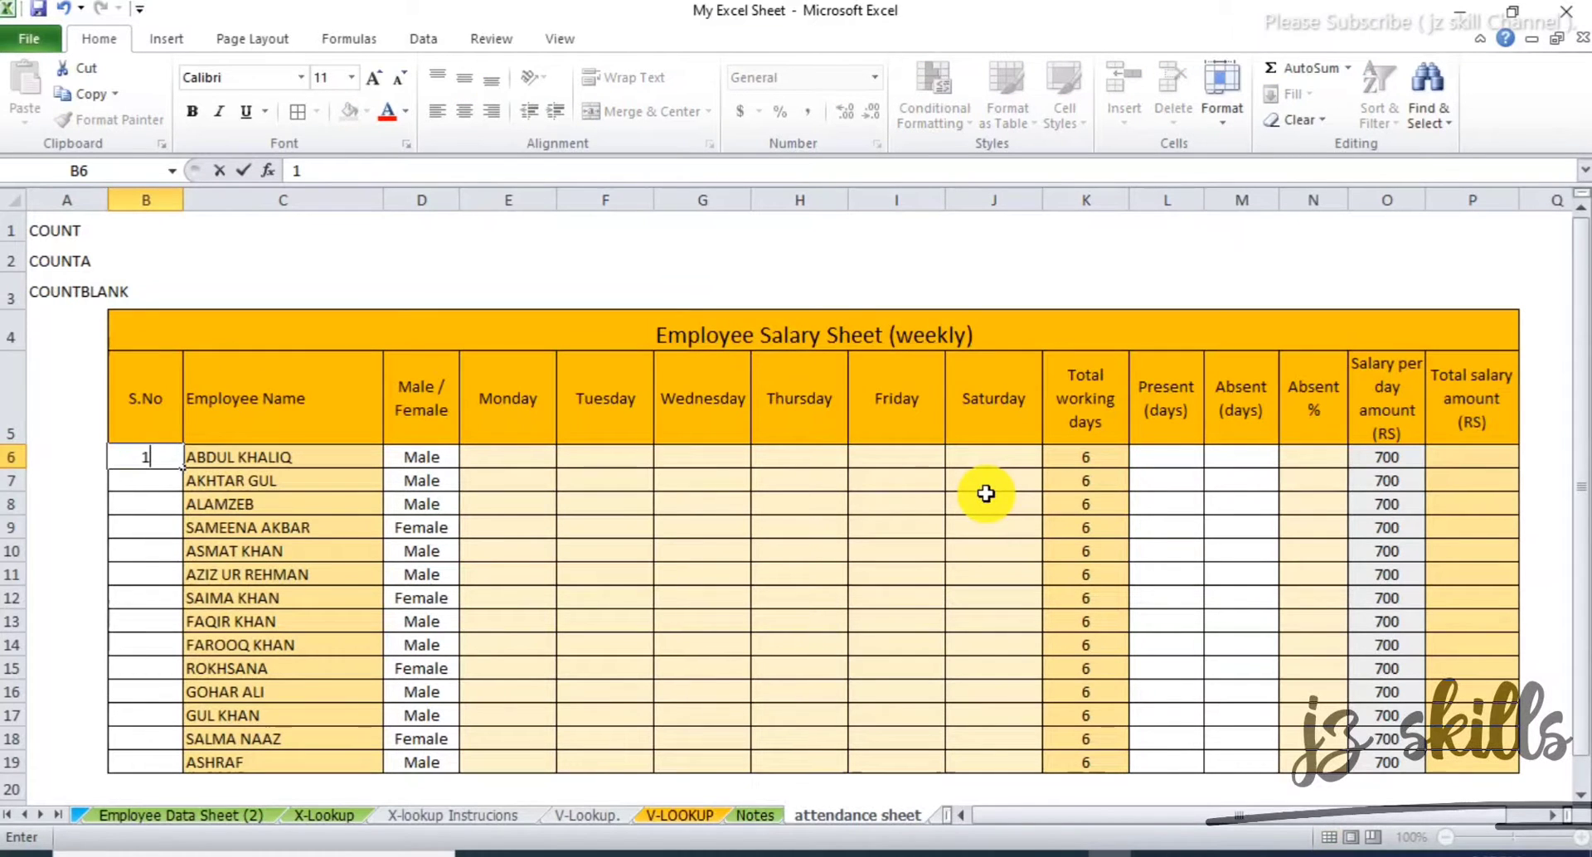
key(Return)
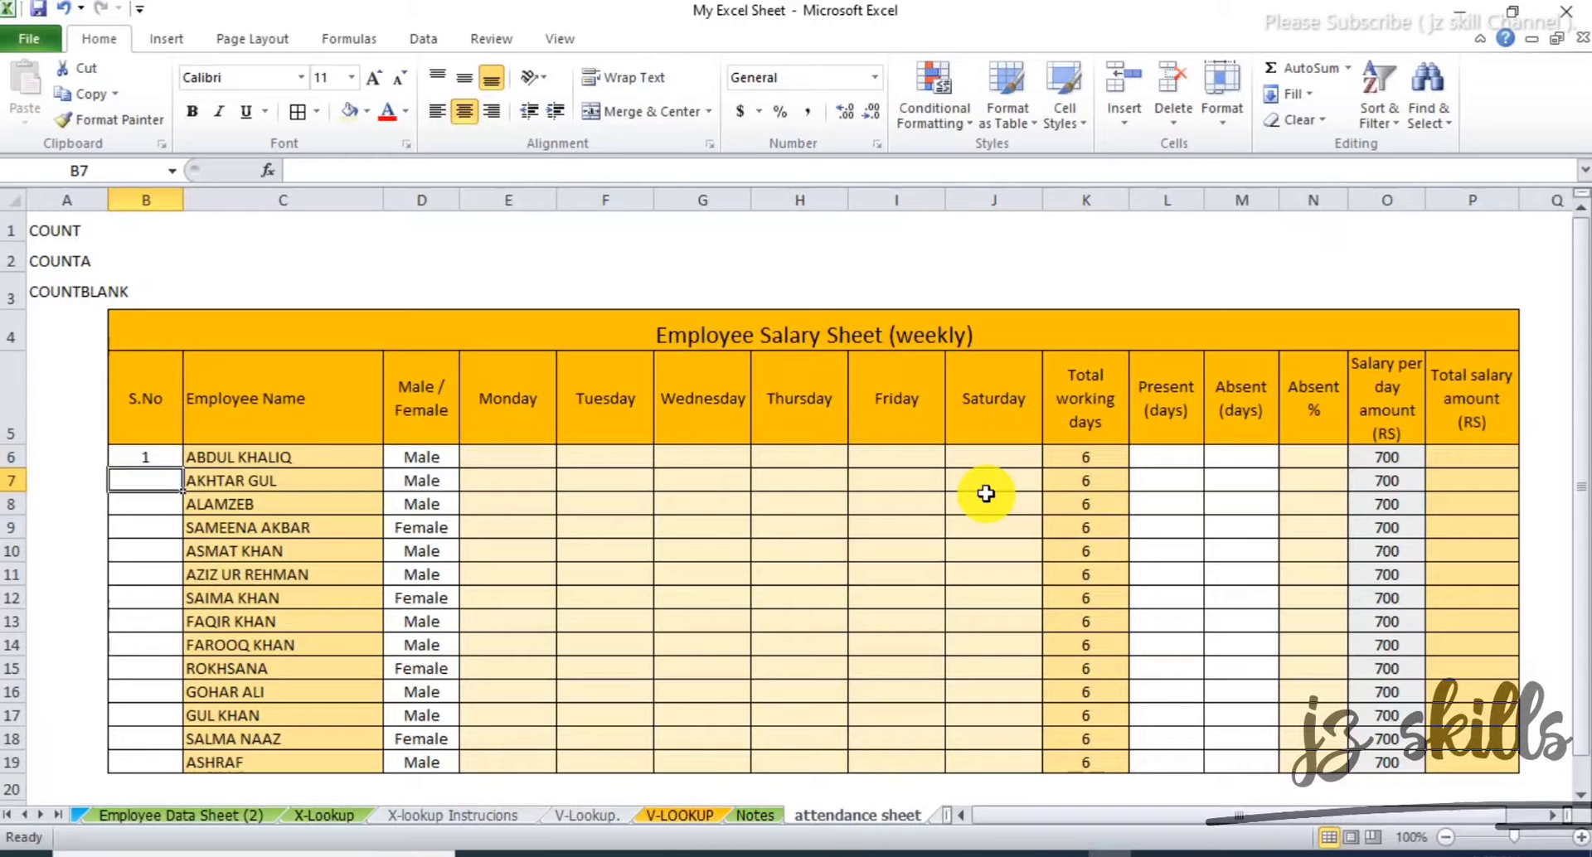
- Enter the serial numbers 2, 3 and 4 one by one in cells B7 to B9
key(Up)
key(Down)
text(2)
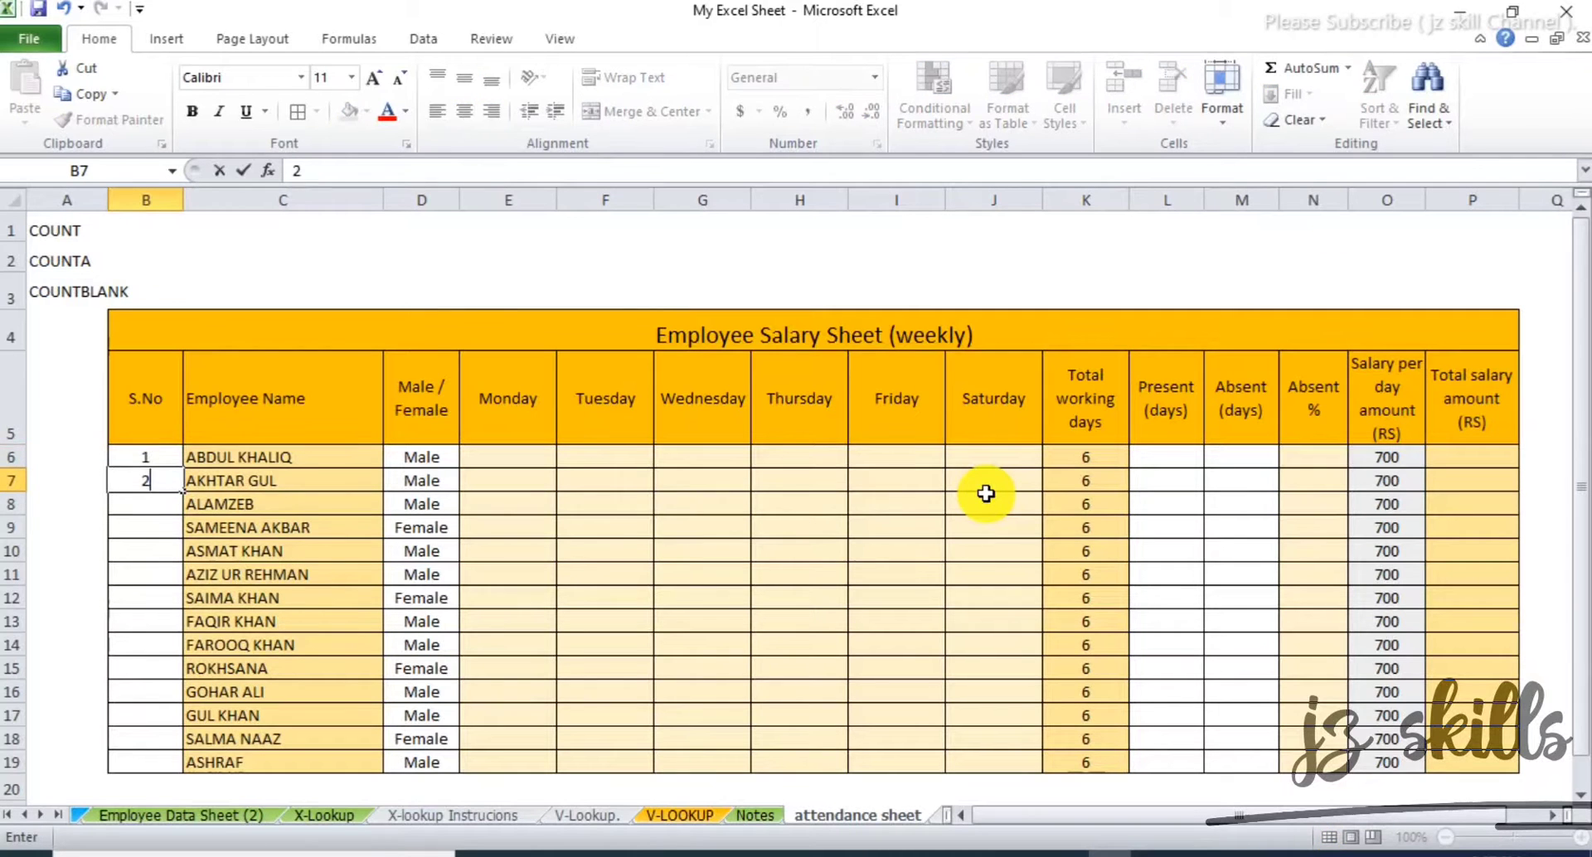
key(Return)
text(3)
key(Return)
text(4)
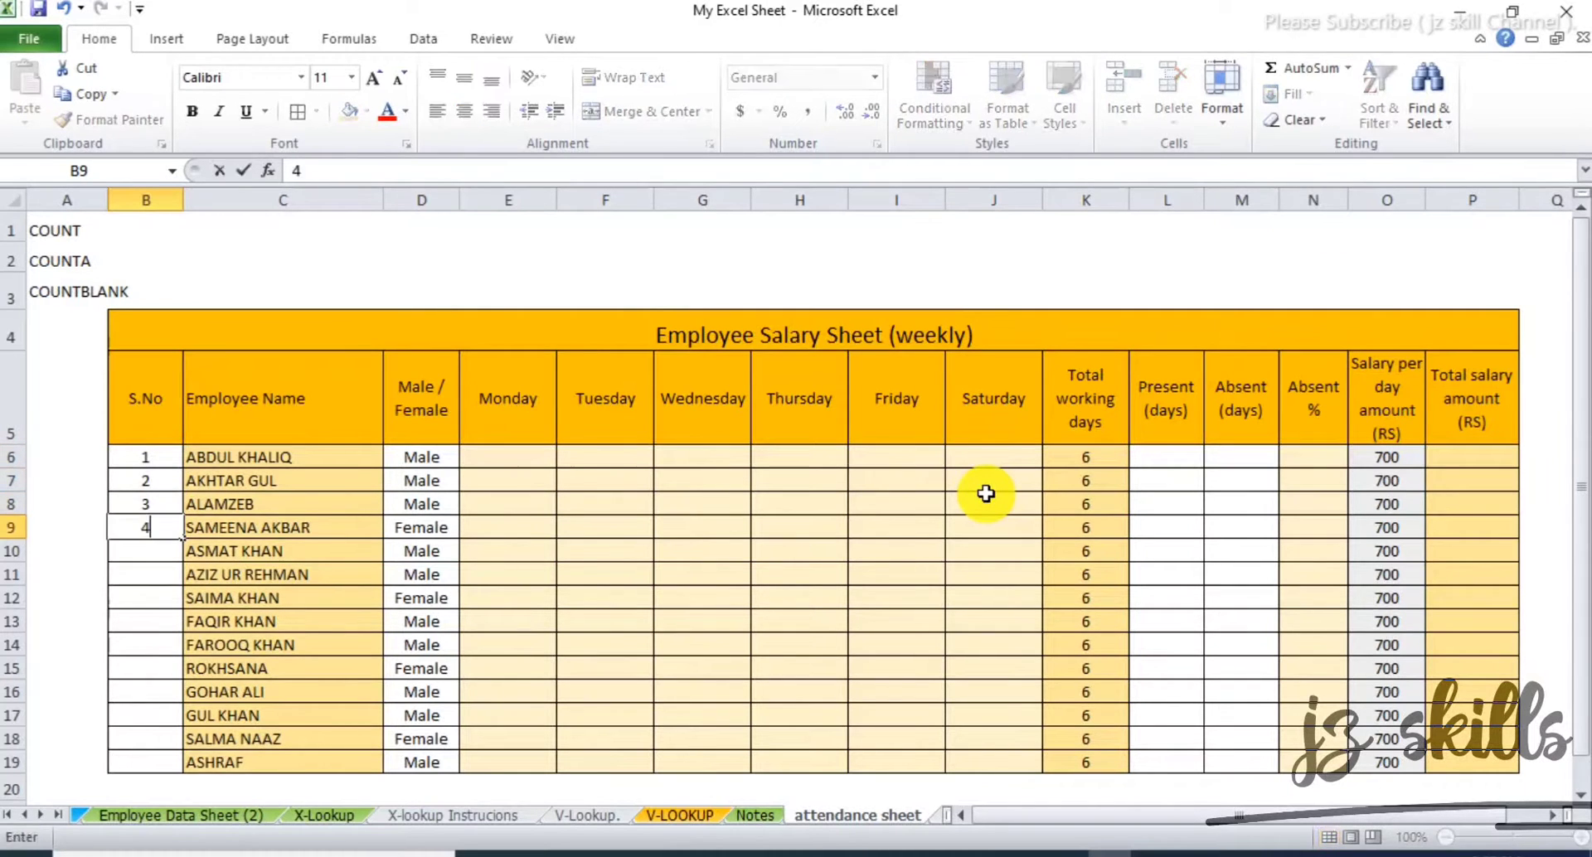
key(Return)
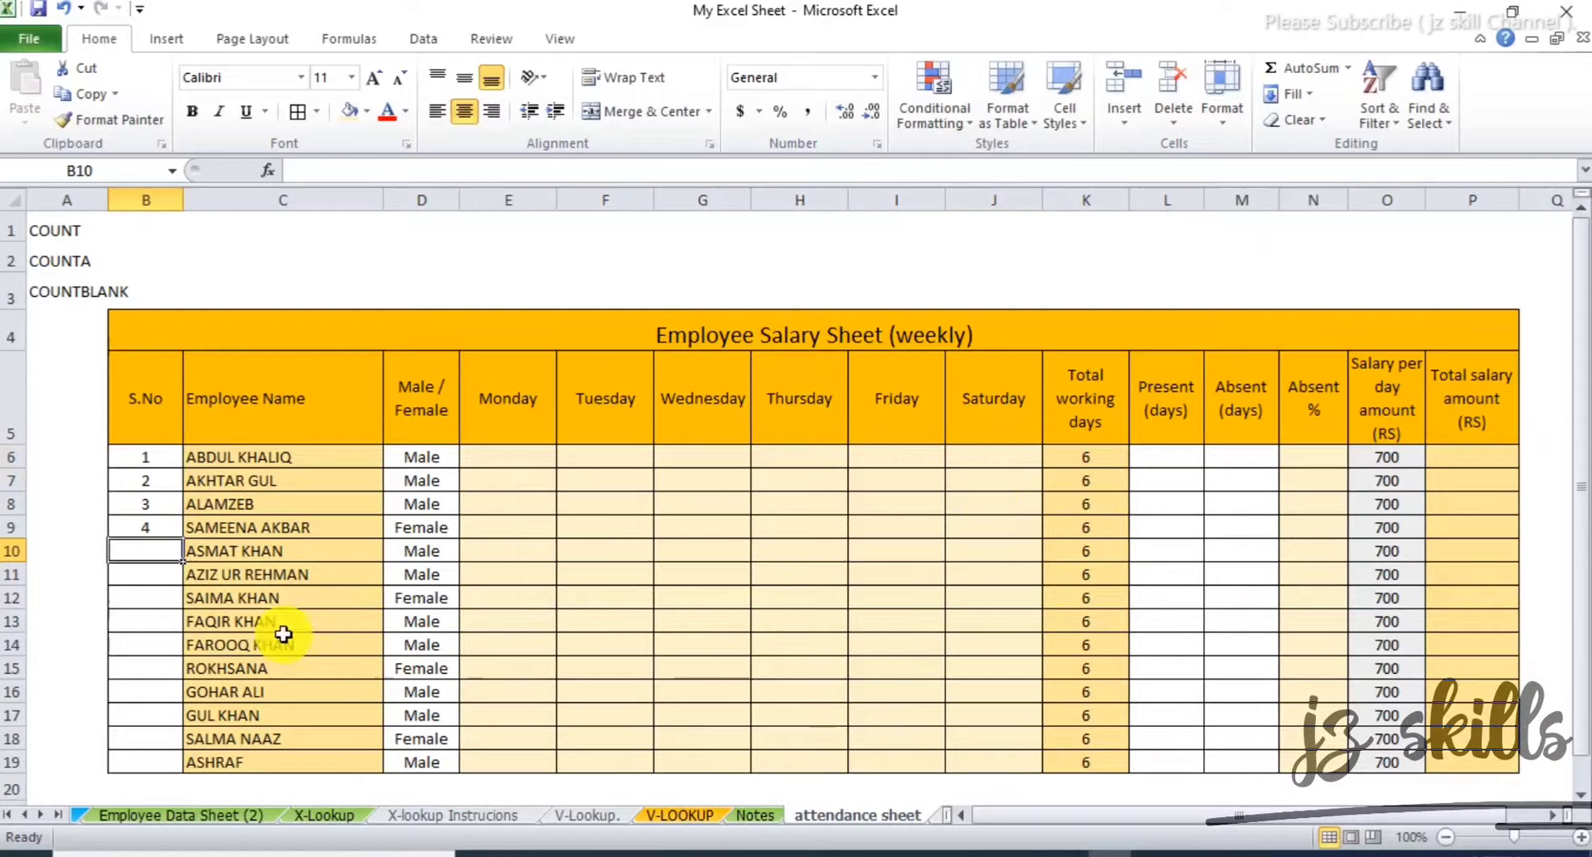
- Clear the serial numbers from B7 to B9, keeping only the 1 in B6
drag(160, 505, 161, 523)
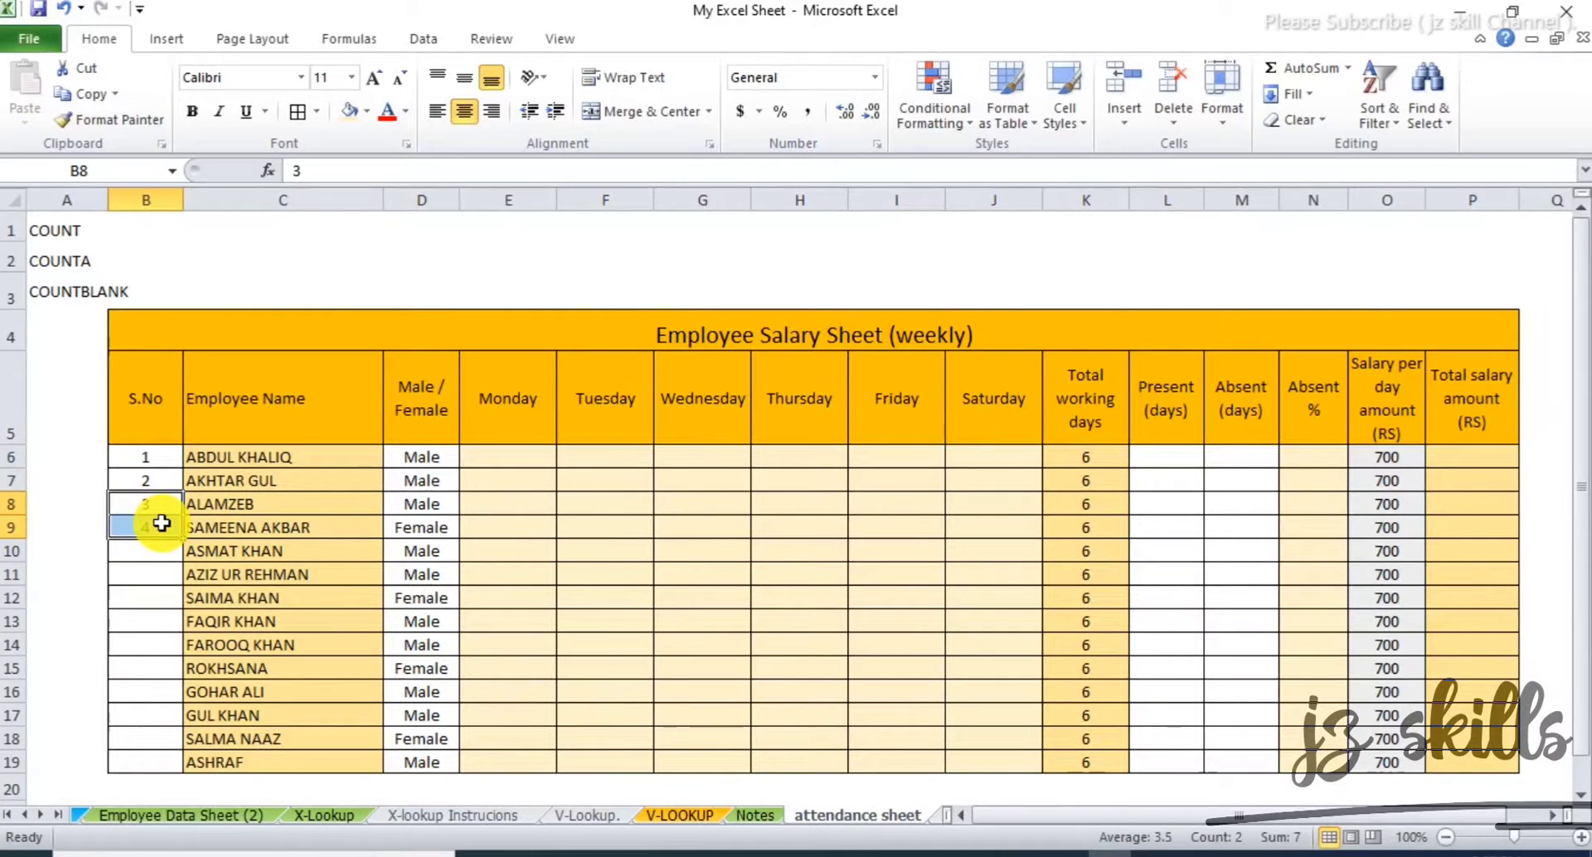
key(Delete)
click(157, 480)
key(Delete)
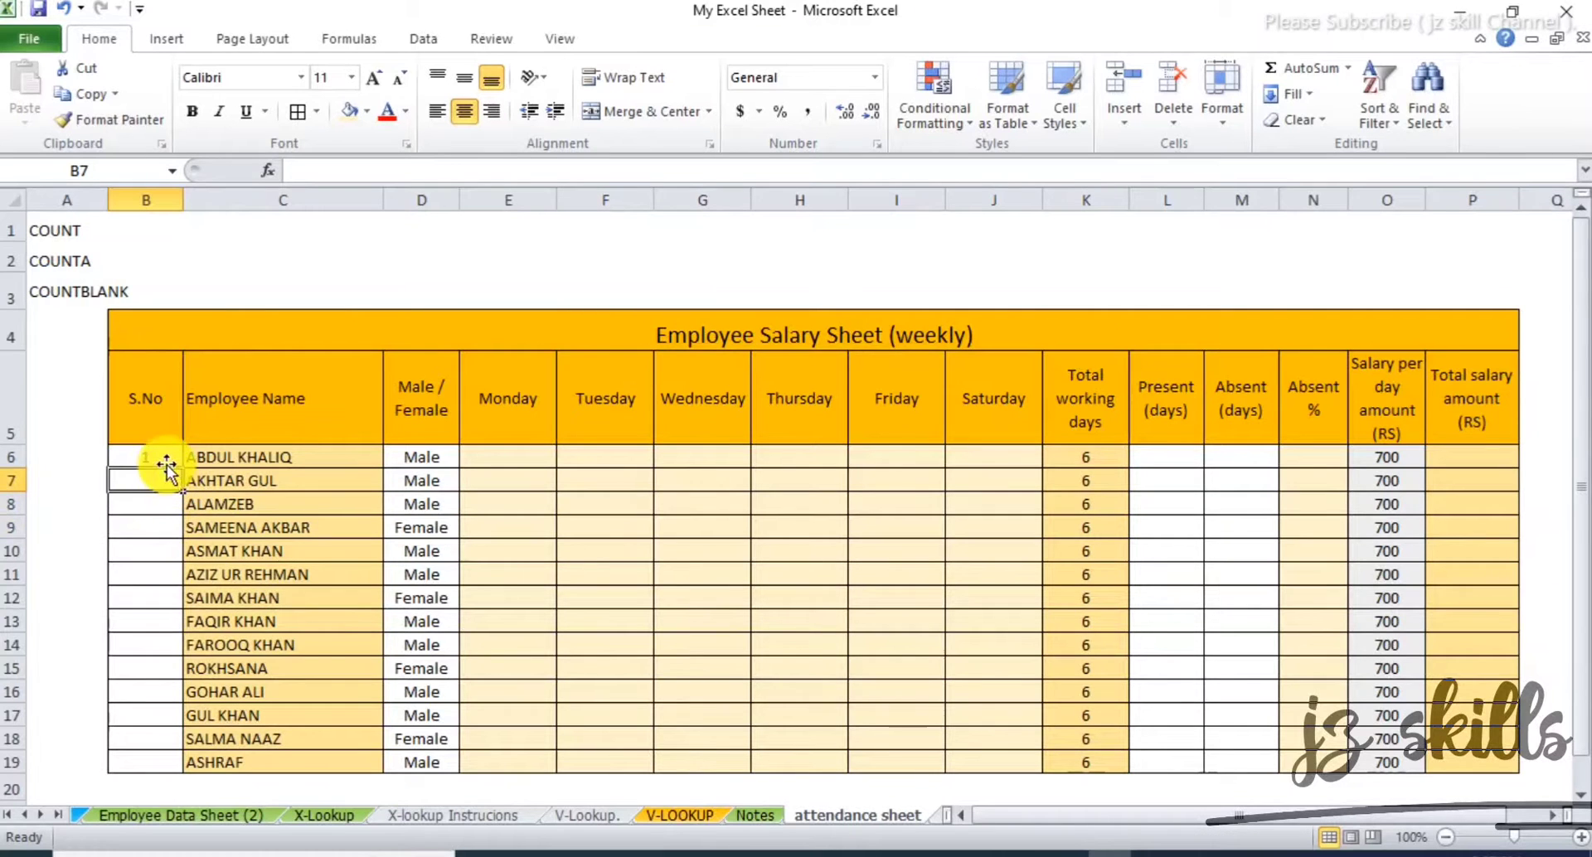
- Autofill the serial number from B6 down to B19 as a series from 1 to 14
click(165, 463)
drag(181, 467, 180, 770)
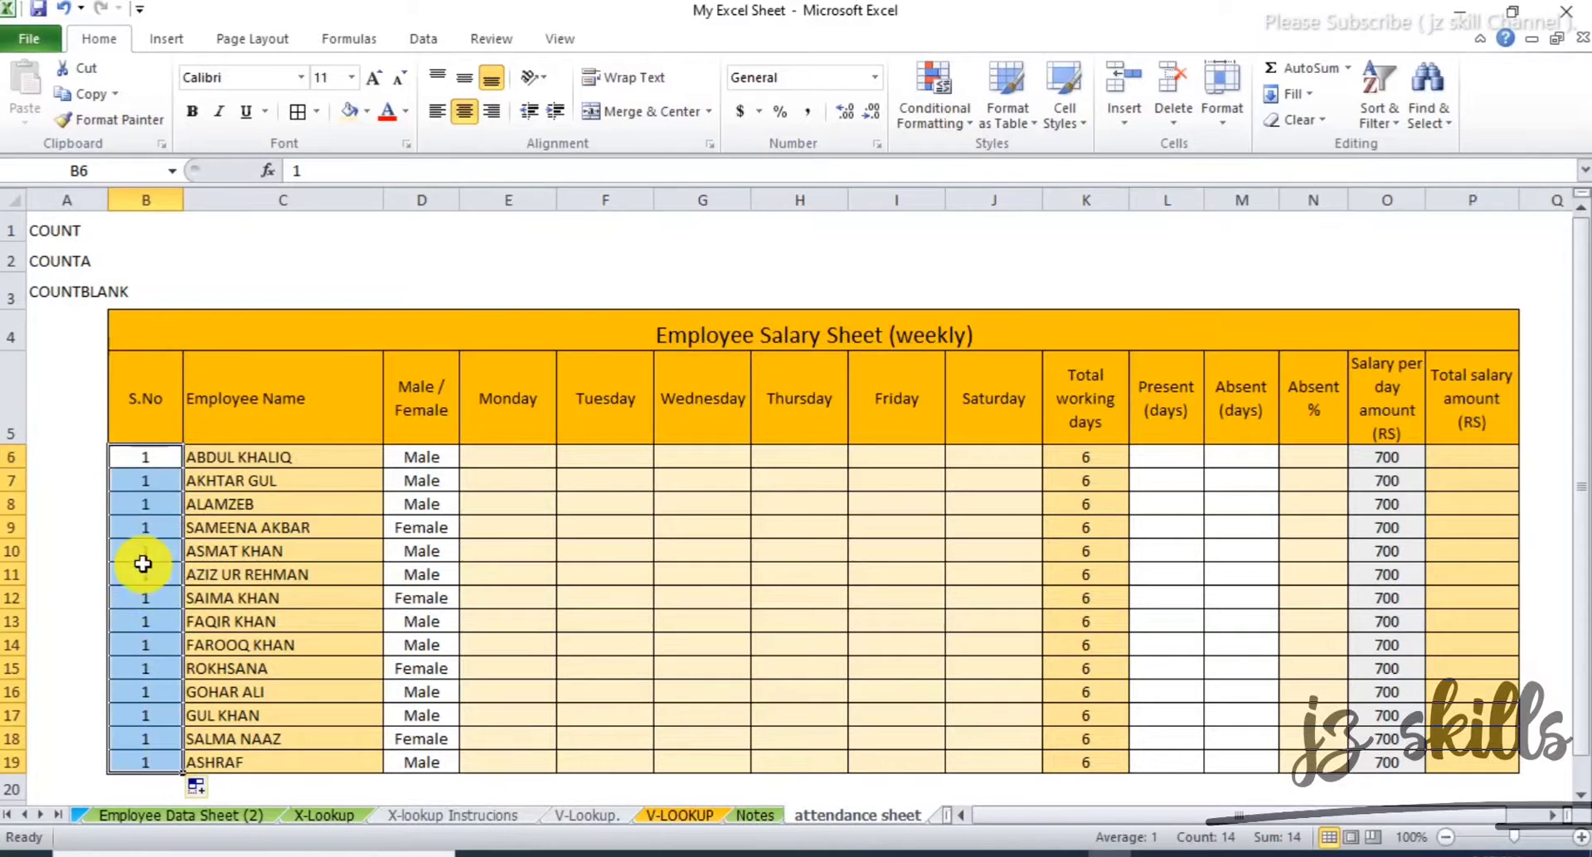
click(204, 792)
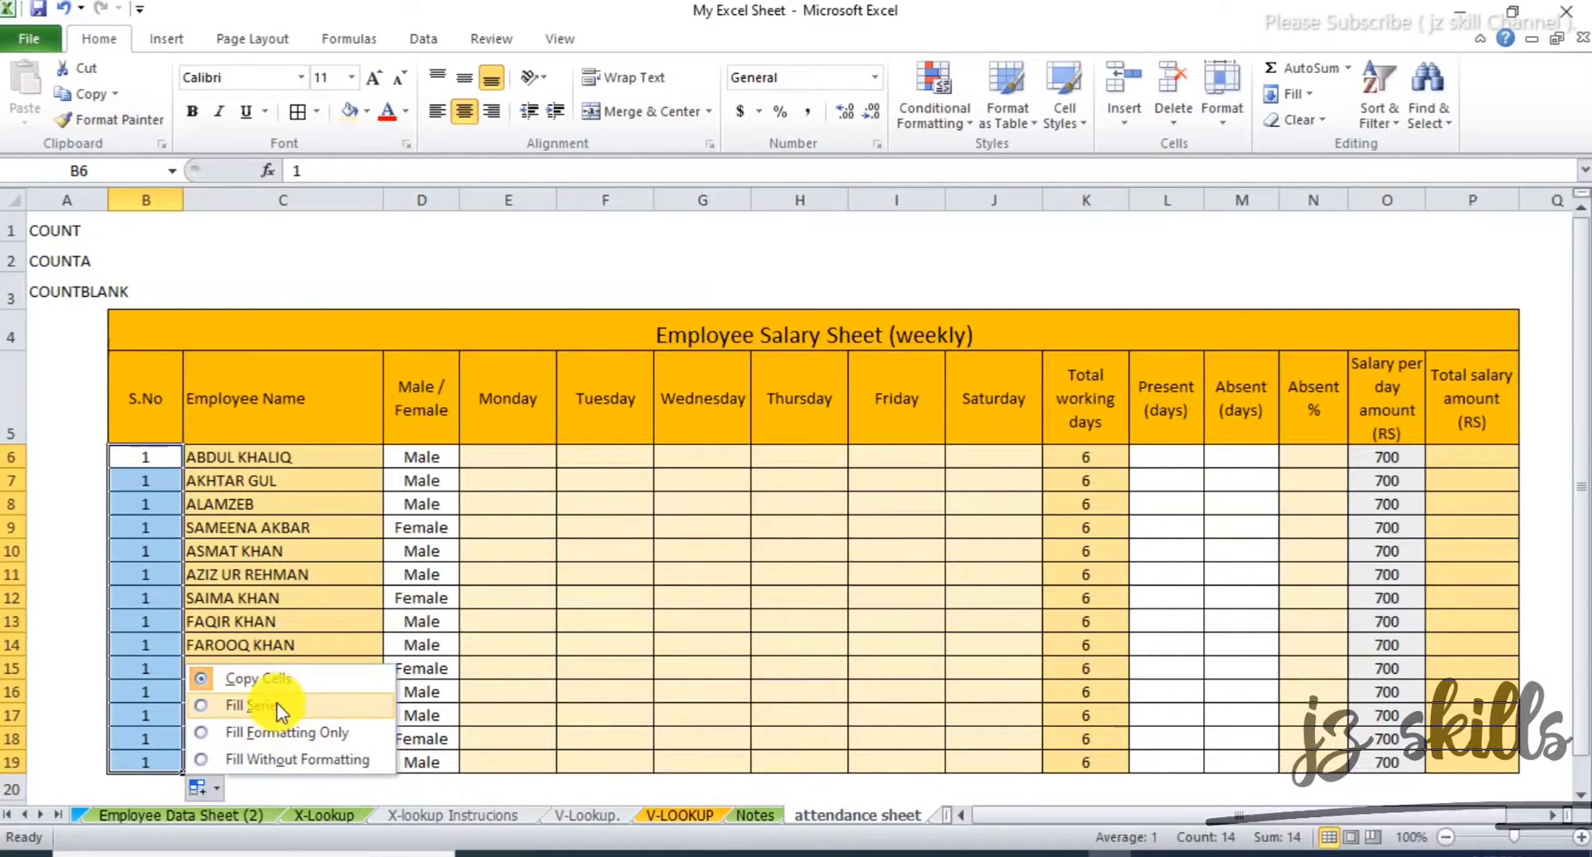
click(275, 703)
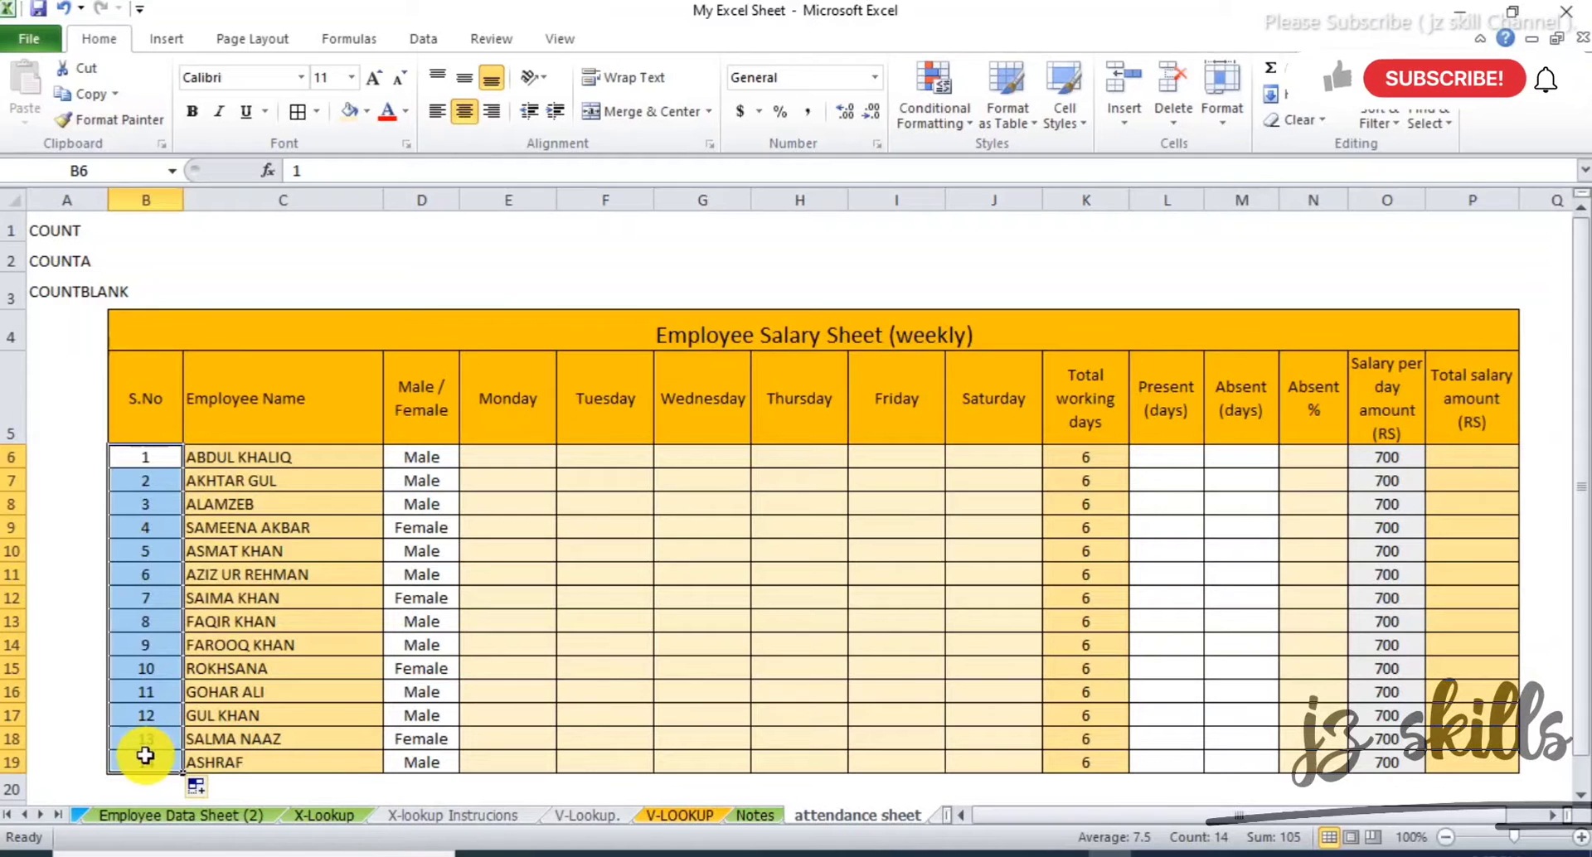
- Clear the serial numbers in B8 to B19, leaving 1 and 2 in place
click(157, 504)
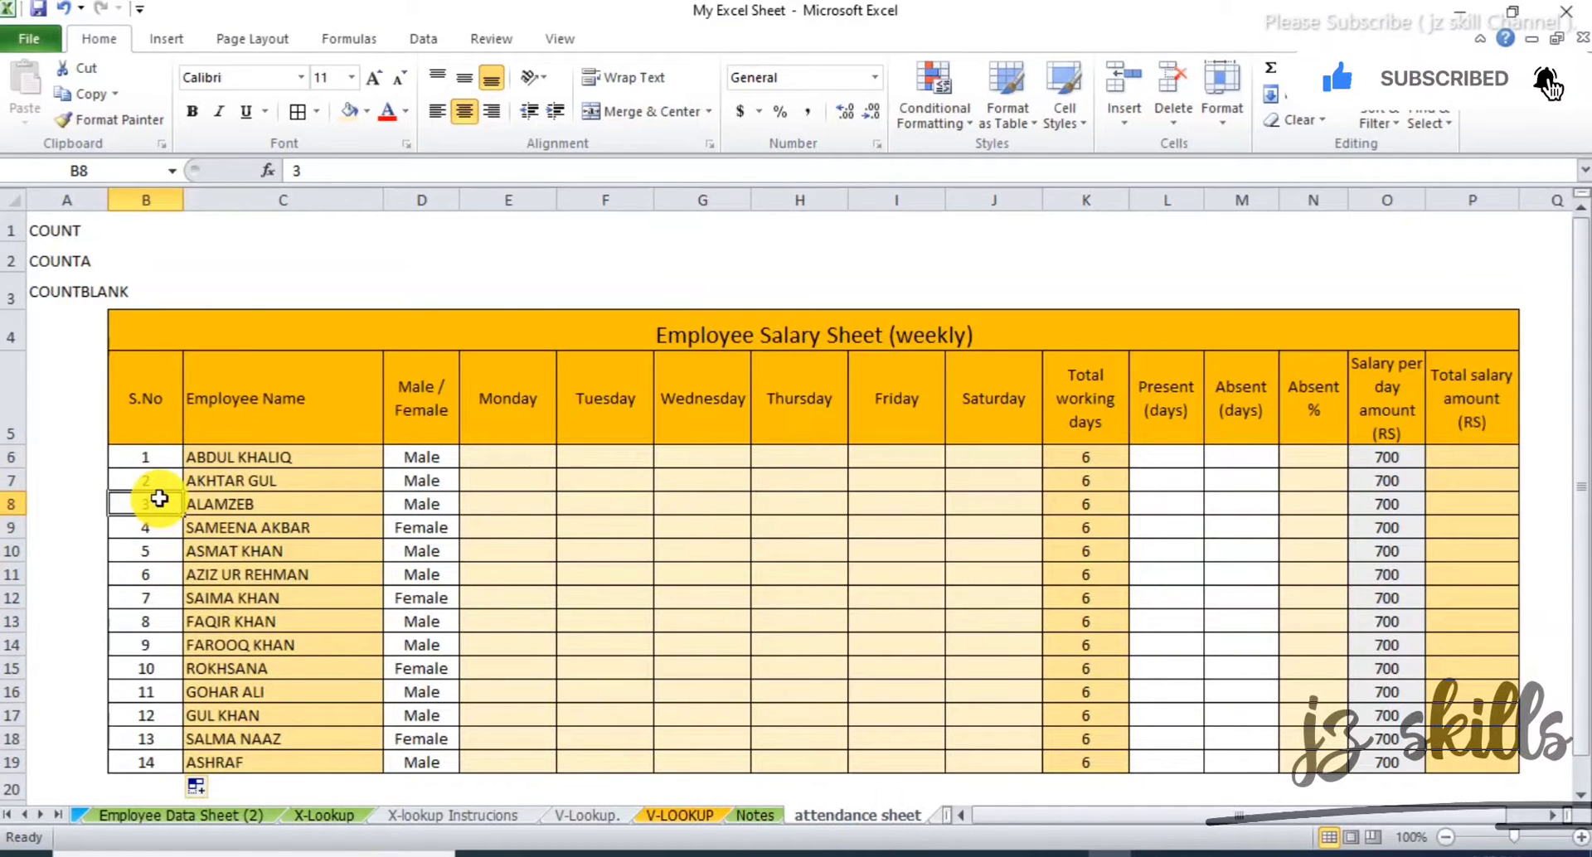
drag(159, 498, 166, 783)
key(Delete)
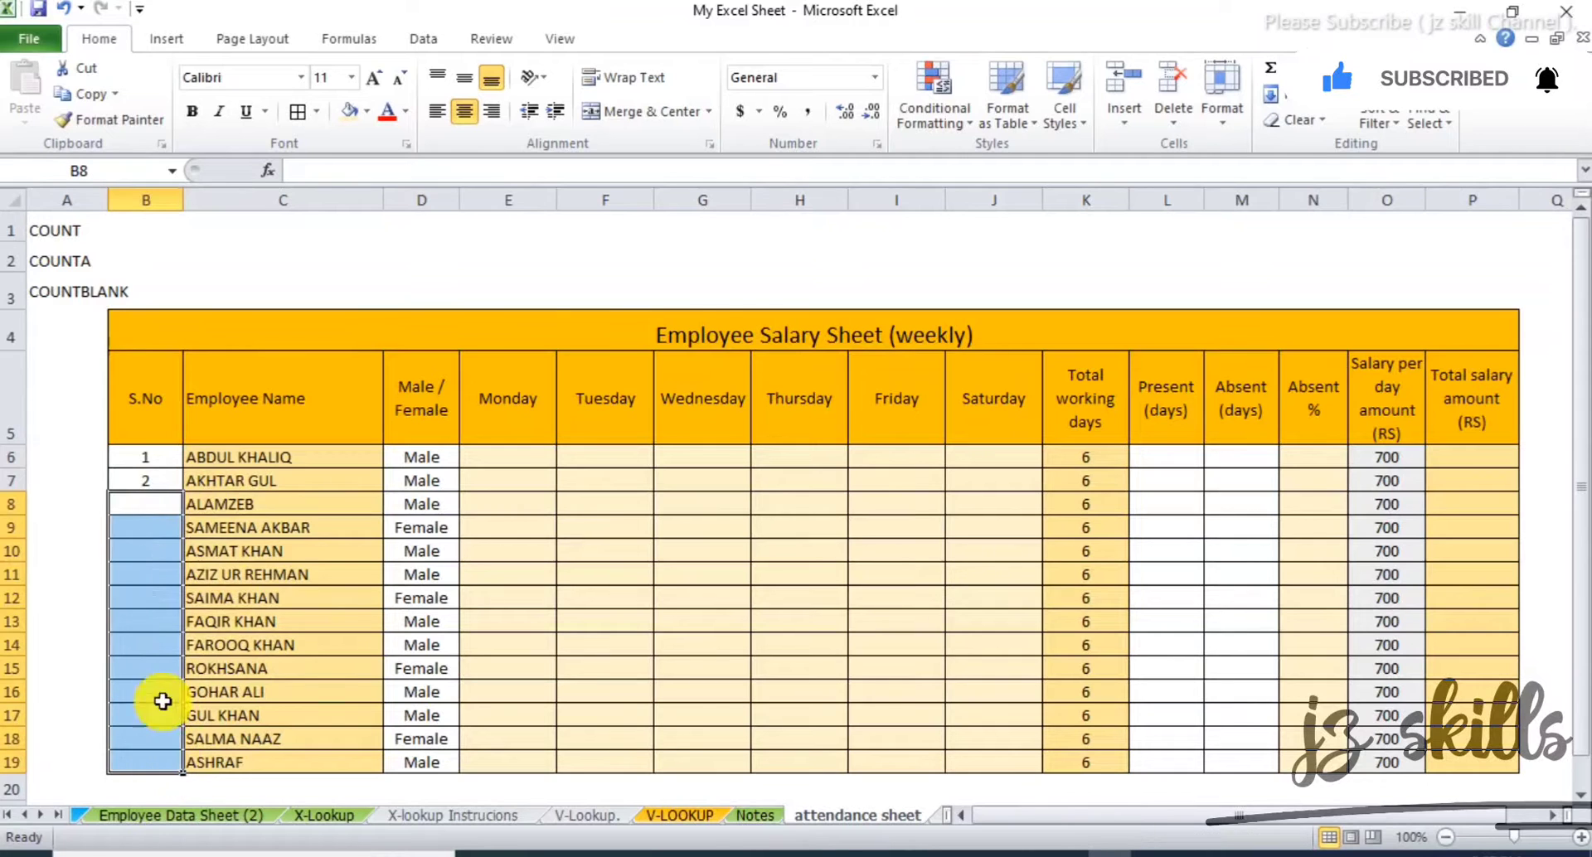
- Extend the 1, 2 pattern in B6:B7 down to B19 to number all employees up to 14
click(148, 457)
click(155, 479)
drag(149, 458, 182, 765)
click(148, 551)
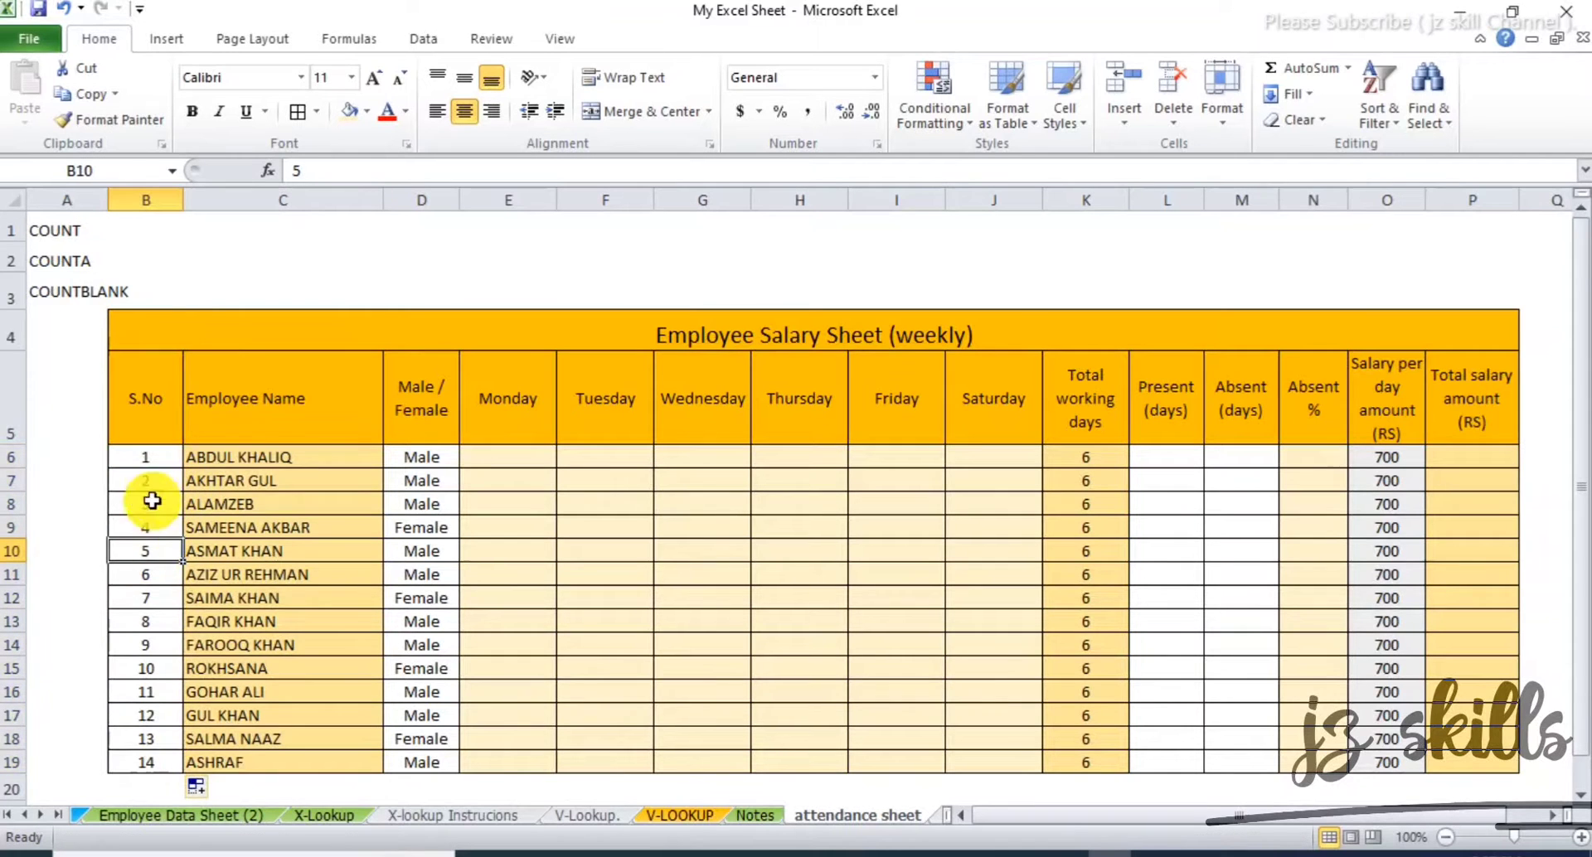
- Examine the S.No, Employee Name and Male / Female columns of the salary sheet across rows 6 to 19
click(149, 479)
click(151, 458)
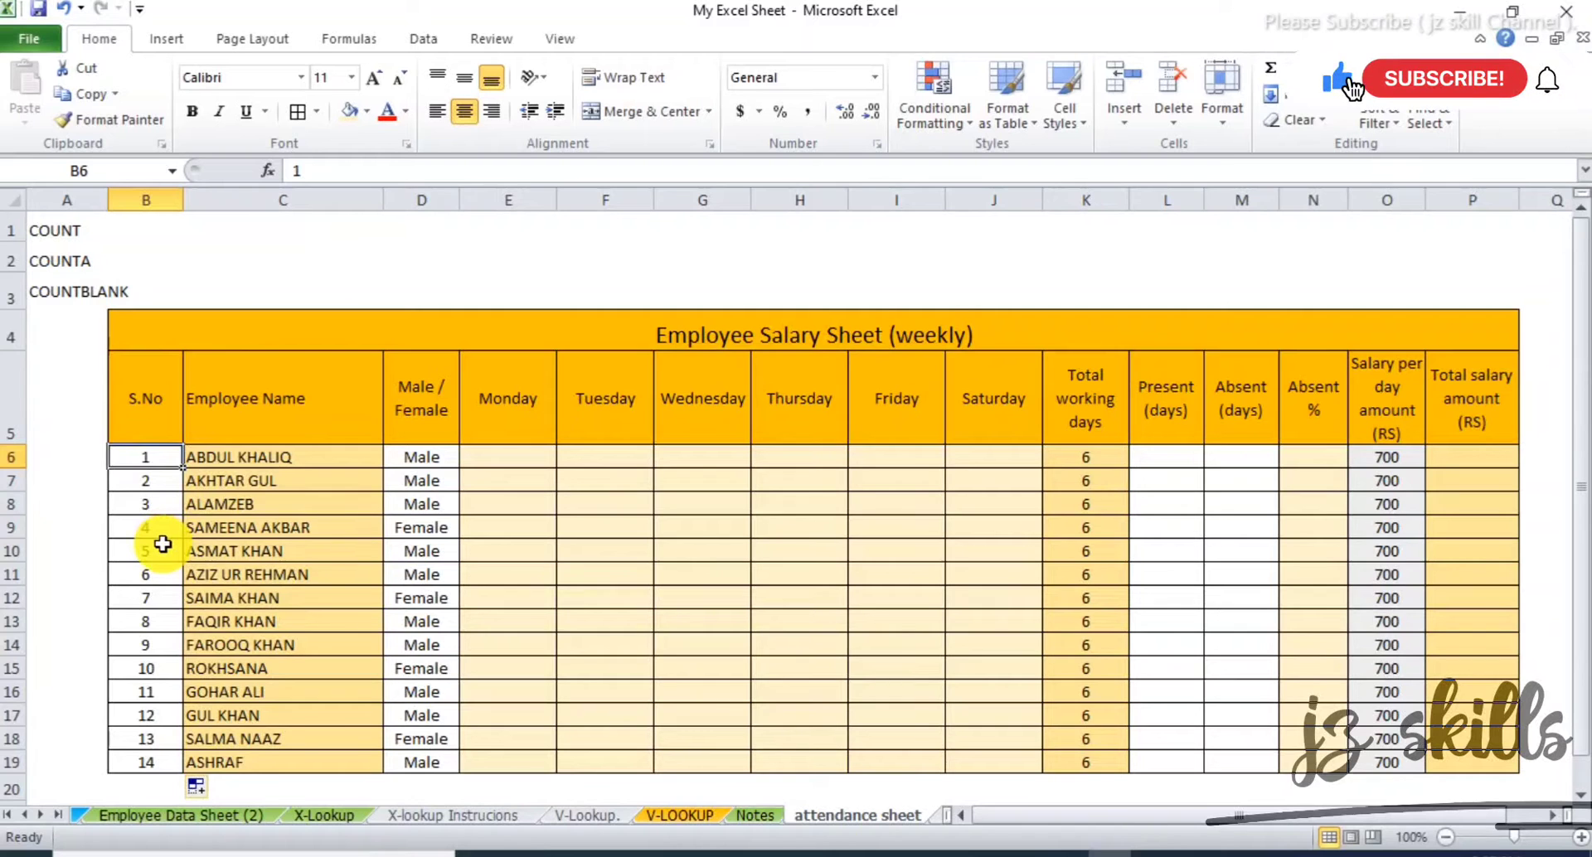
drag(309, 455, 309, 749)
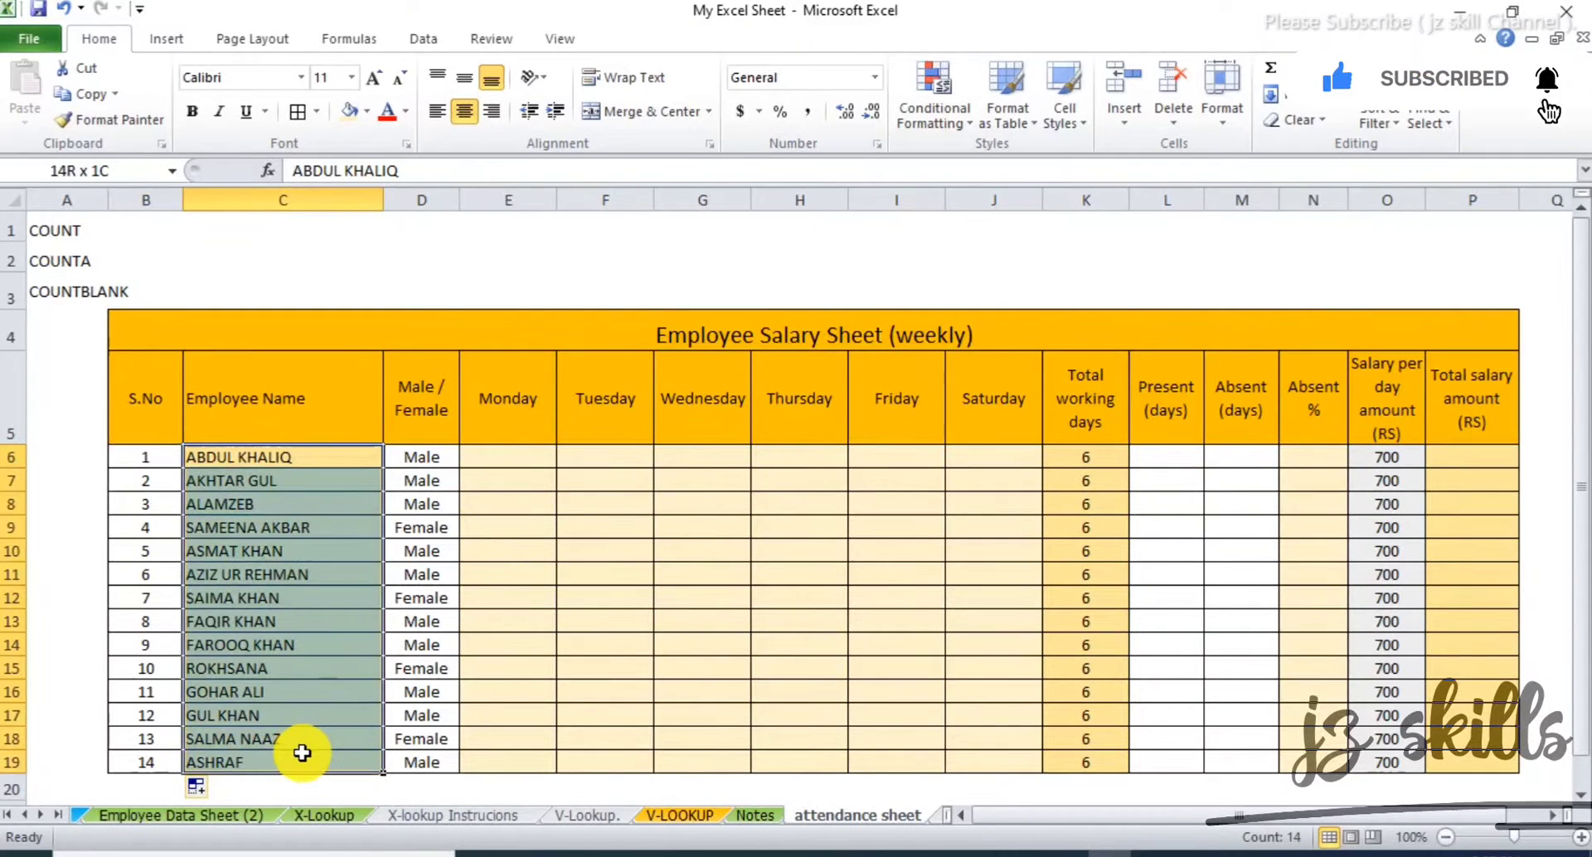
click(423, 412)
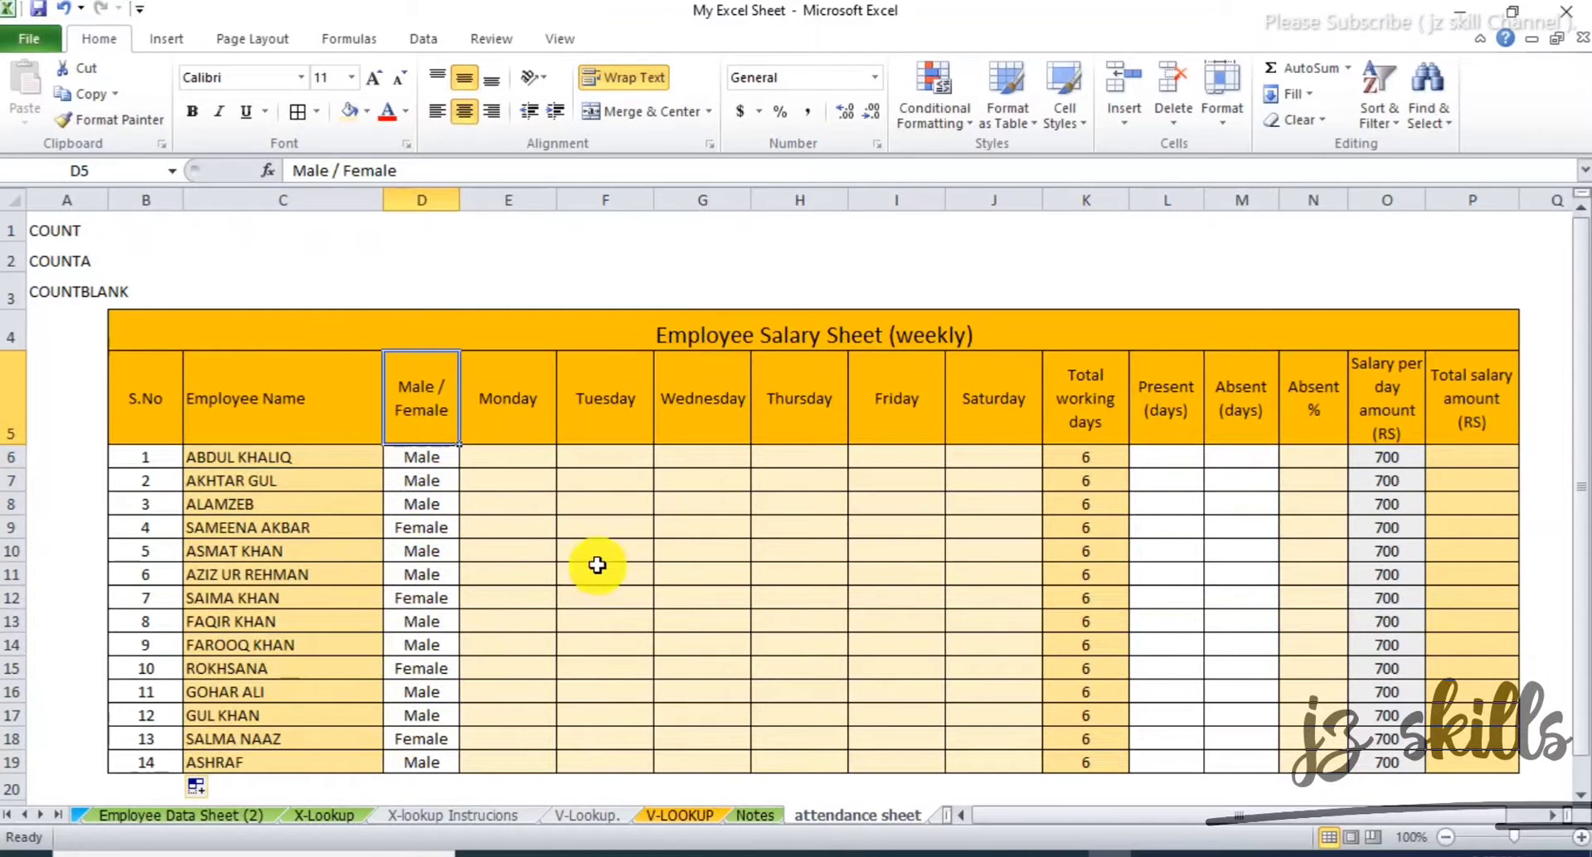
click(442, 464)
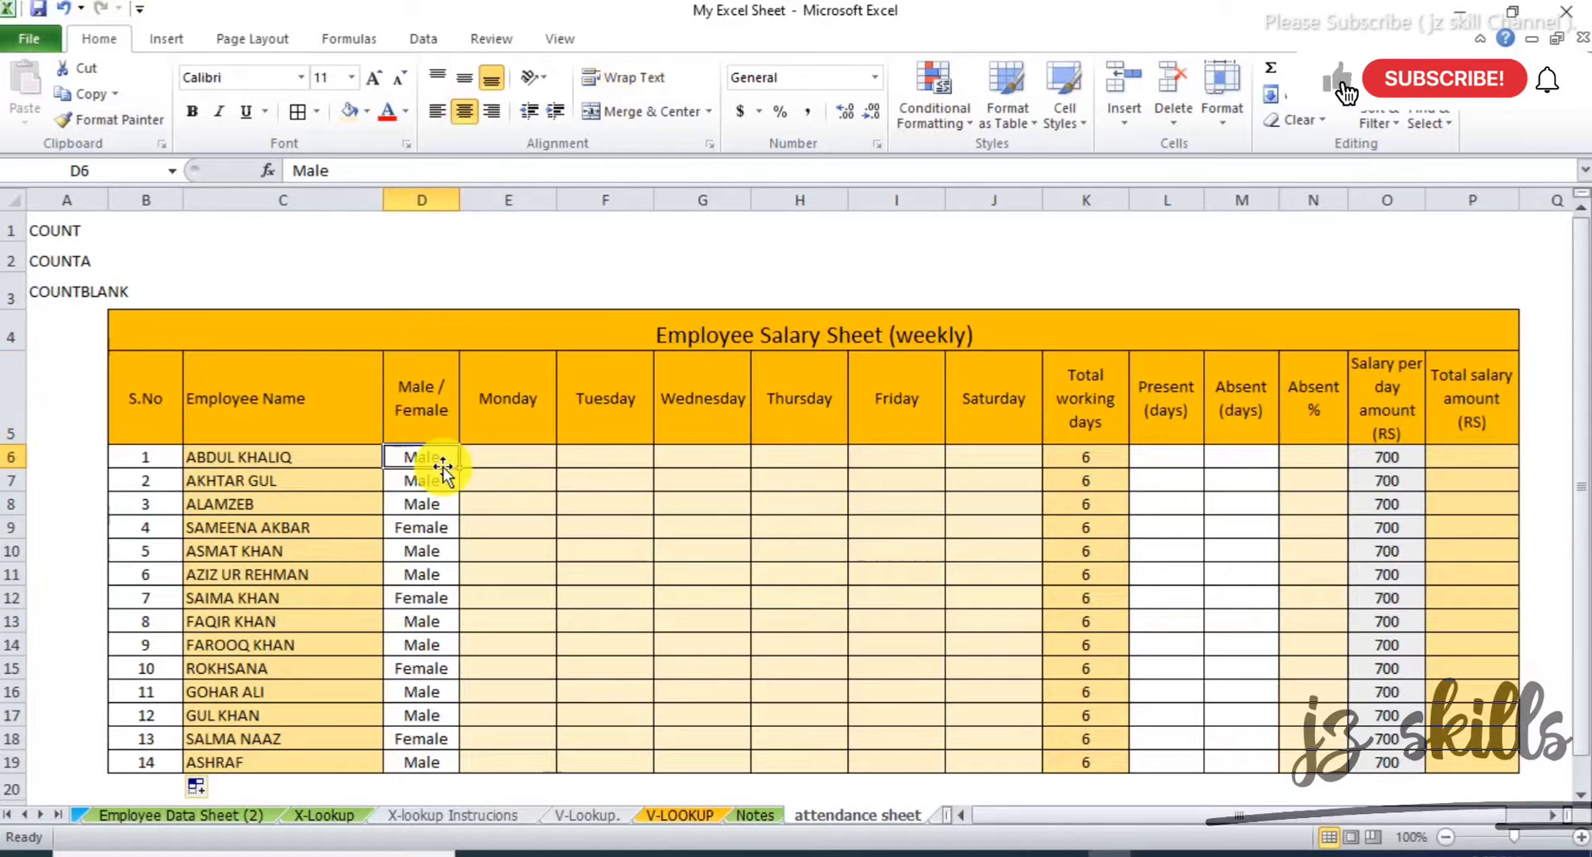
click(429, 401)
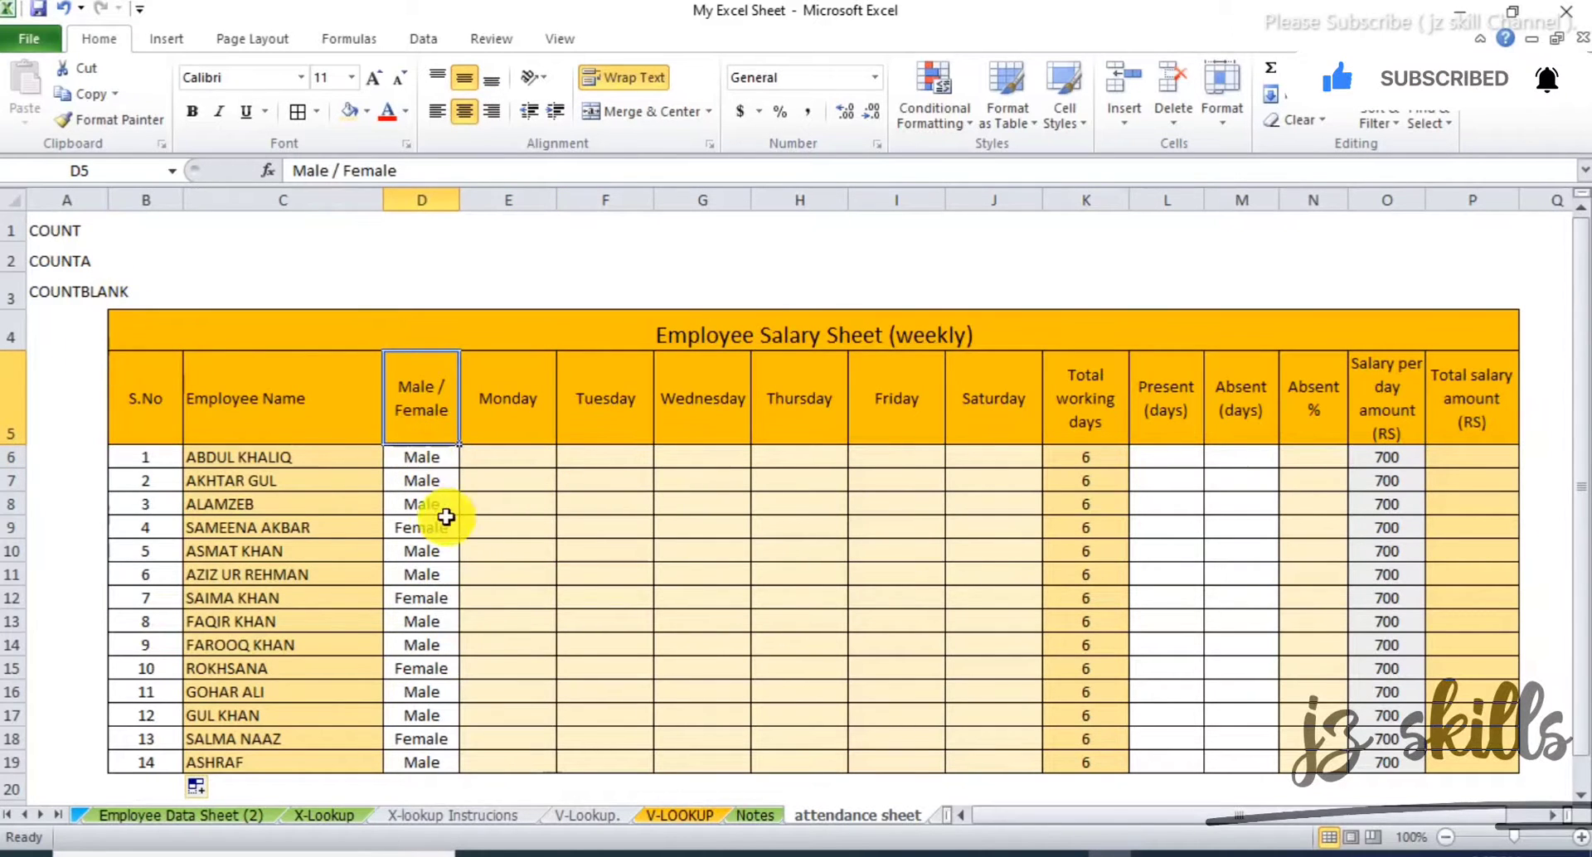
drag(425, 458, 423, 759)
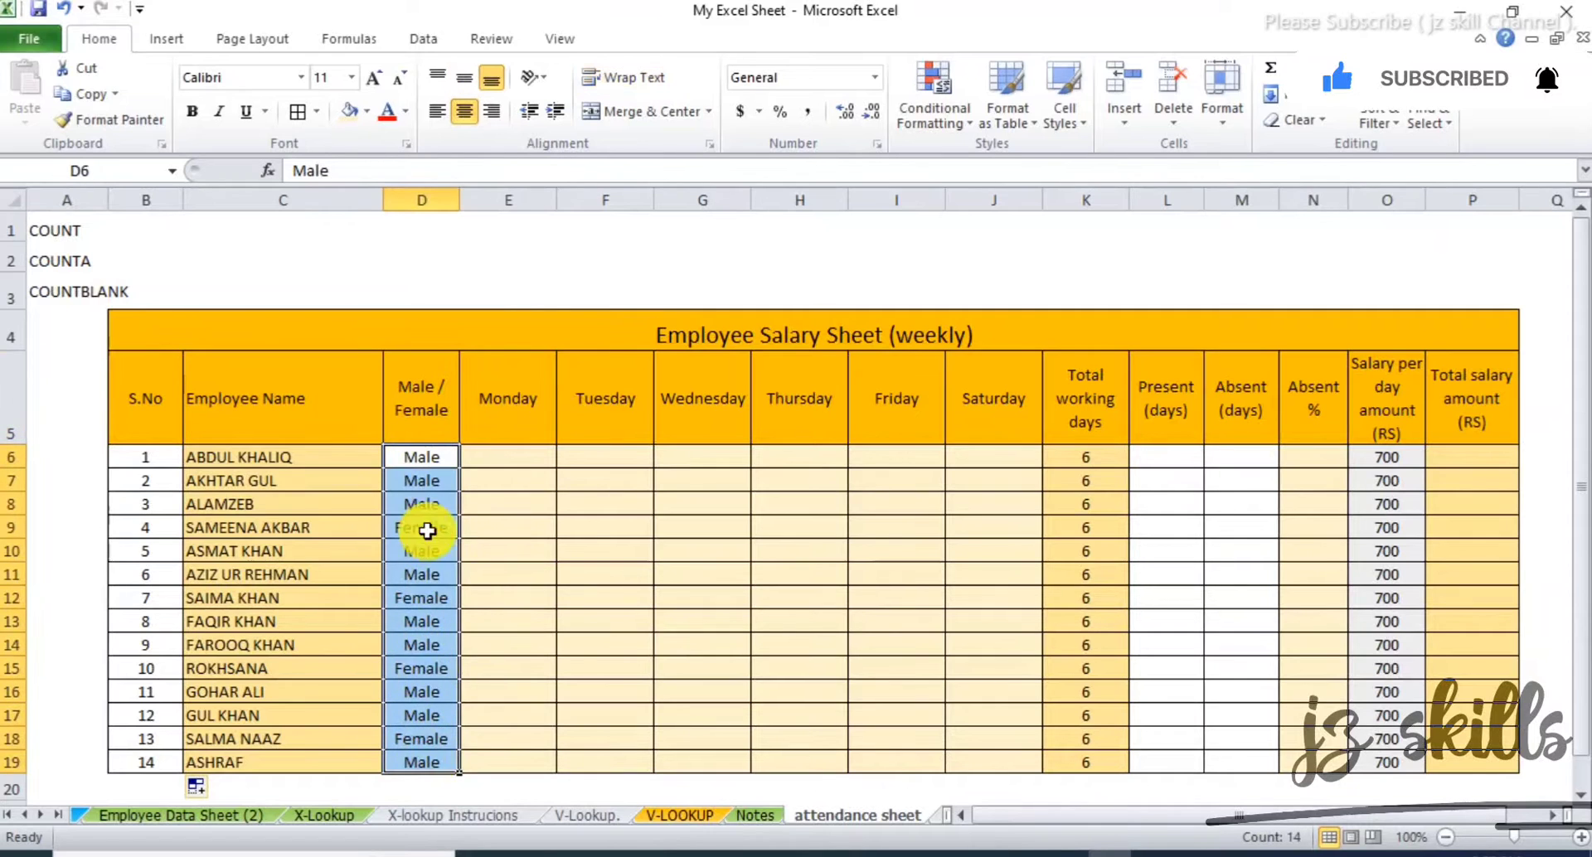
click(431, 454)
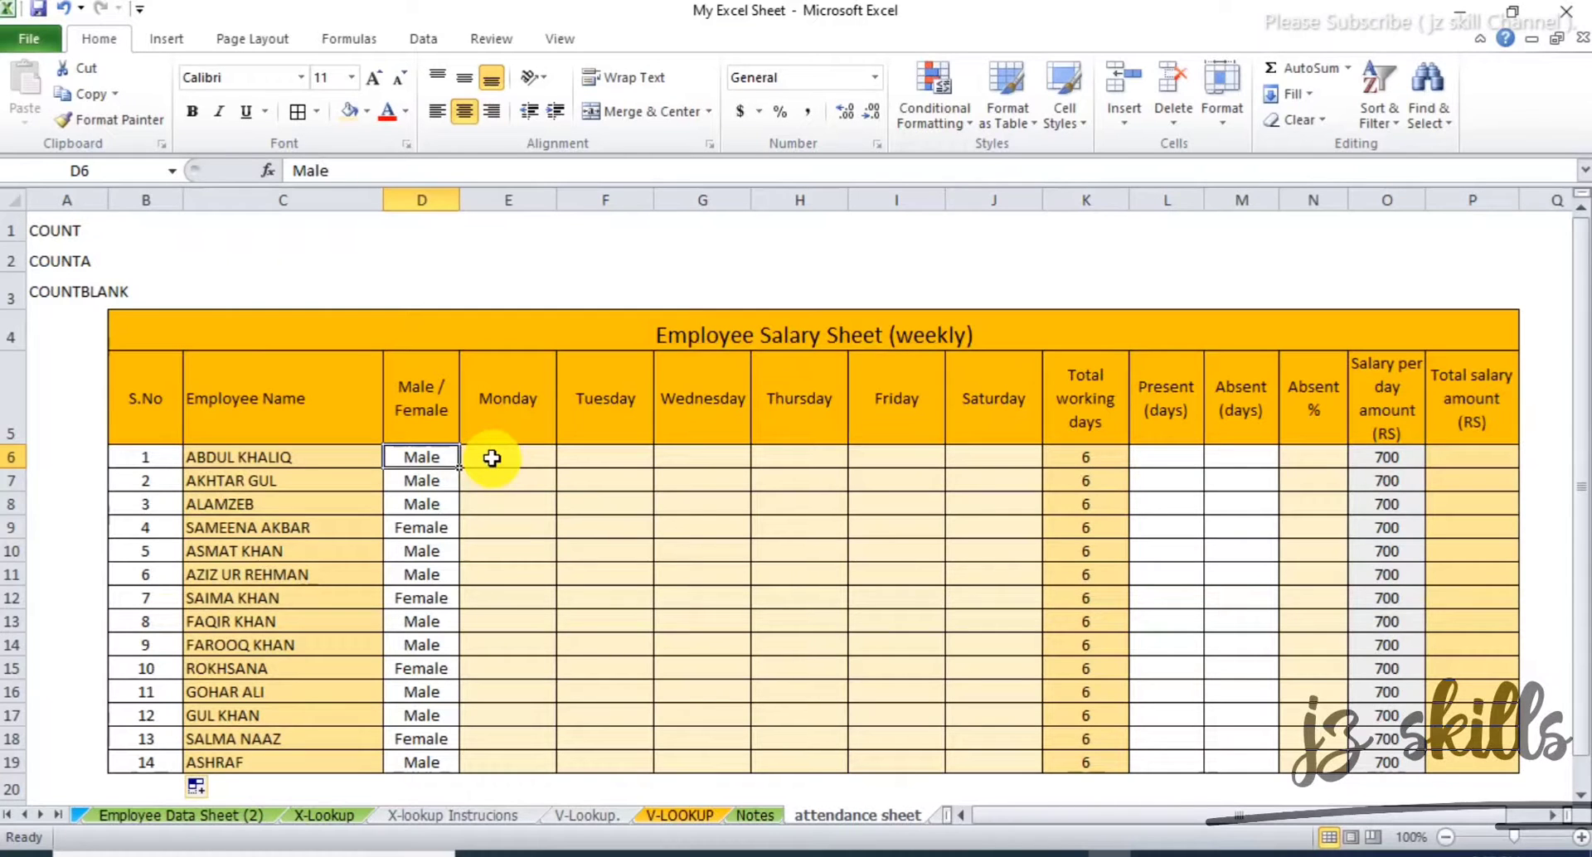
- Examine the weekday headings from Monday to Saturday in row 5 of the salary sheet
drag(530, 413, 987, 438)
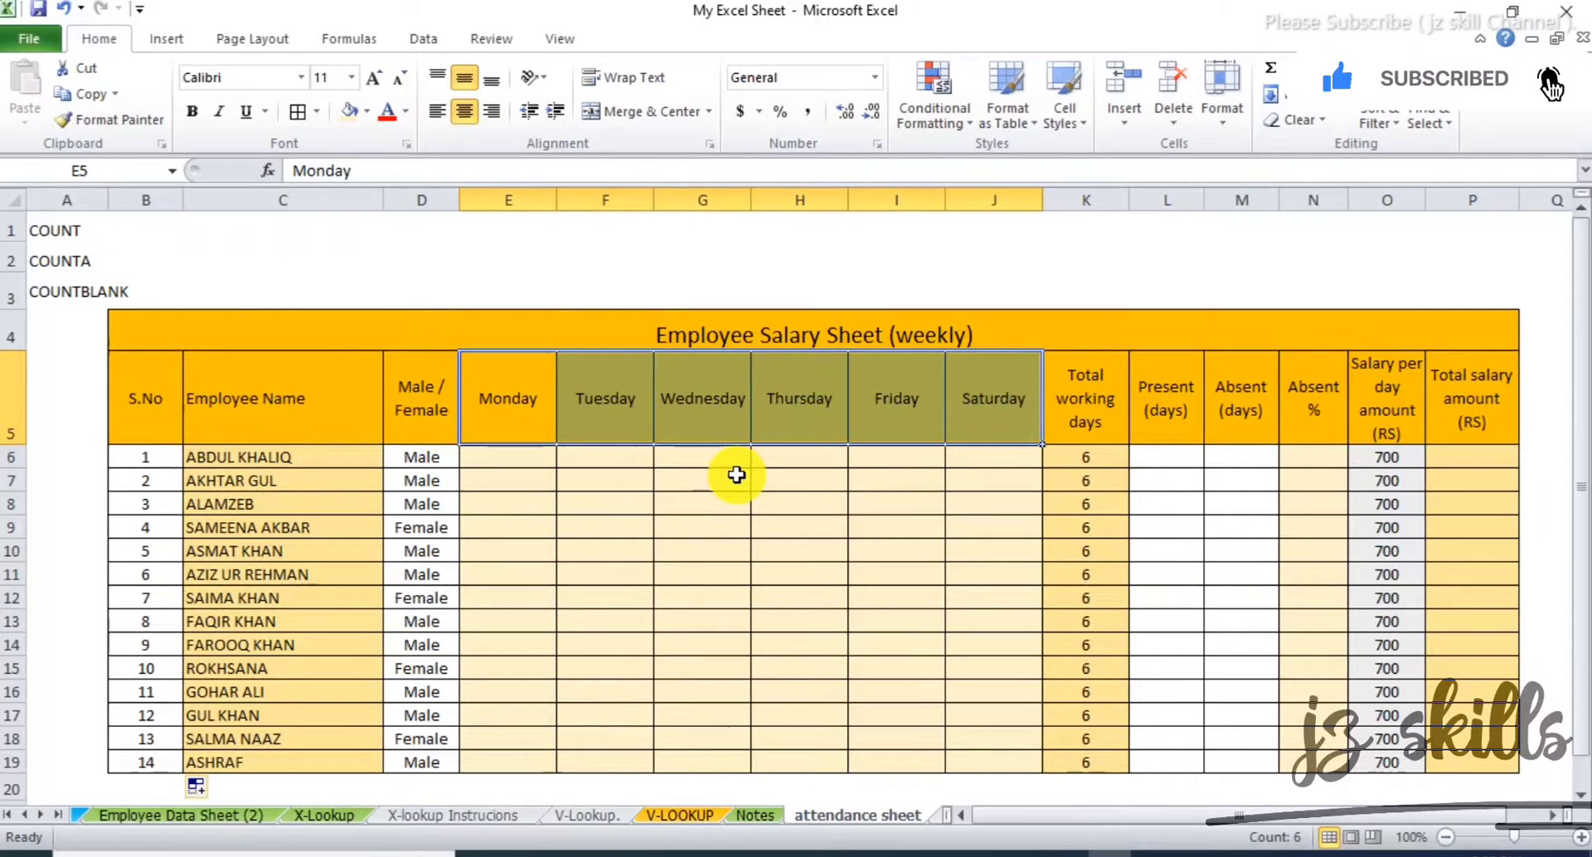
click(550, 401)
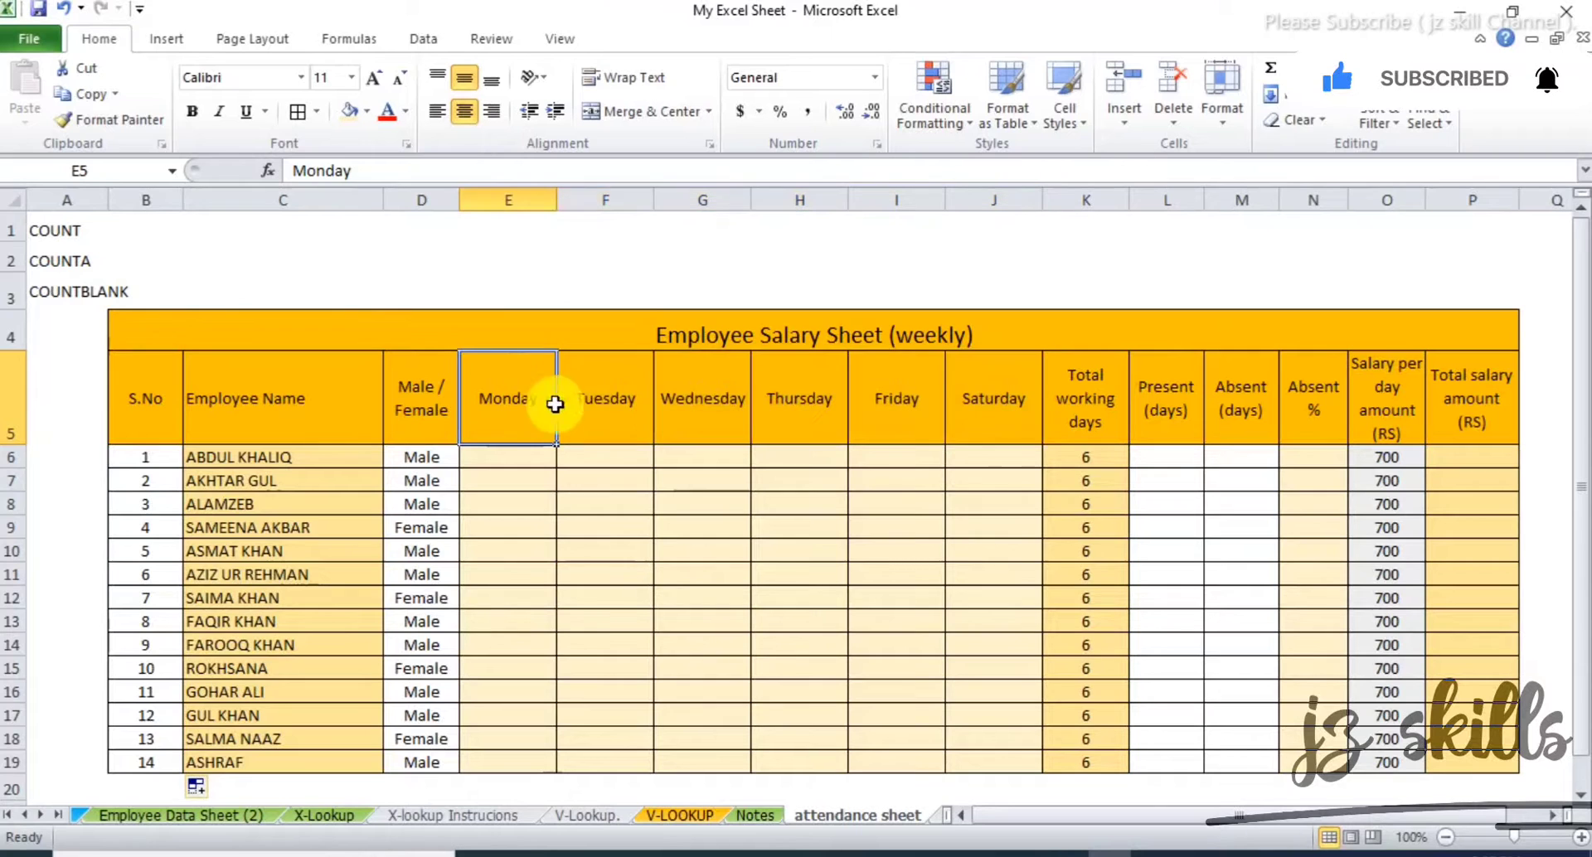
click(605, 402)
click(713, 404)
click(999, 418)
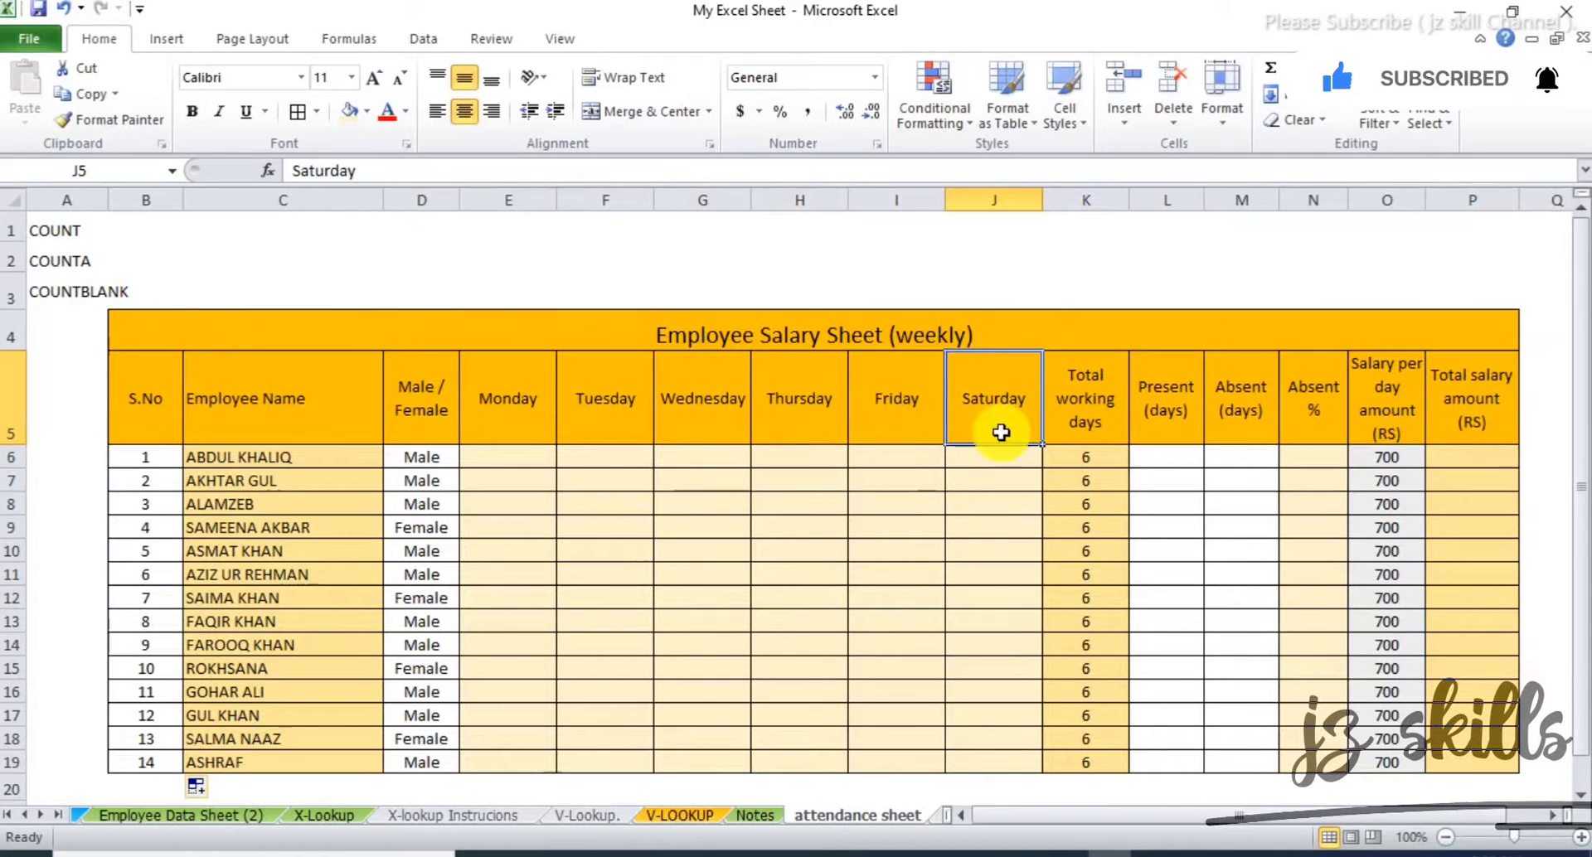
drag(978, 408, 609, 406)
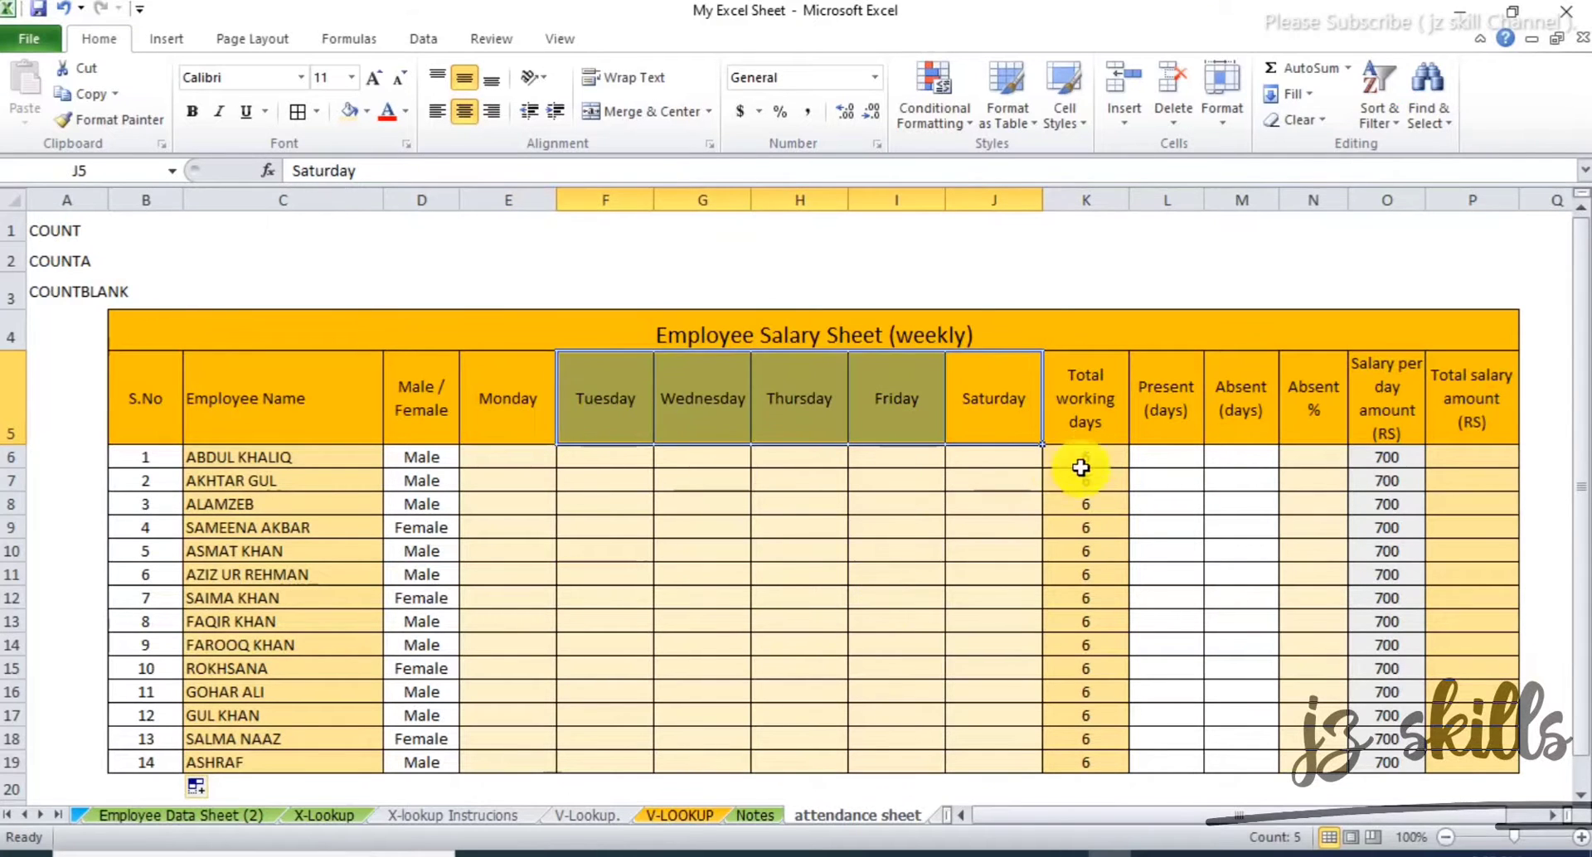
- Examine the working days, present, absent, absent percentage and salary columns, plus the sheet title
click(1089, 459)
drag(1088, 459, 1084, 761)
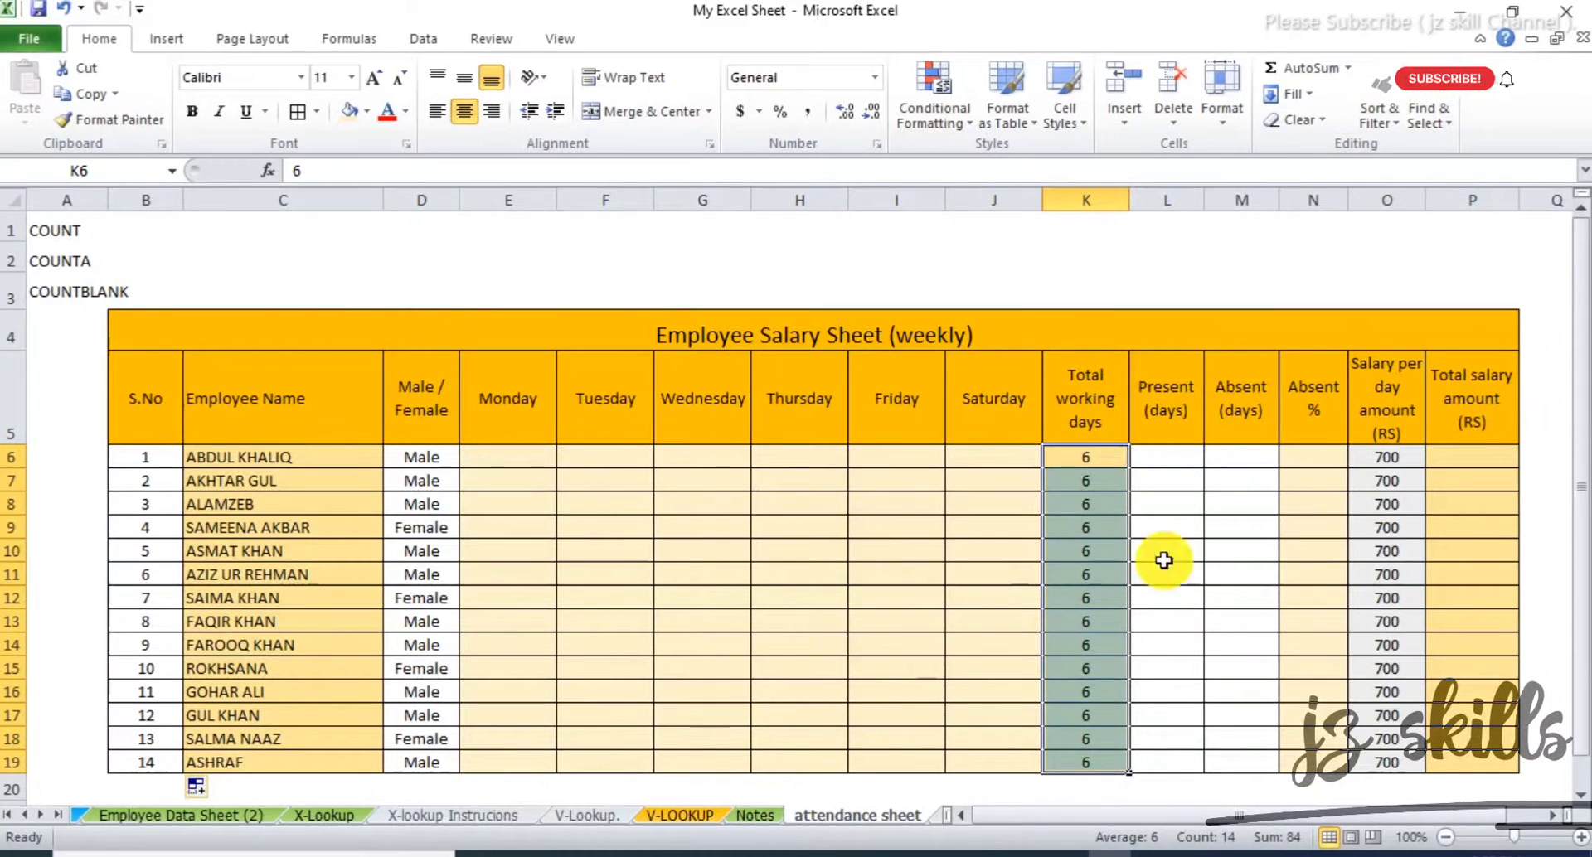
click(1170, 456)
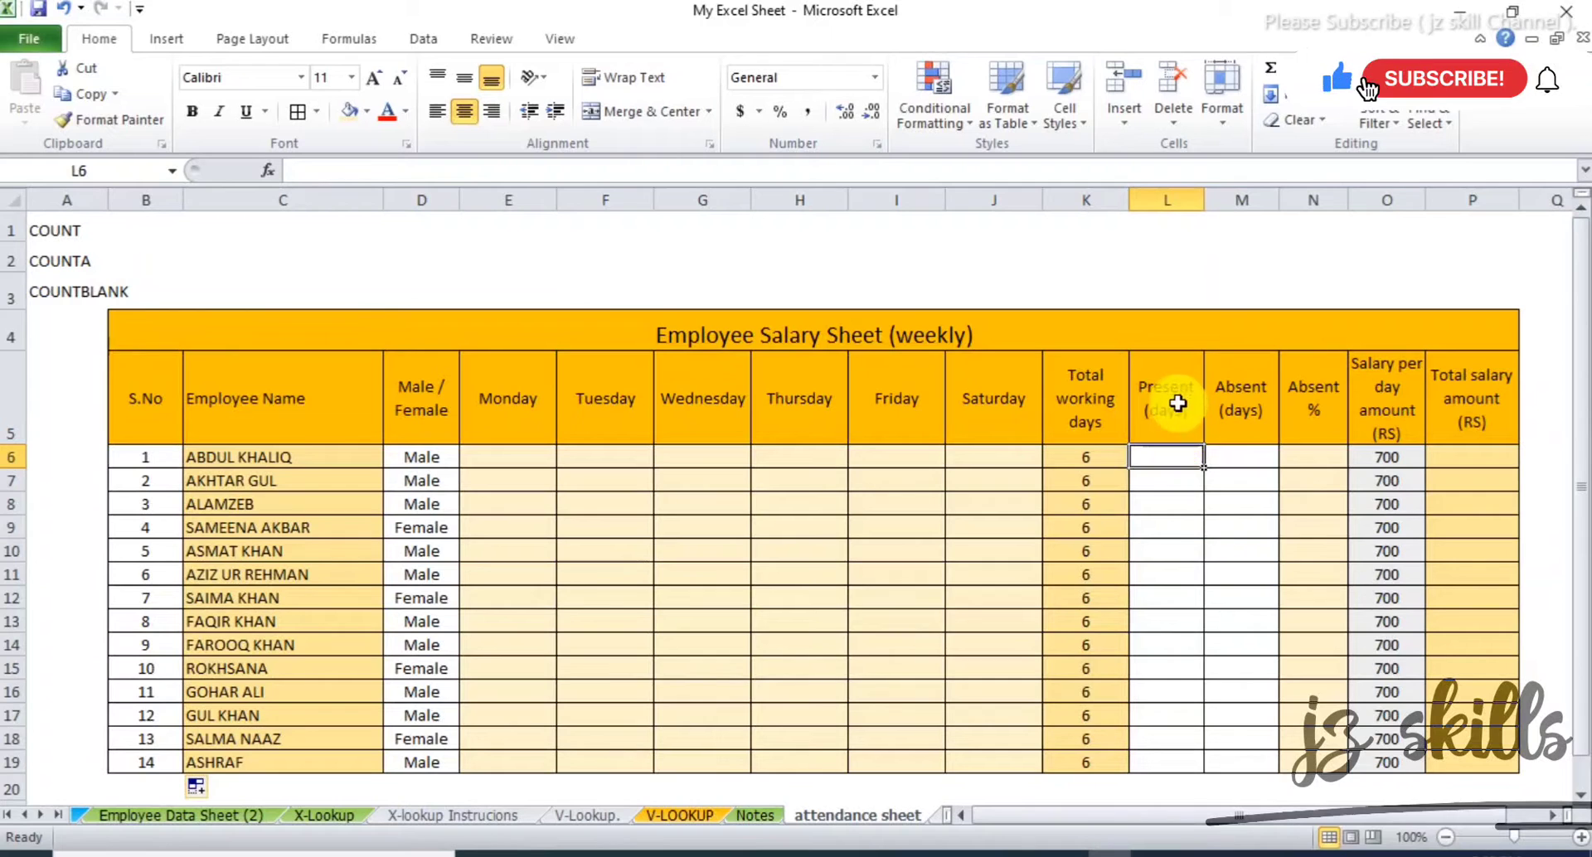
click(1235, 456)
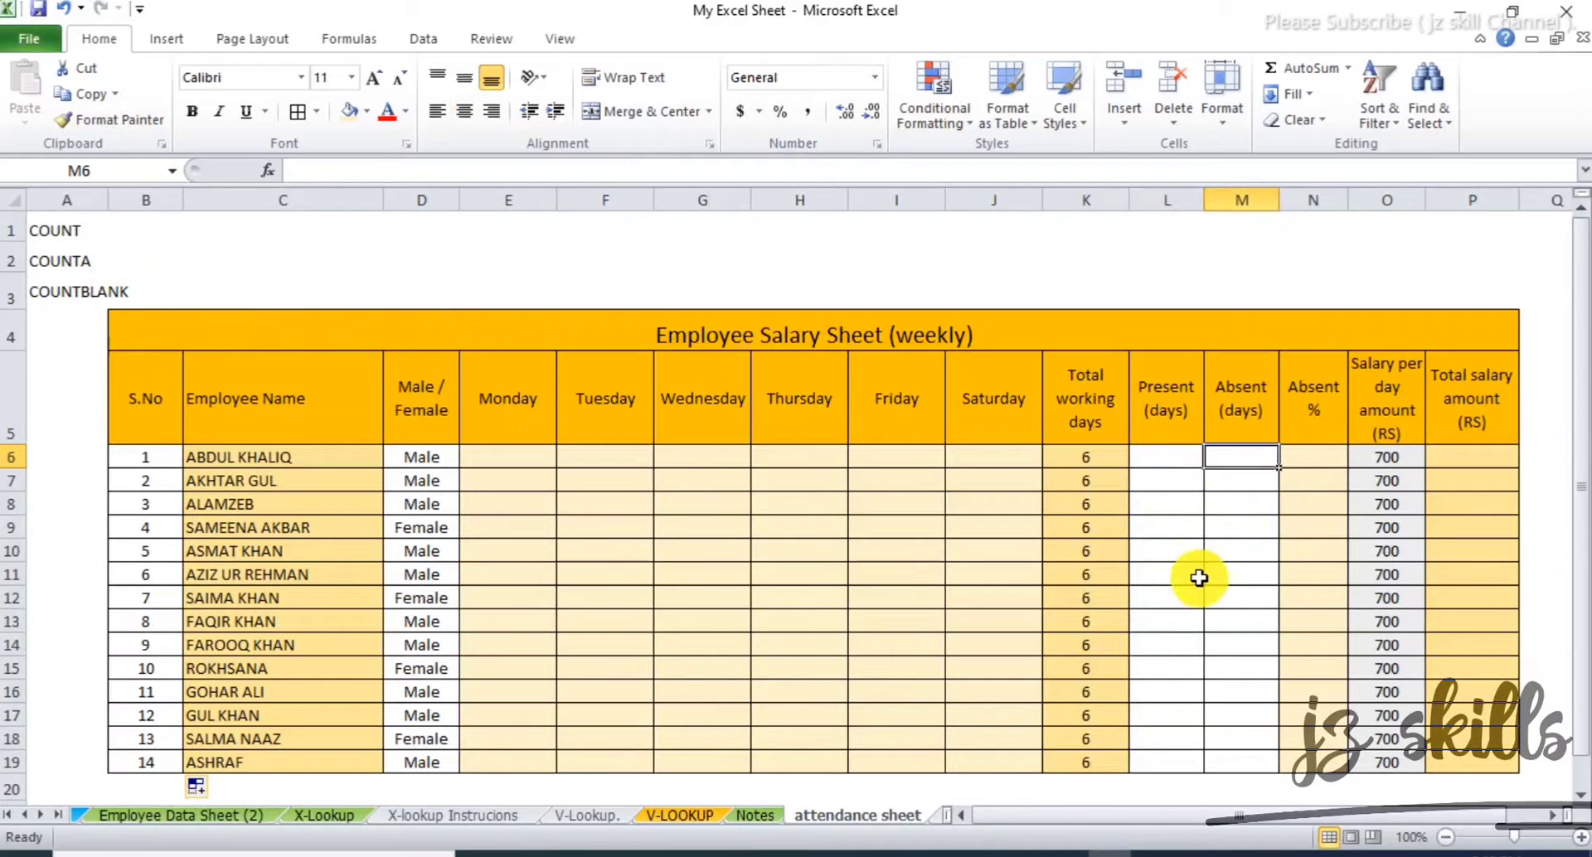
click(1314, 457)
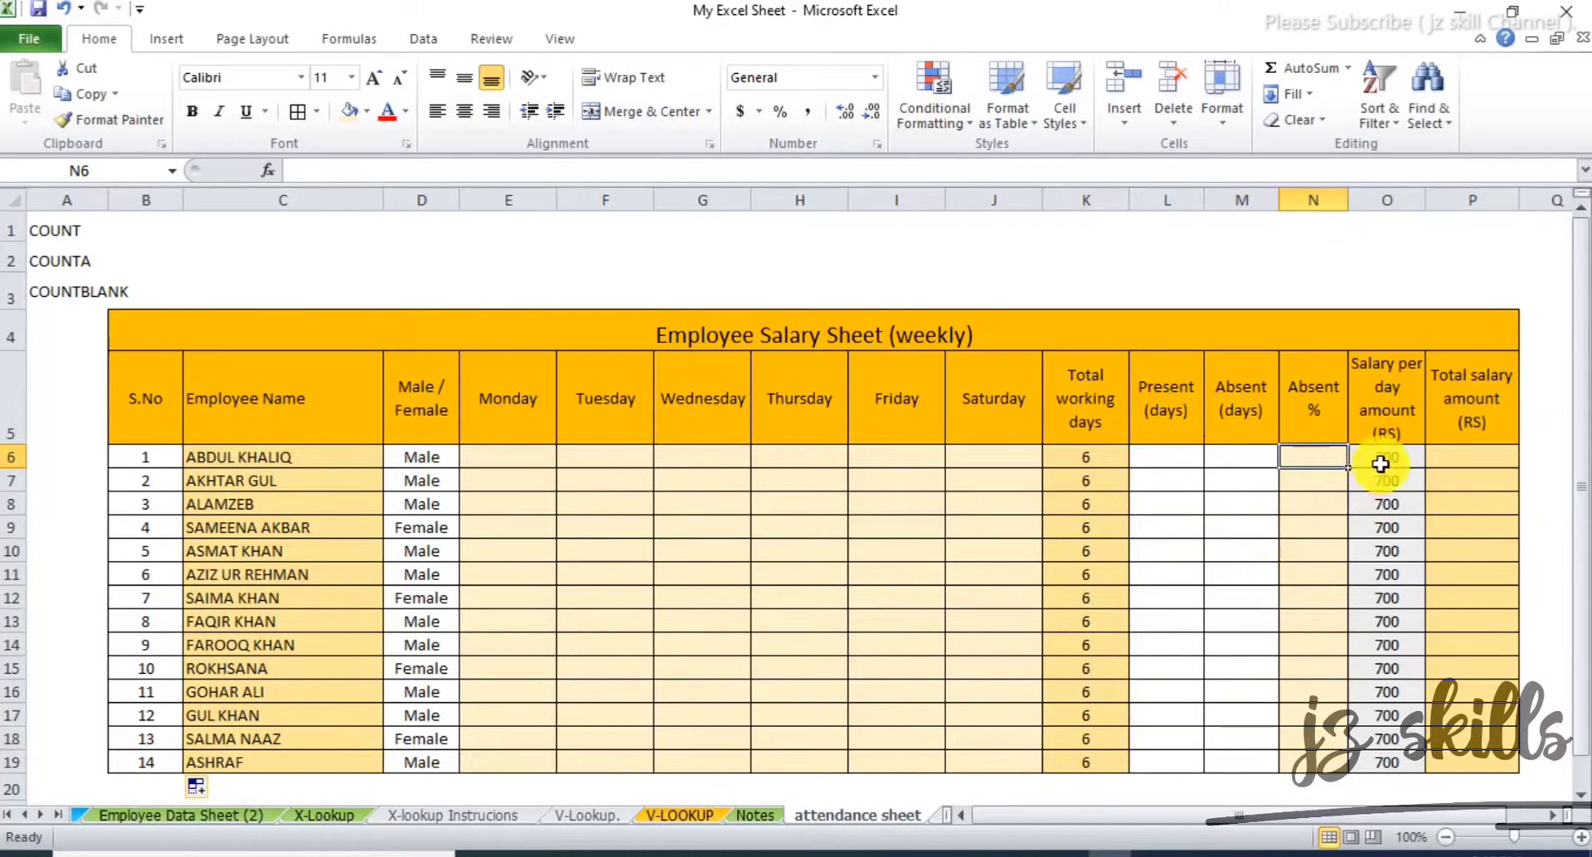
drag(1380, 461, 1389, 757)
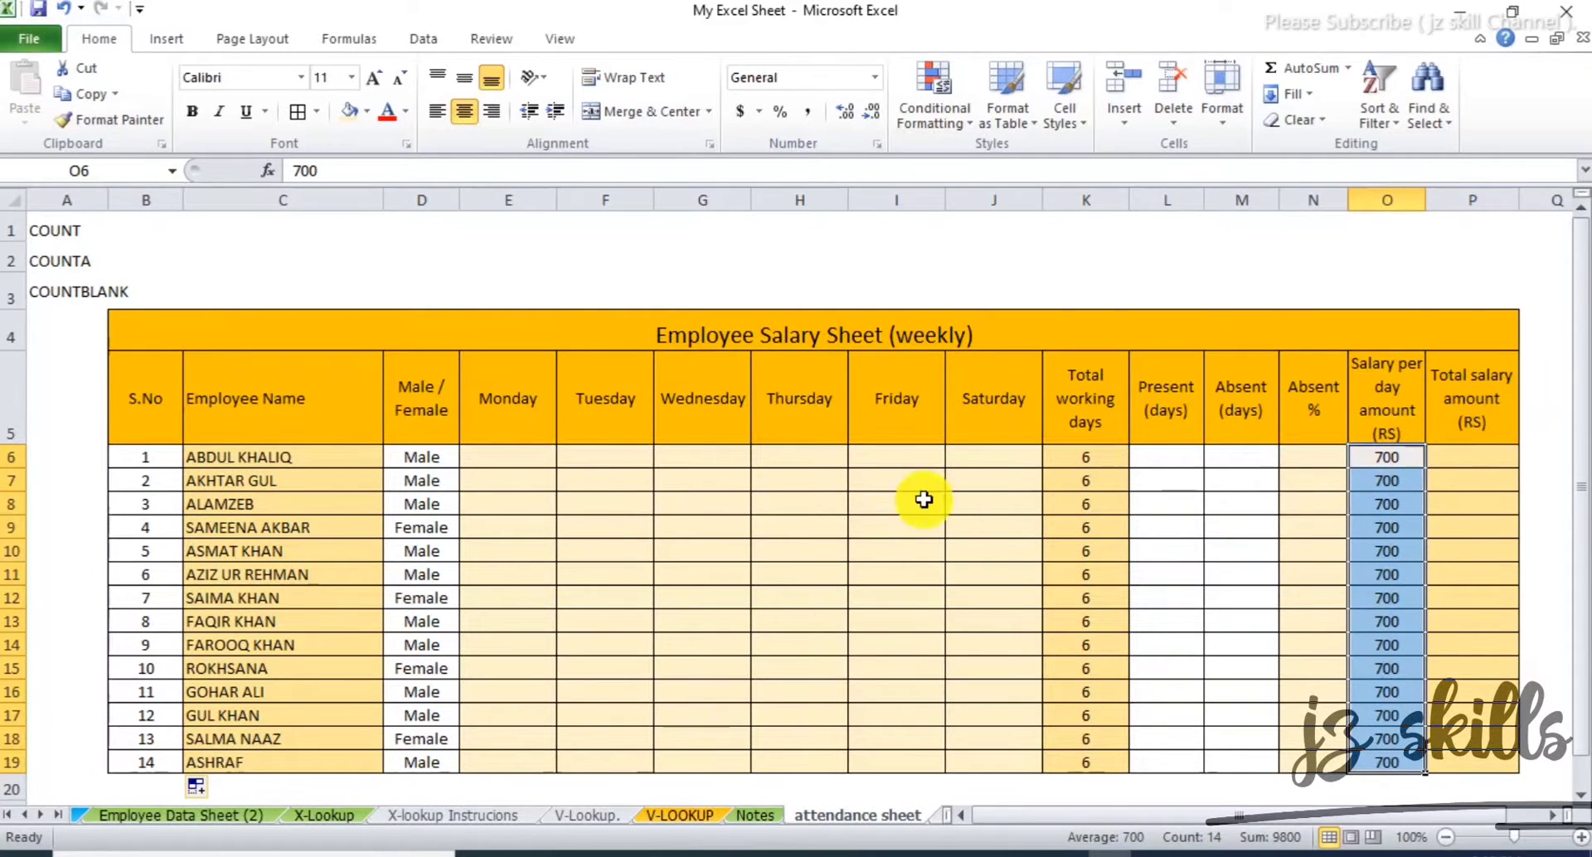
drag(1479, 453, 1472, 761)
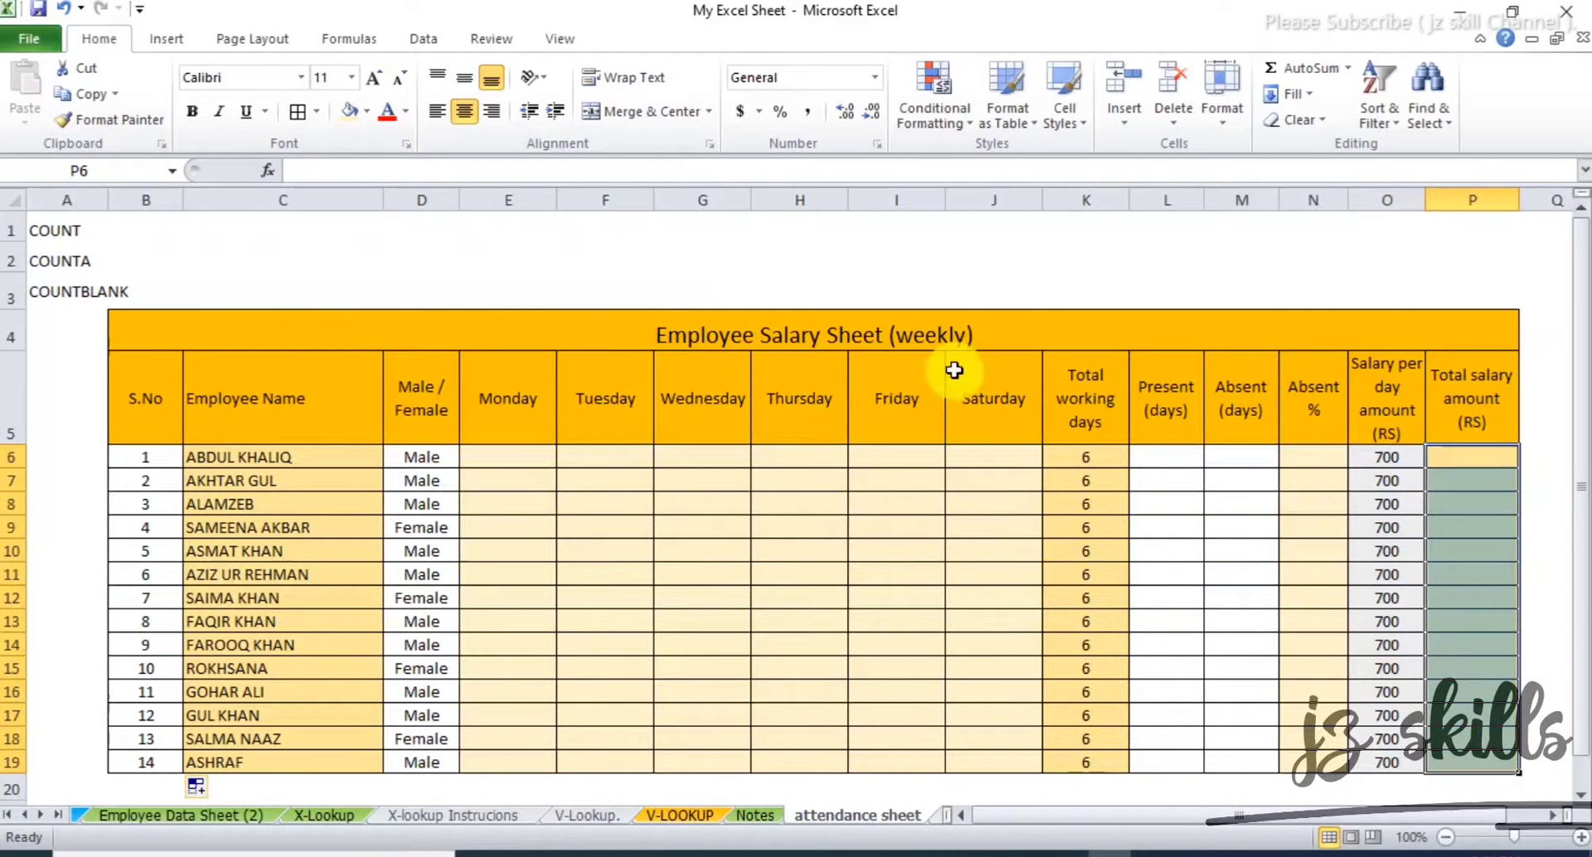
click(948, 331)
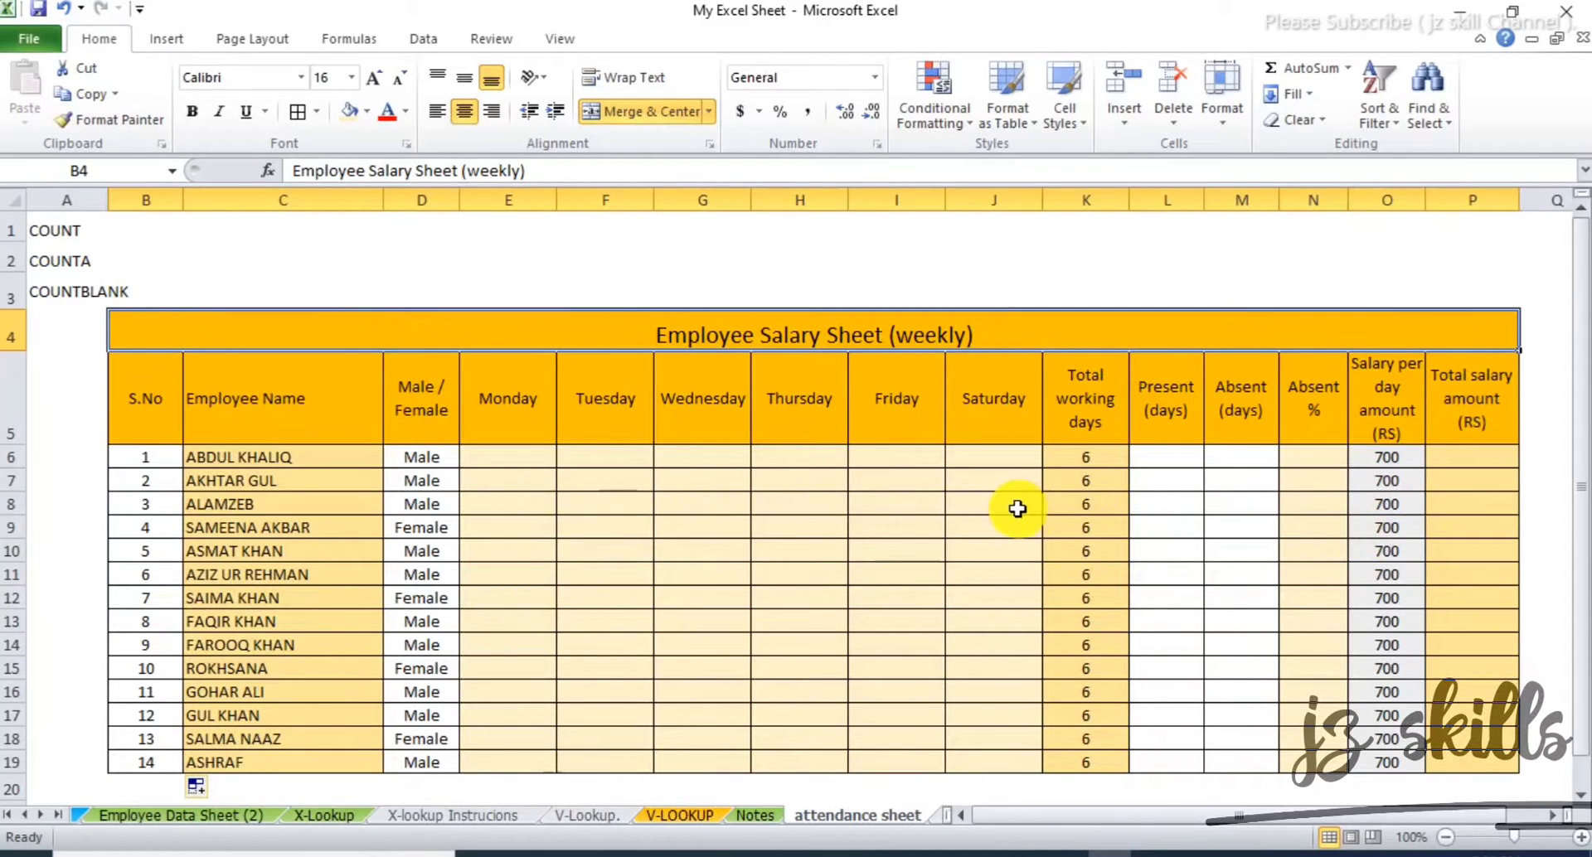
- Enter P in E6 and fill it across E6:J19 to mark every employee present from Monday to Saturday
click(535, 461)
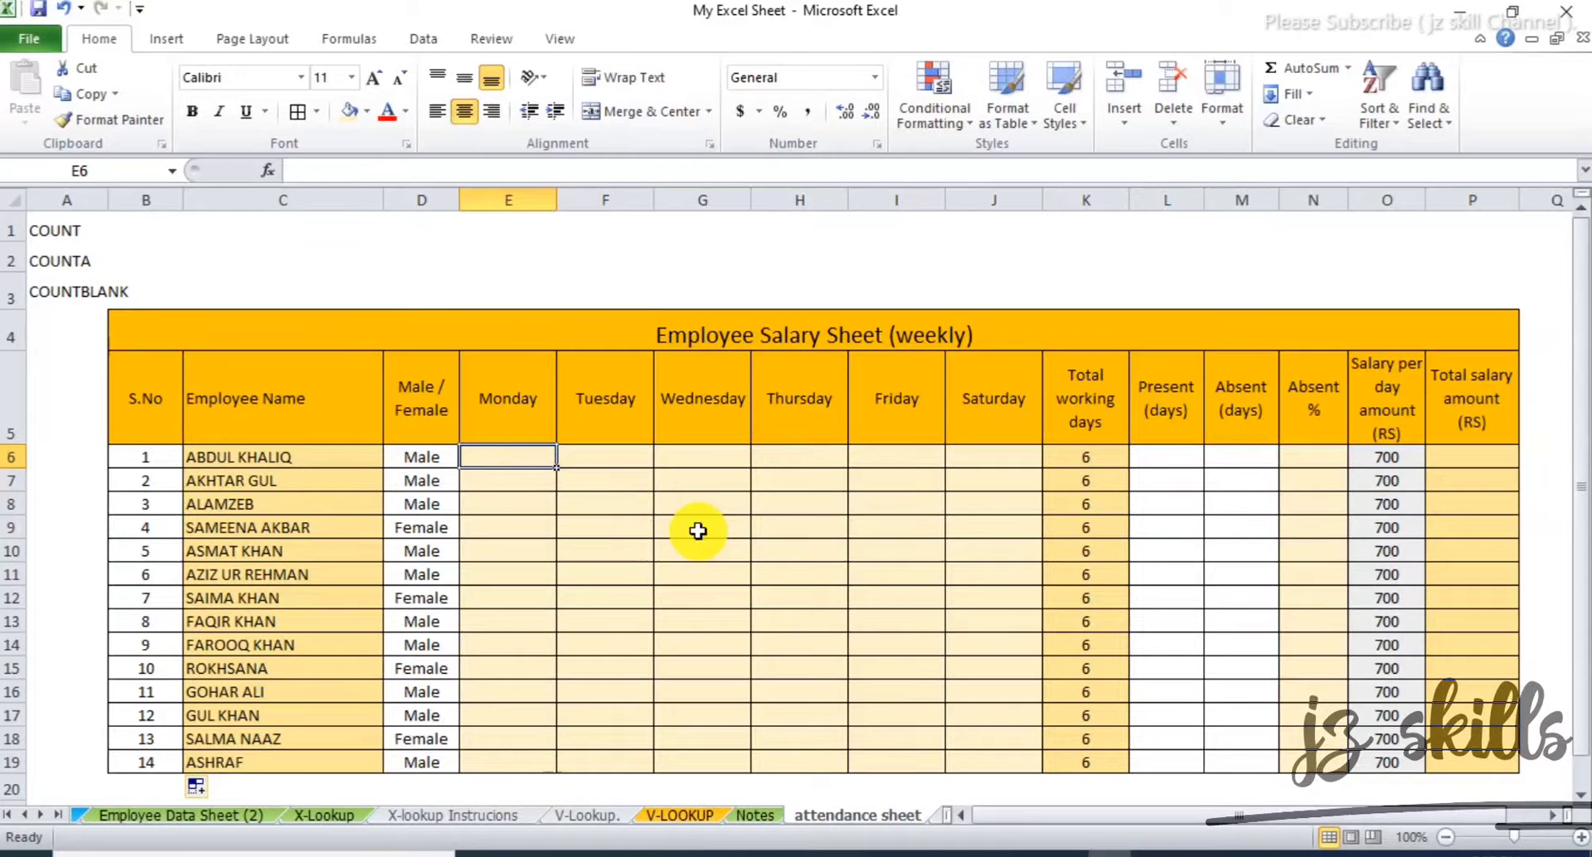
text(P)
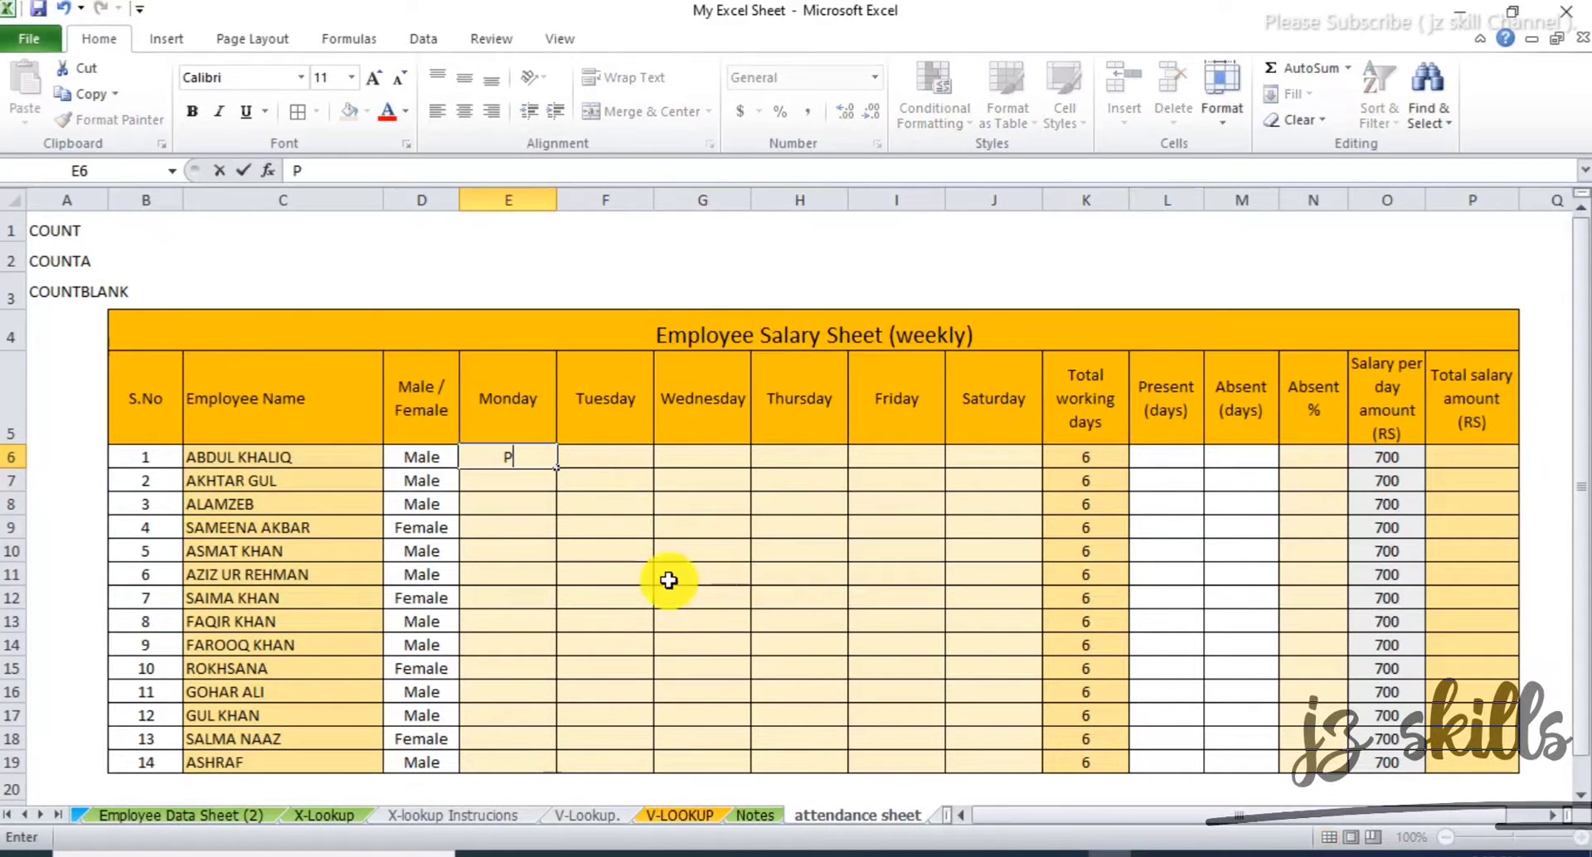
click(666, 575)
click(535, 456)
drag(556, 468, 1001, 765)
click(814, 597)
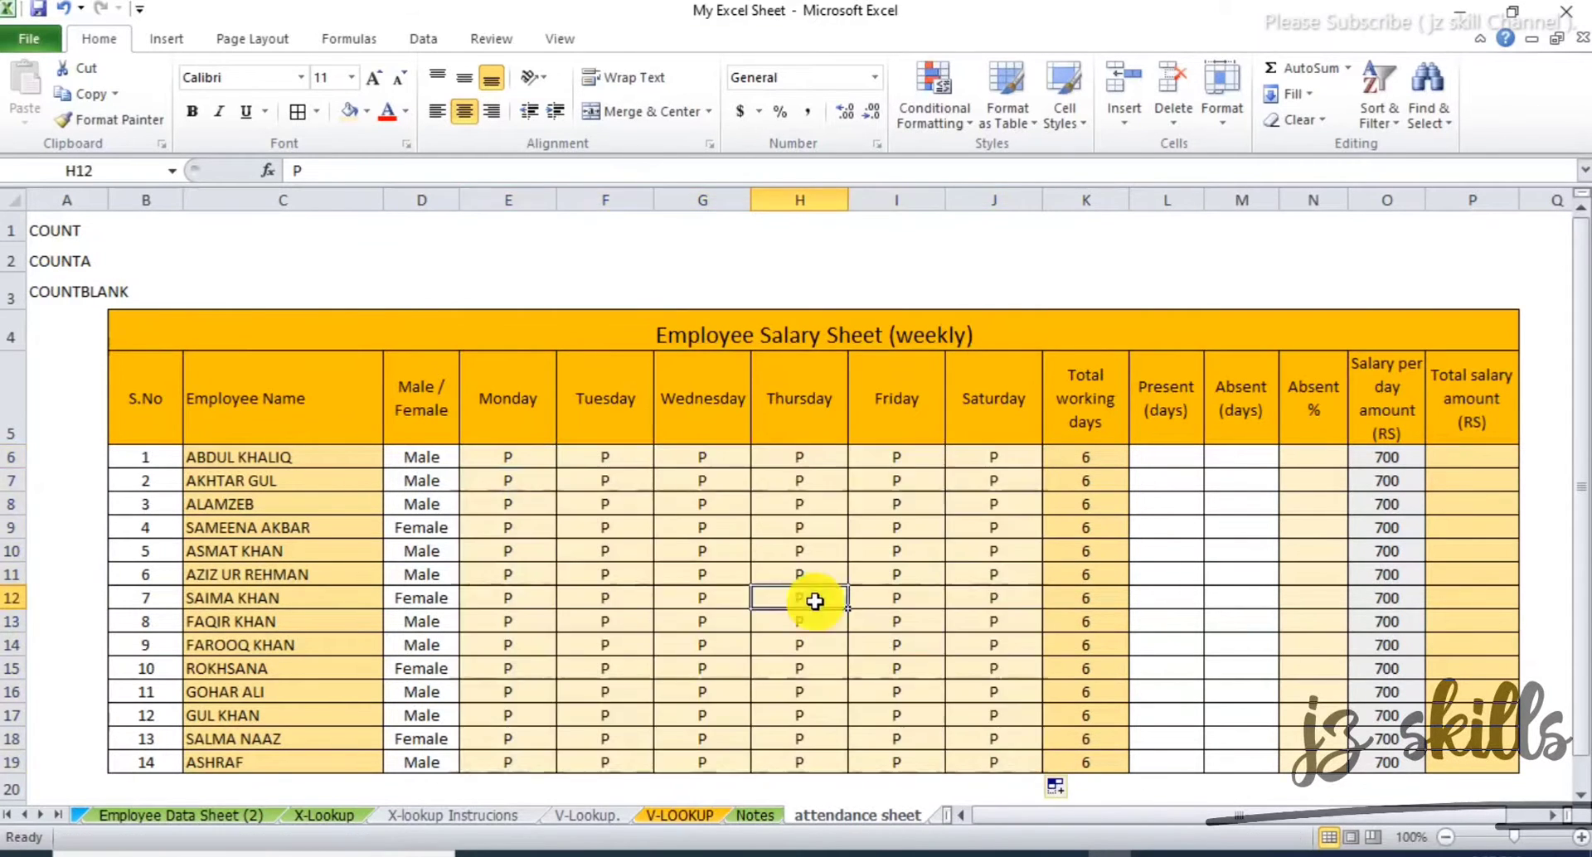
- Mark absences by entering A in F7, G10, H9, I13, H16, F15 and F18
click(647, 530)
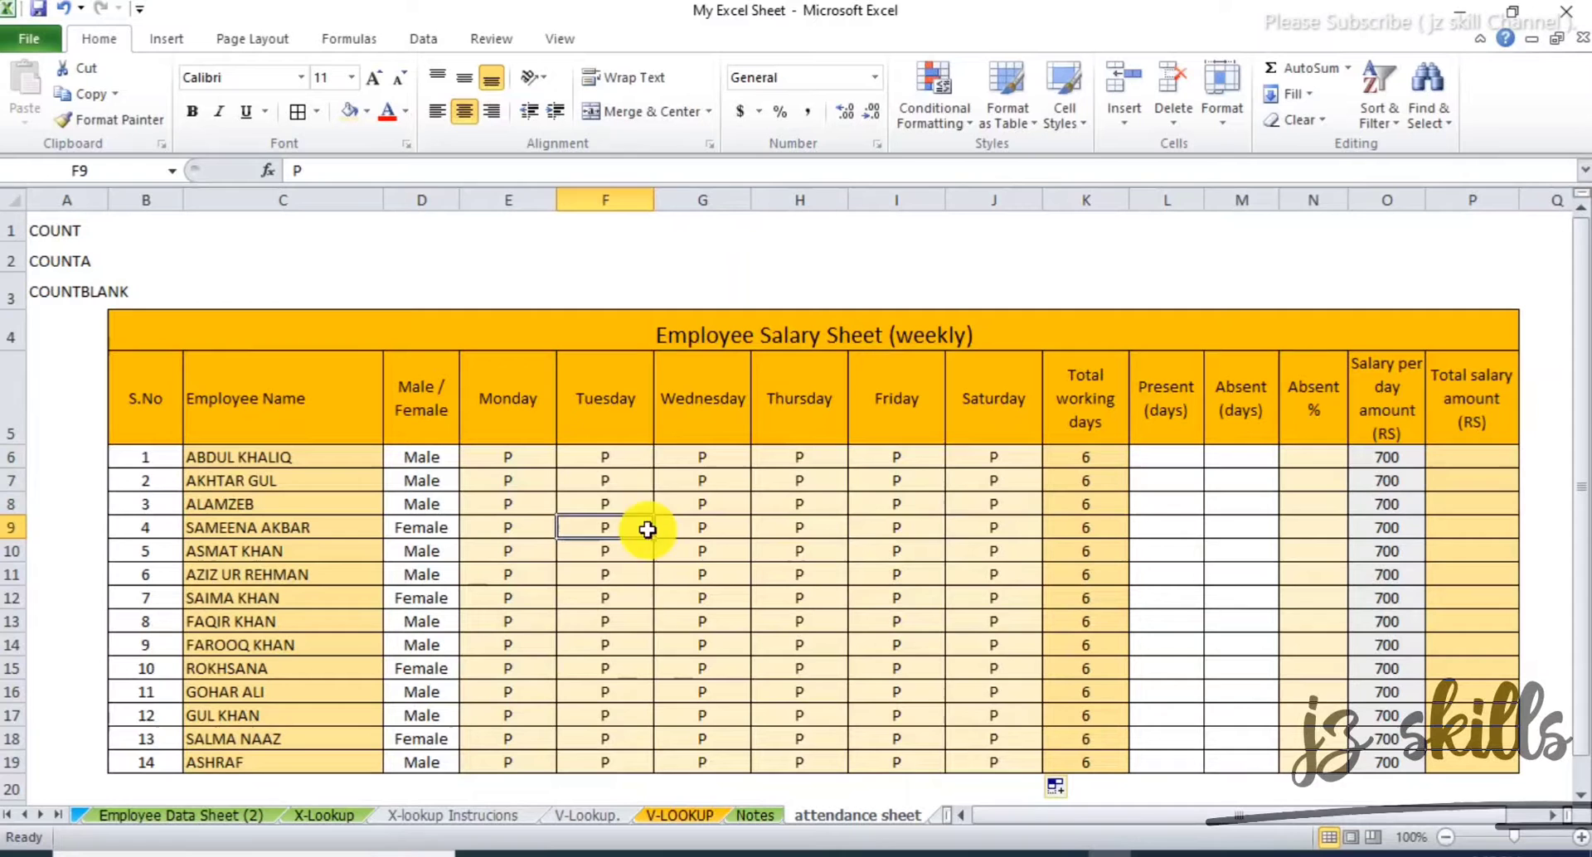
click(650, 485)
text(A)
click(710, 550)
text(A)
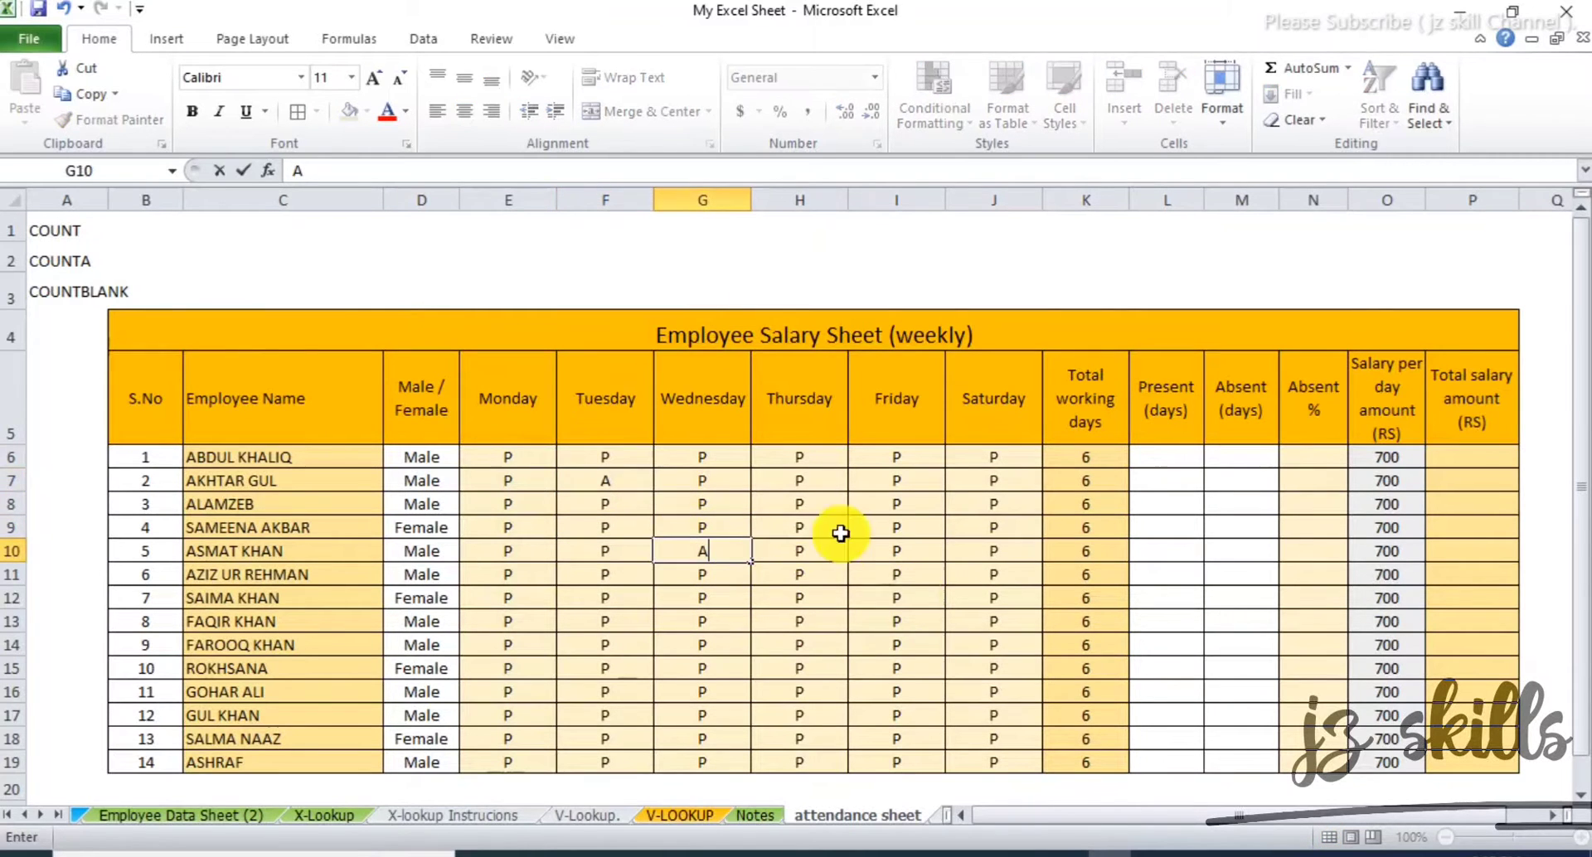
click(838, 531)
text(A)
click(867, 630)
click(792, 699)
text(A)
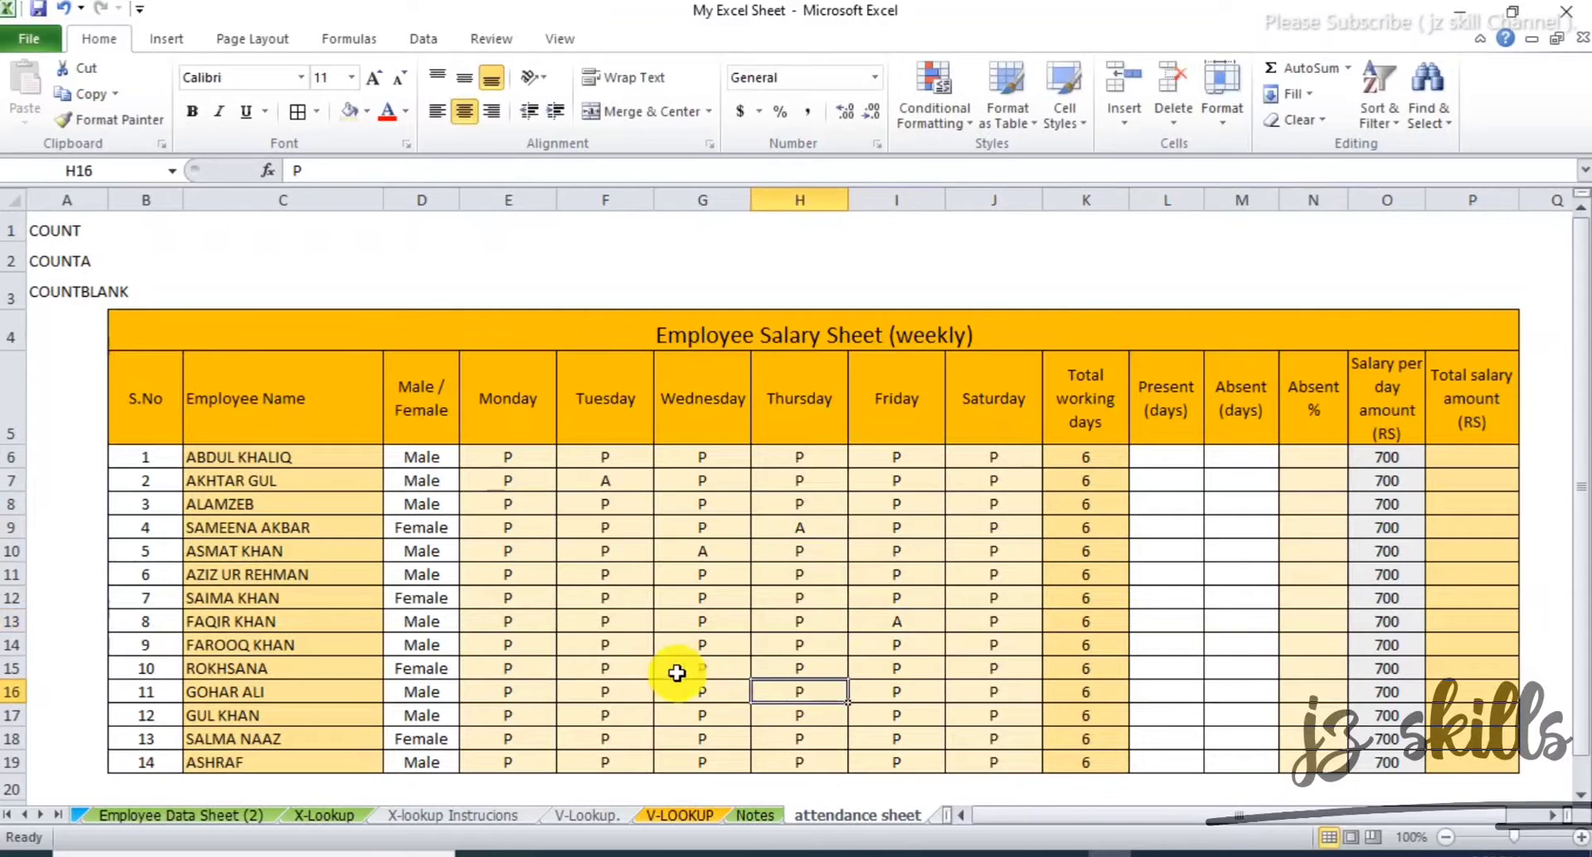
click(630, 669)
text(A)
click(609, 736)
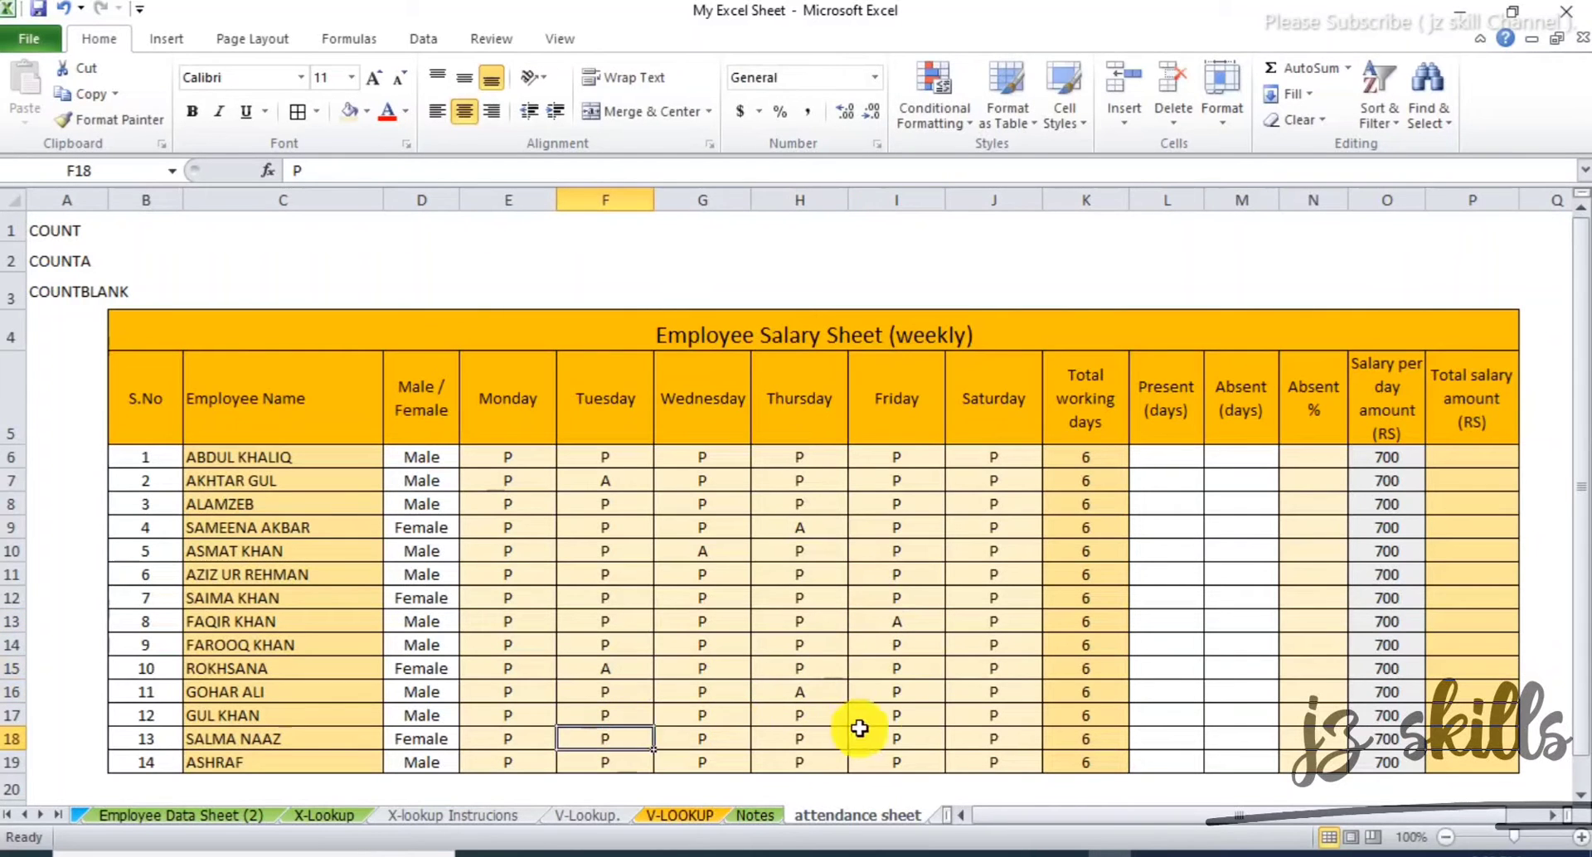
text(A)
click(953, 737)
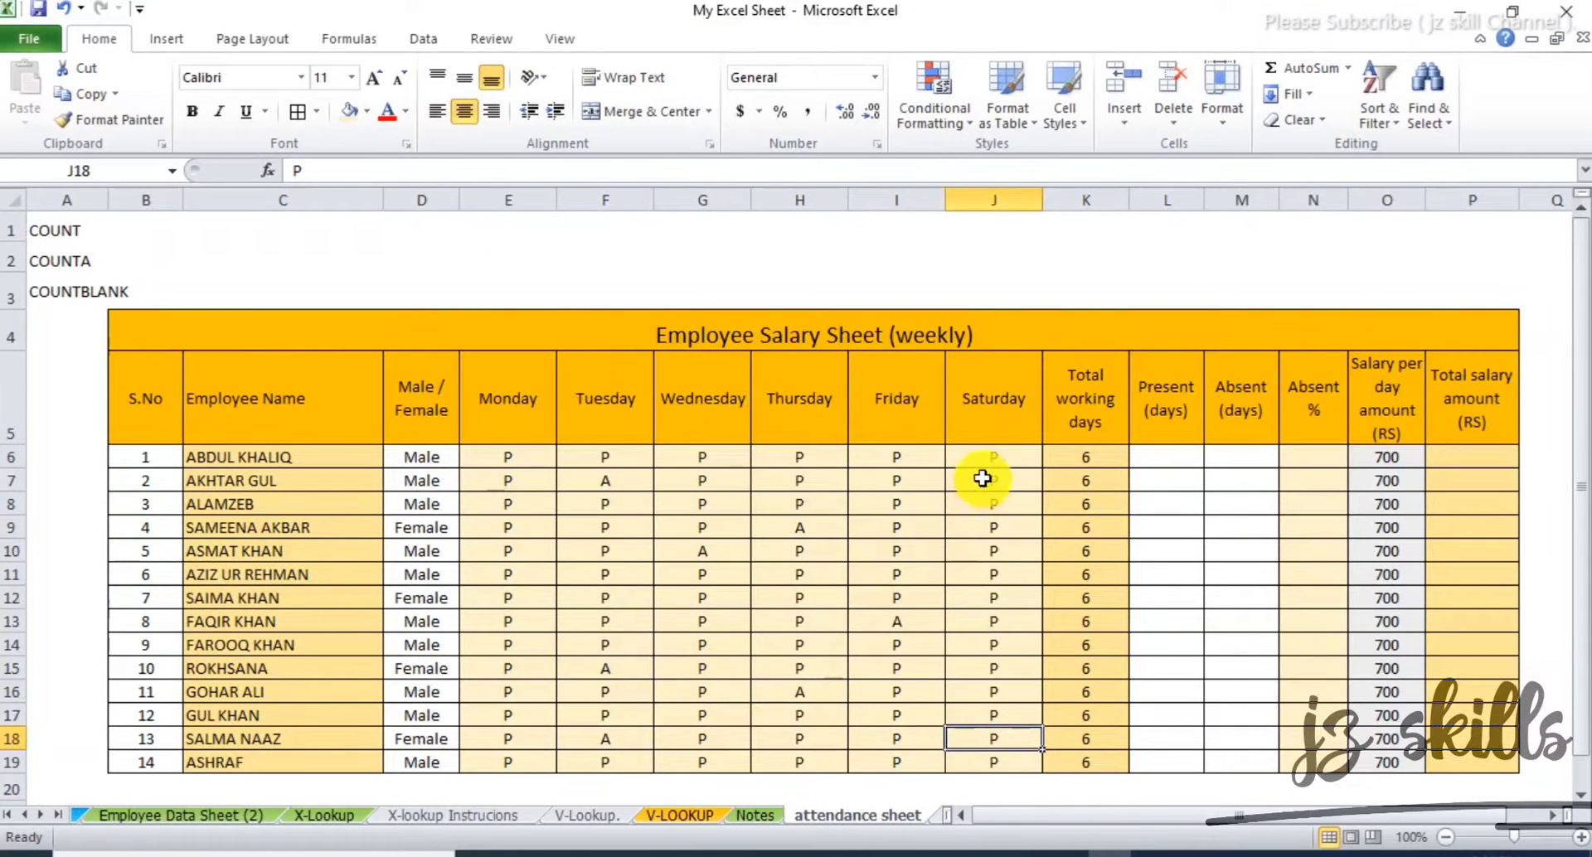
- Clear the attendance marks in F10, I11 and E14 to leave these cells blank
click(854, 504)
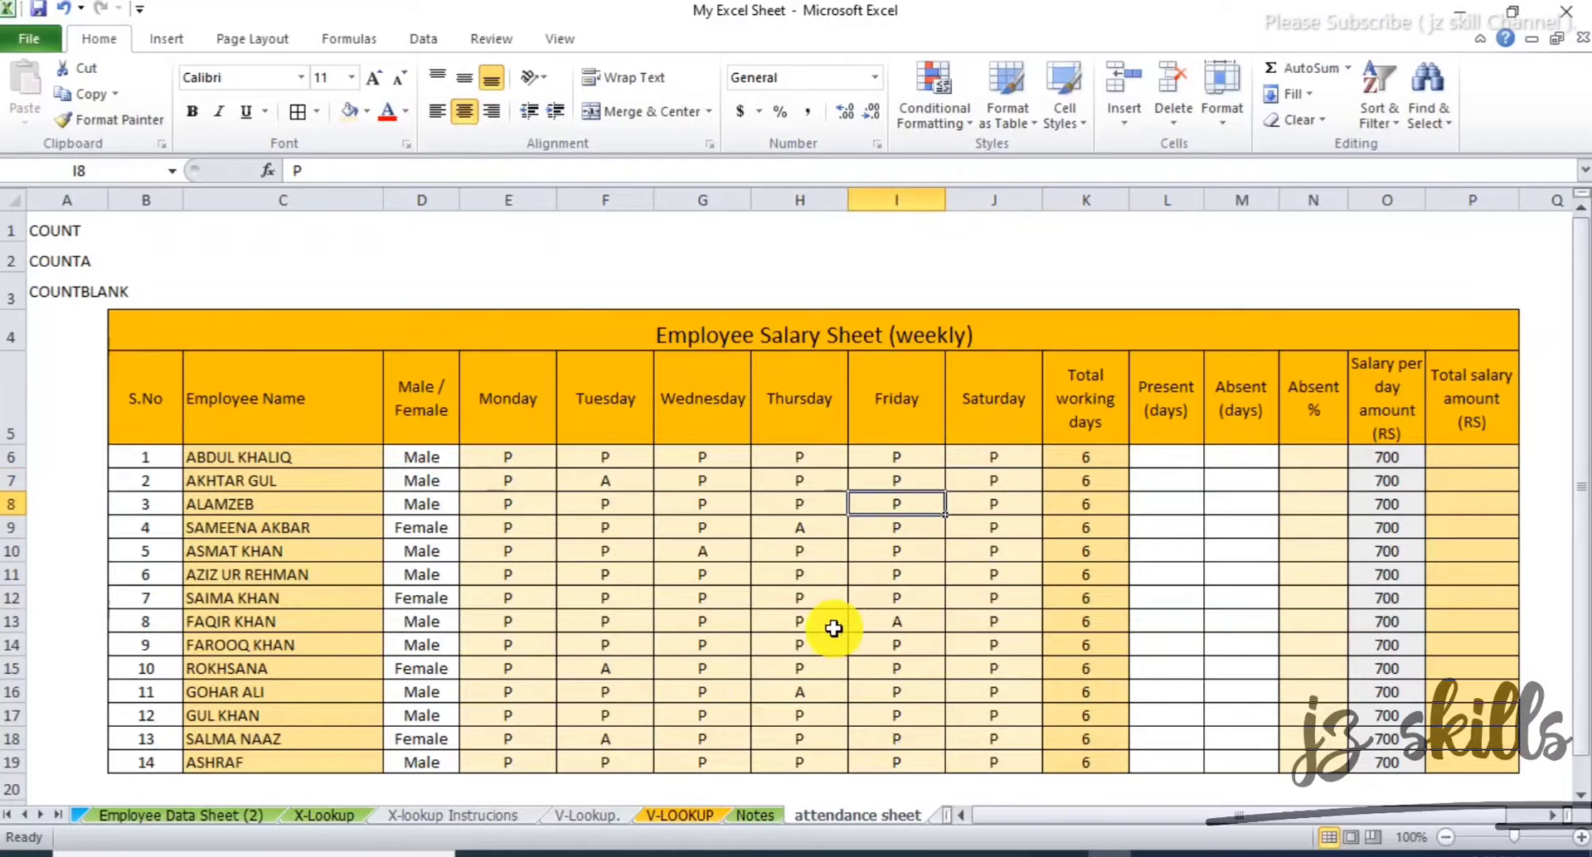
click(647, 554)
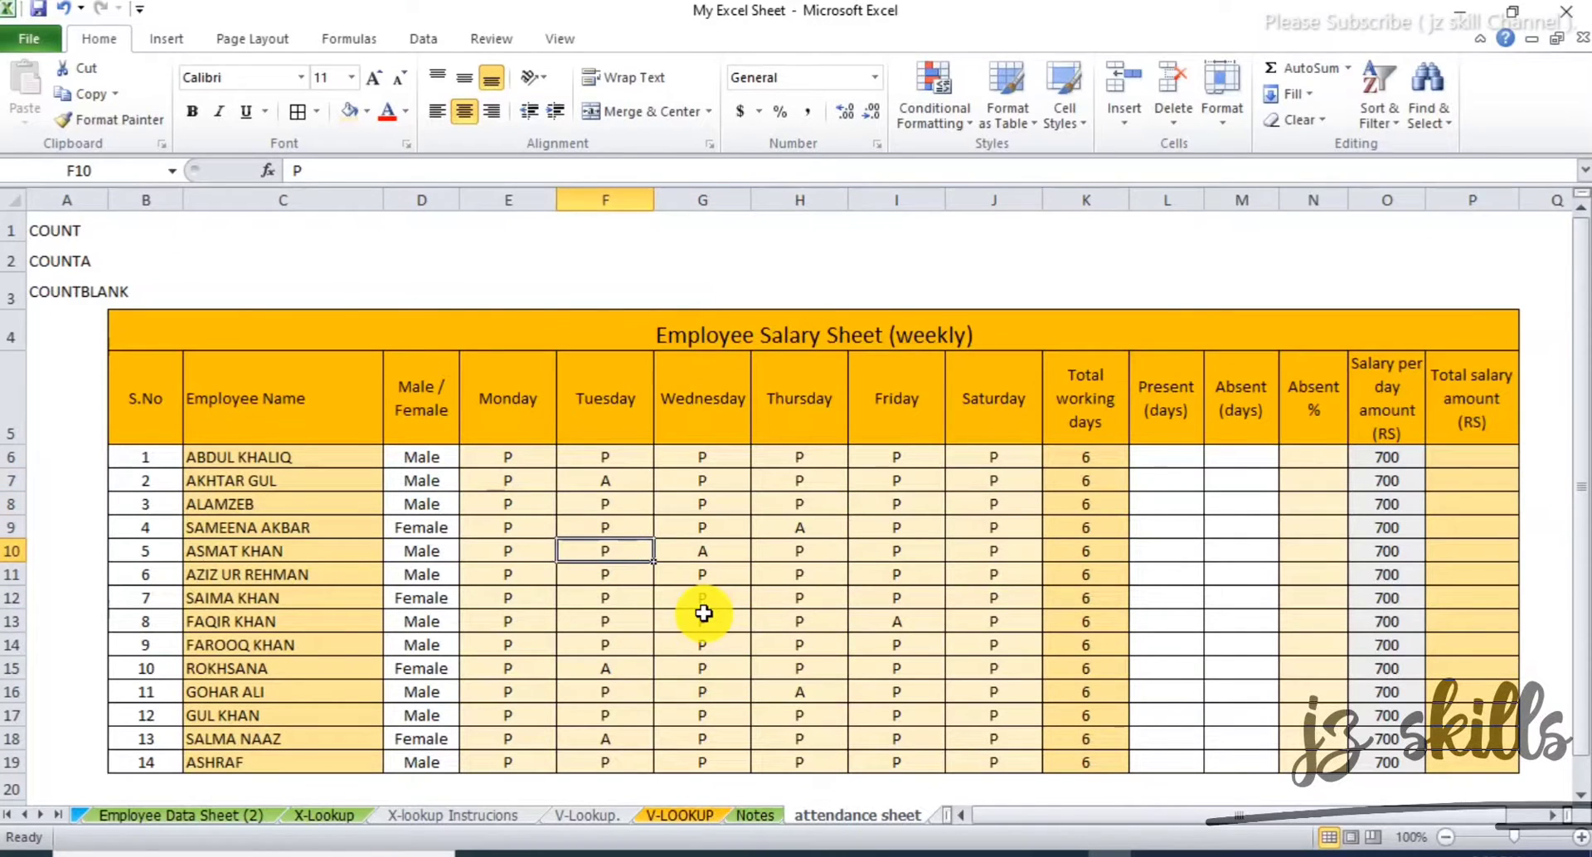
key(Delete)
click(902, 578)
key(Delete)
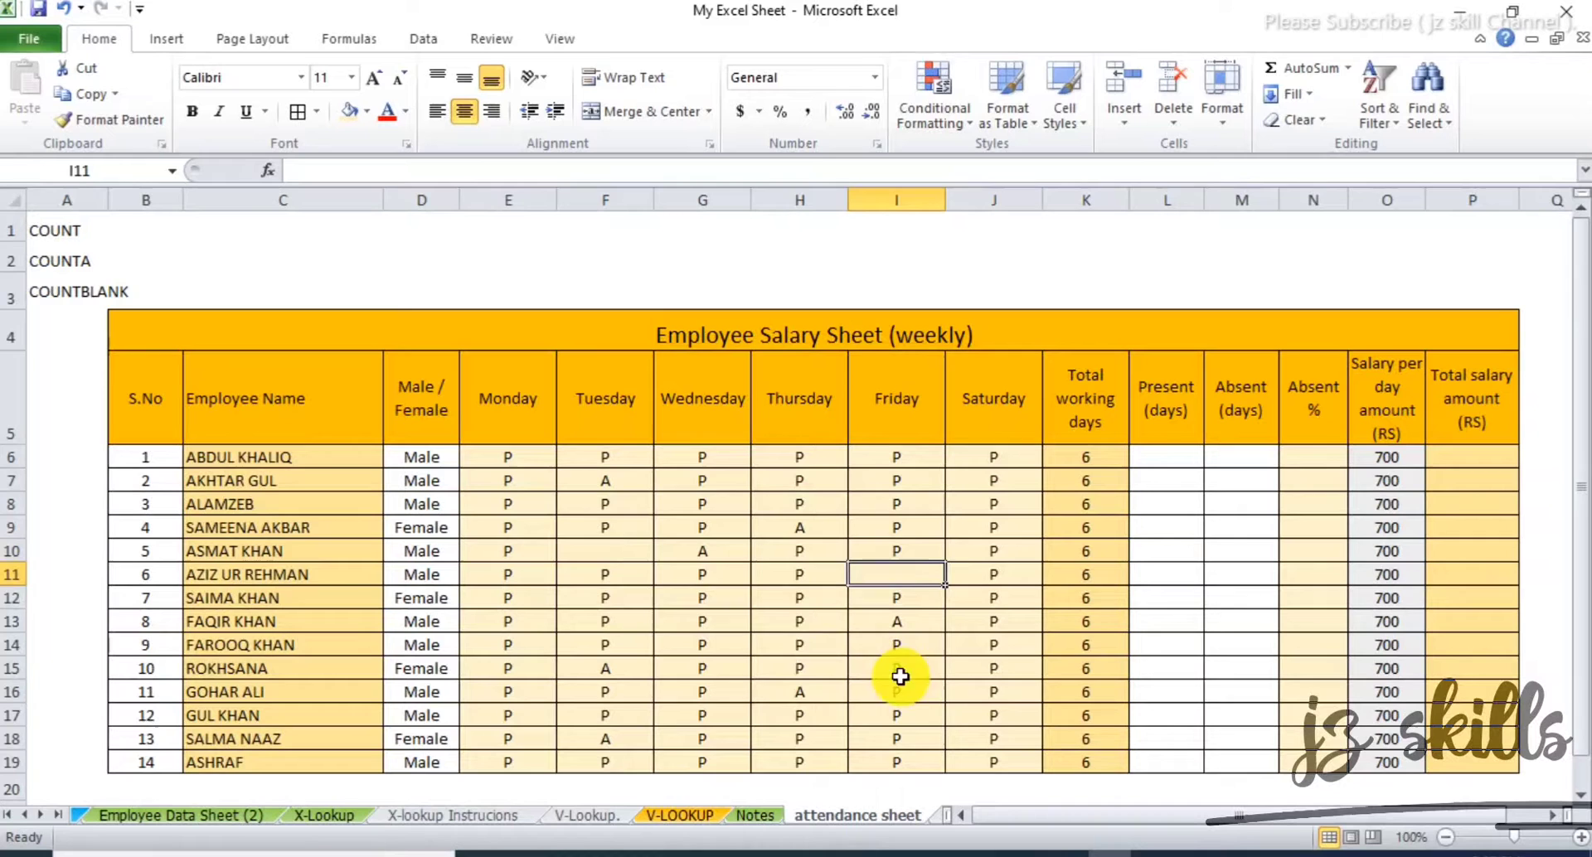
click(667, 595)
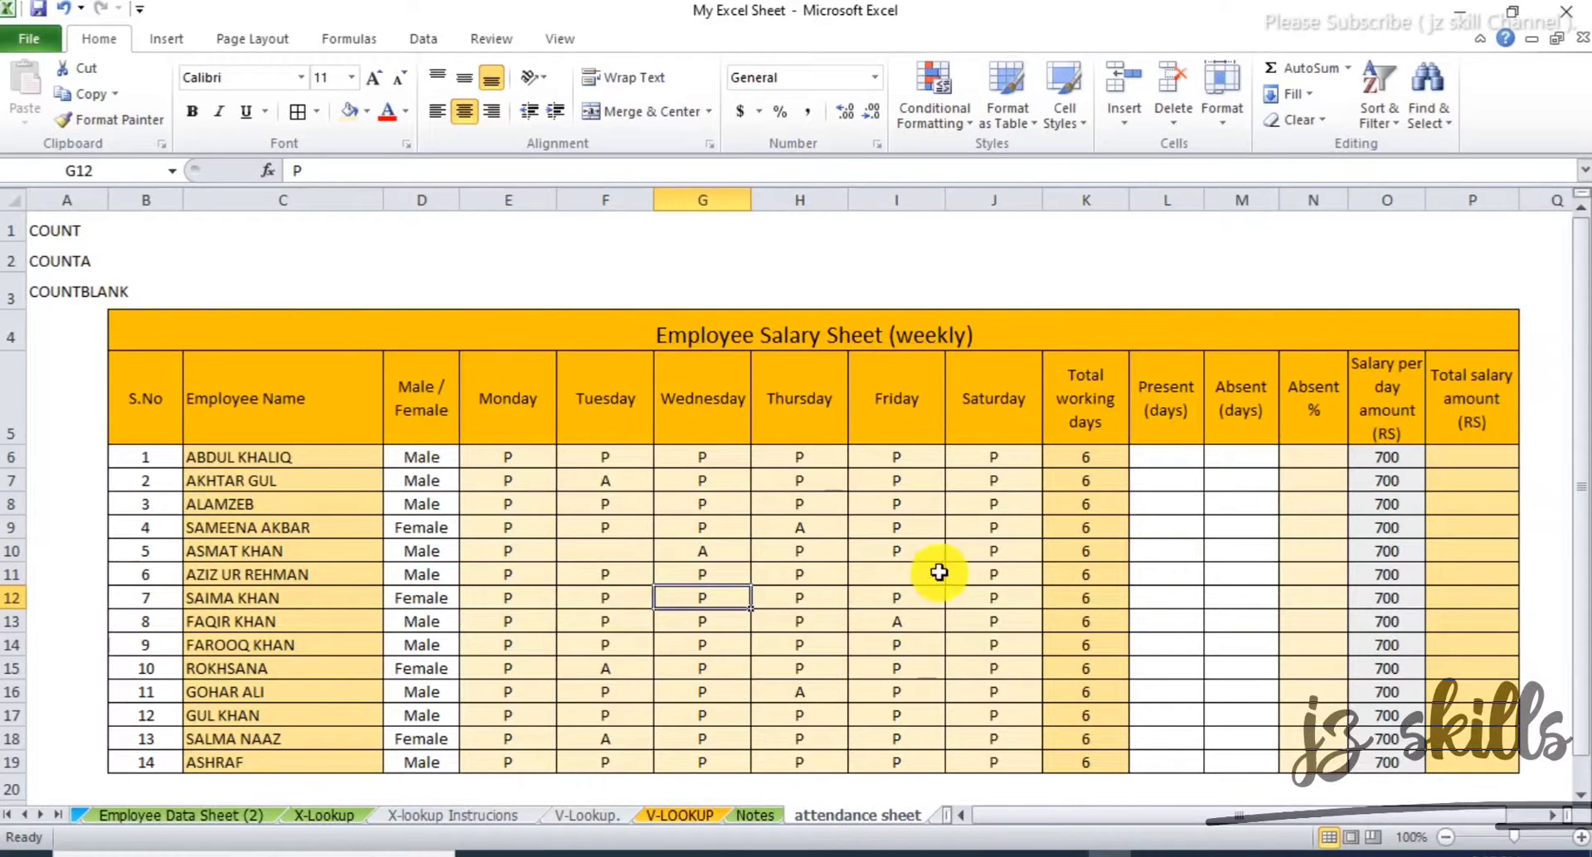
click(626, 530)
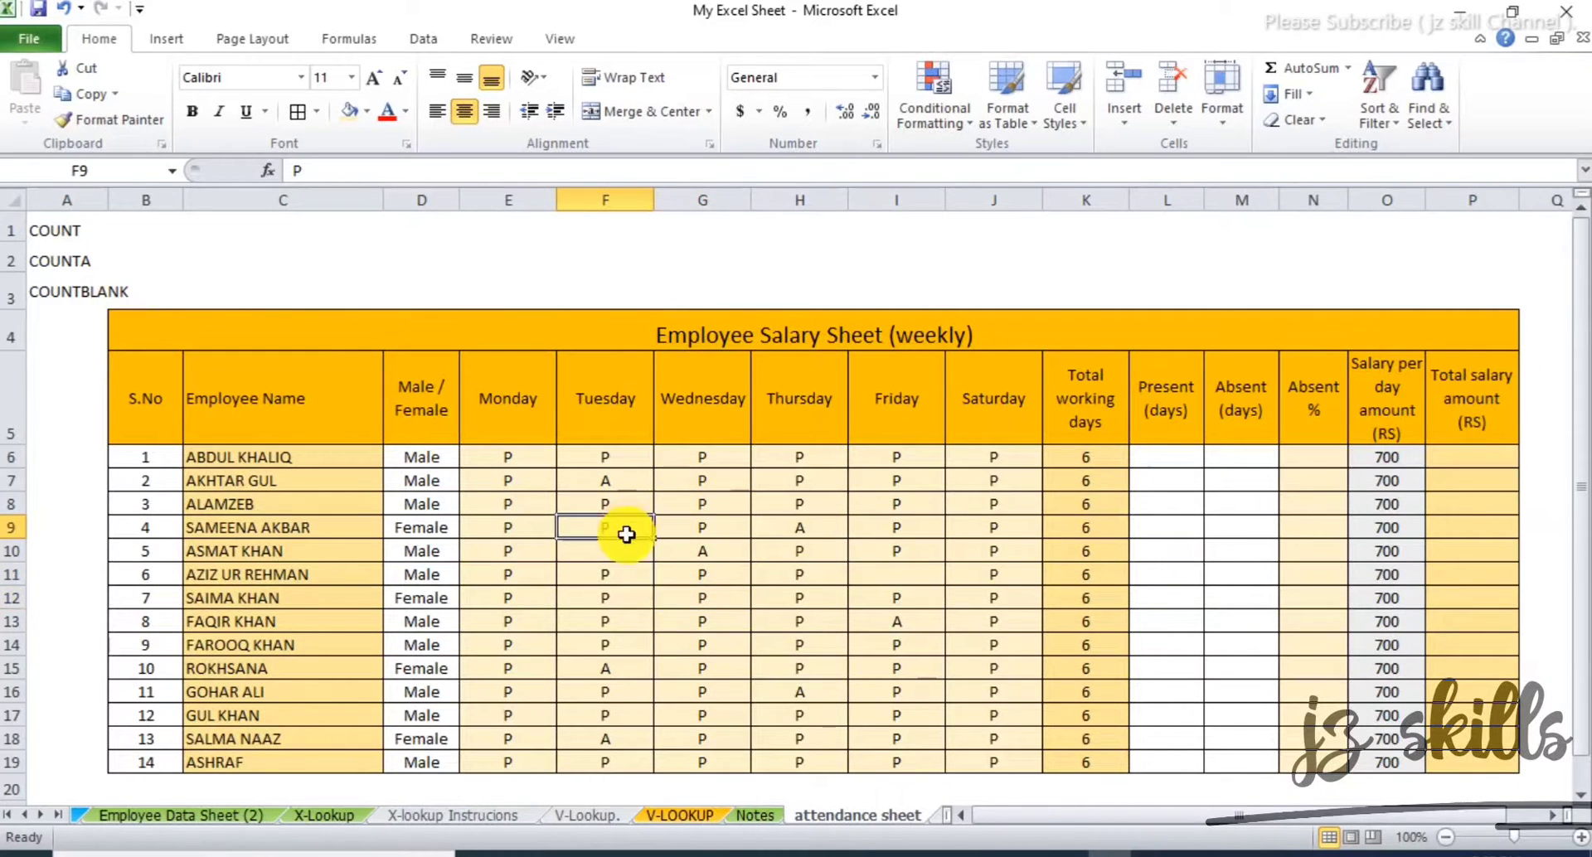
click(516, 526)
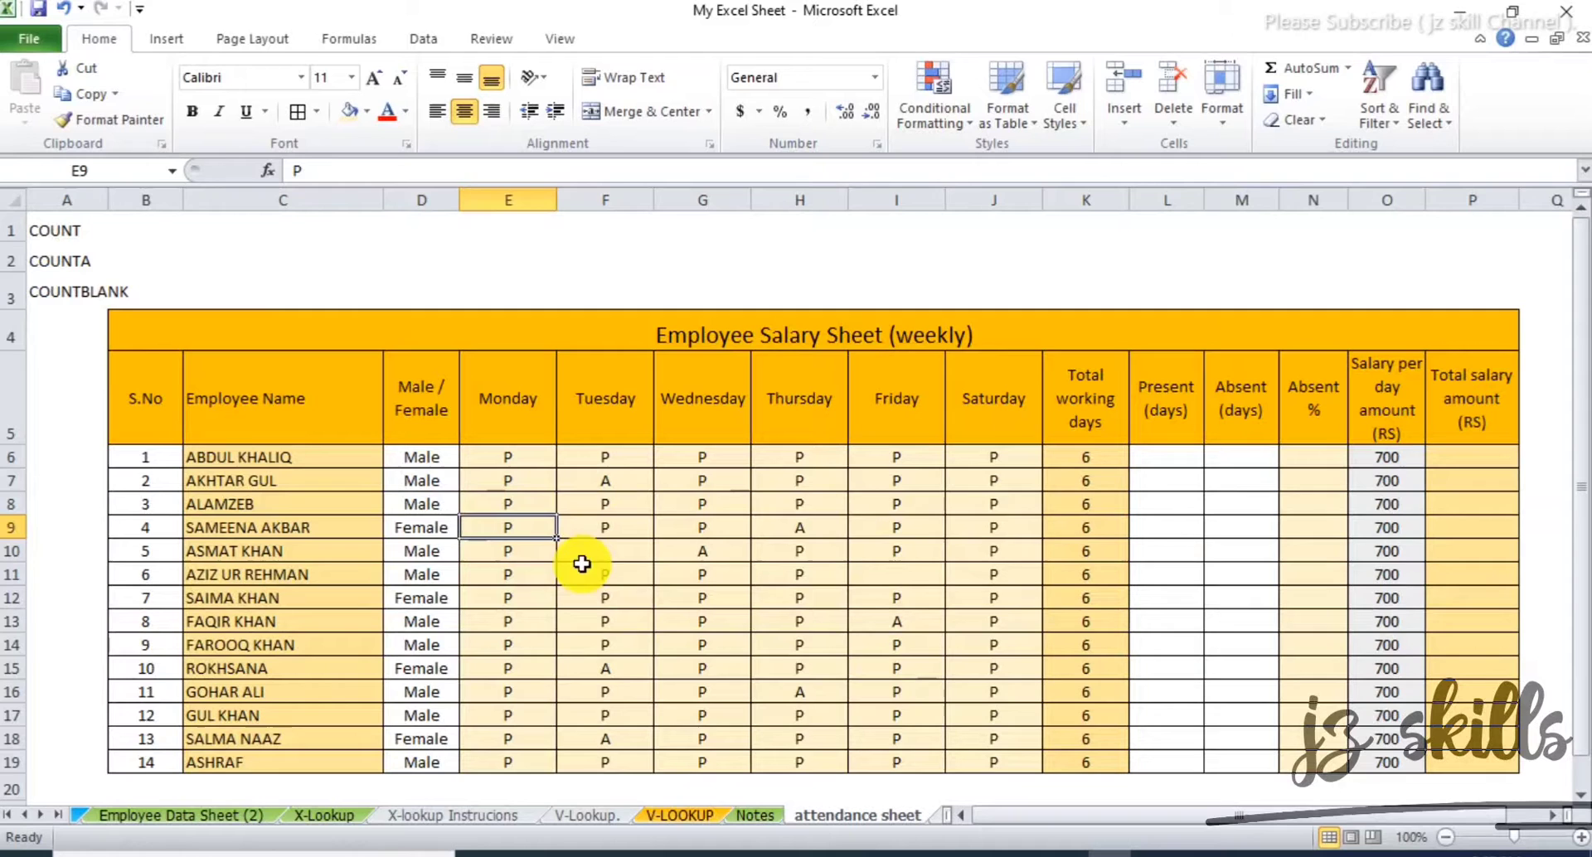
click(543, 647)
key(Delete)
click(713, 603)
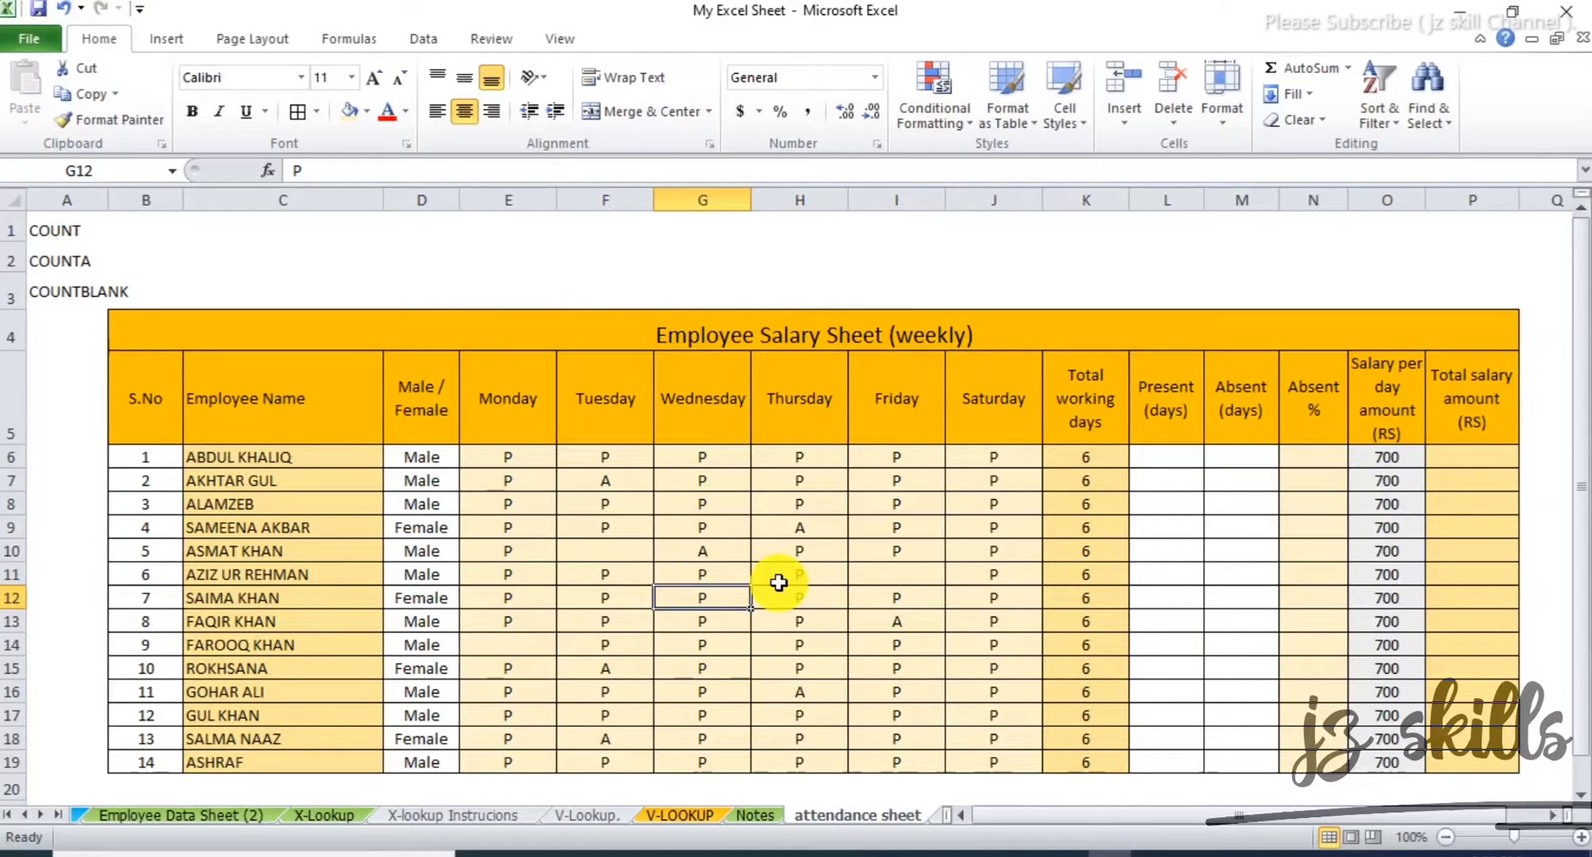
- Review the attendance marks and blank cells, particularly the Monday and Tuesday columns in rows 6 to 19
click(771, 497)
drag(713, 529, 734, 544)
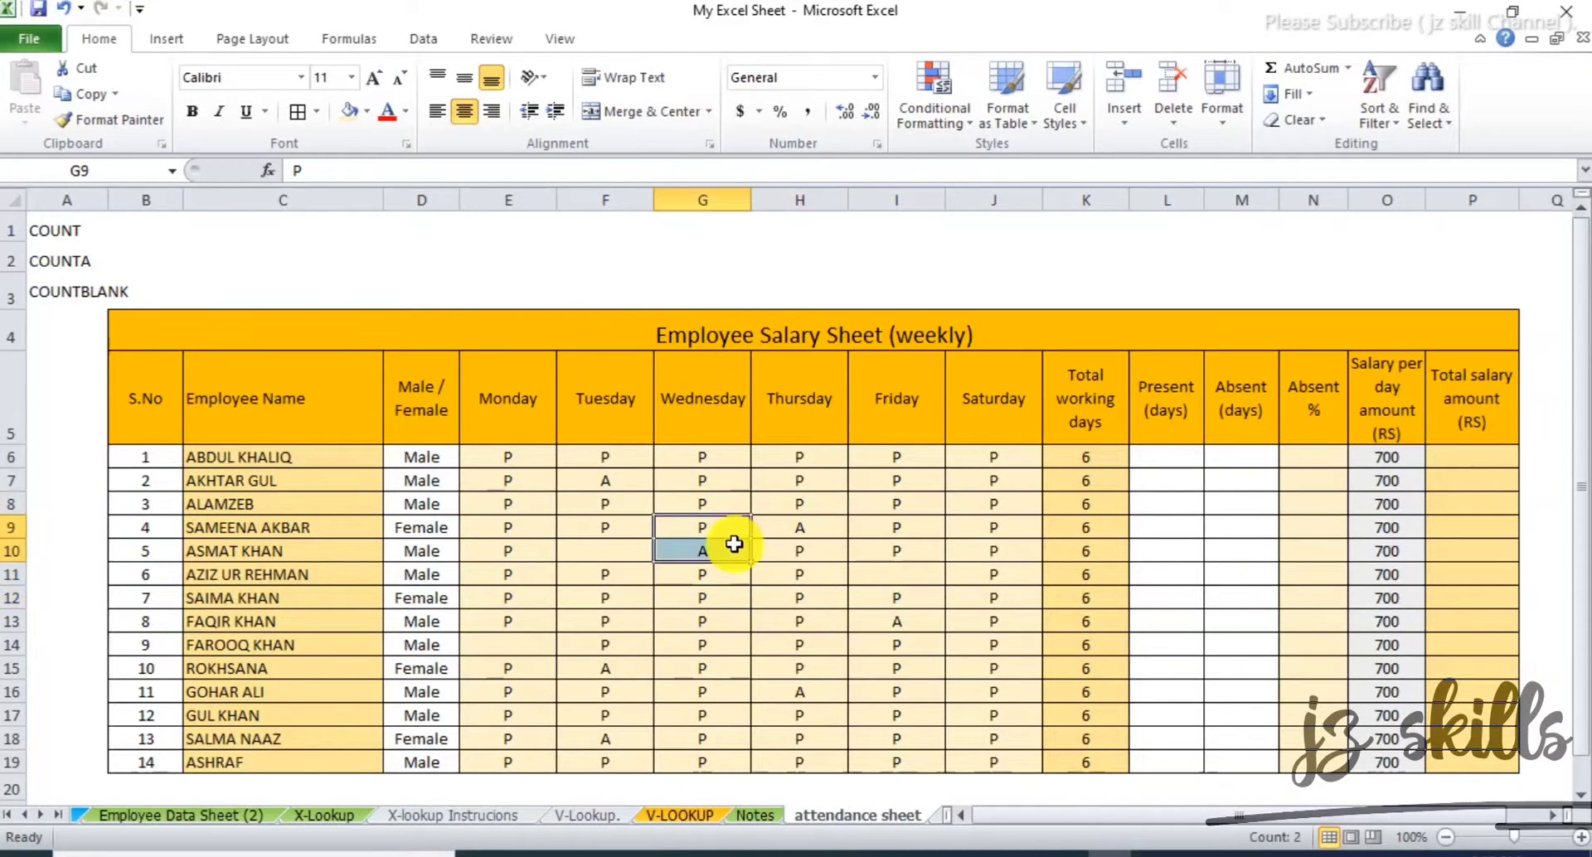
click(693, 577)
click(588, 563)
click(606, 547)
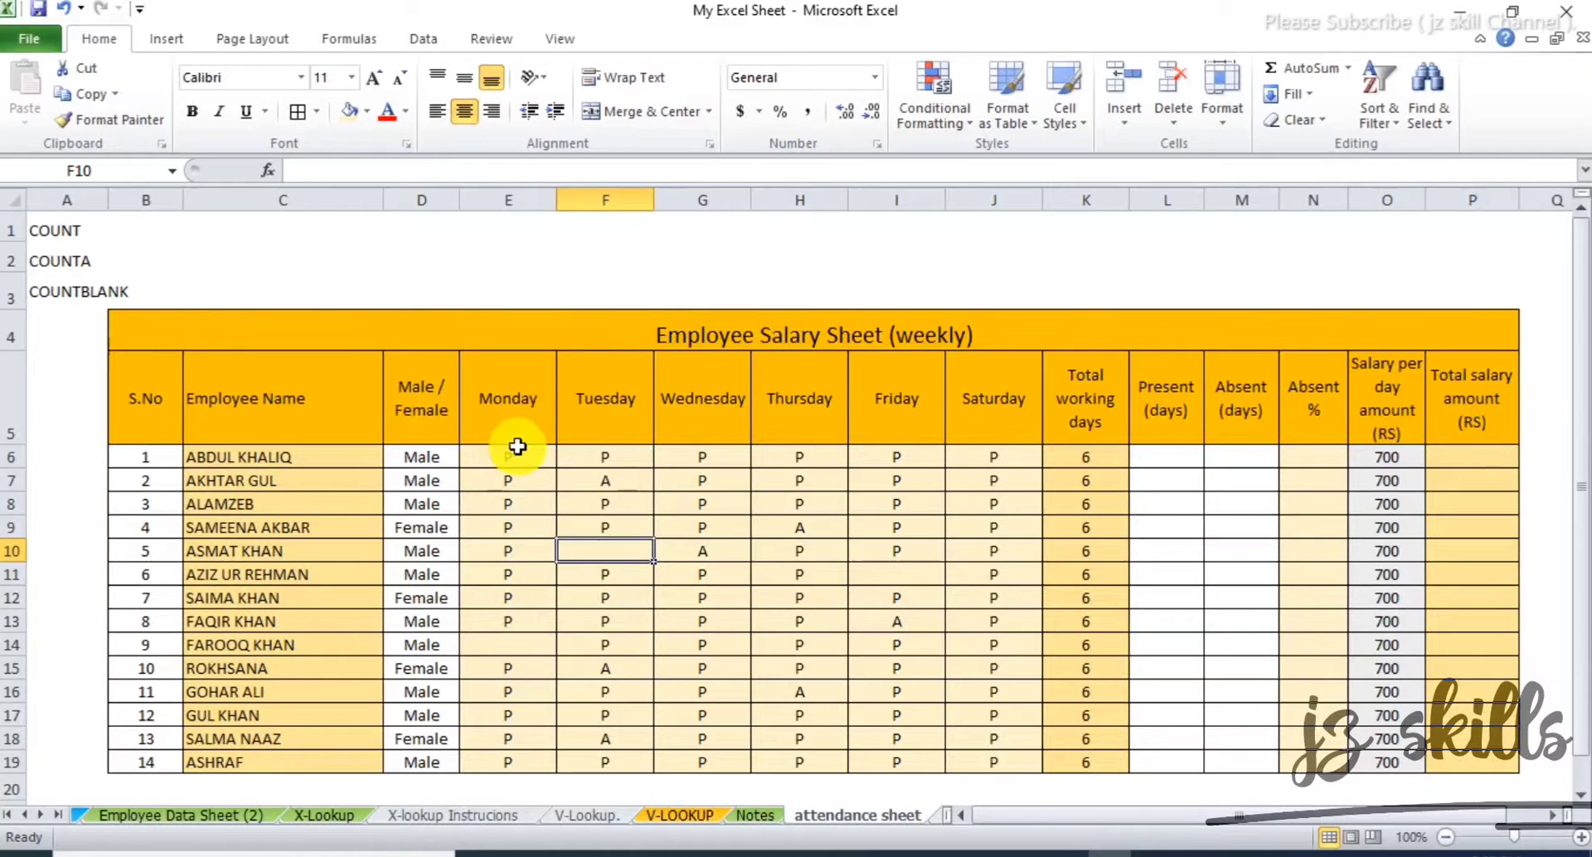
drag(517, 447, 517, 767)
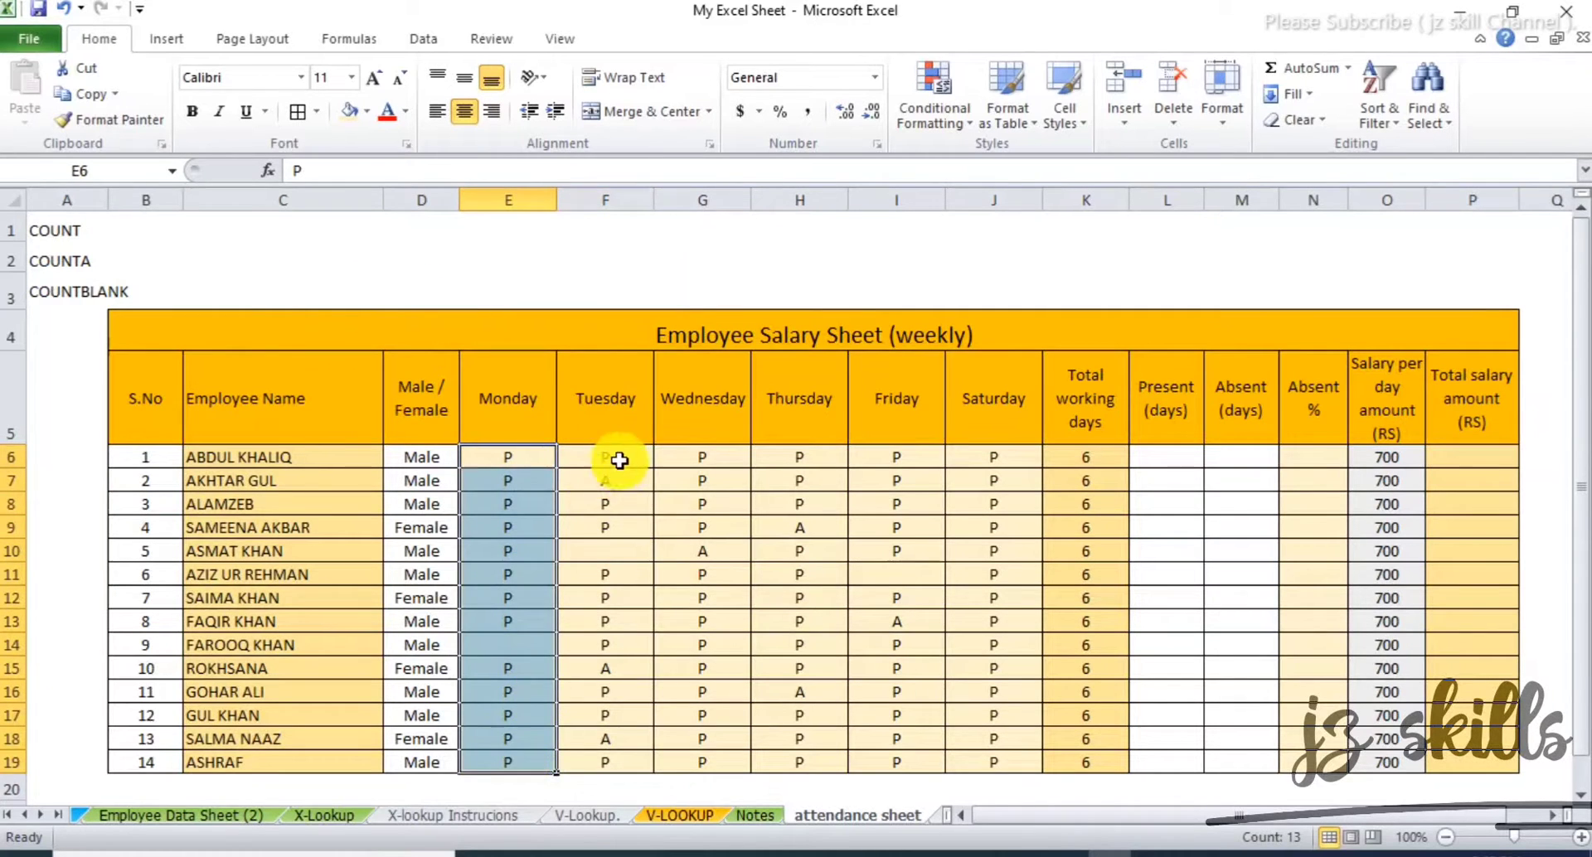
drag(623, 455, 640, 763)
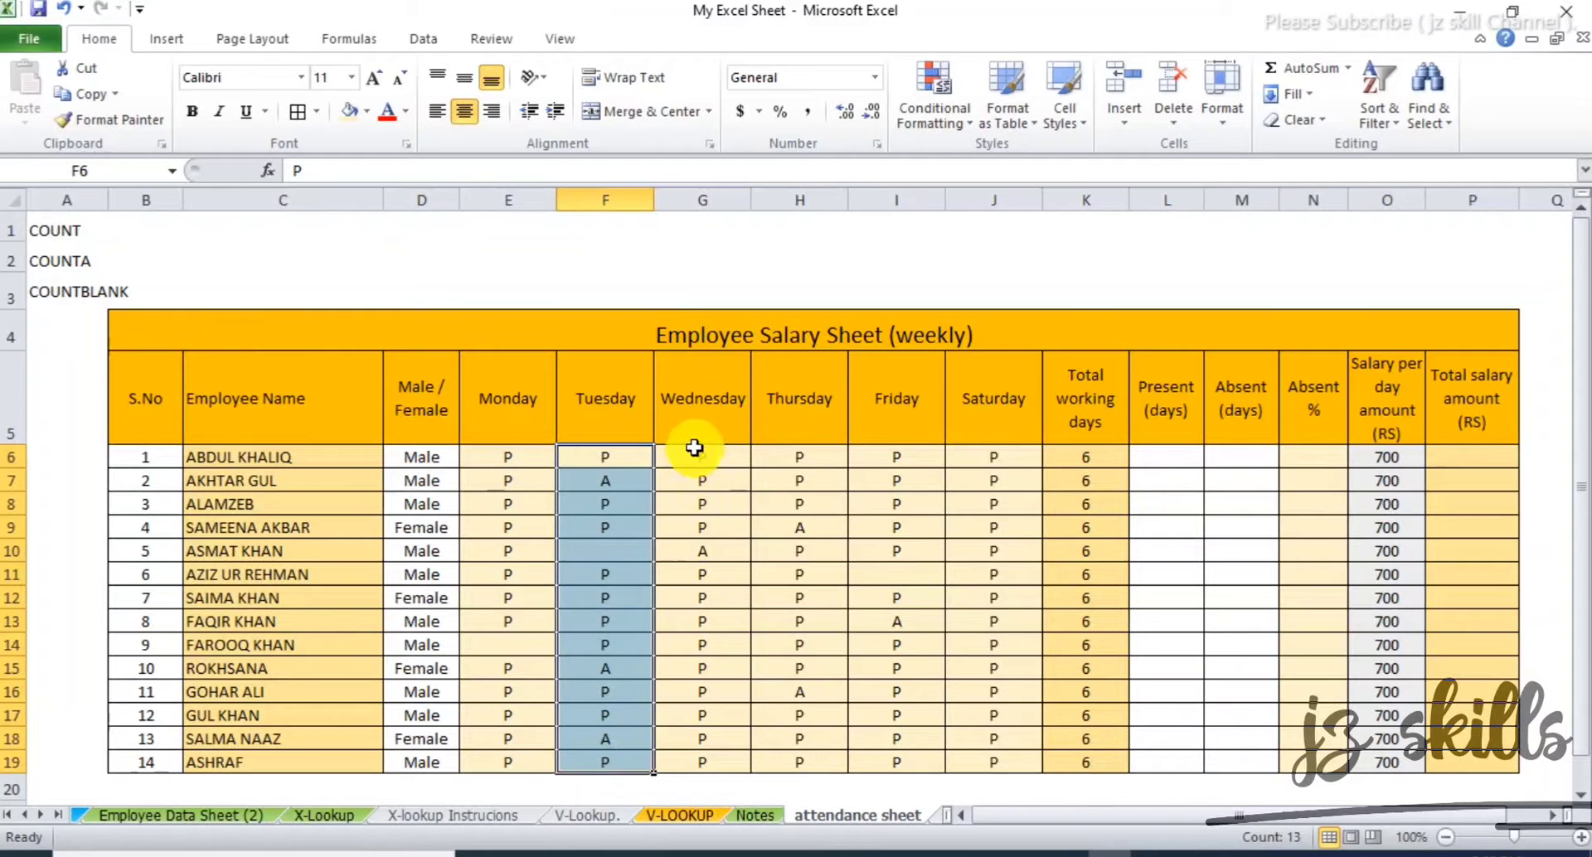
- Autofit the width of column A so the COUNTBLANK label fits inside its cell
click(172, 299)
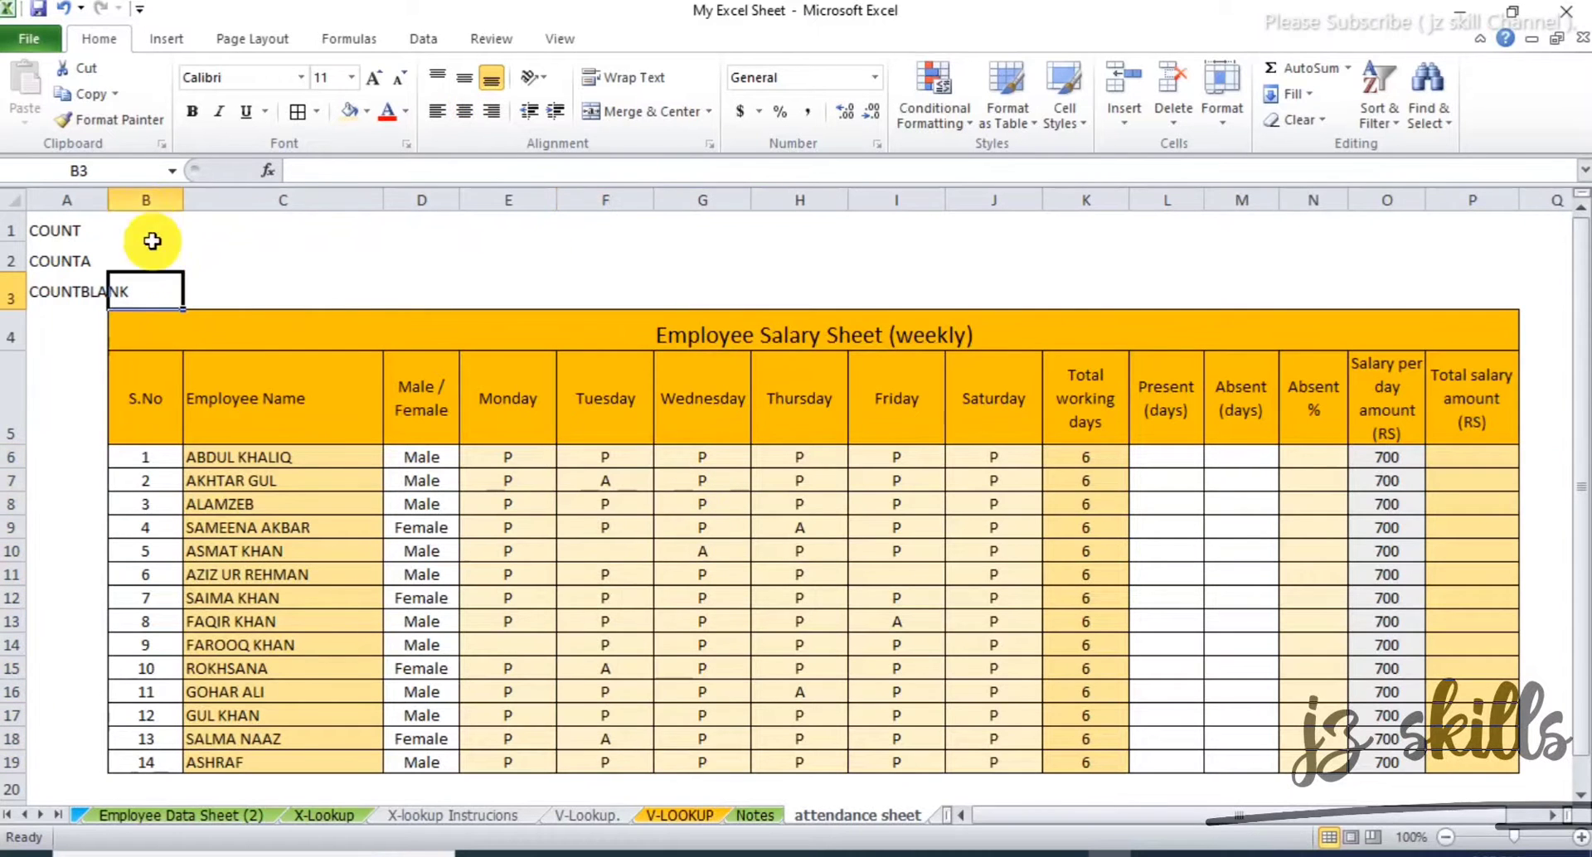
double_click(108, 199)
- Enter =COUNT(B6:B19) in B1 to count the numeric entries in the S.No column
click(195, 221)
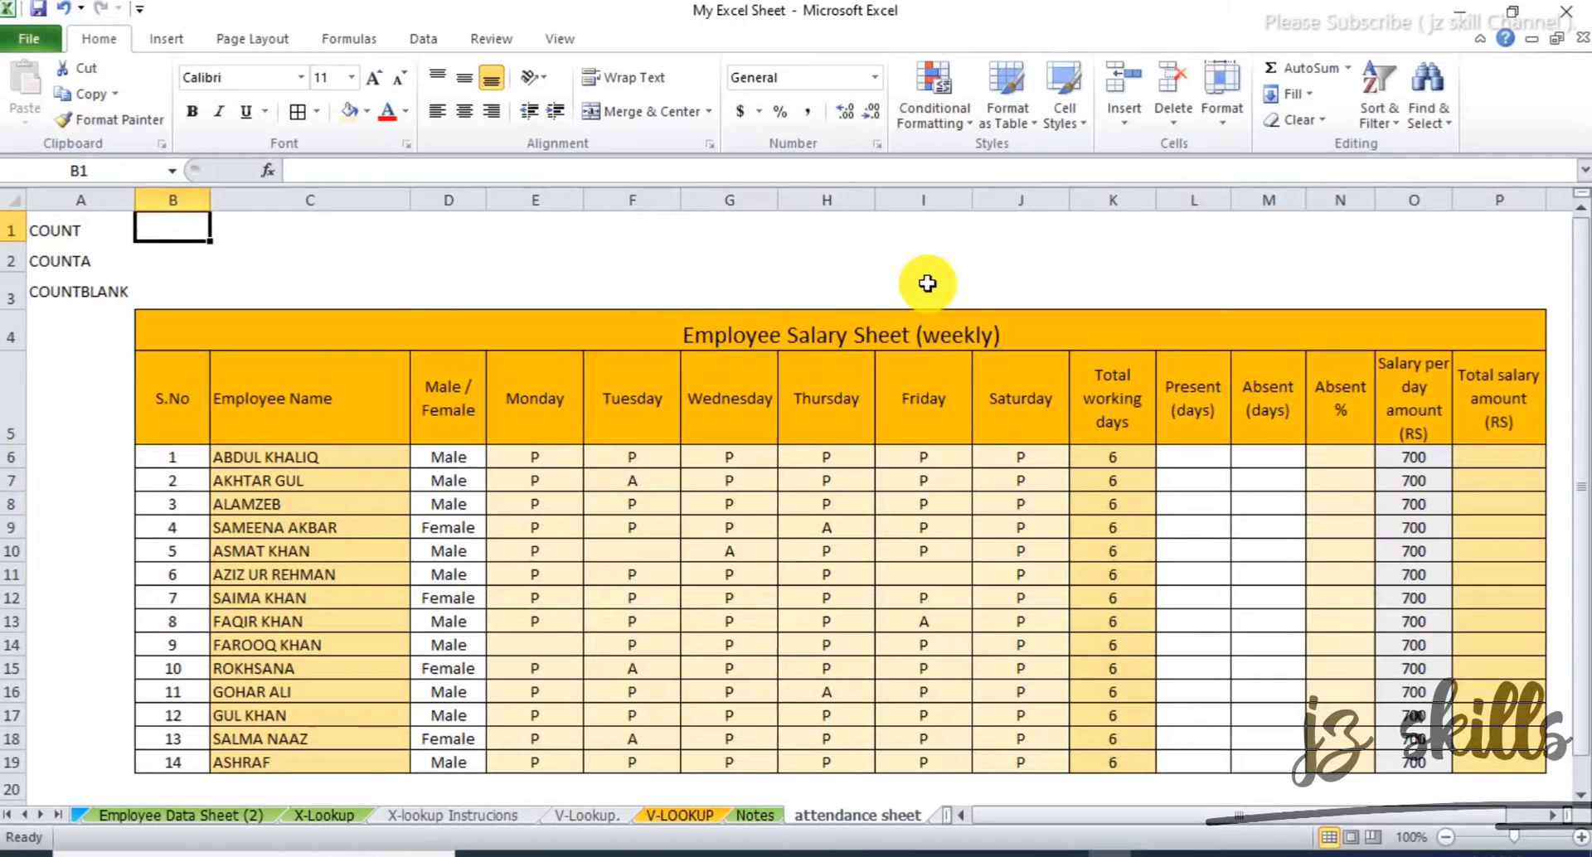
text(=)
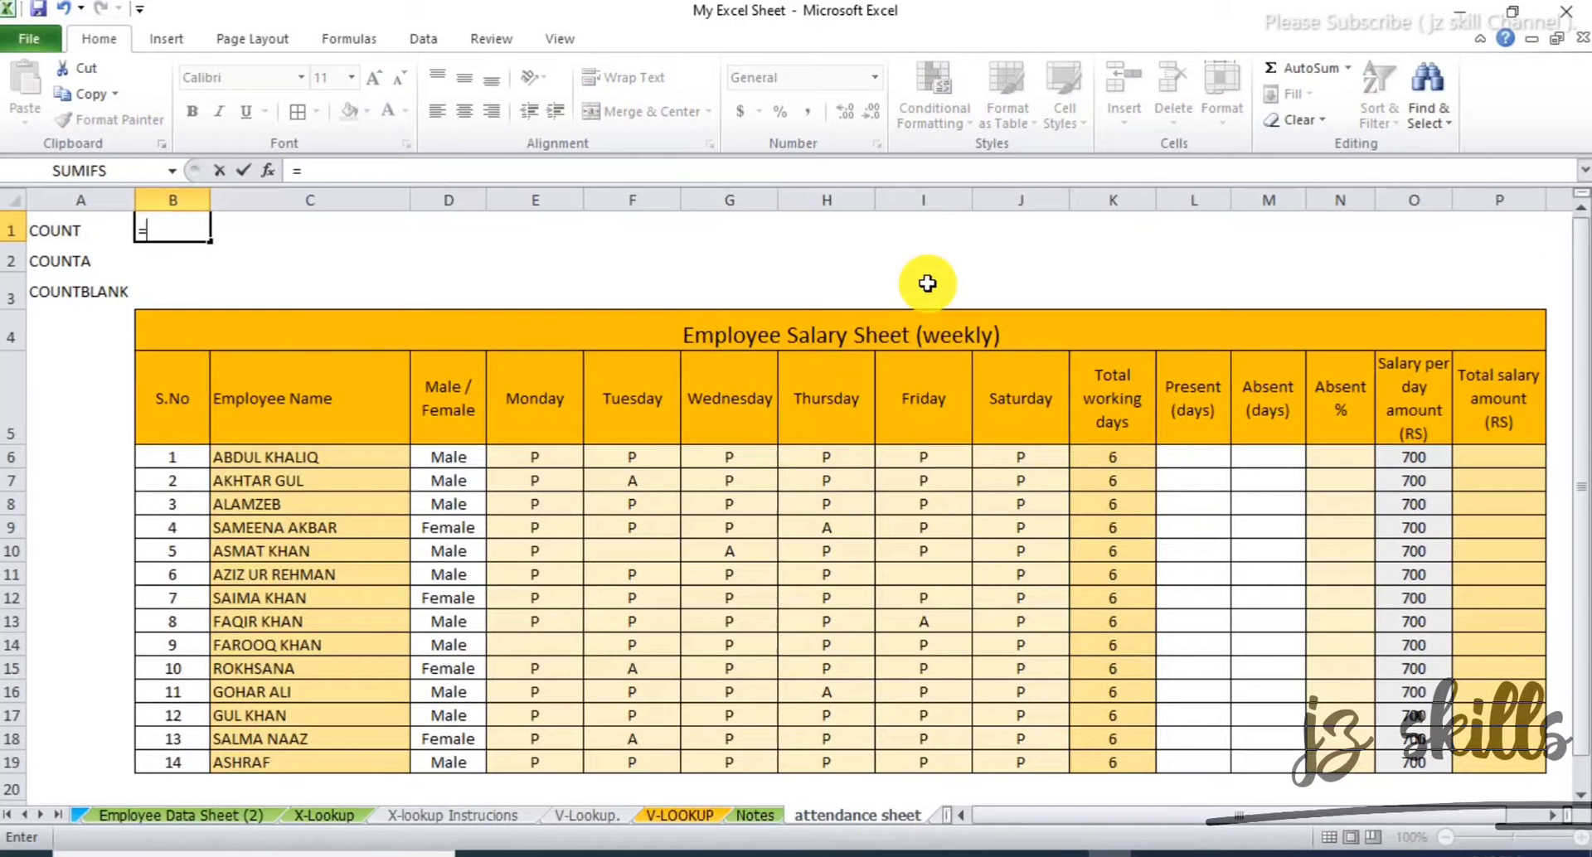
text(COUNT)
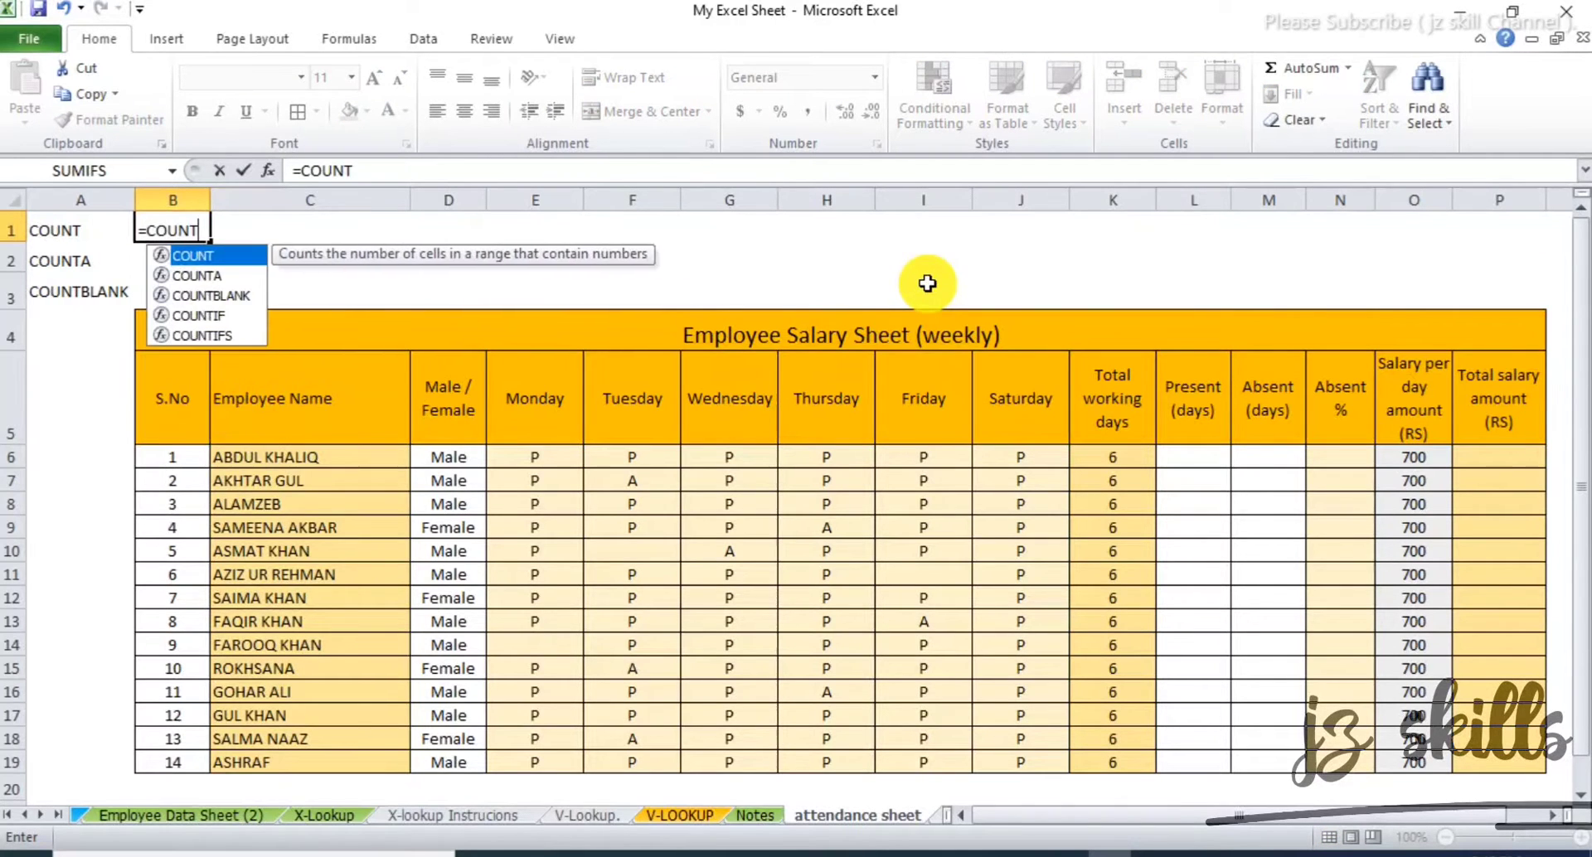
text(()
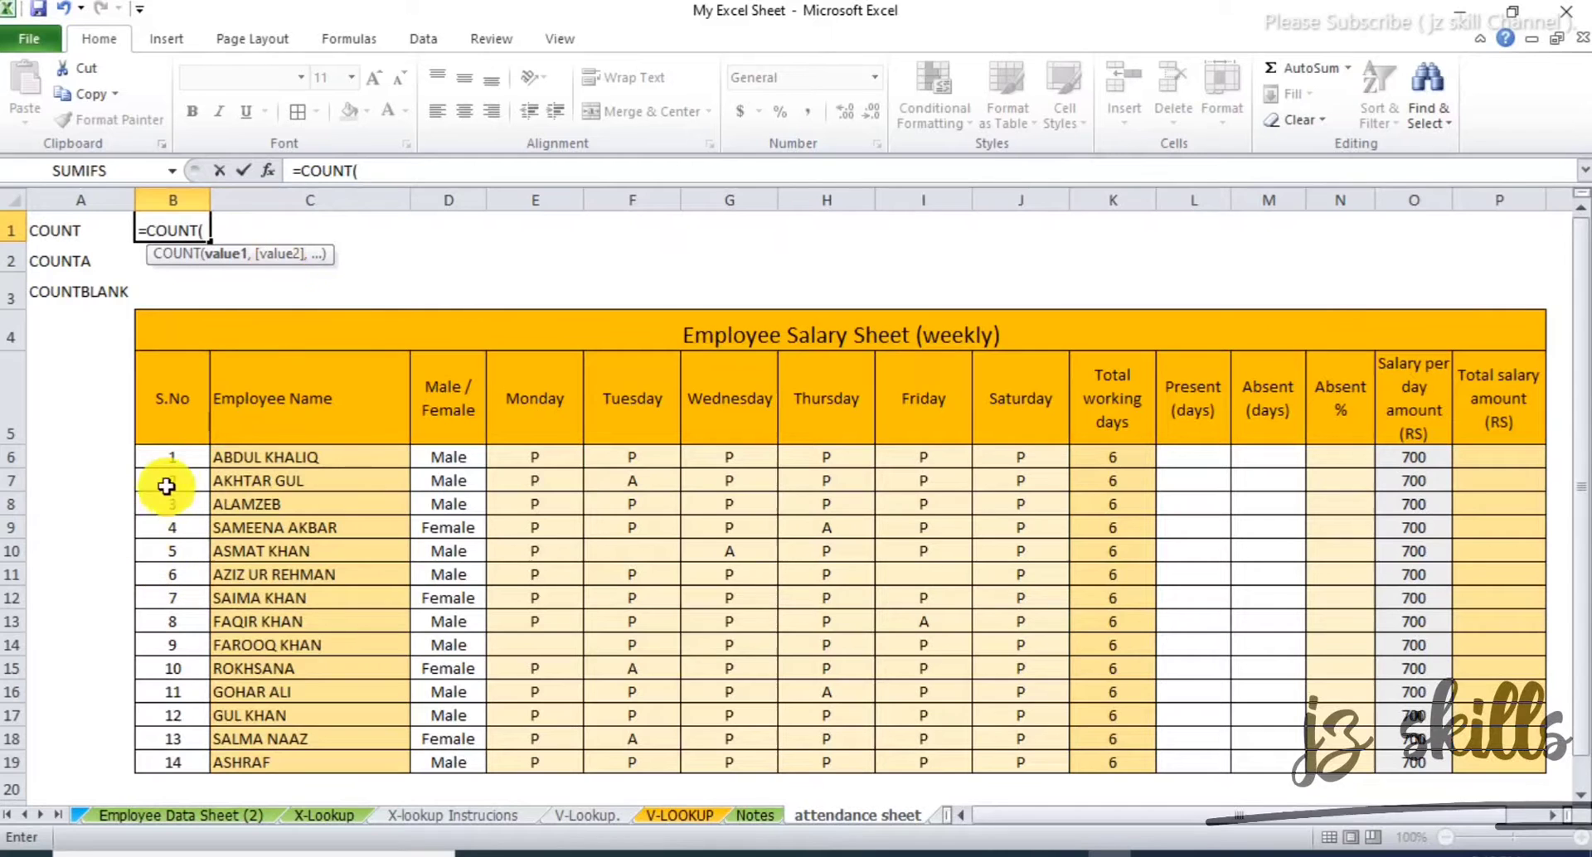
drag(179, 464, 187, 764)
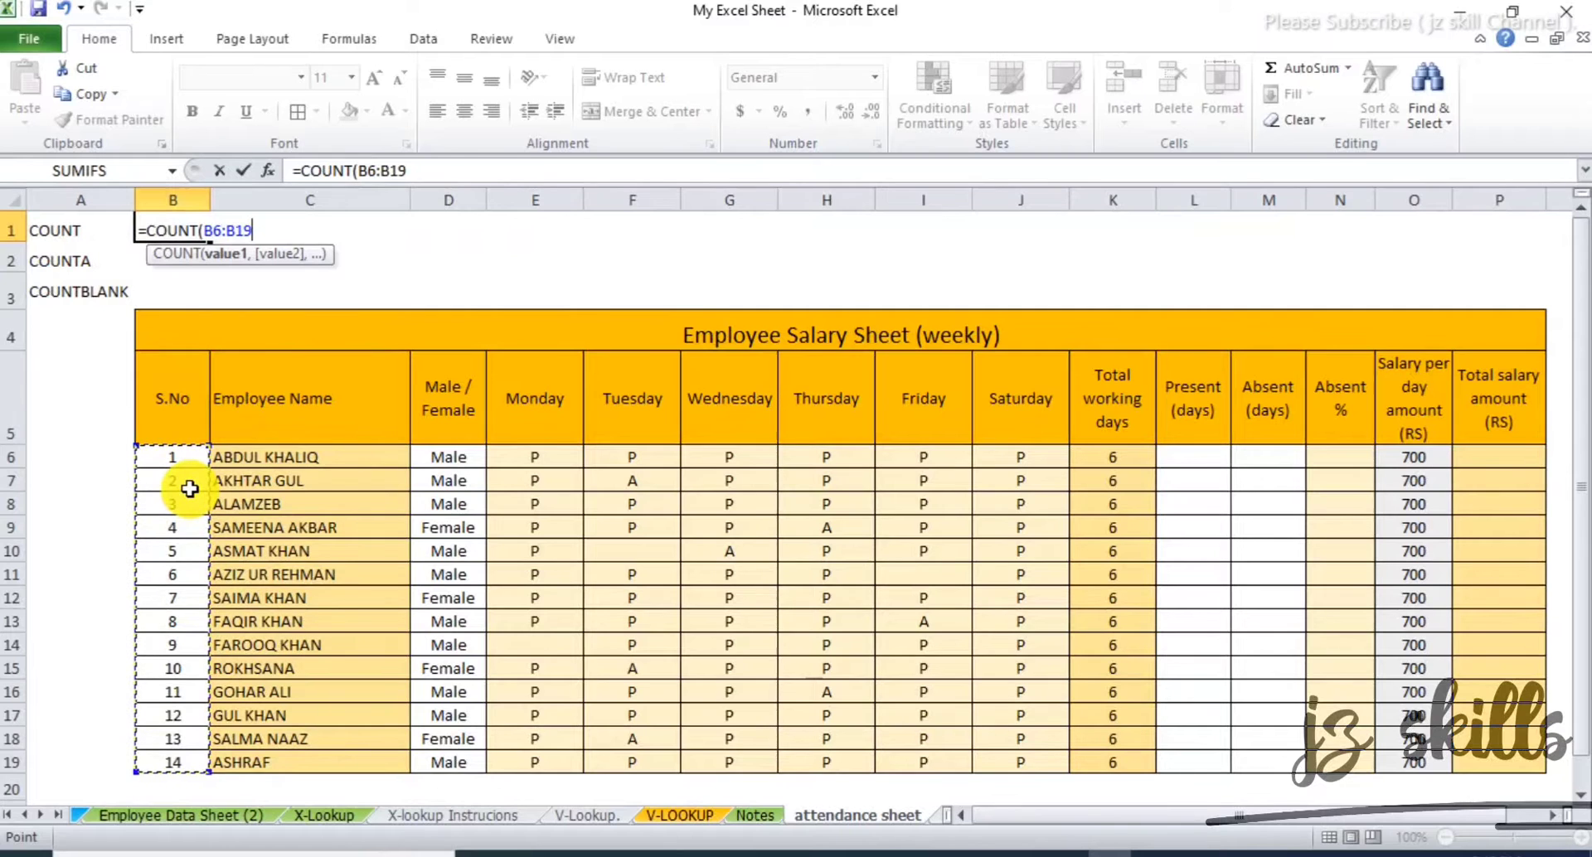
text())
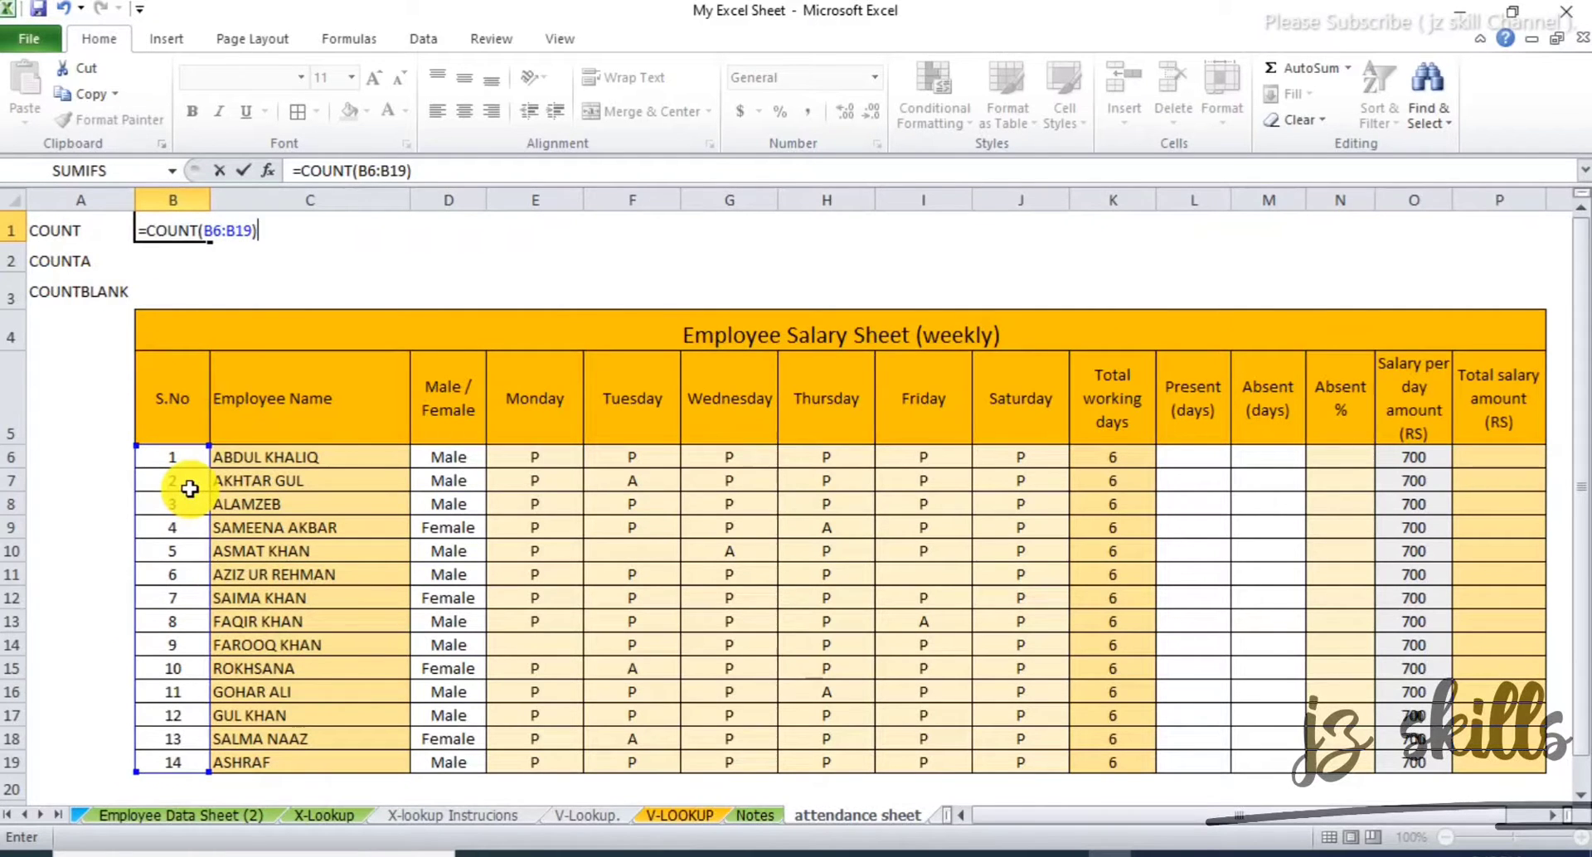
key(Return)
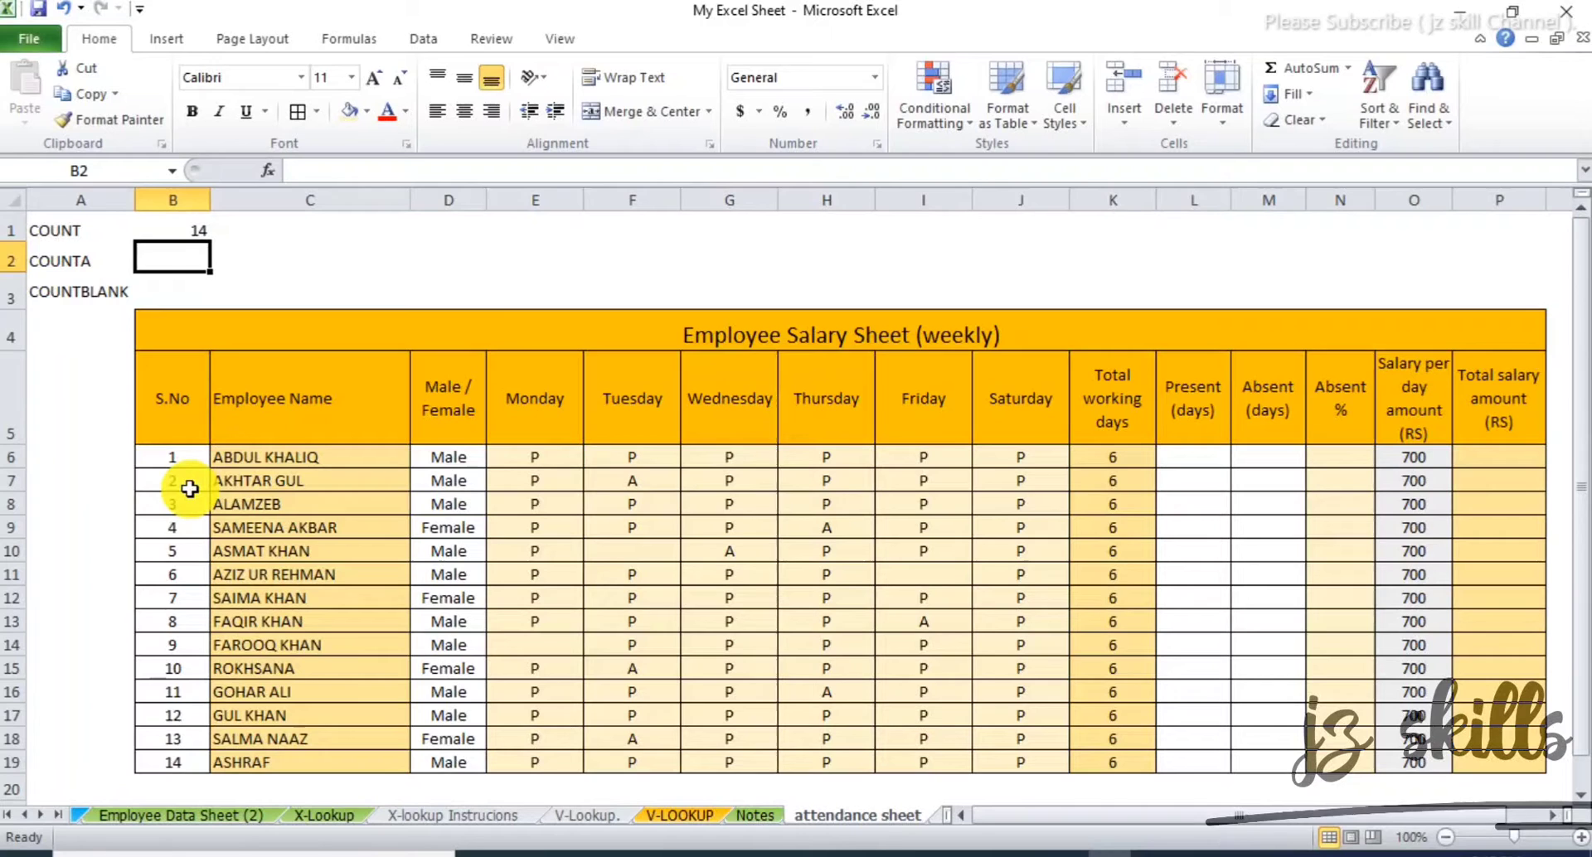
- Center the COUNT result in B1 both horizontally and vertically
click(173, 230)
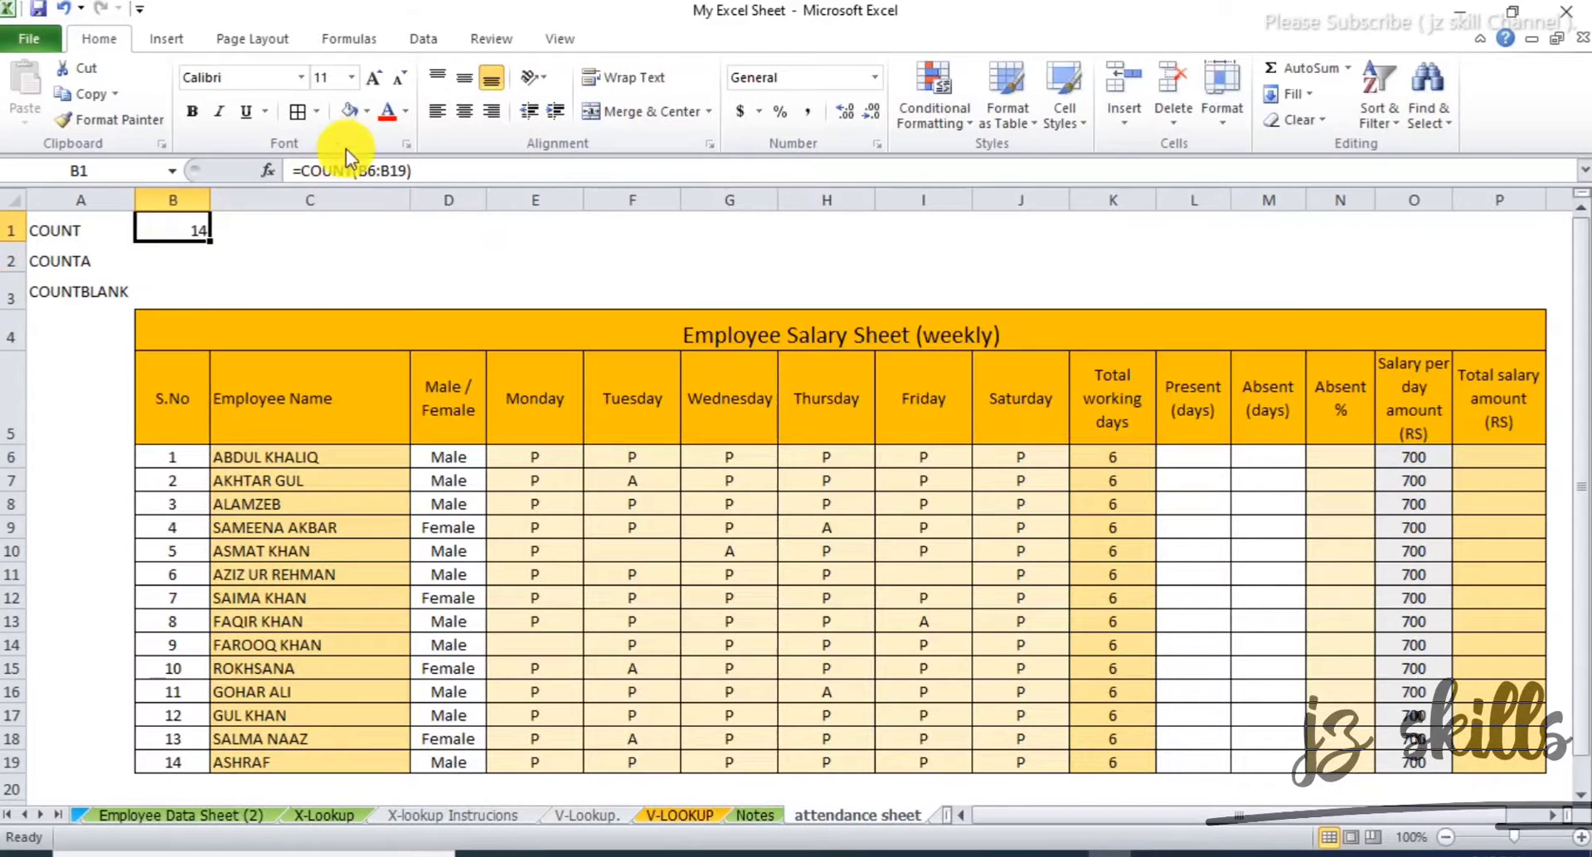
click(476, 109)
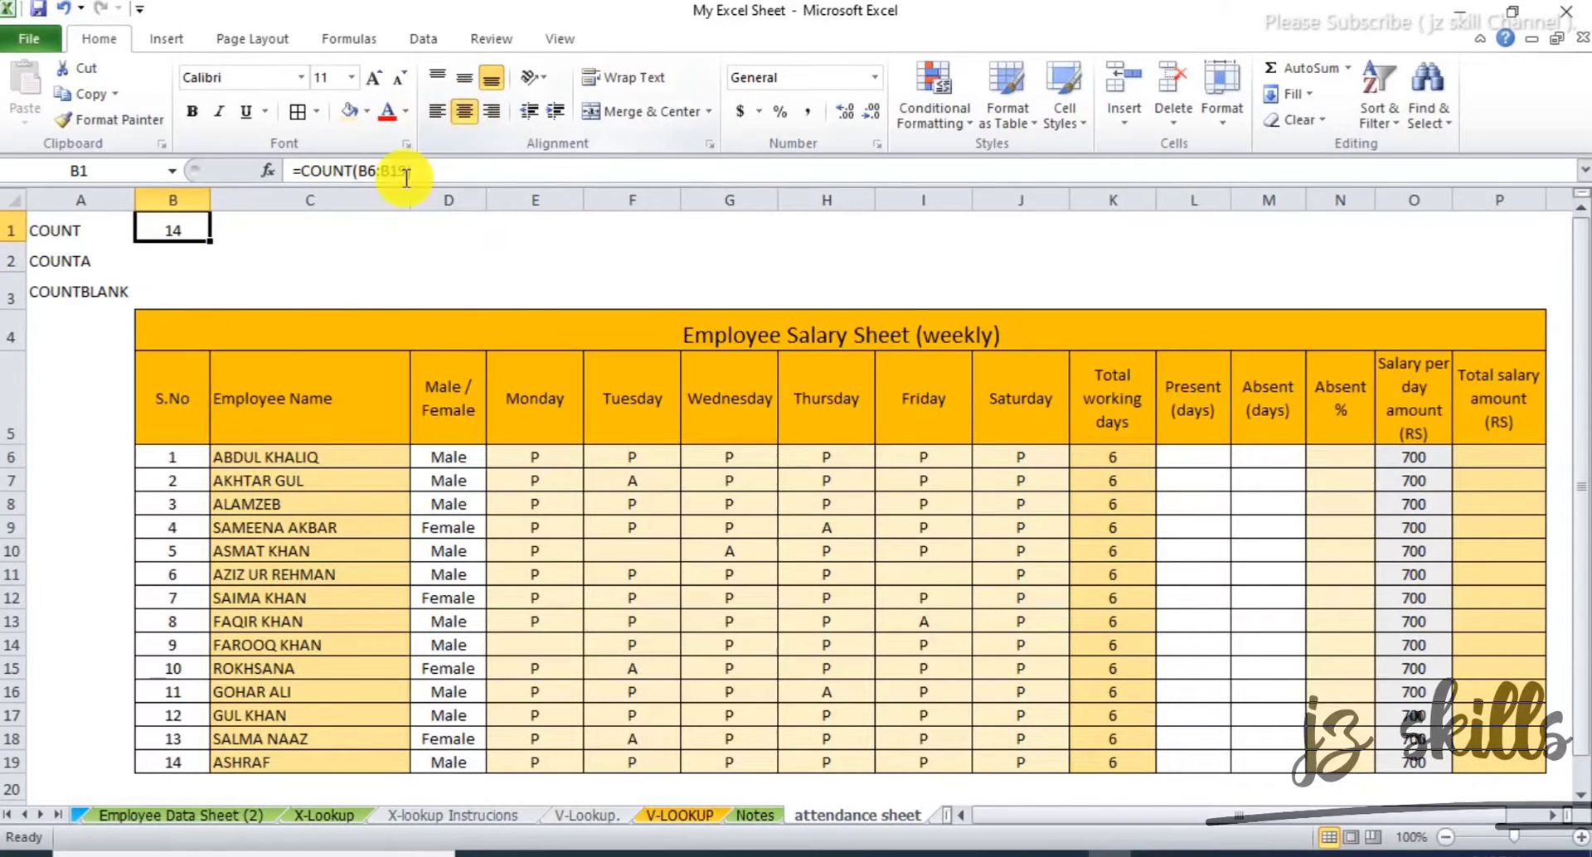
click(463, 77)
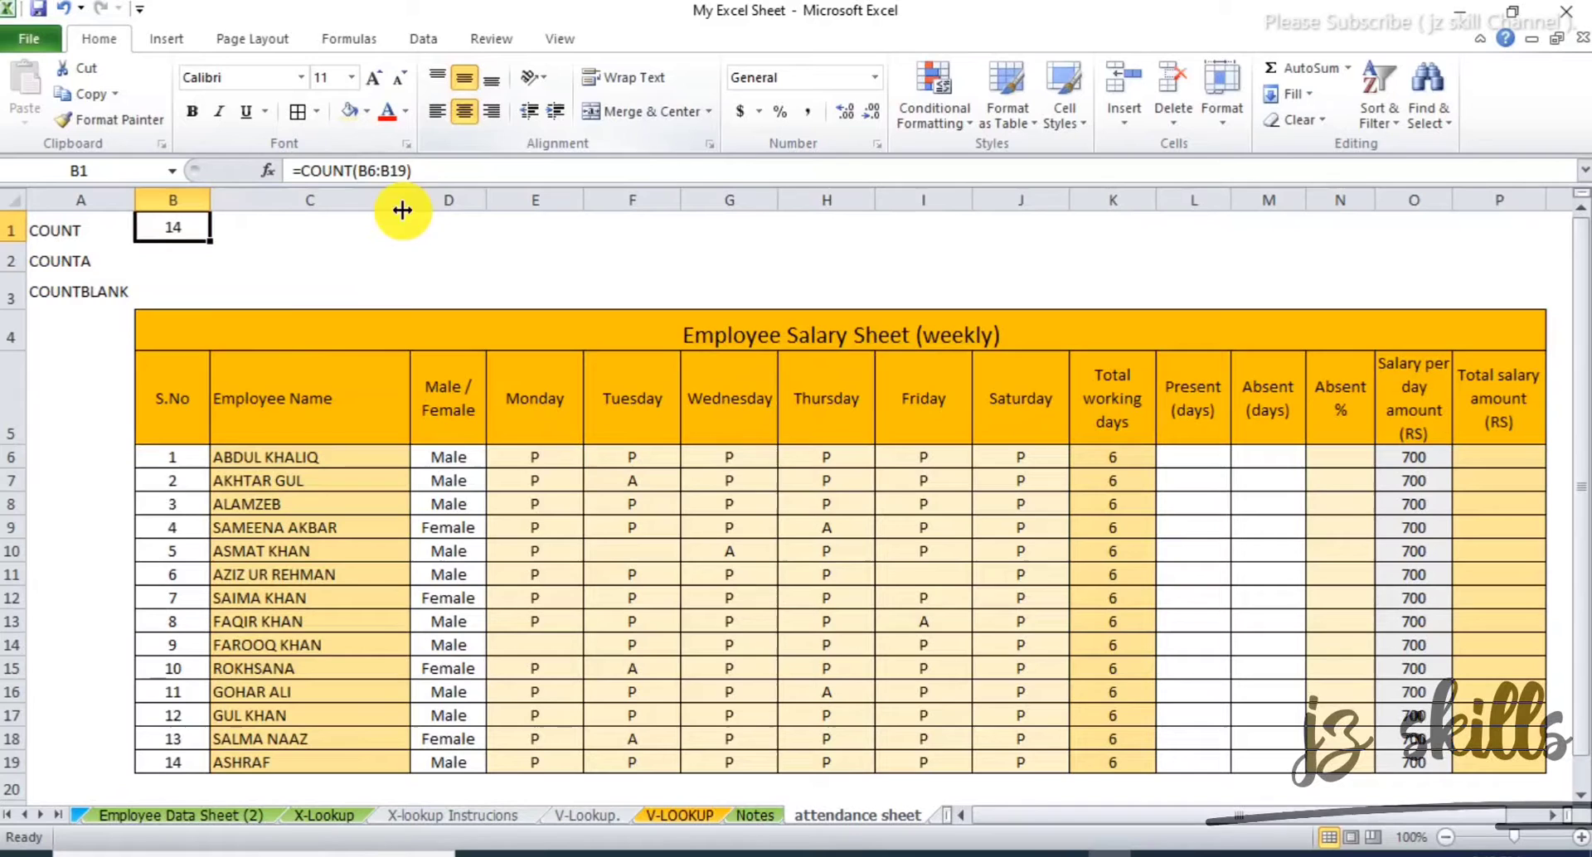
- Fill the COUNT formula from B1 across row 1 to P1
click(189, 760)
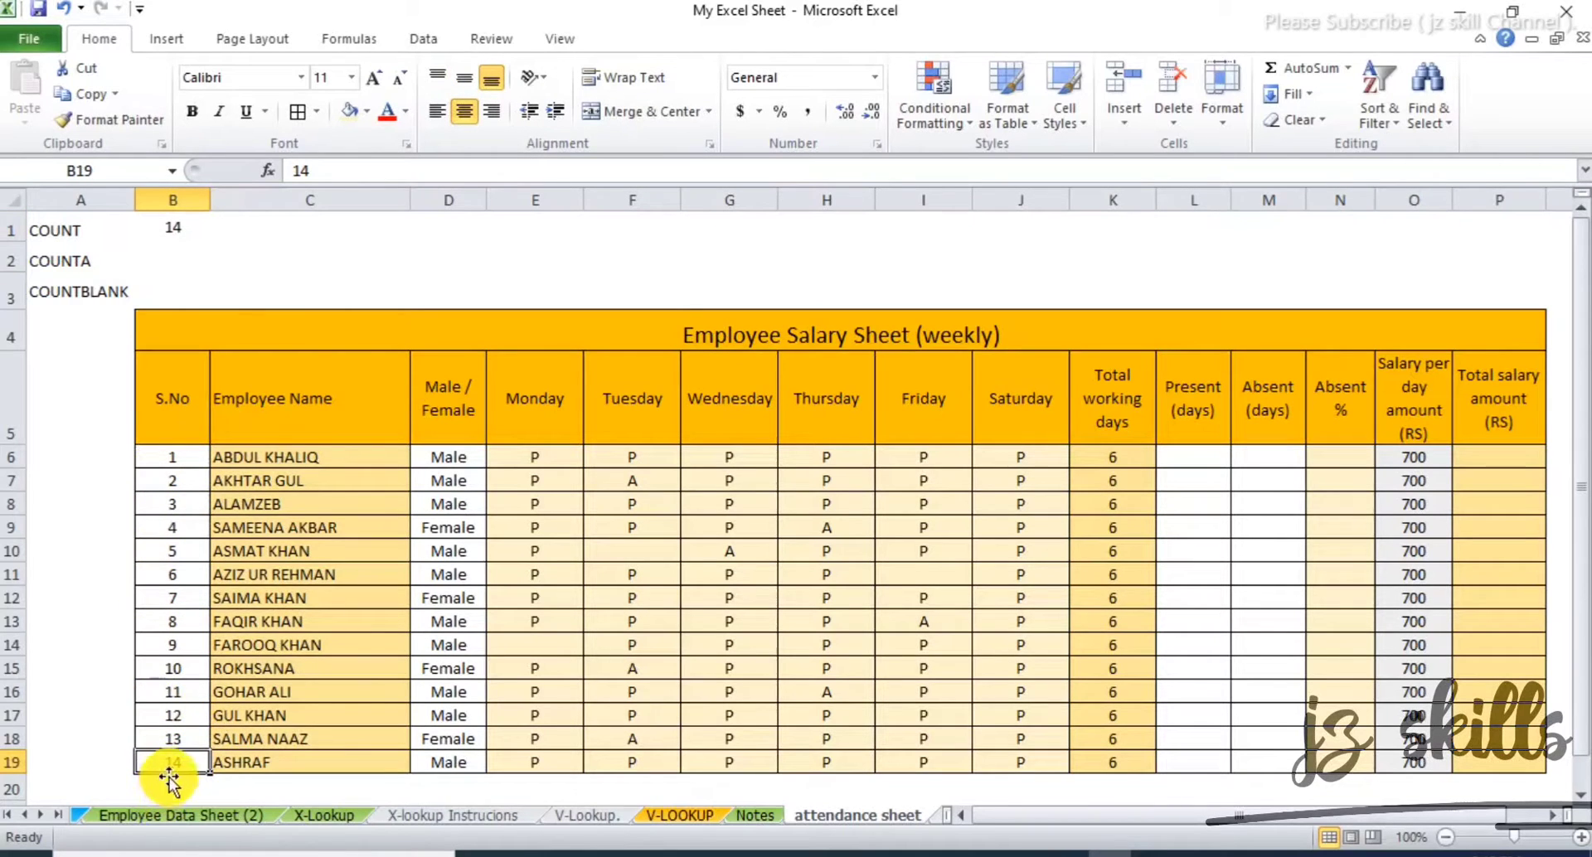
click(181, 230)
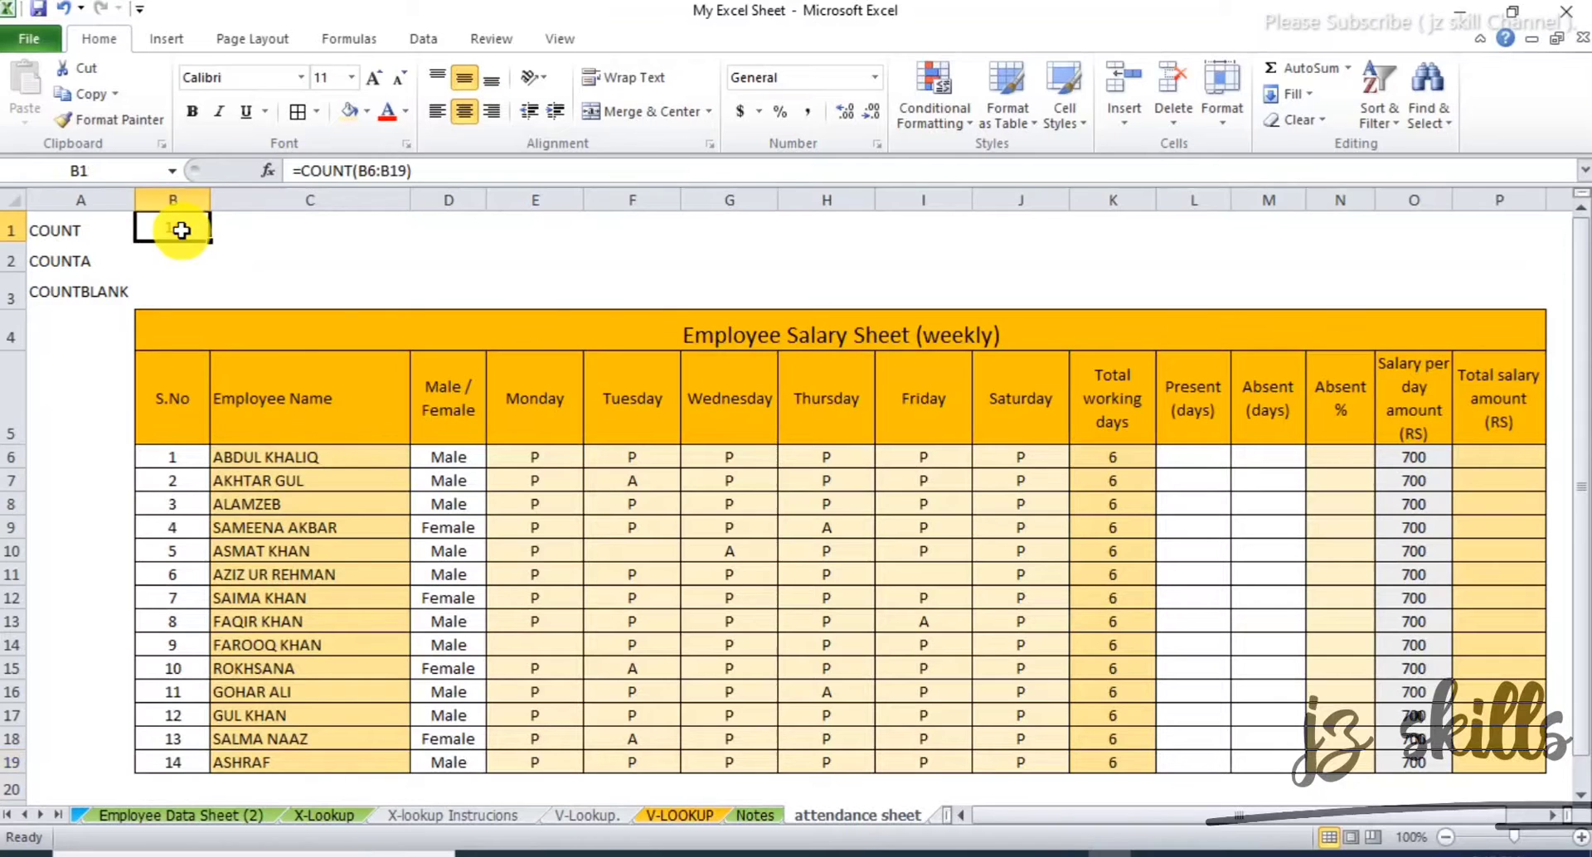
drag(210, 239, 1514, 242)
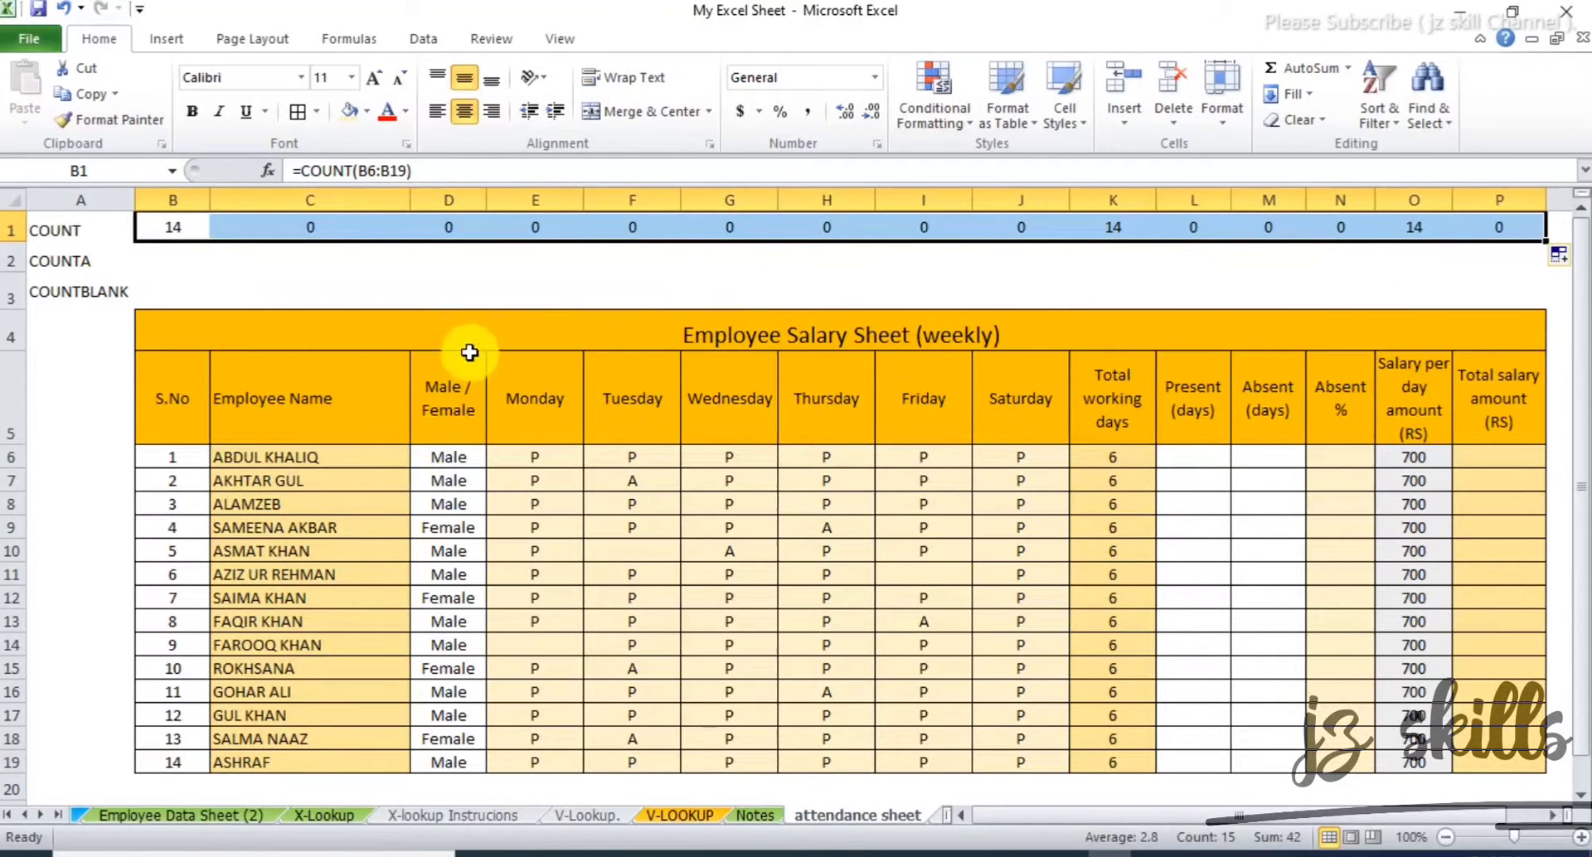
- Compare the COUNT results in row 1 with the numeric and text columns below, including S.No, Employee Name, Total working days and Salary per day
click(335, 284)
click(178, 232)
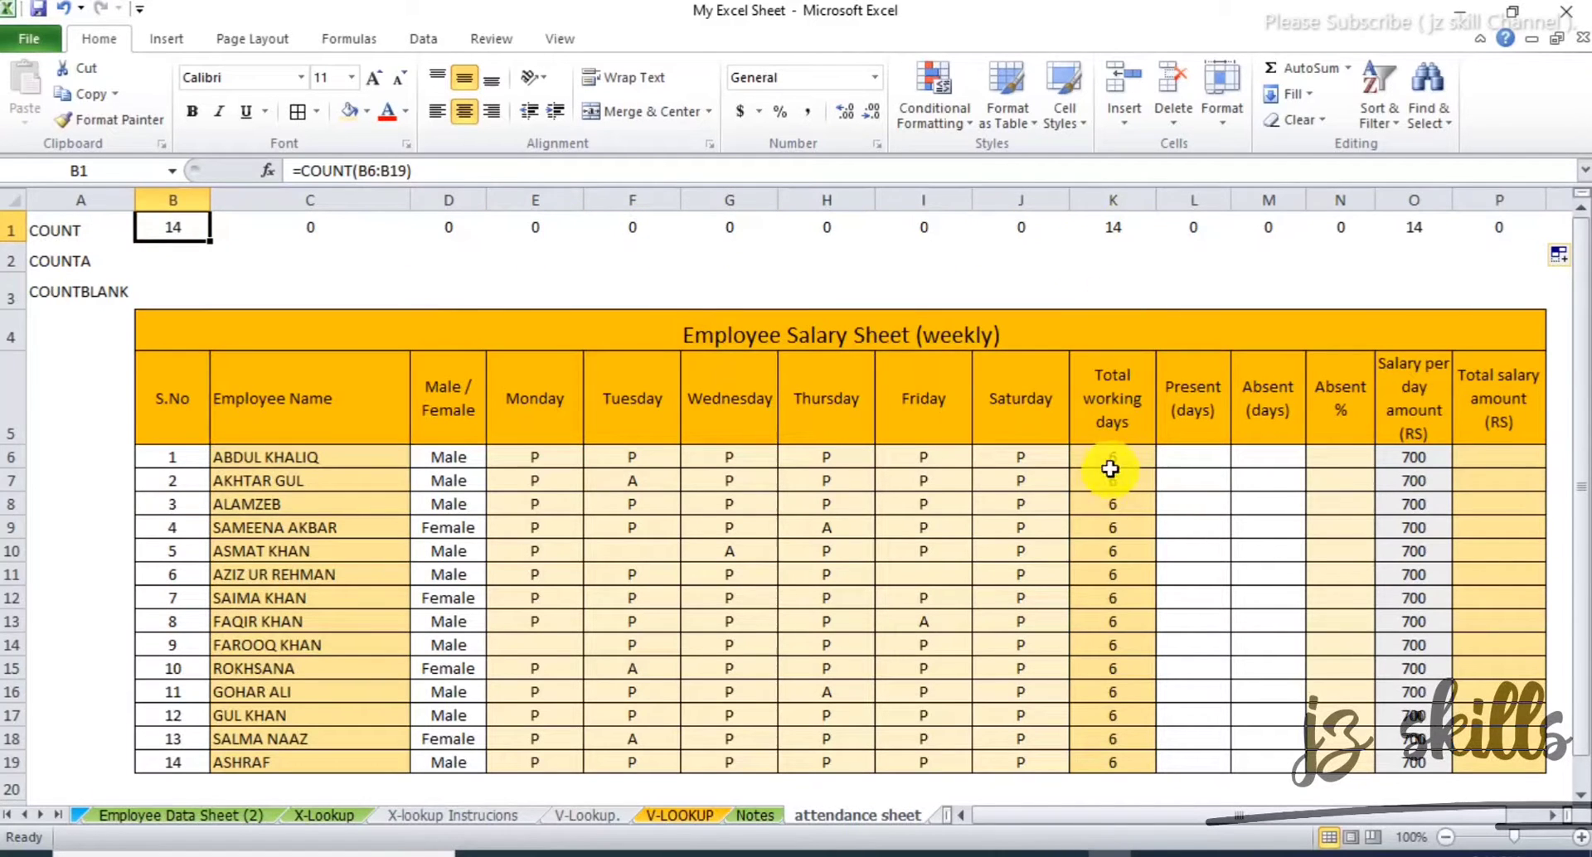
drag(1109, 458, 1095, 764)
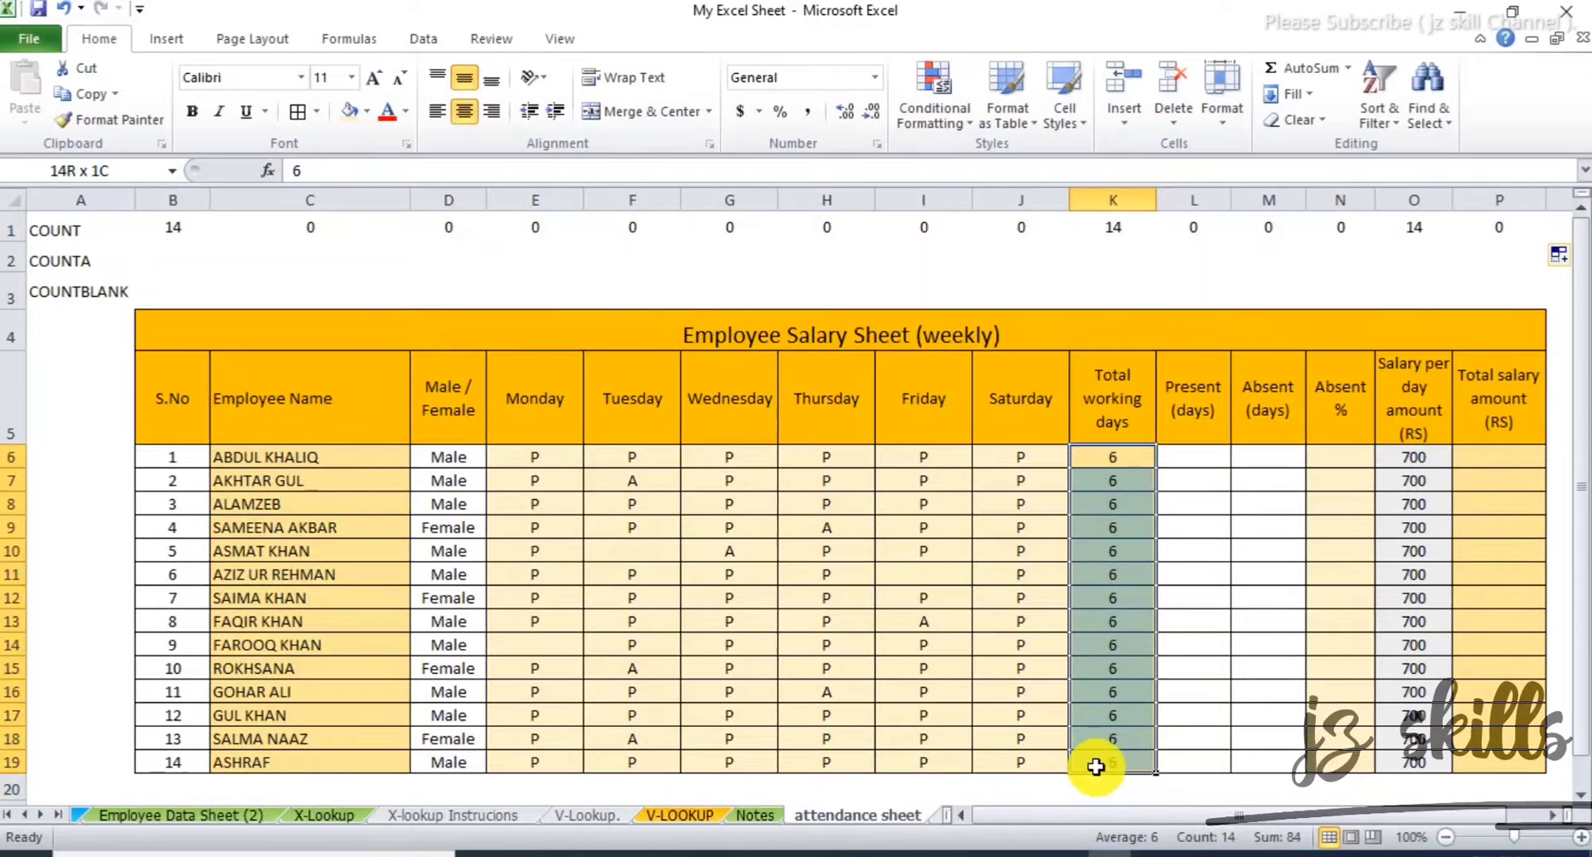
click(1112, 227)
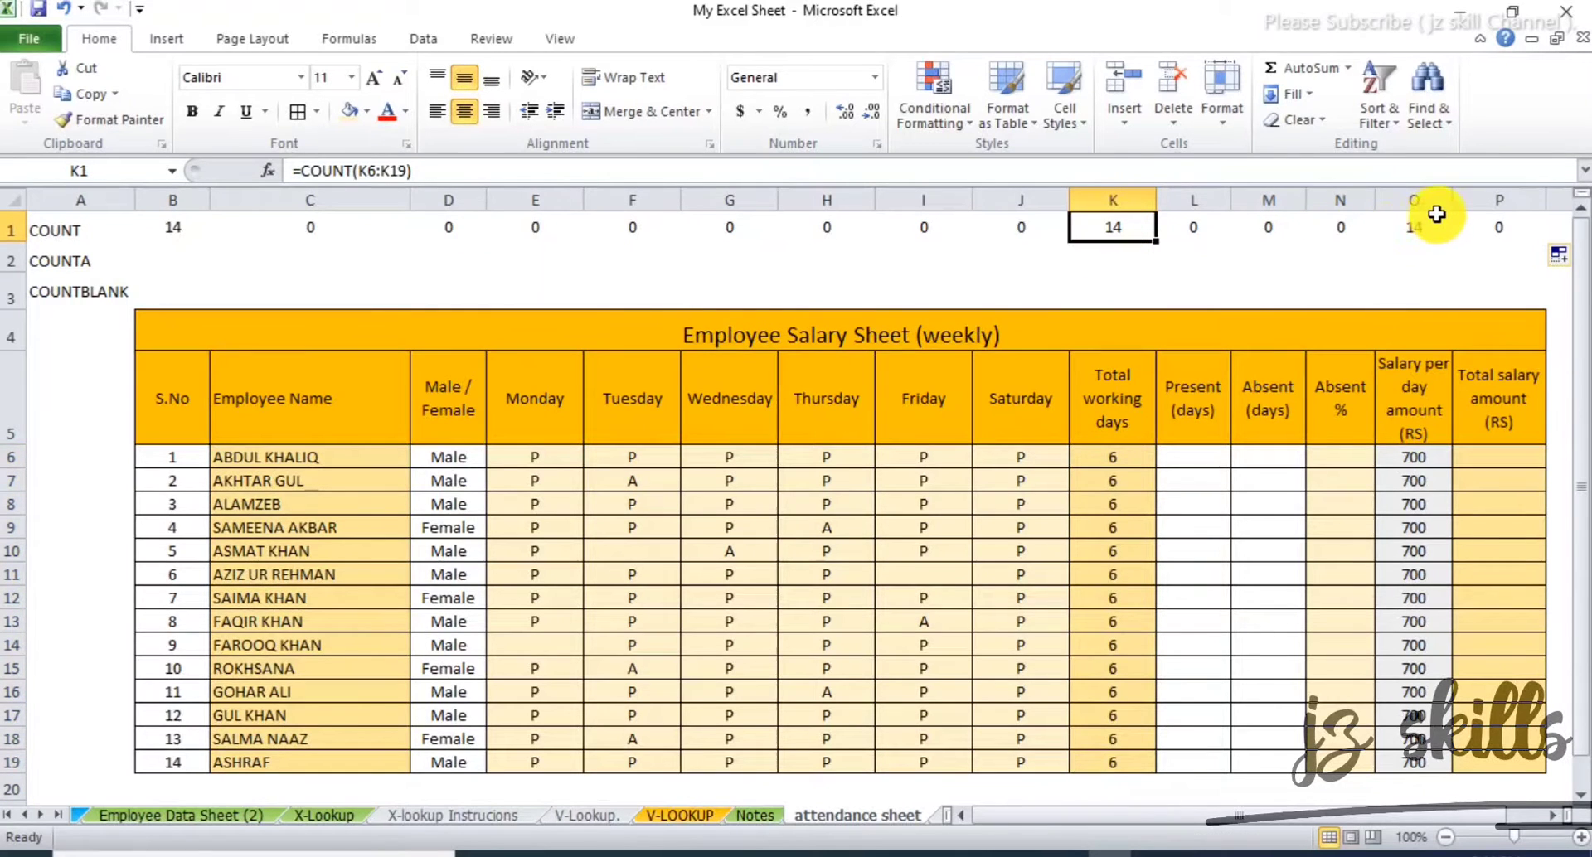
click(1411, 217)
click(1514, 224)
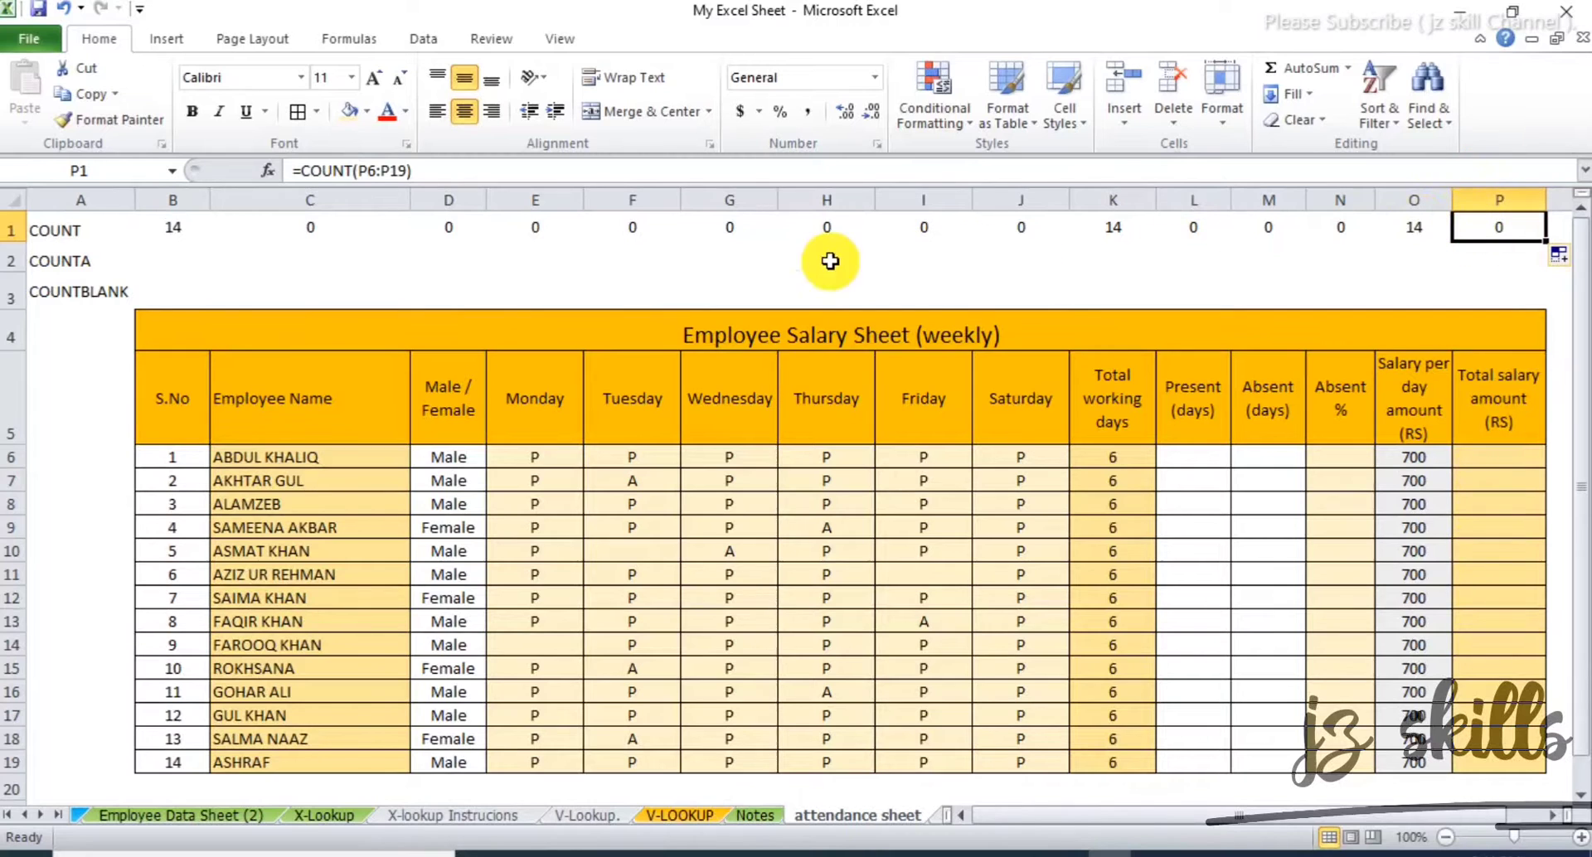
click(310, 233)
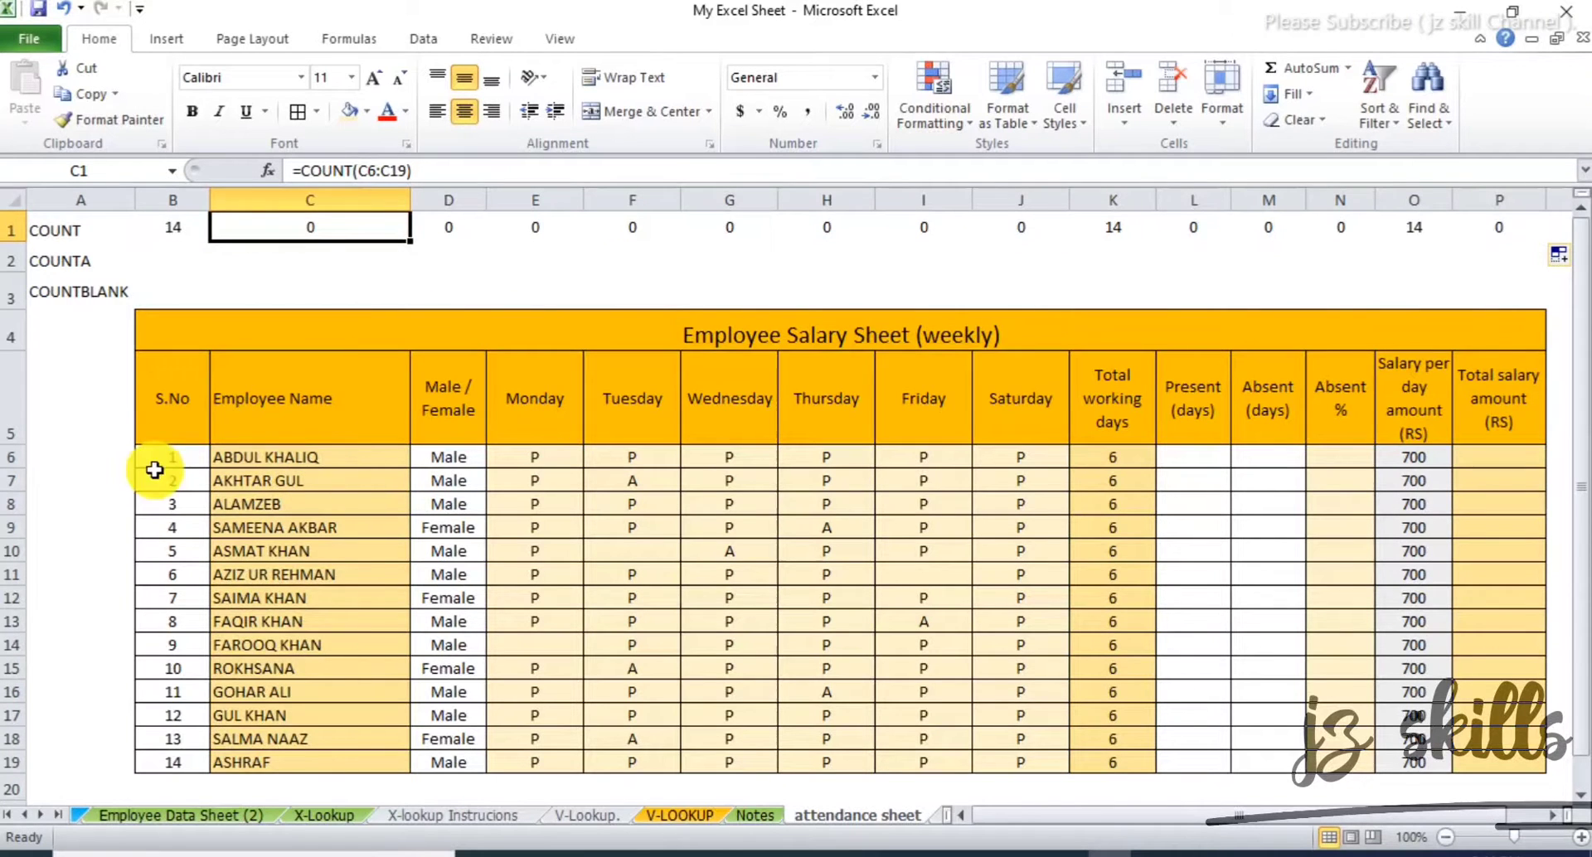
drag(171, 460, 177, 763)
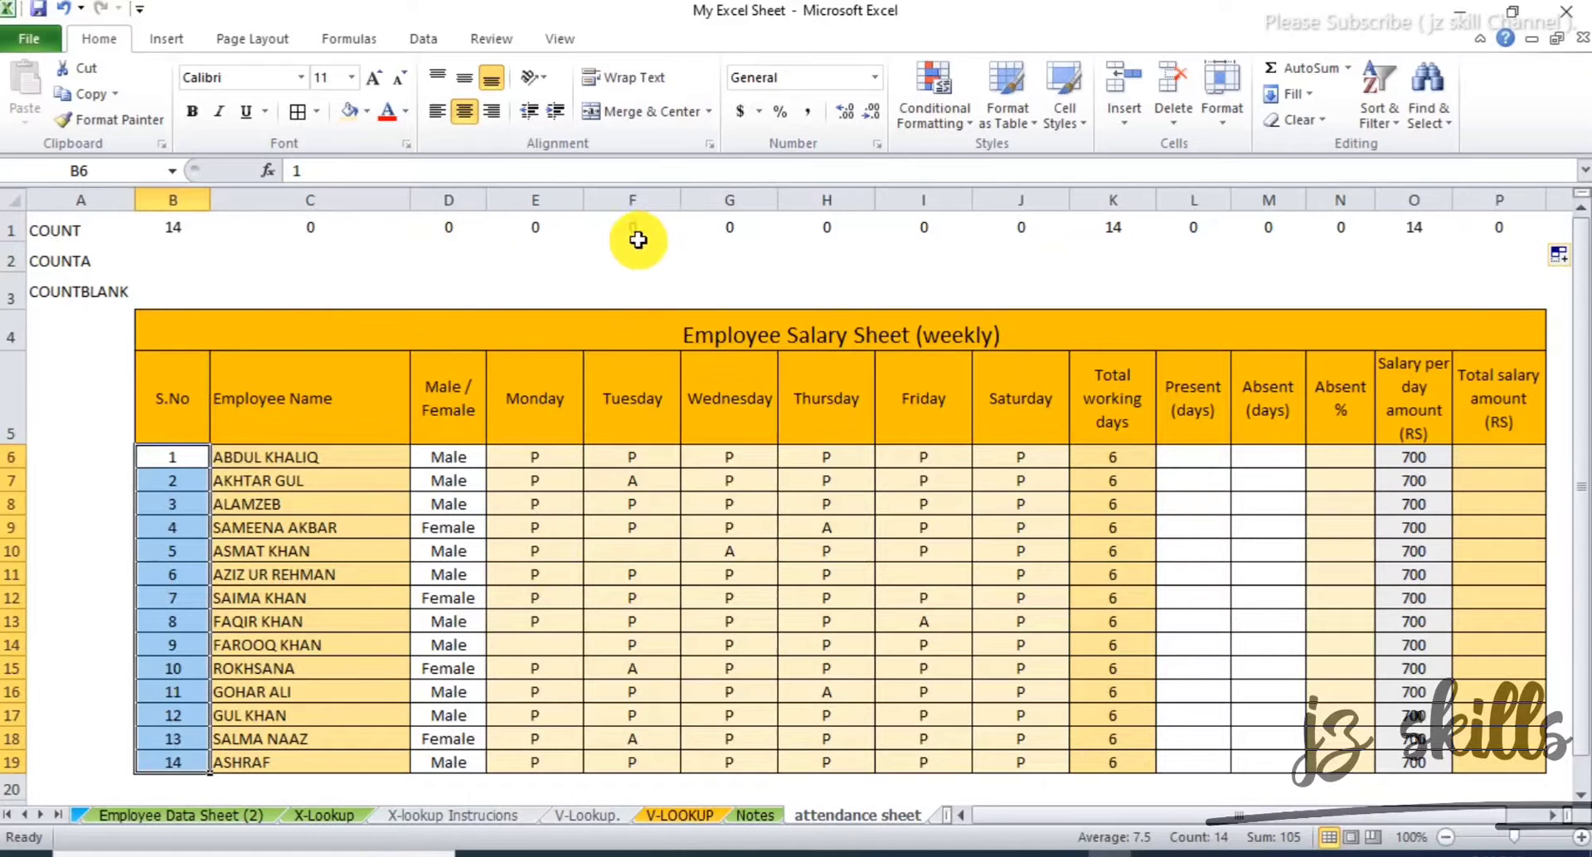
click(443, 456)
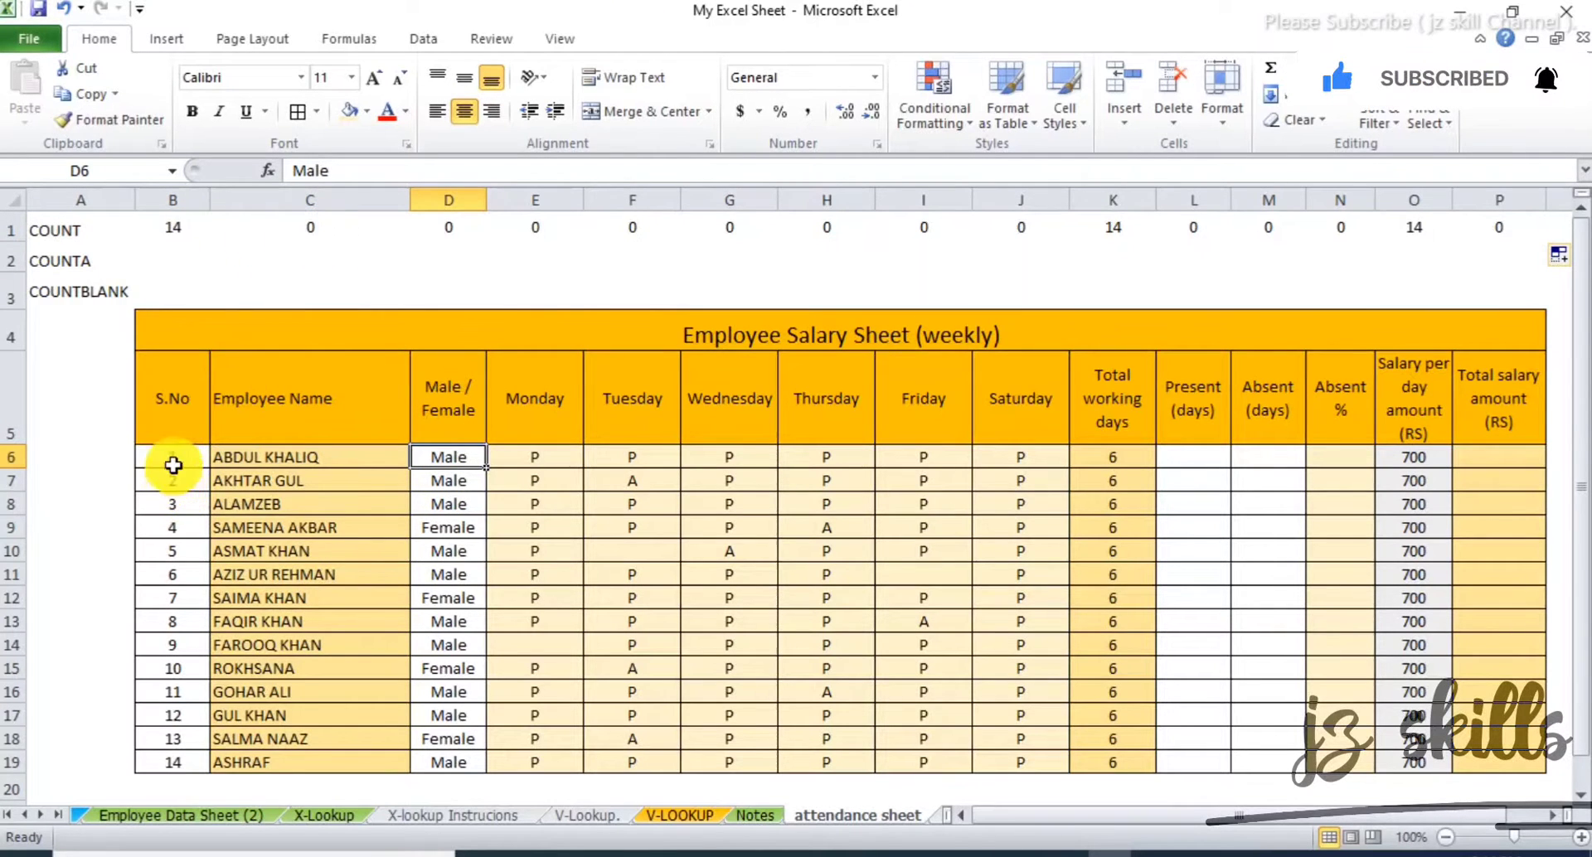
click(288, 460)
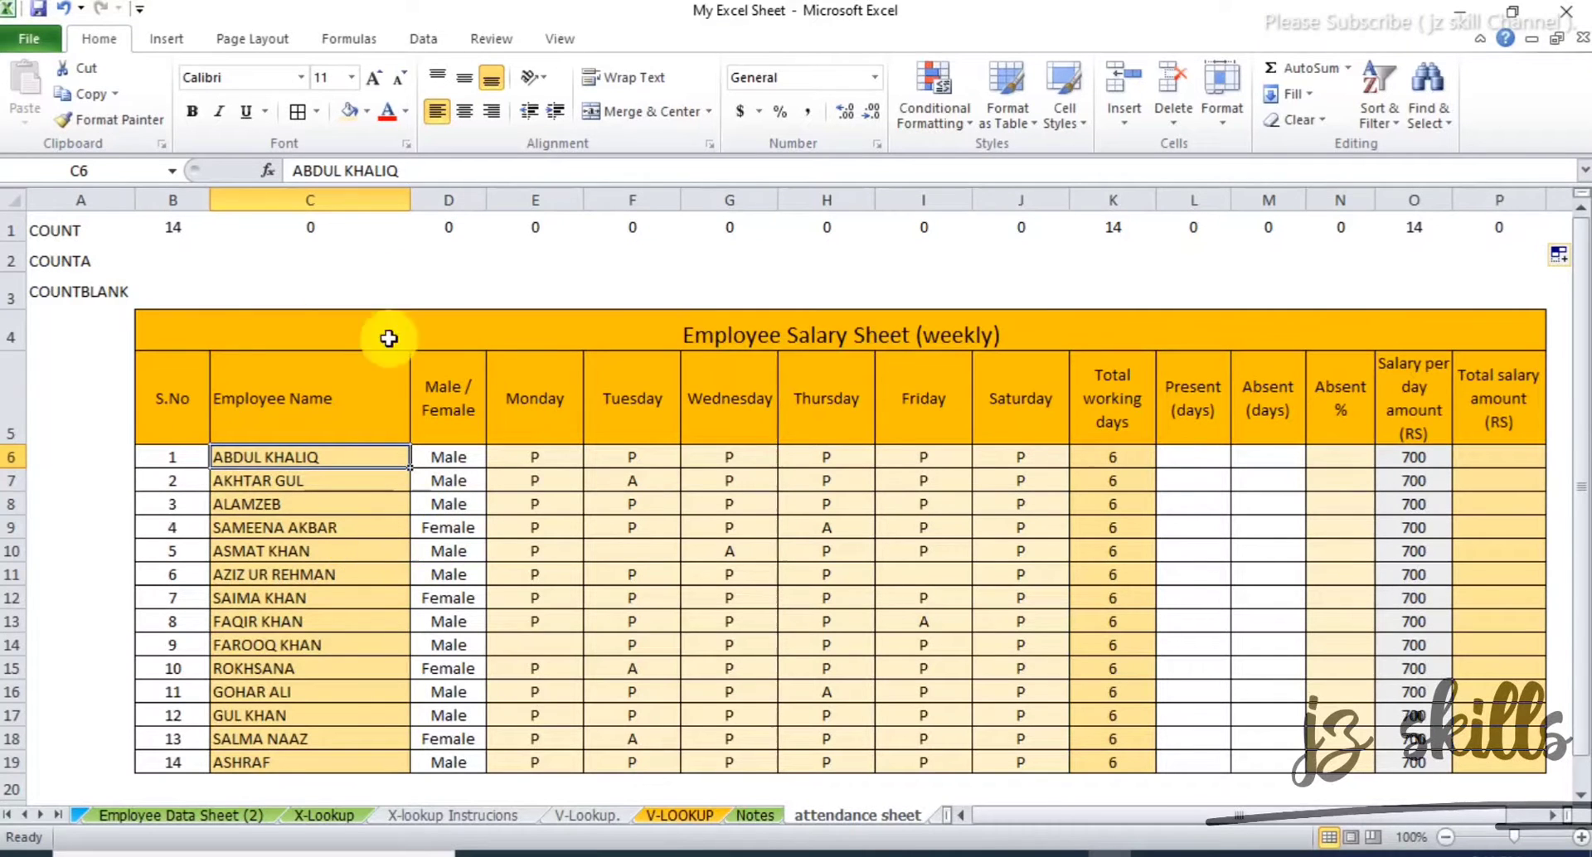
- Enter =COUNTA(B6:B19) in B2 to count the non-empty cells in the S.No column
click(149, 262)
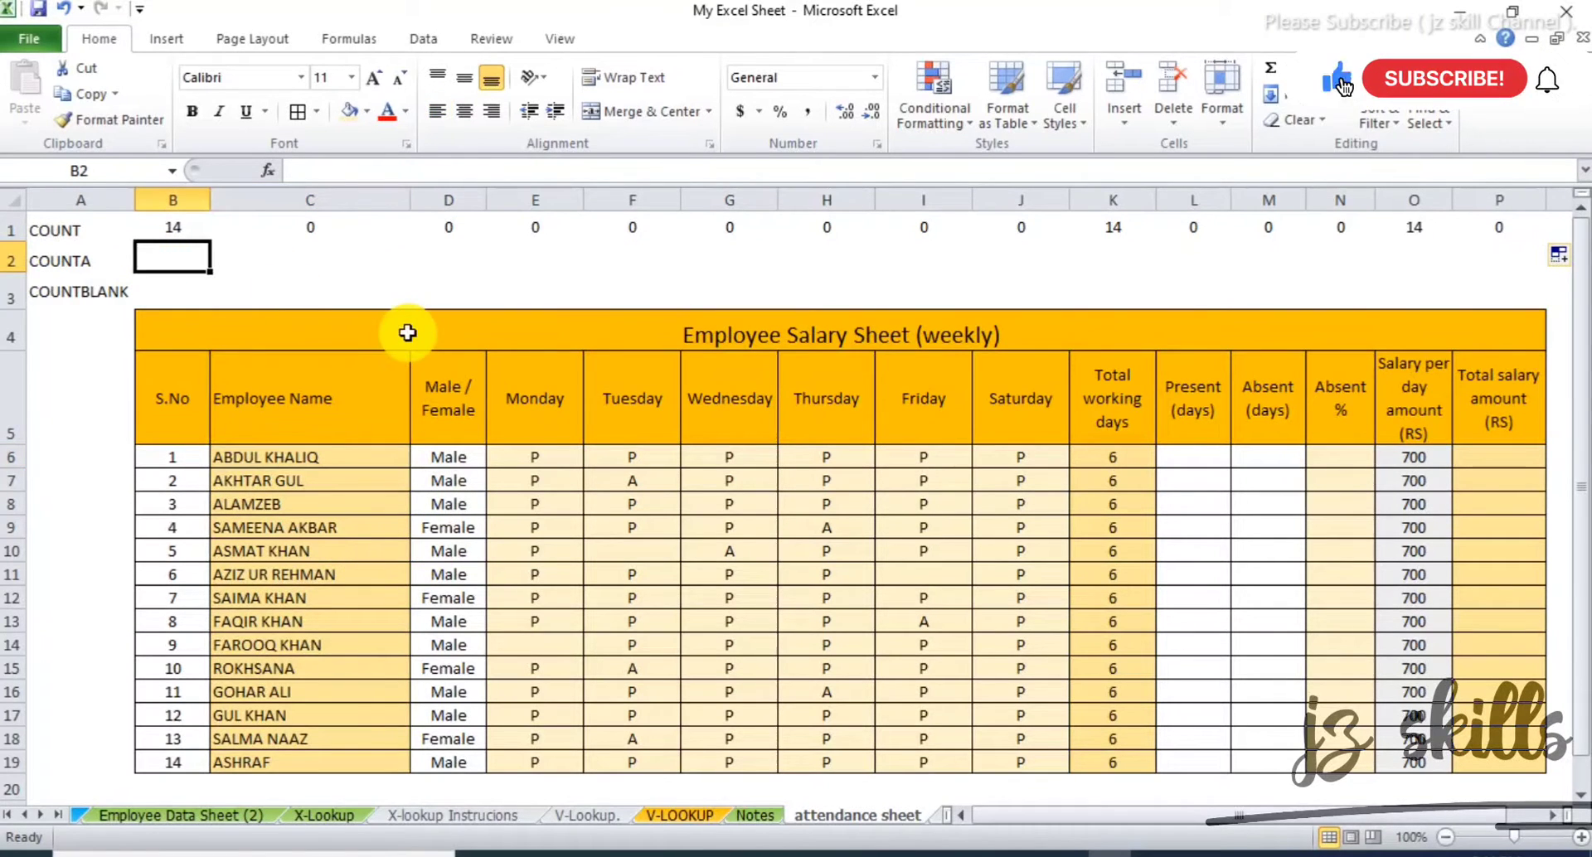
text(=CO)
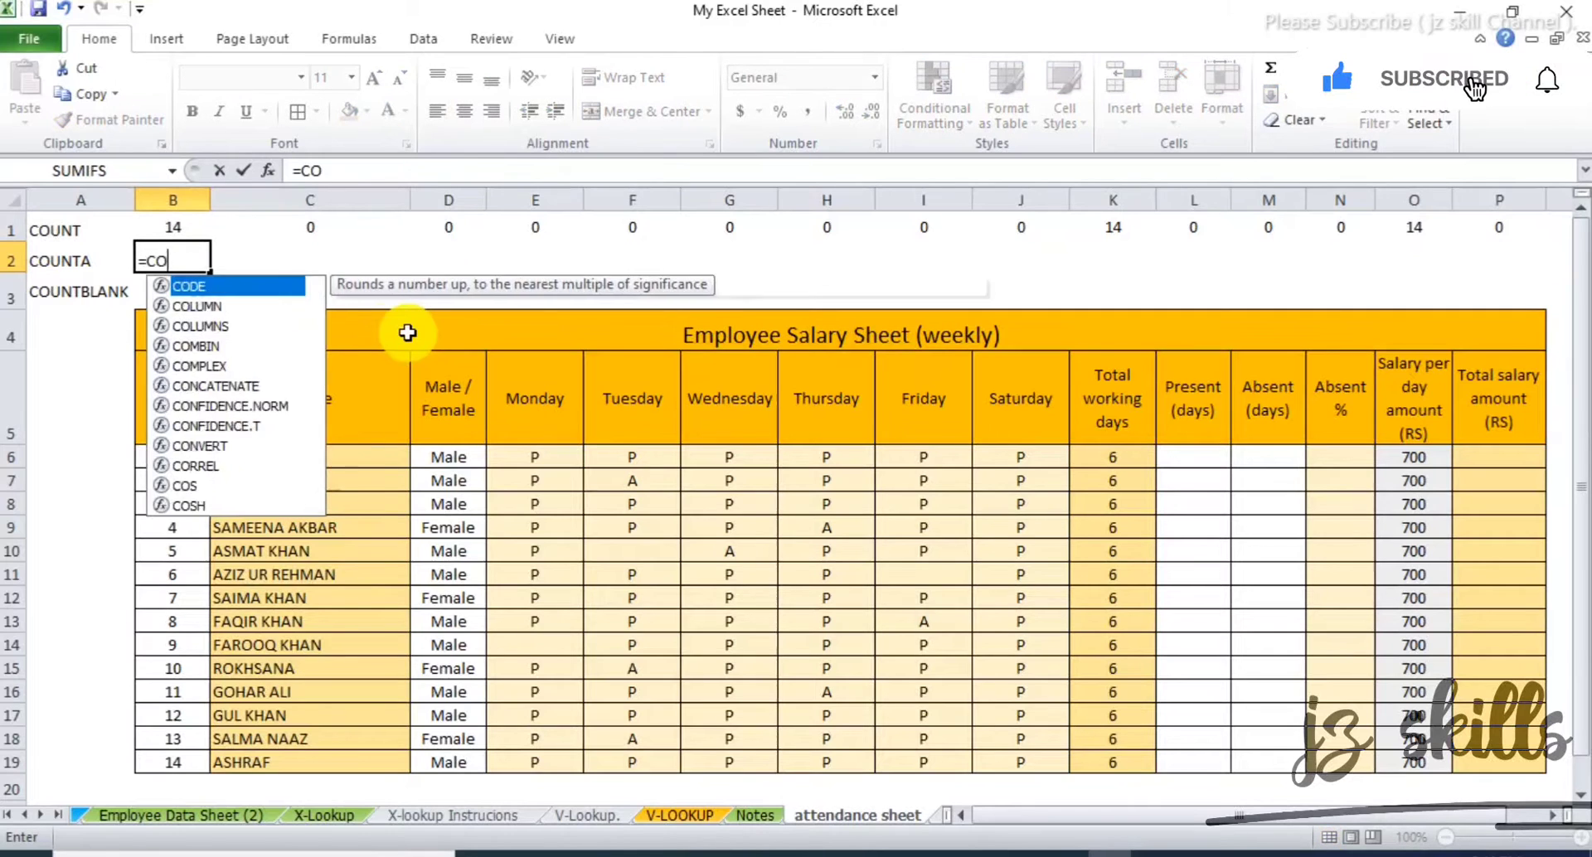
text(UNTA()
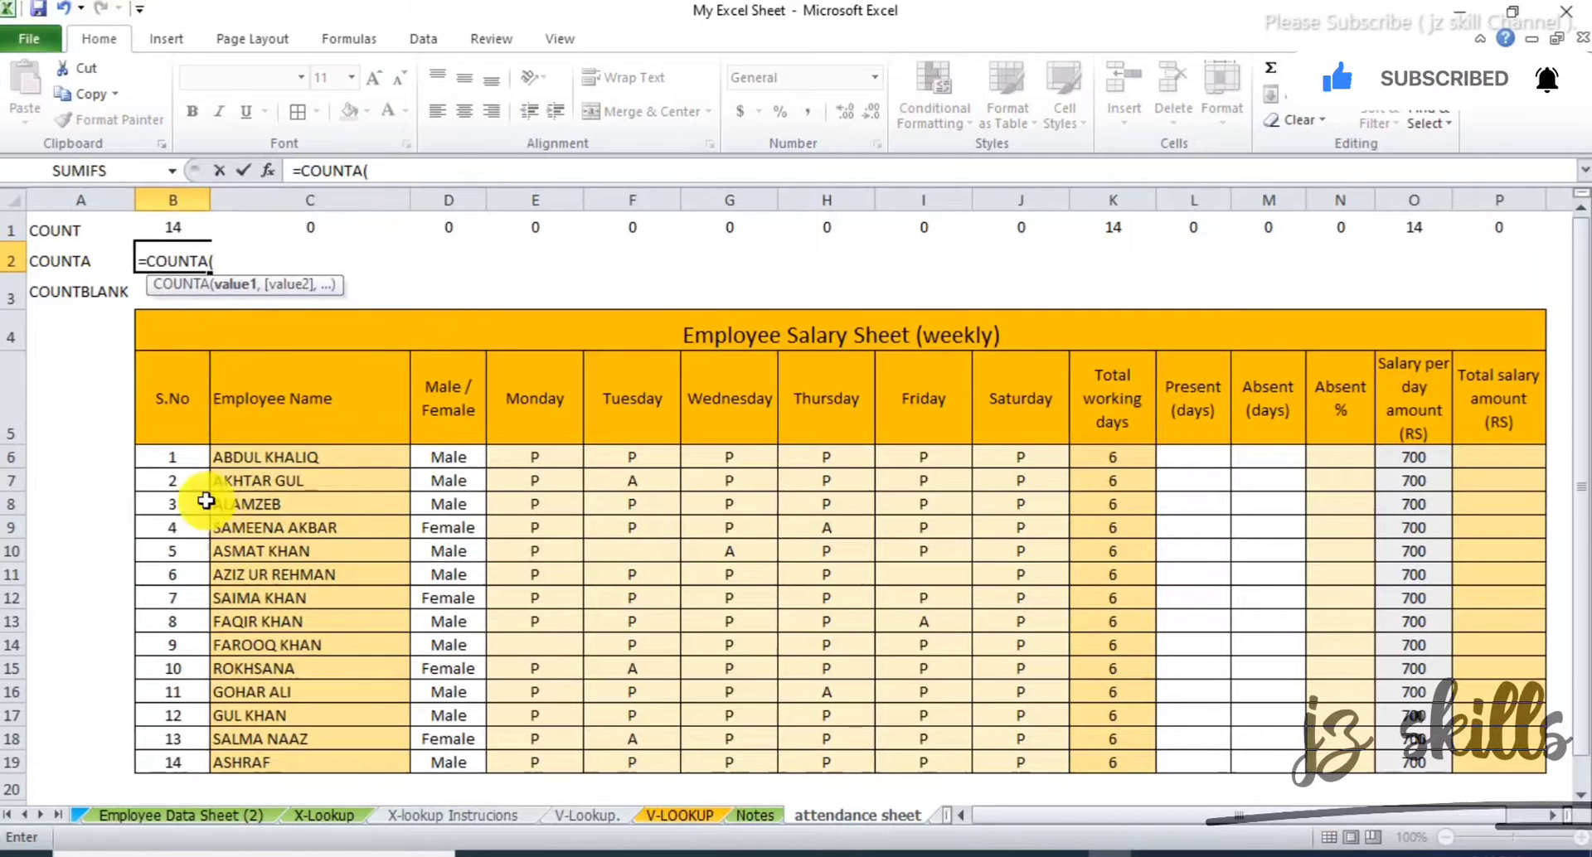
drag(174, 457, 173, 755)
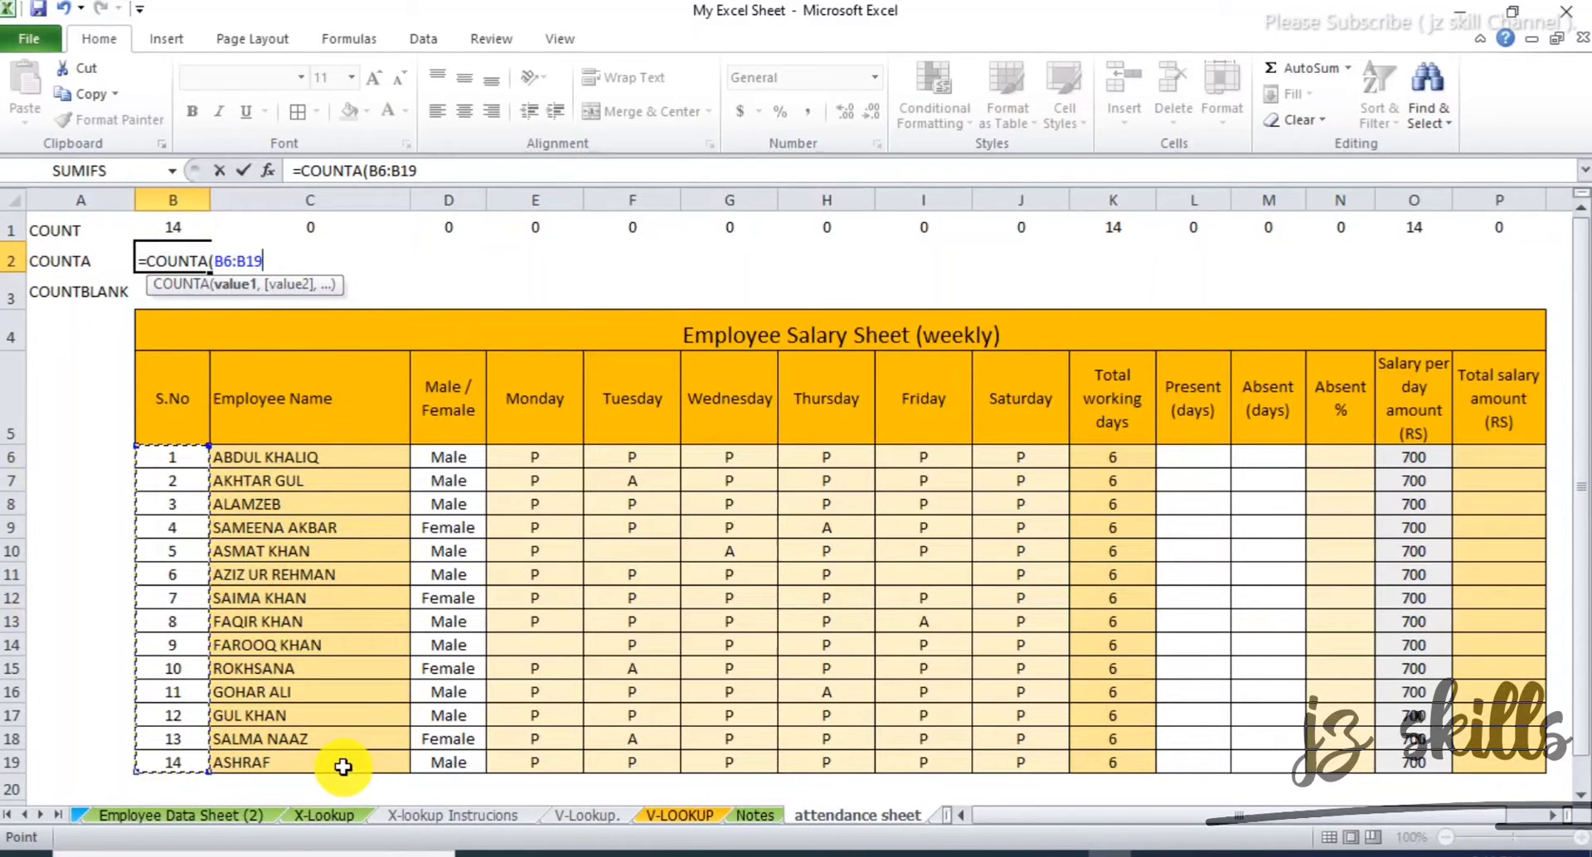
text())
key(Return)
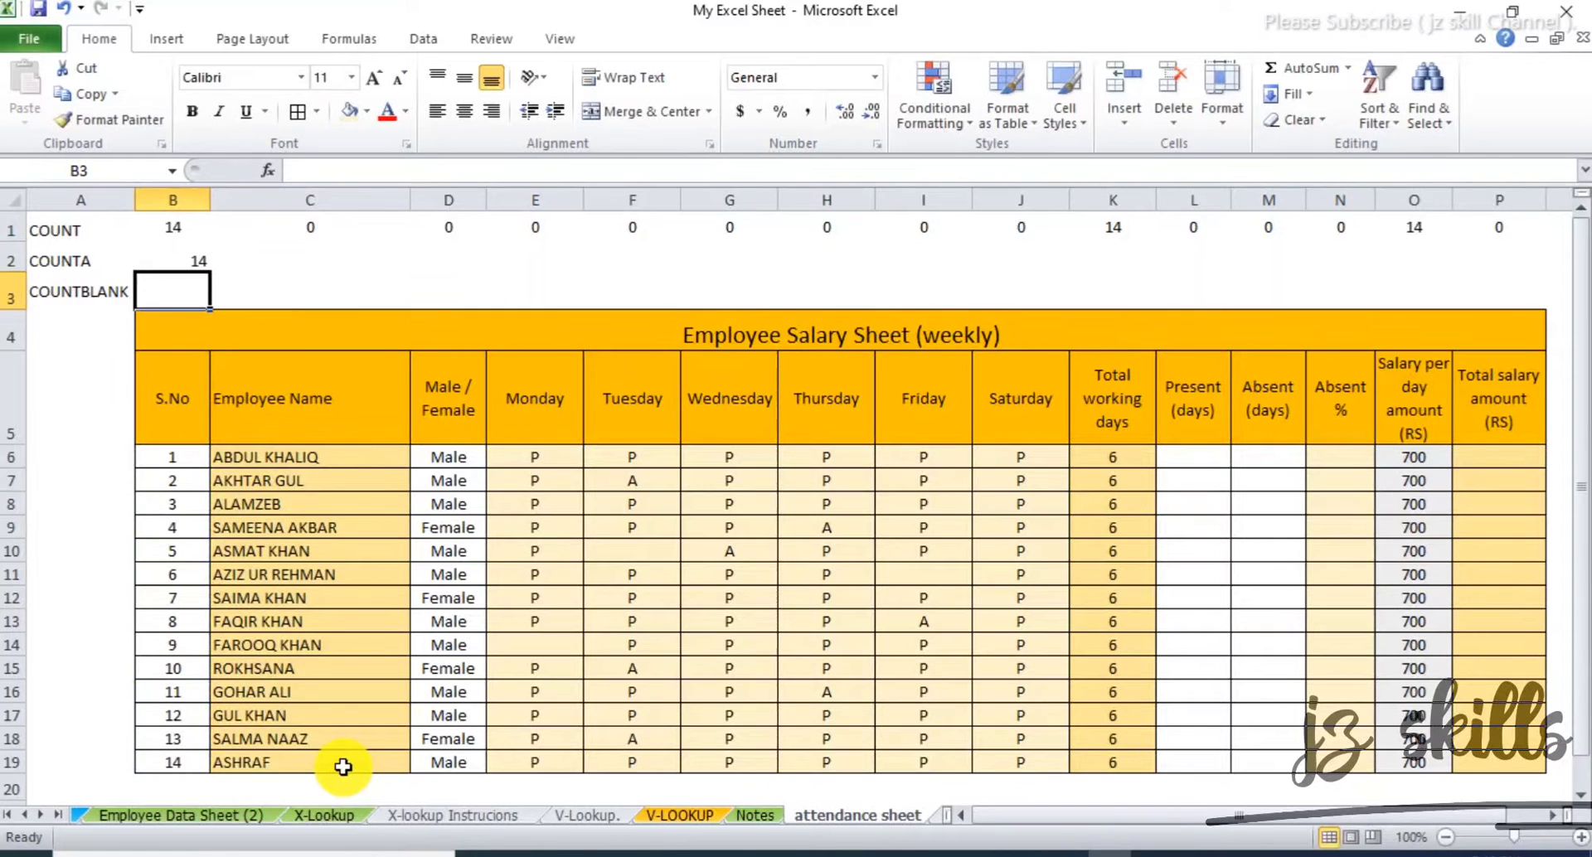
- Center the COUNTA result in B2, then fill it across to P2 and middle-align the filled row
click(199, 264)
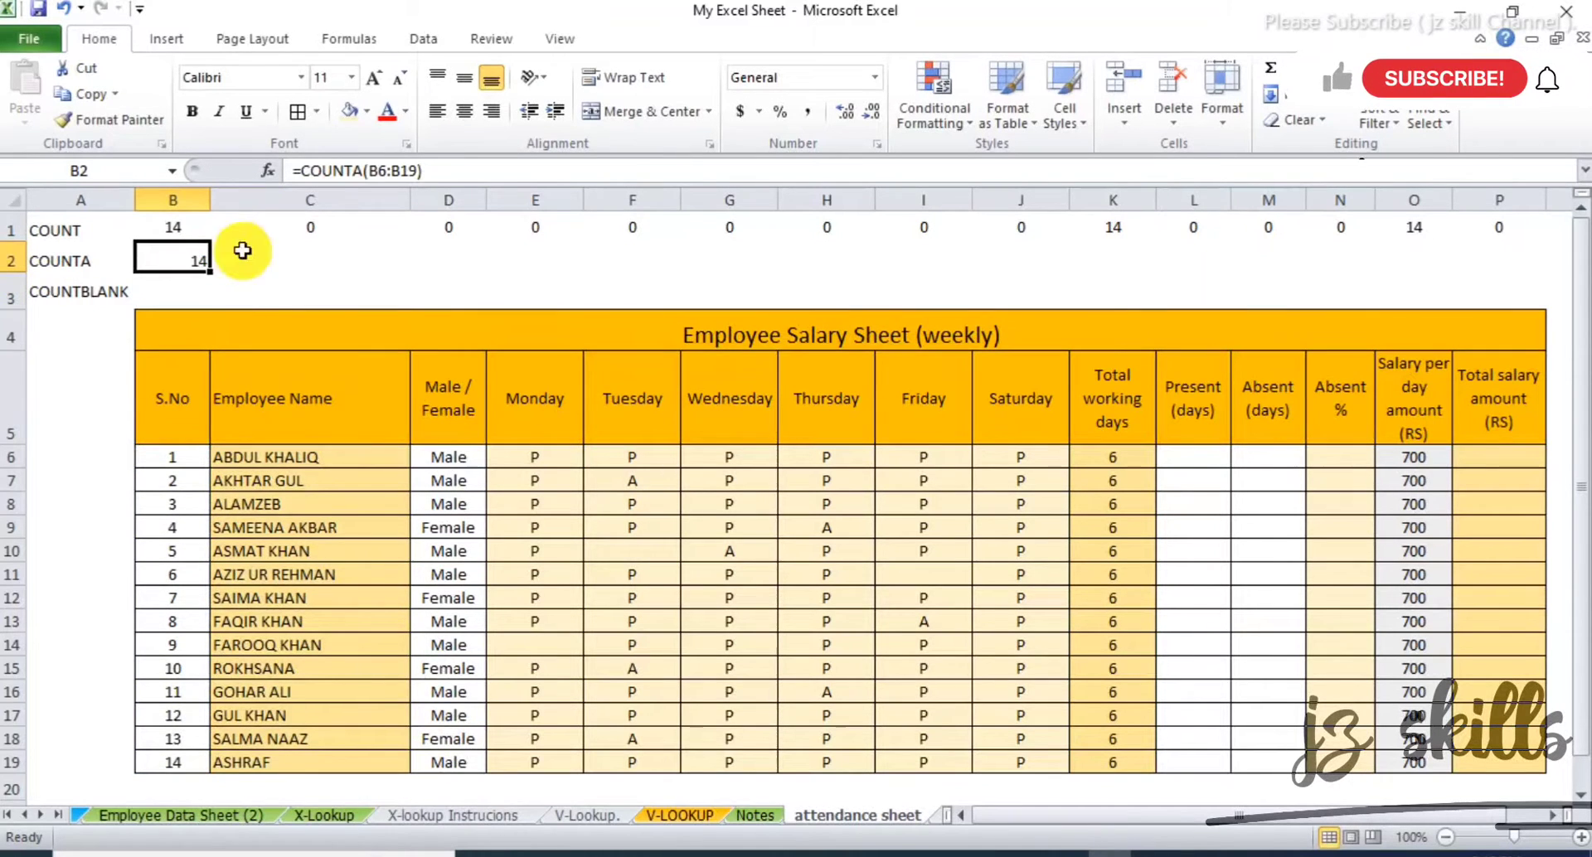
click(457, 114)
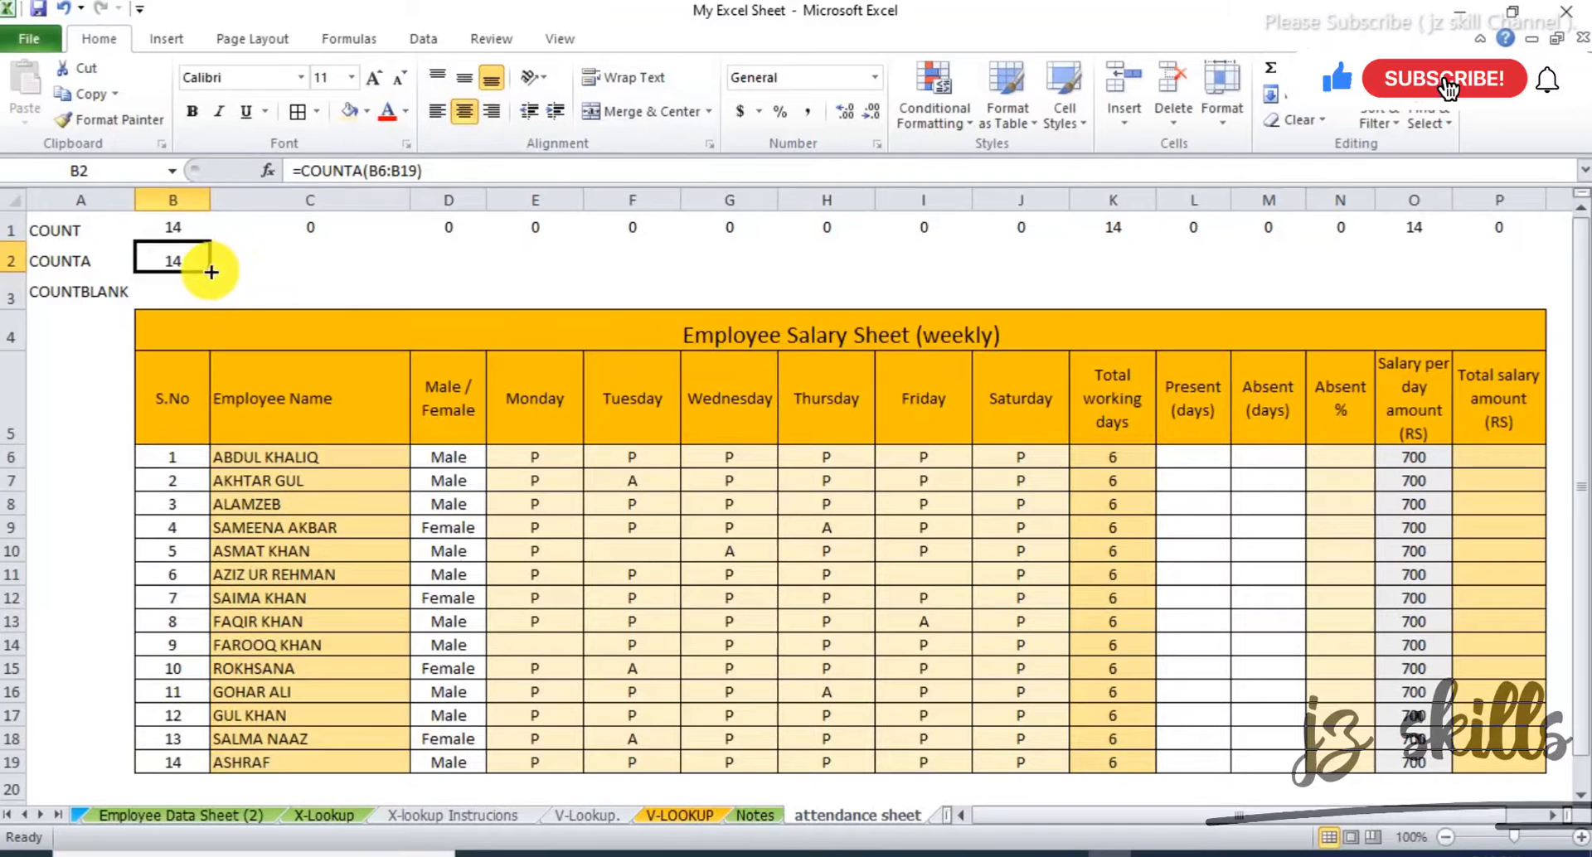
drag(210, 271, 1505, 353)
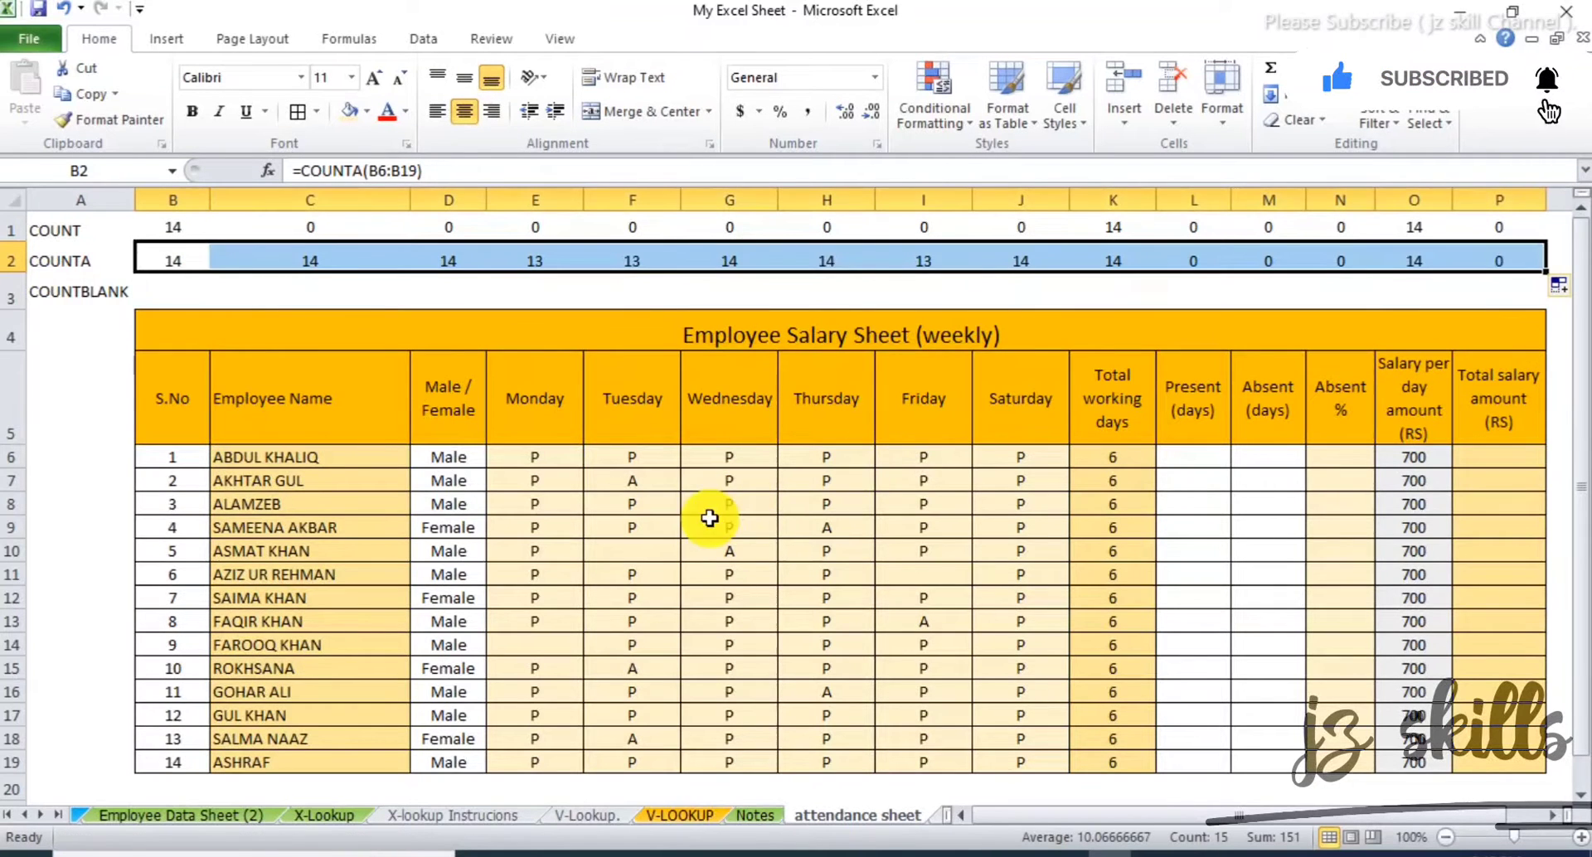
click(465, 77)
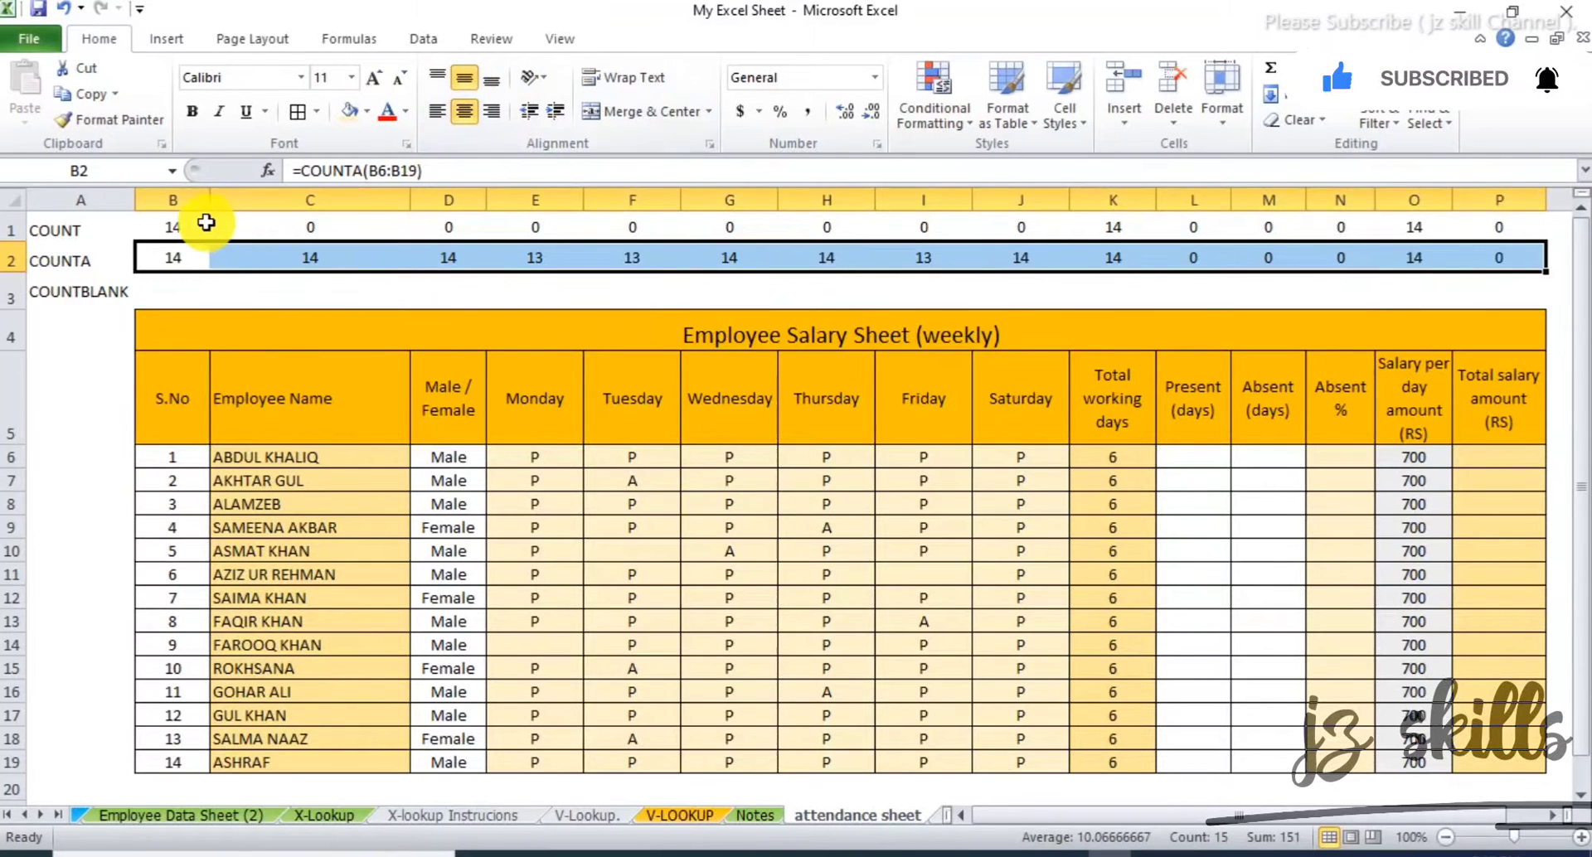
- Compare the COUNT results in B1:P1 with the blank Tuesday cell F10 and the S.No entries in B6:B19
drag(186, 228, 1497, 223)
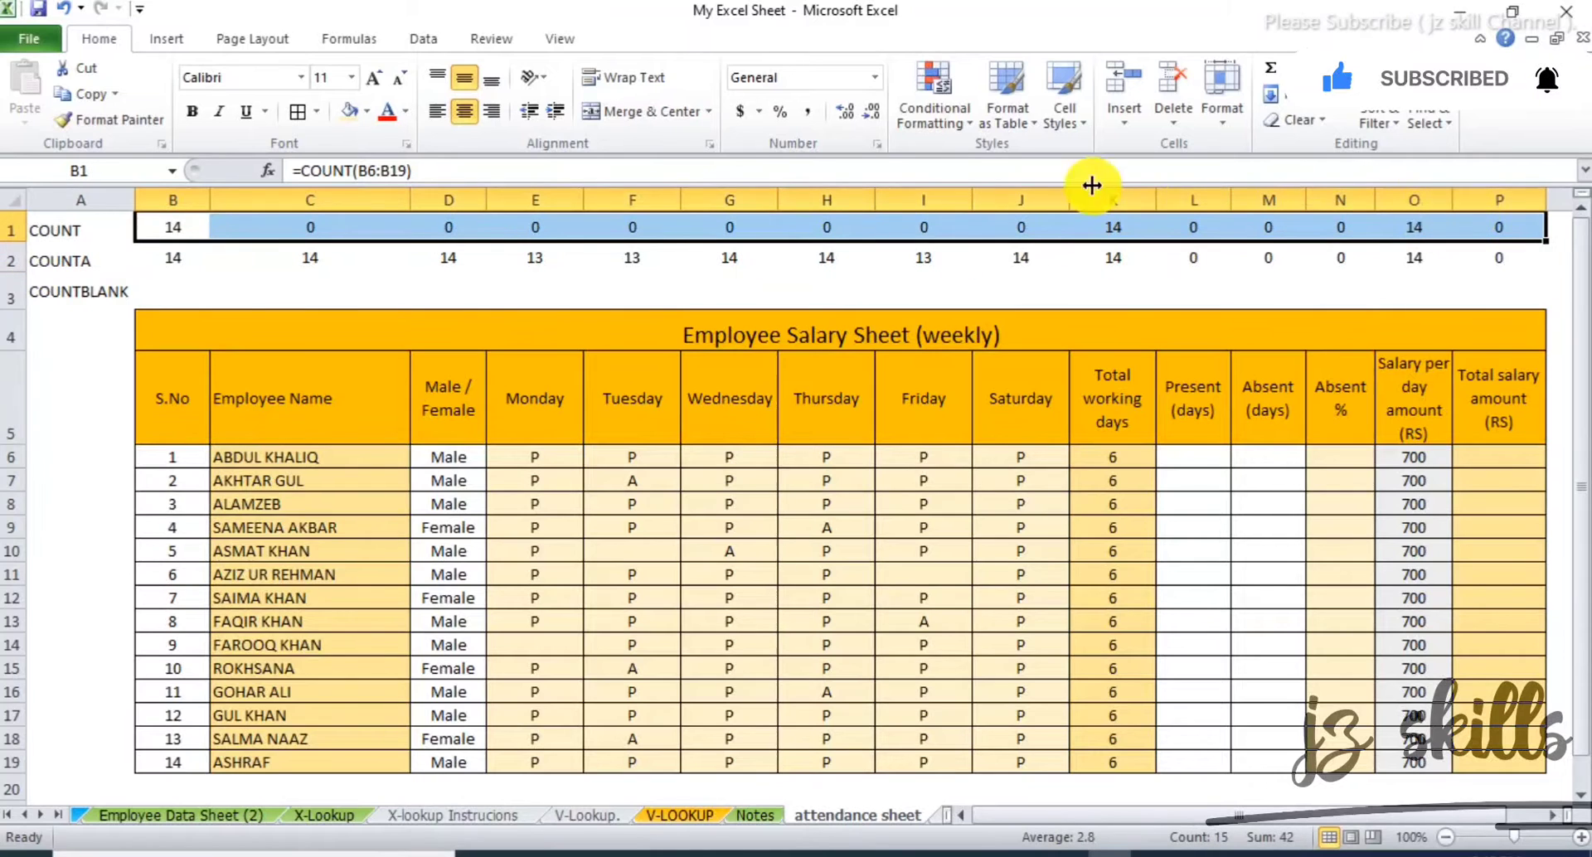
click(633, 551)
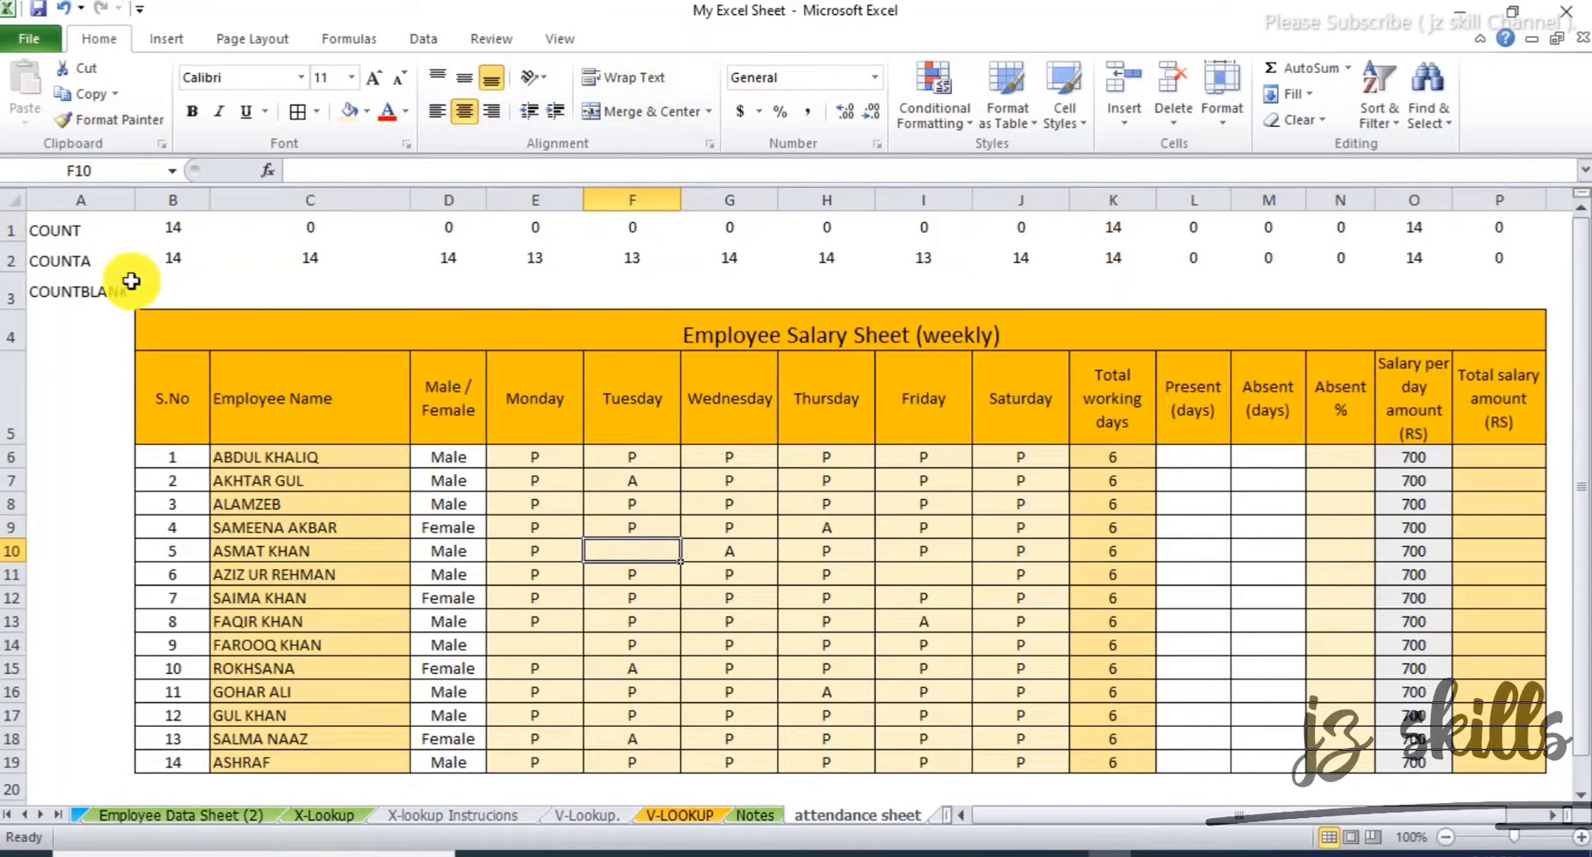
click(175, 262)
drag(173, 457, 170, 756)
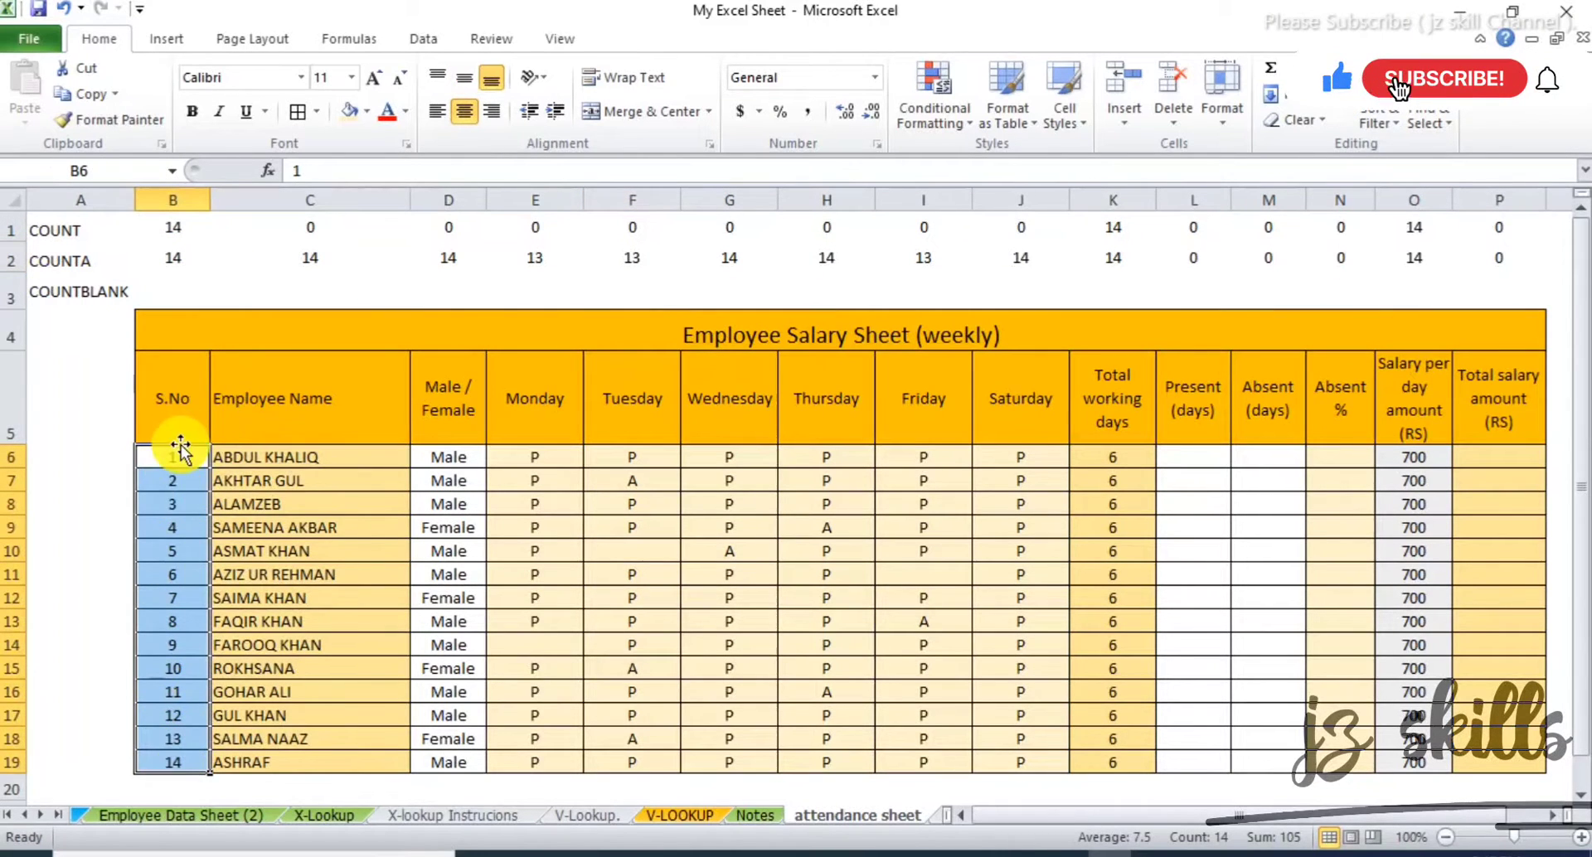
- Extend the COUNTA range in B2 to B5:B19 to include the S.No header, and check the result against the column
click(174, 258)
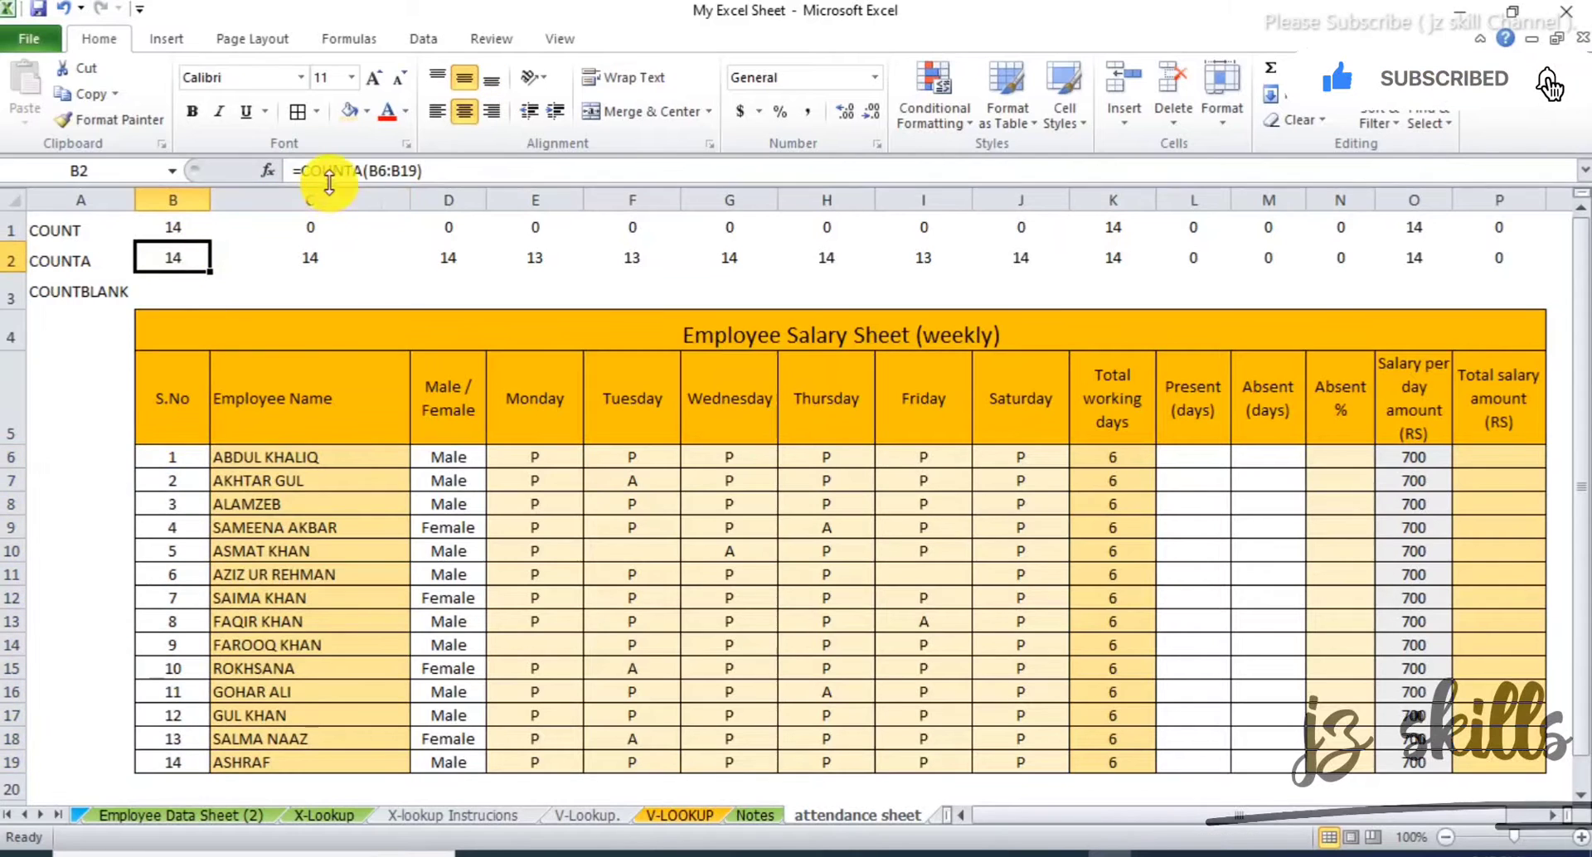
click(380, 171)
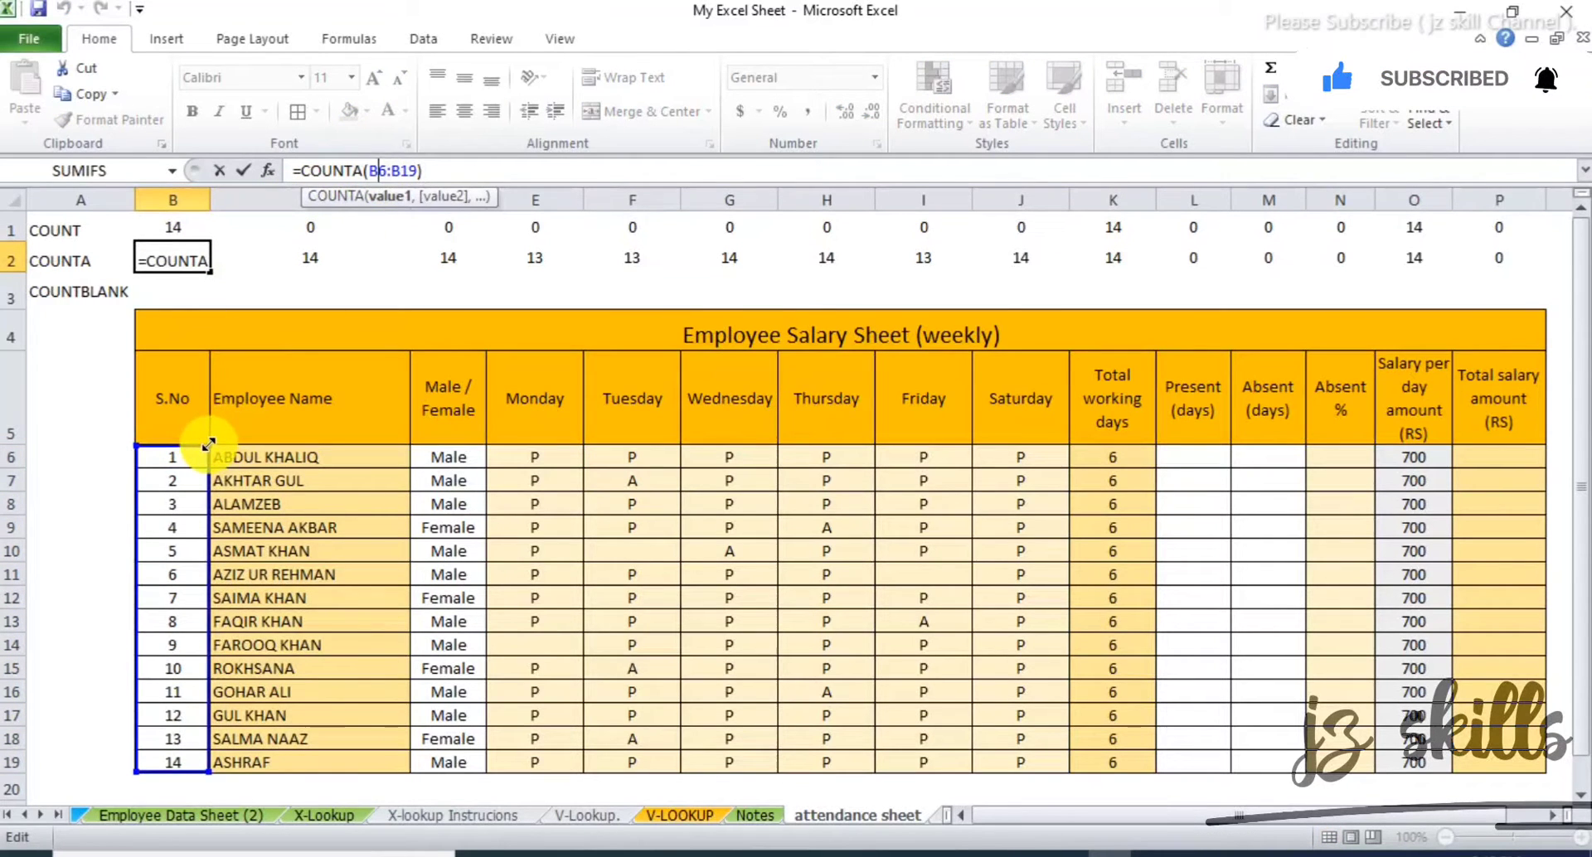
drag(202, 415, 203, 387)
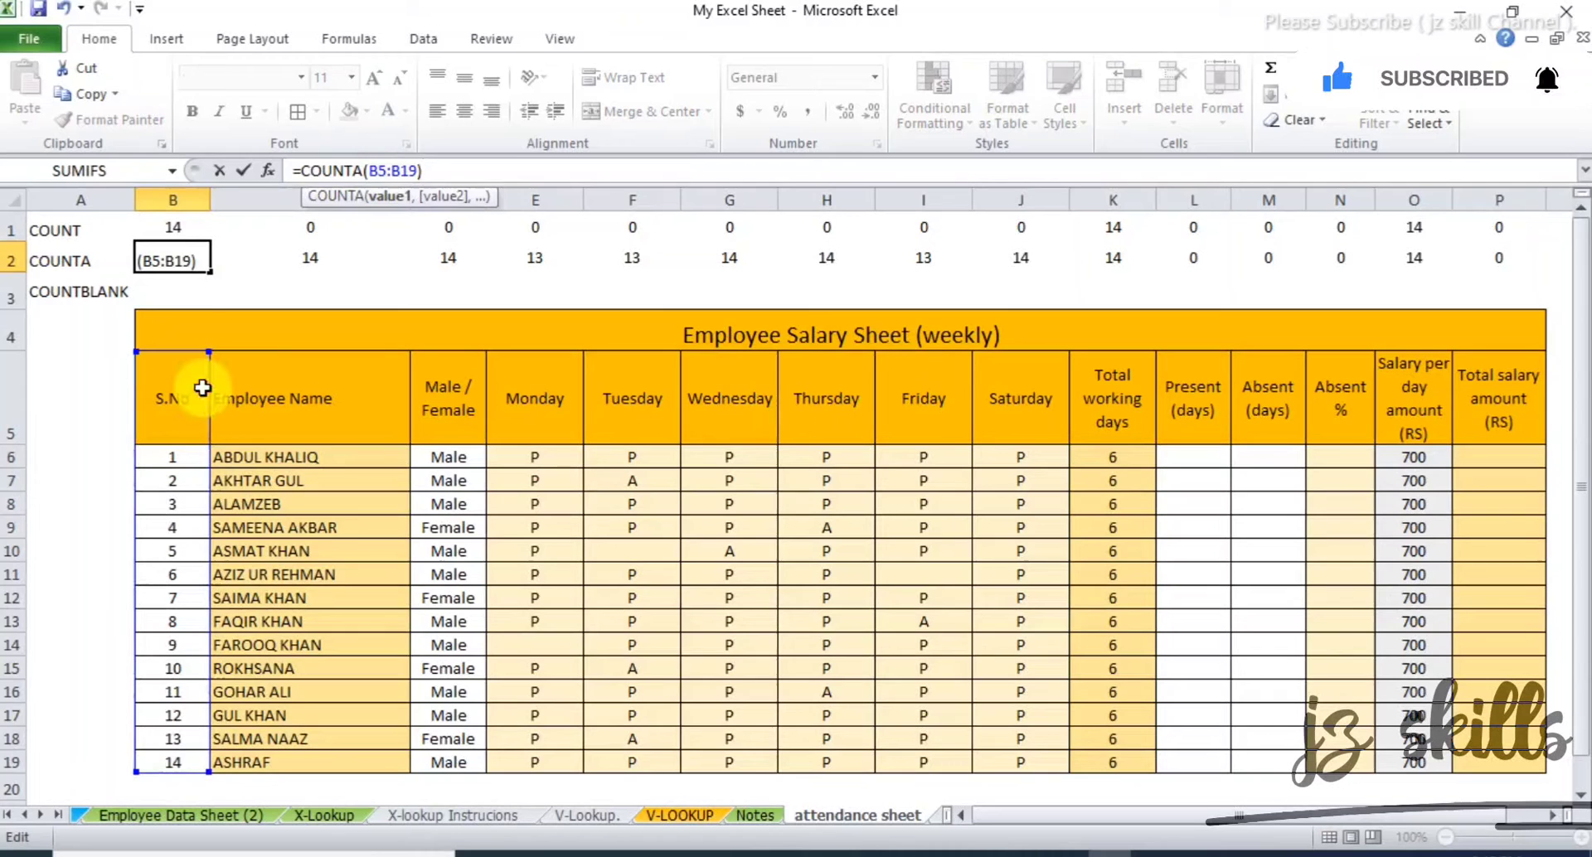
key(Return)
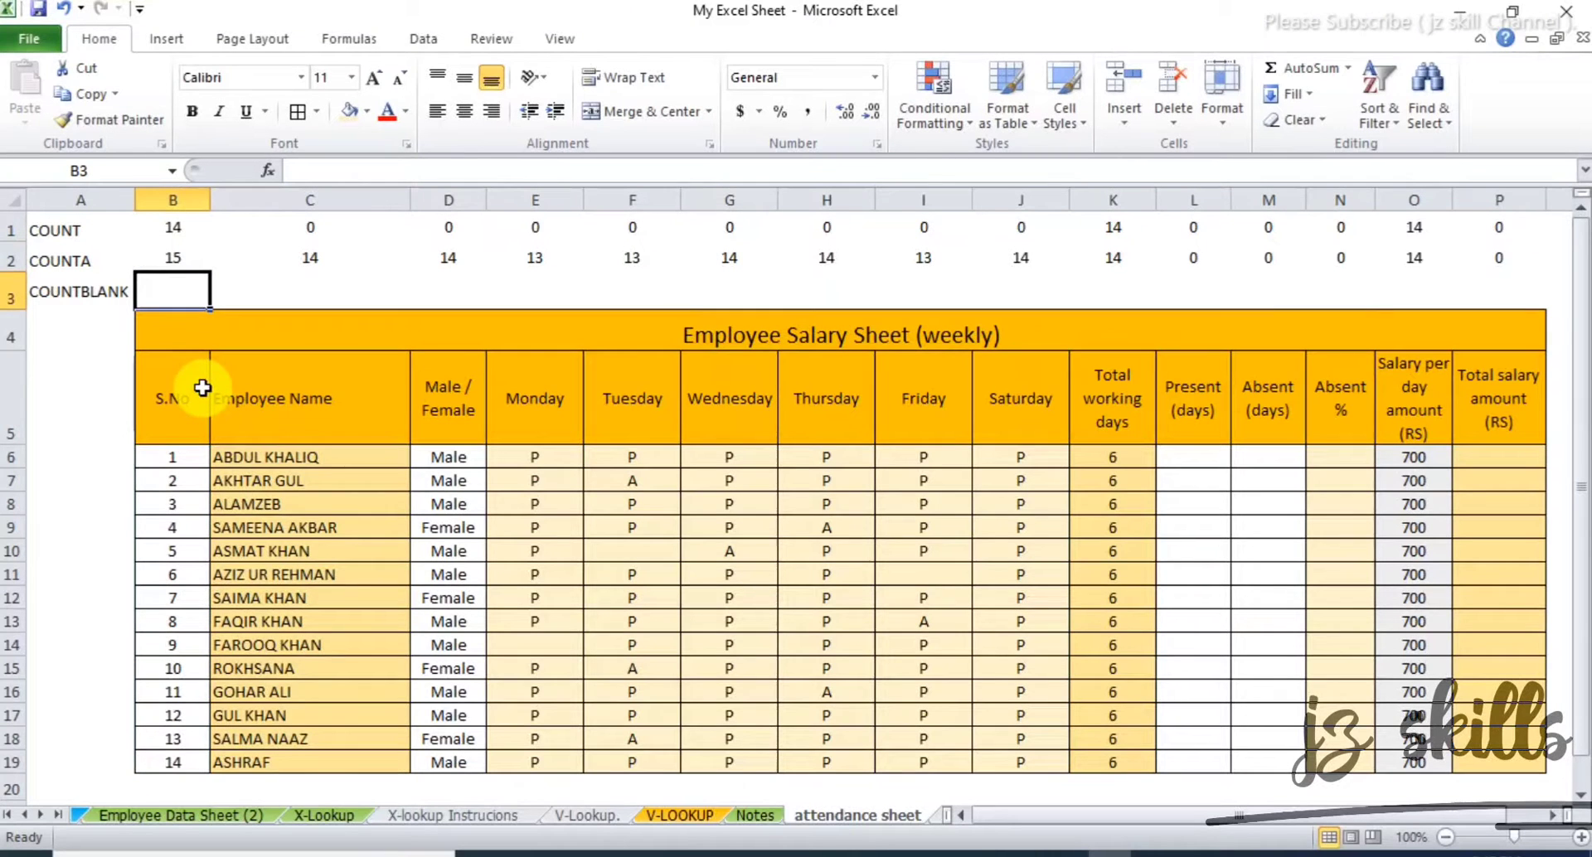
click(176, 253)
click(179, 416)
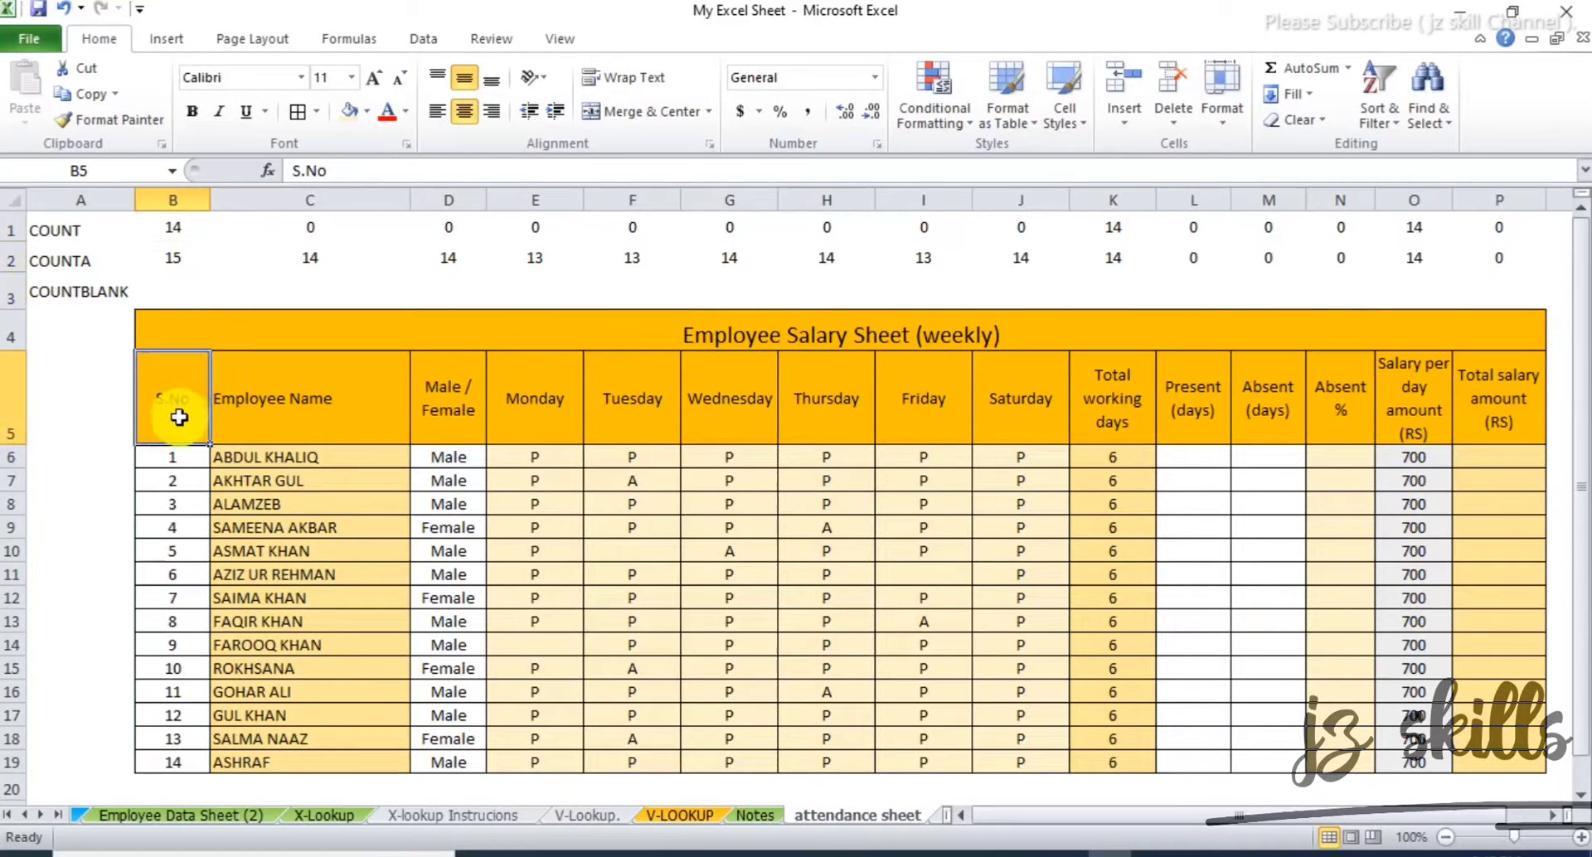
click(177, 457)
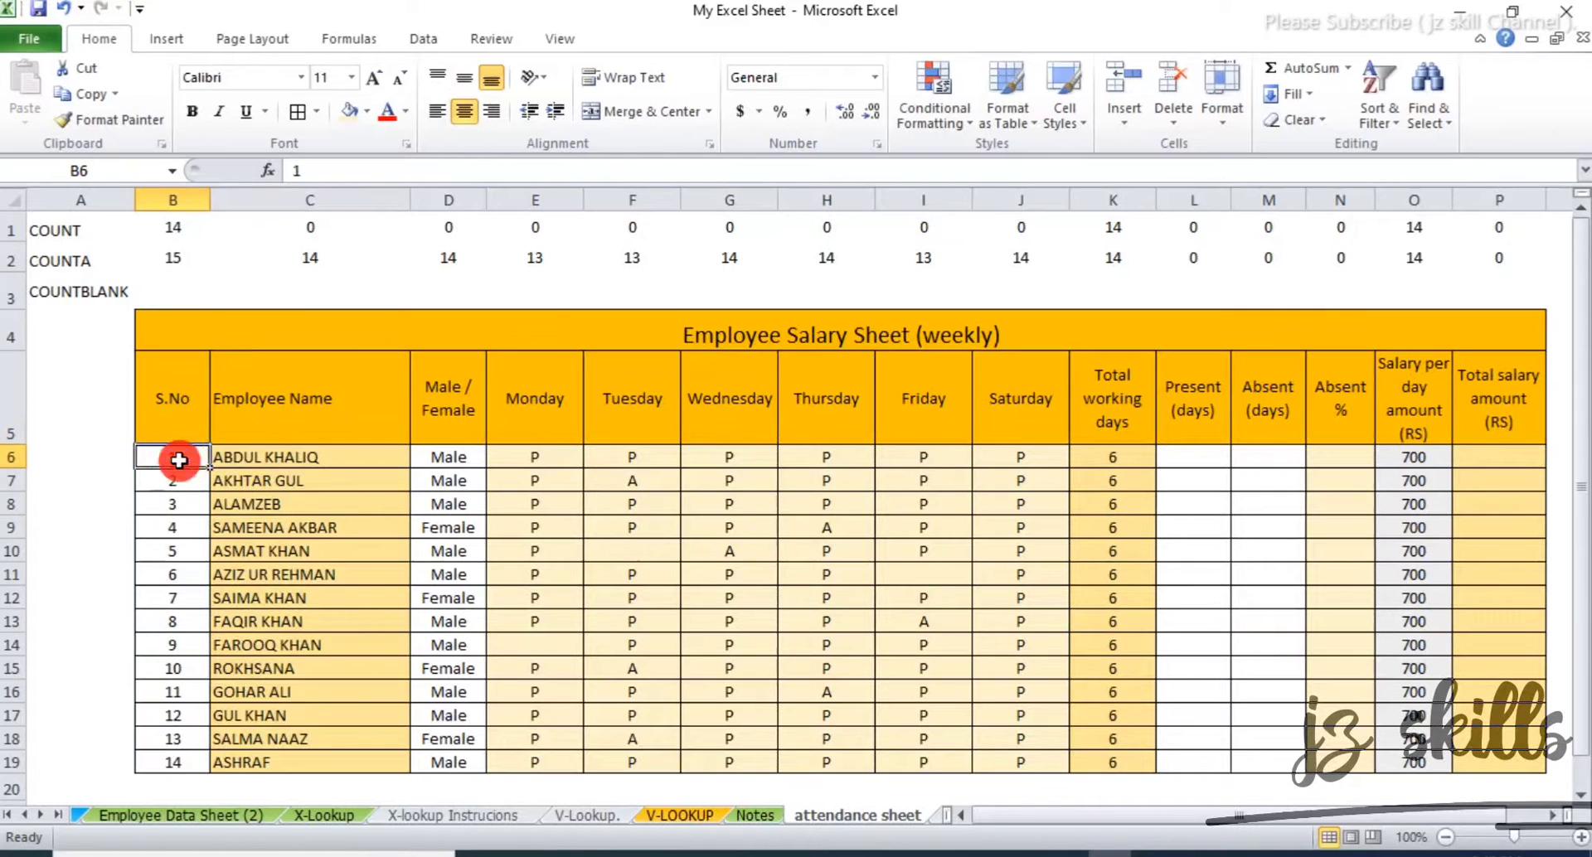
- Set the COUNTA range in B2 back to B6:B19, leaving out the S.No header
click(180, 254)
click(386, 171)
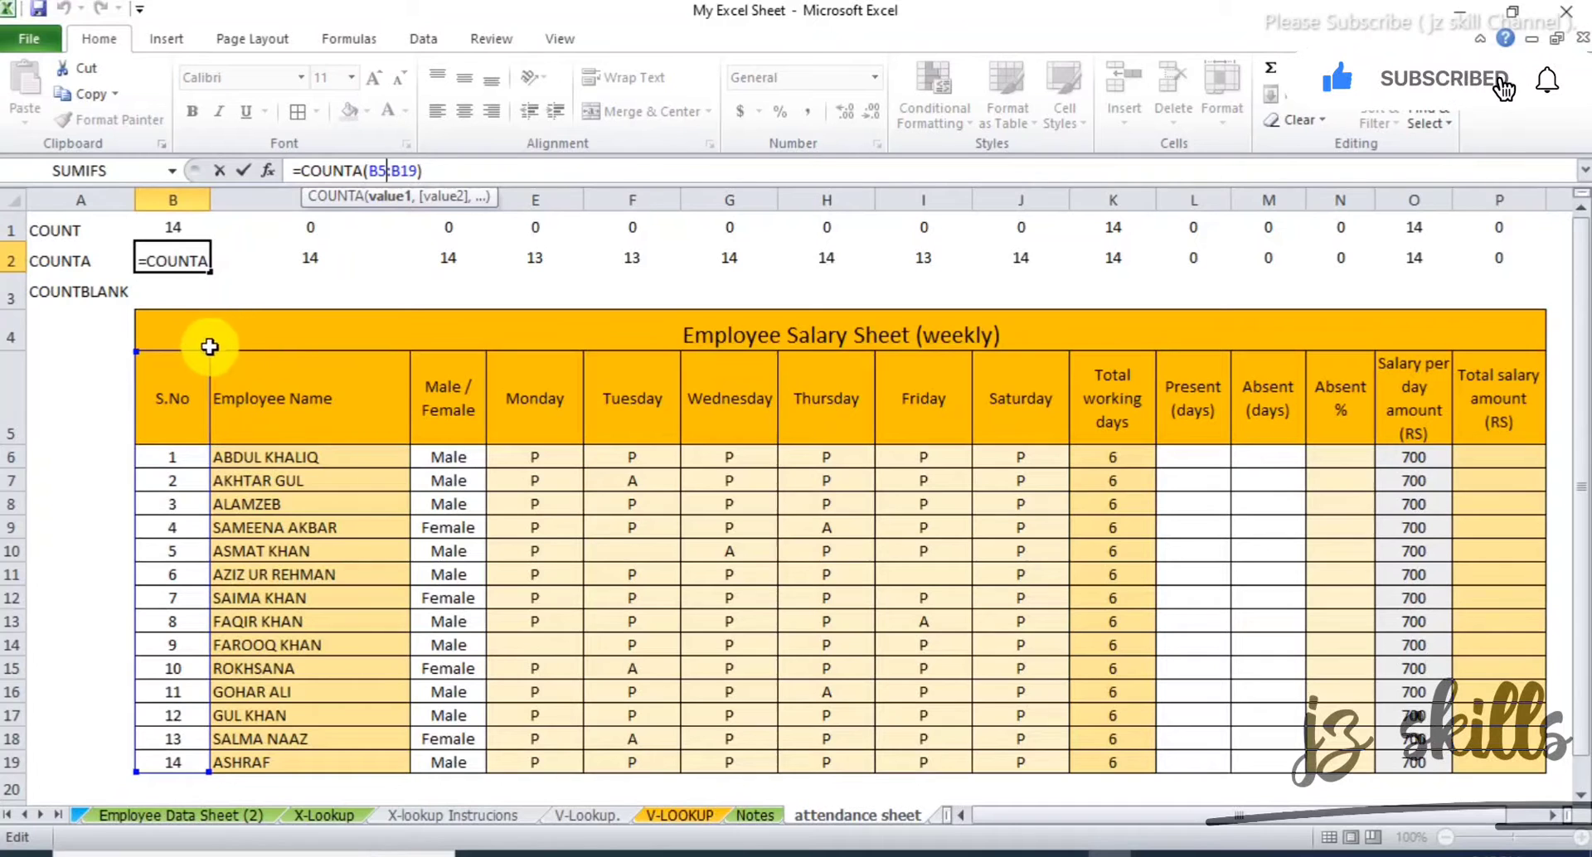
drag(207, 352, 200, 428)
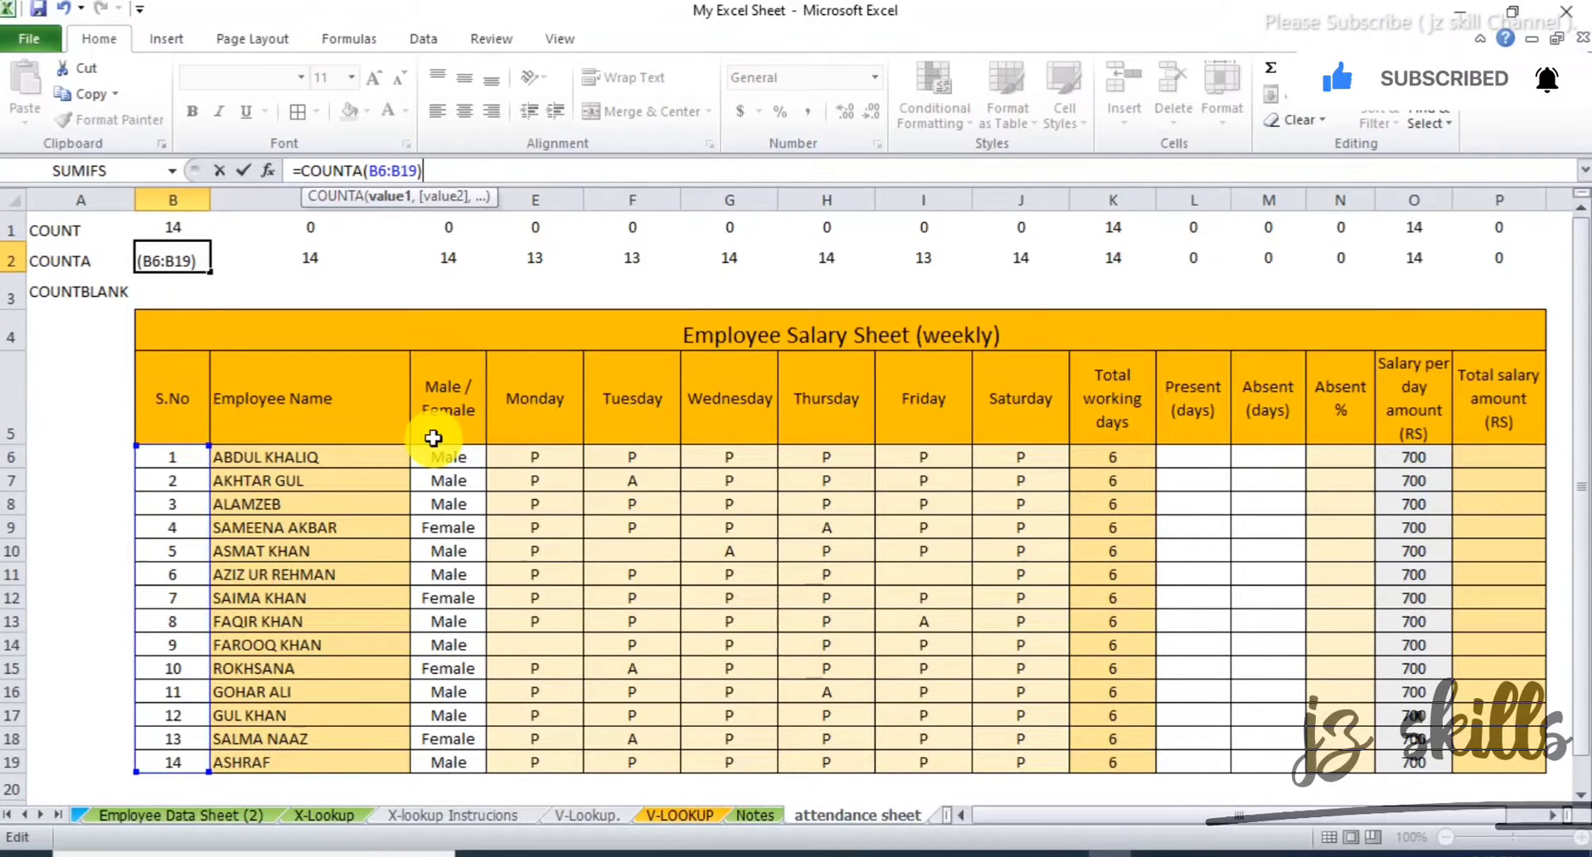
key(Return)
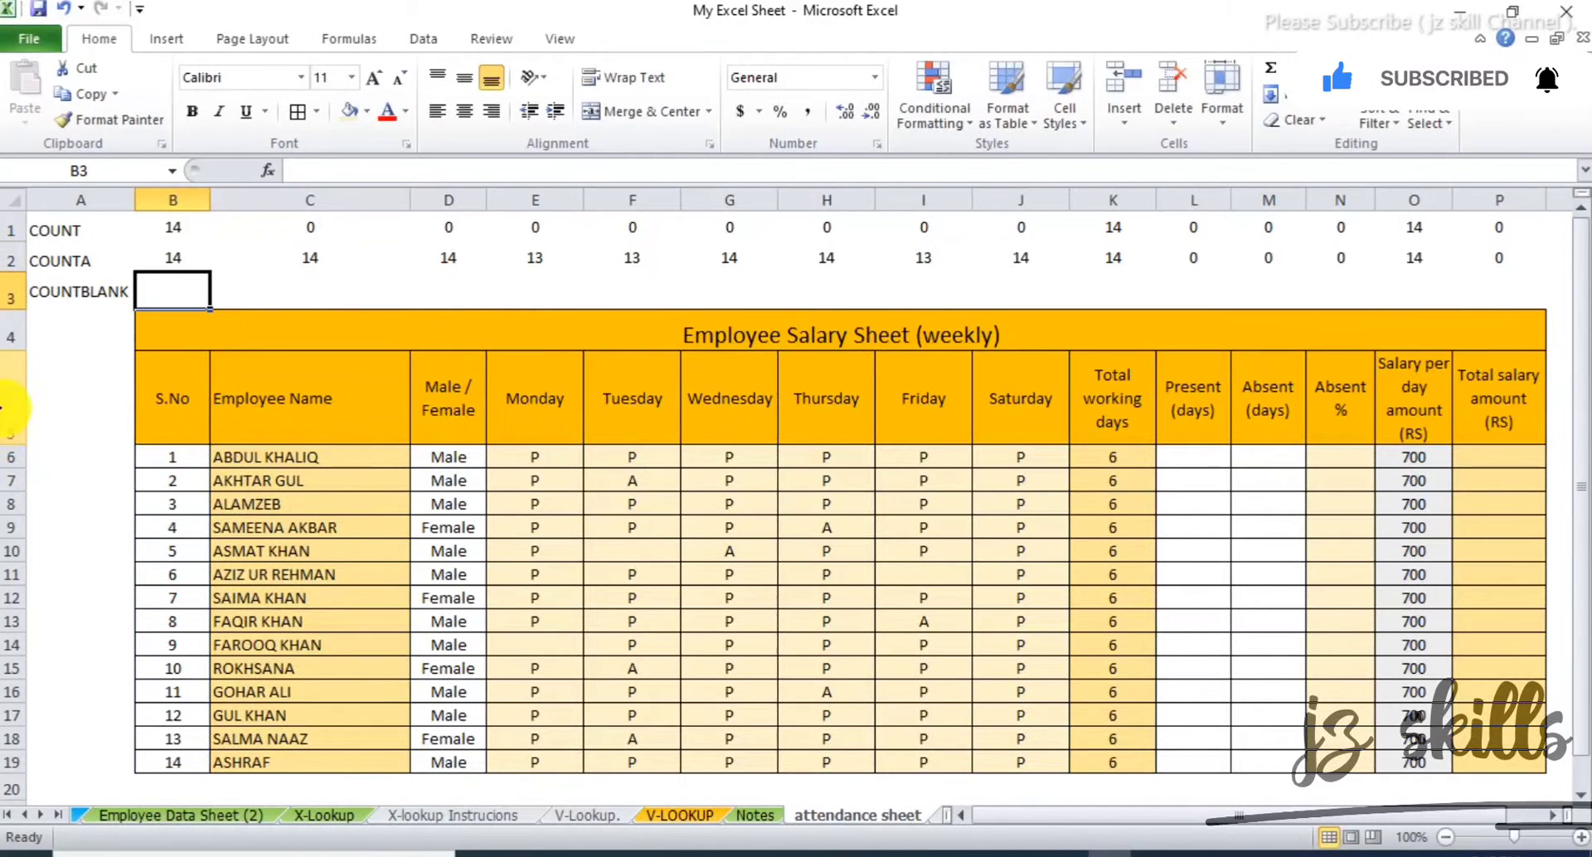
- Examine header row 5 against the S.No entries, and review the COUNTA formulas from B2 across to G2
click(4, 396)
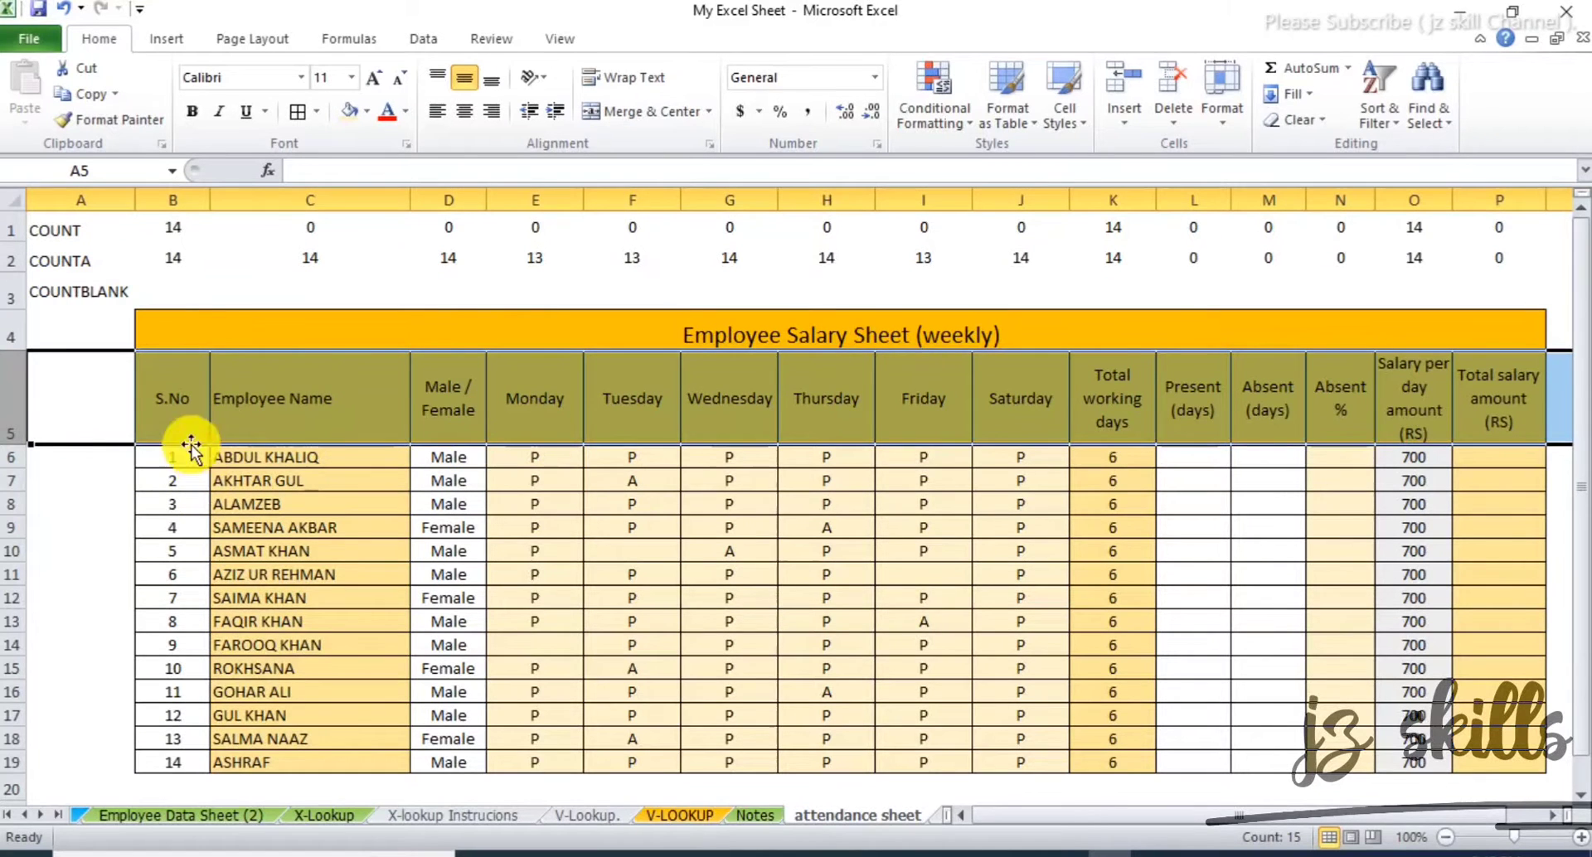
drag(191, 461, 174, 739)
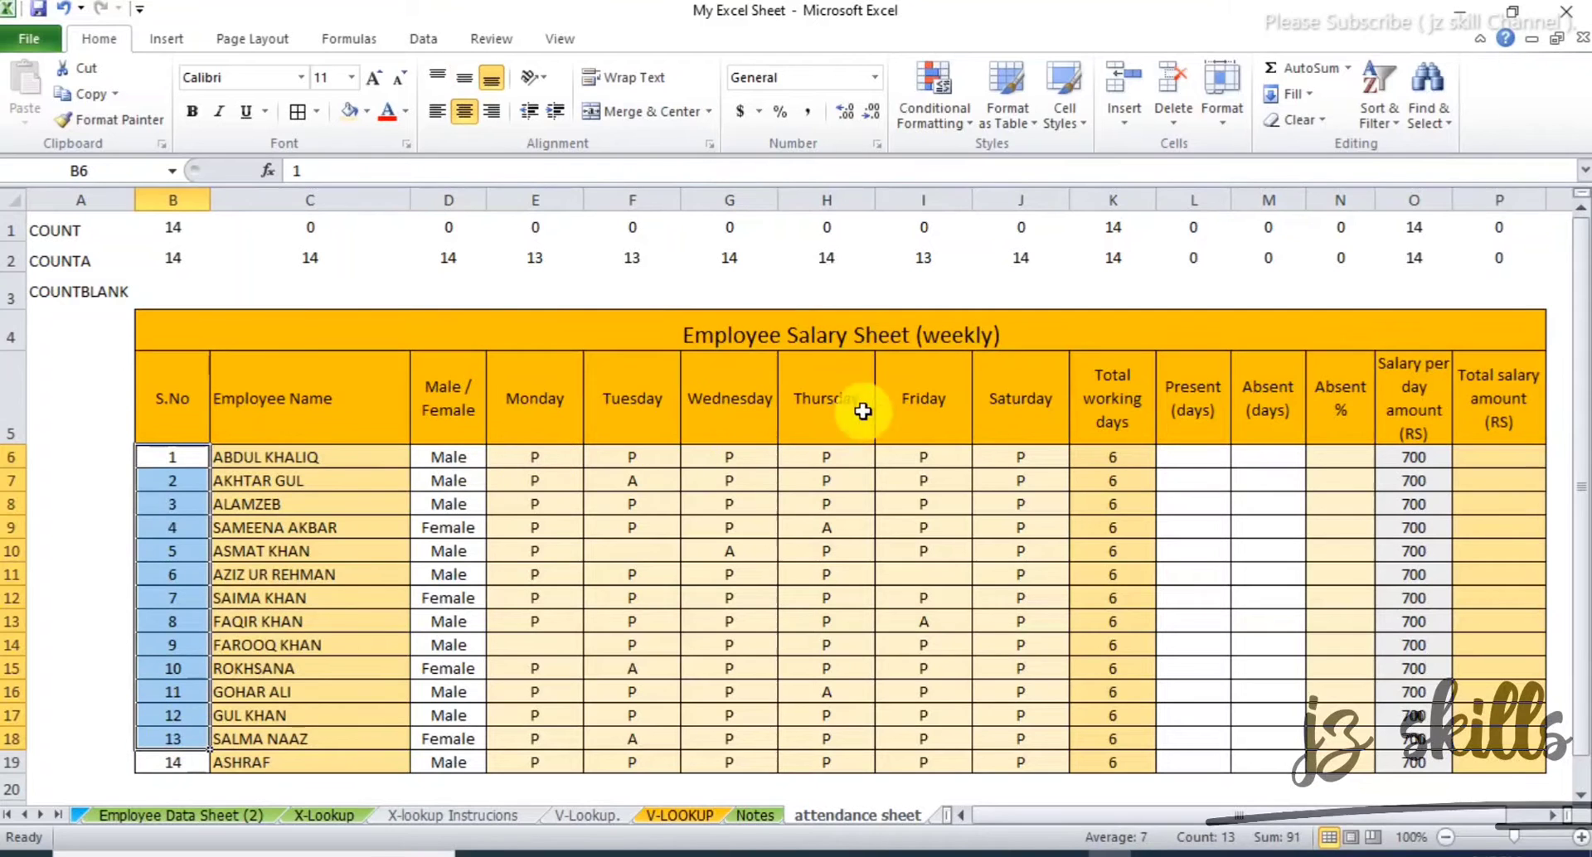
click(4, 378)
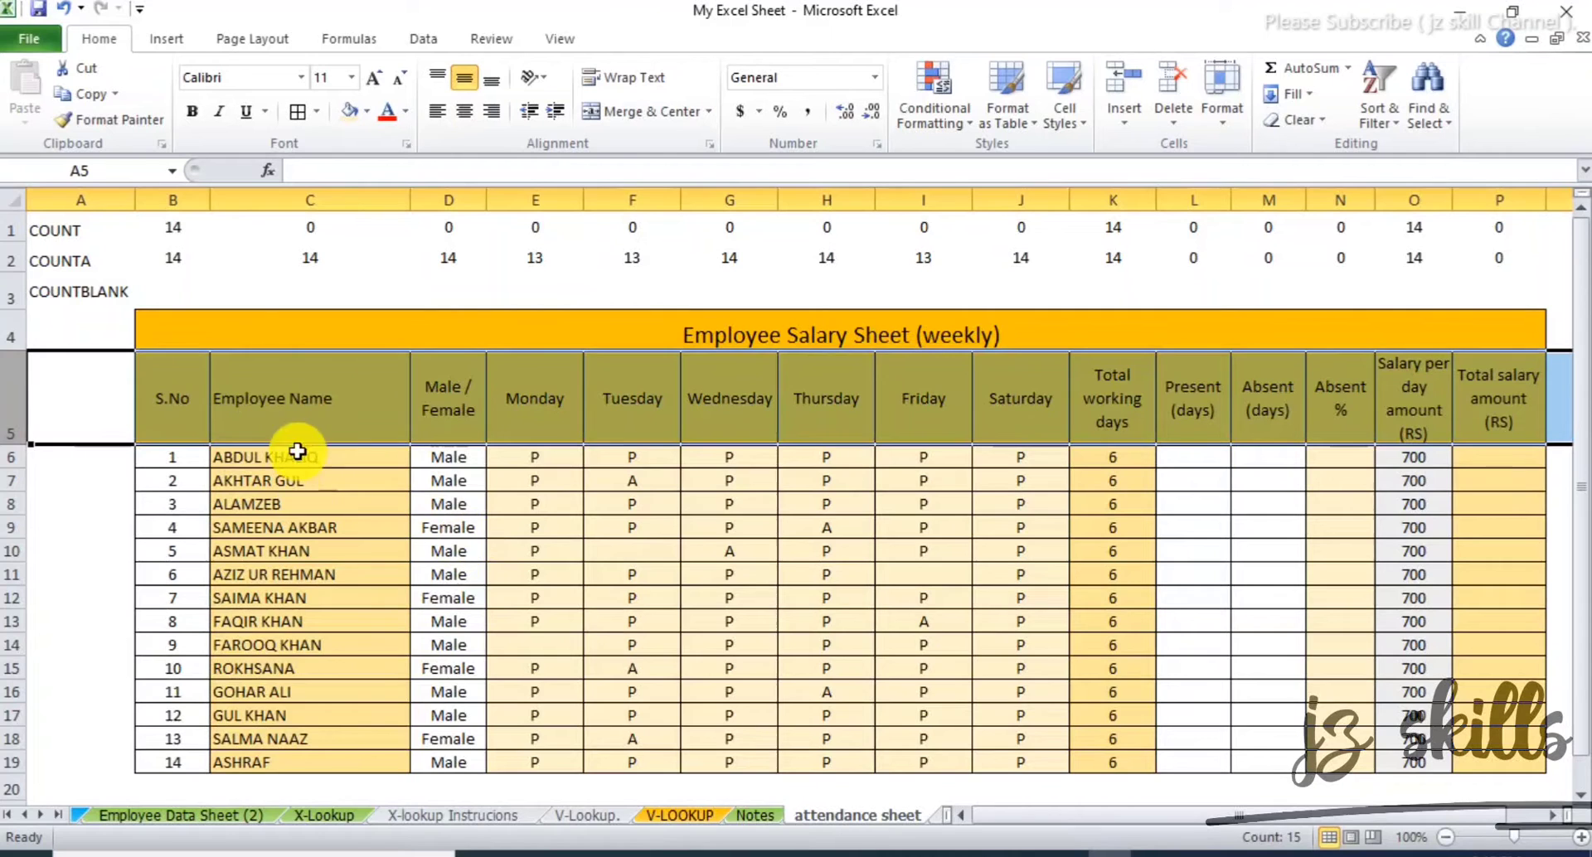
click(178, 261)
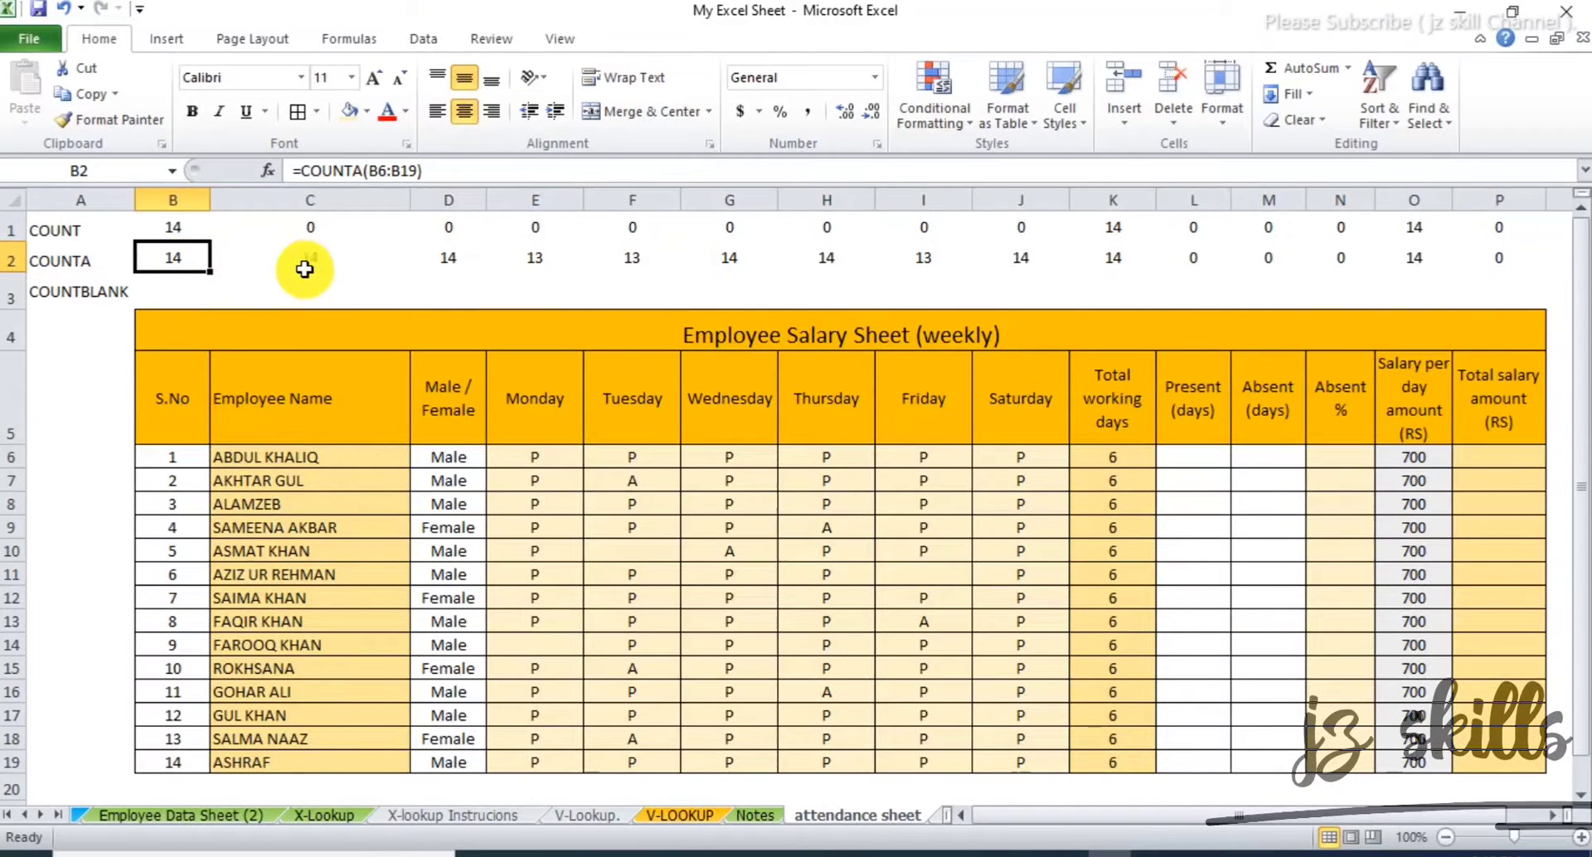
key(Right)
key(Right)
key(Right)
key(Right)
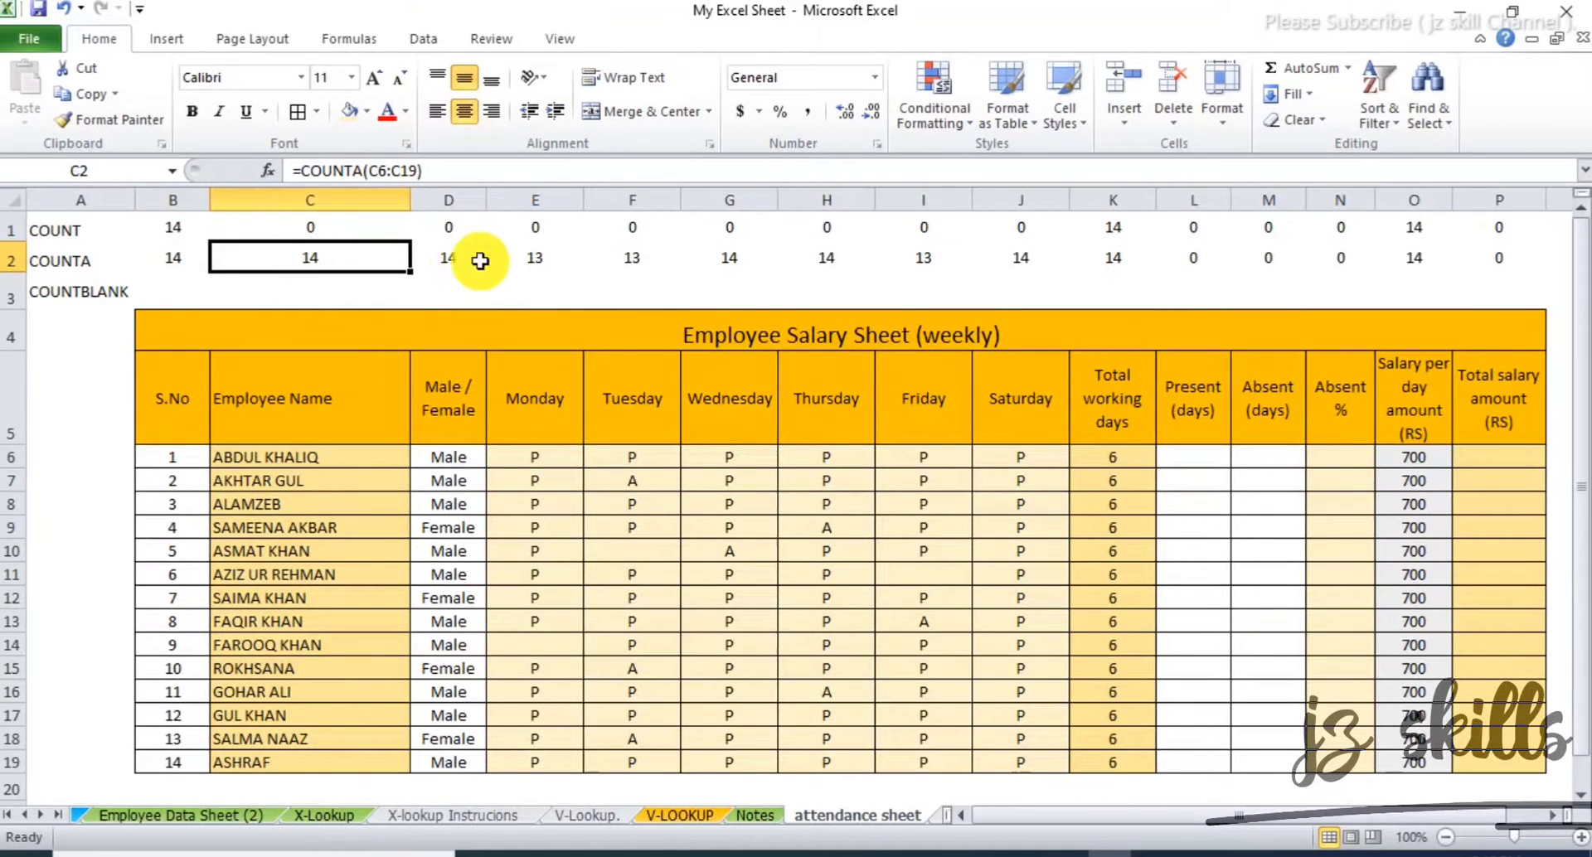
key(Right)
key(Right)
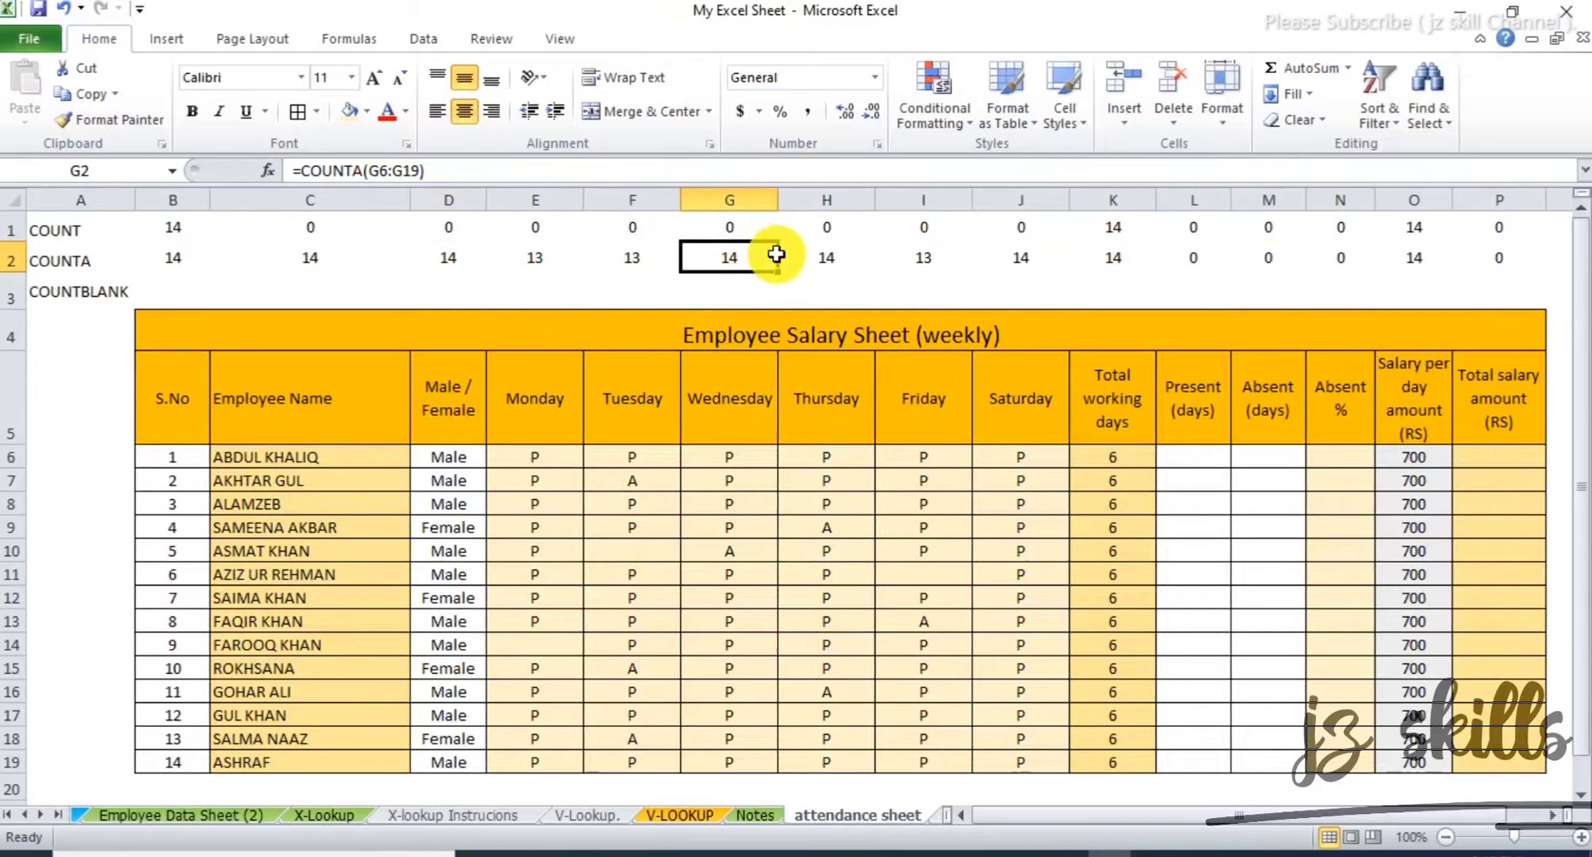
- Compare the COUNTA results in row 2 with the blank attendance cells F10, E14 and I11 and the filled name cell C6
drag(535, 257, 611, 259)
click(633, 550)
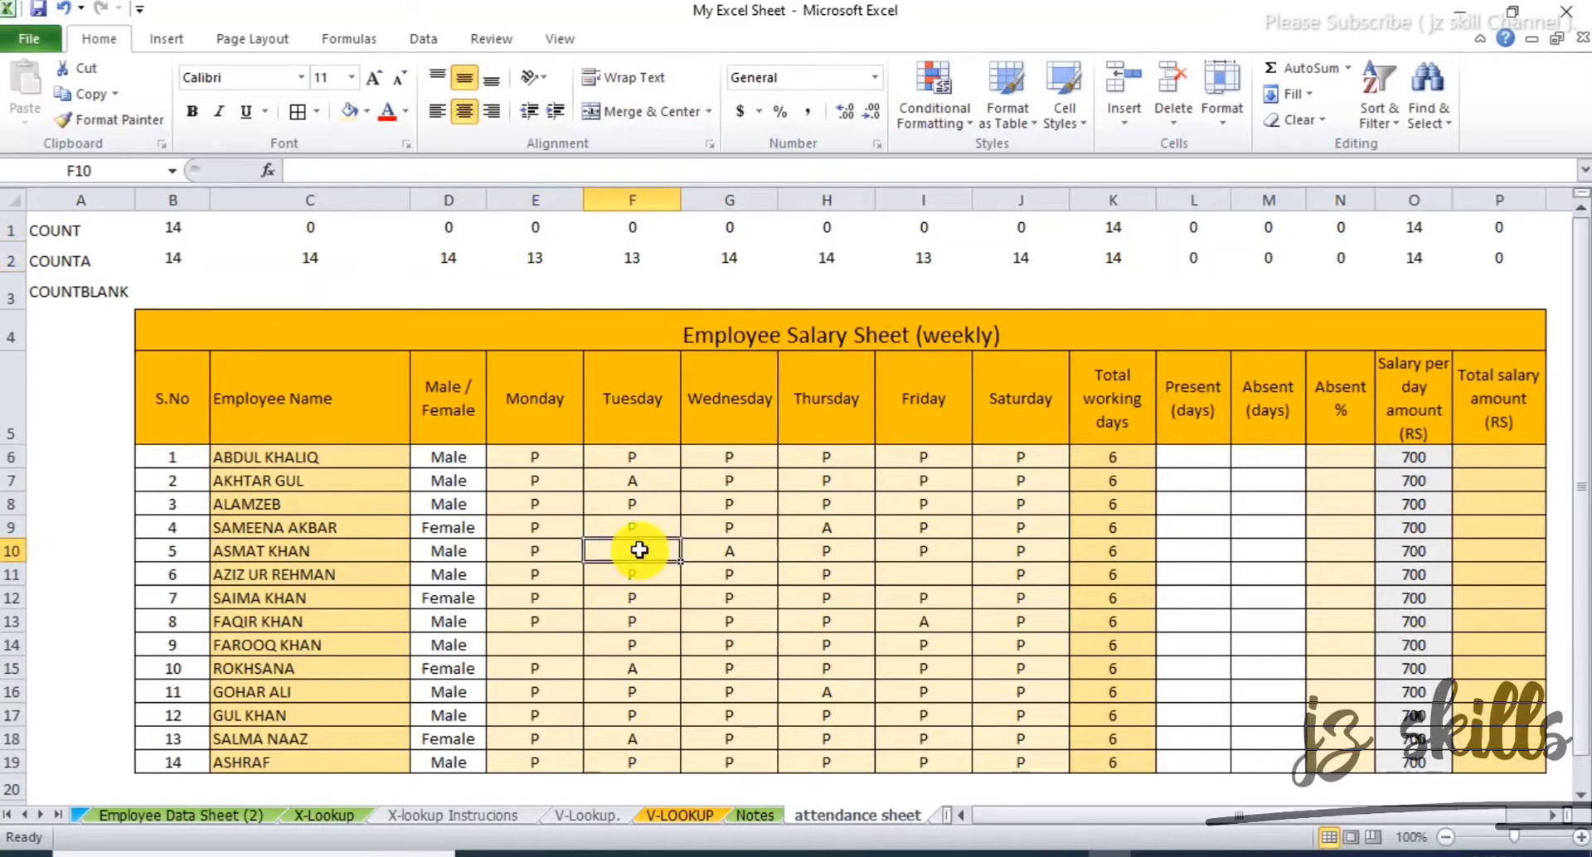
click(543, 645)
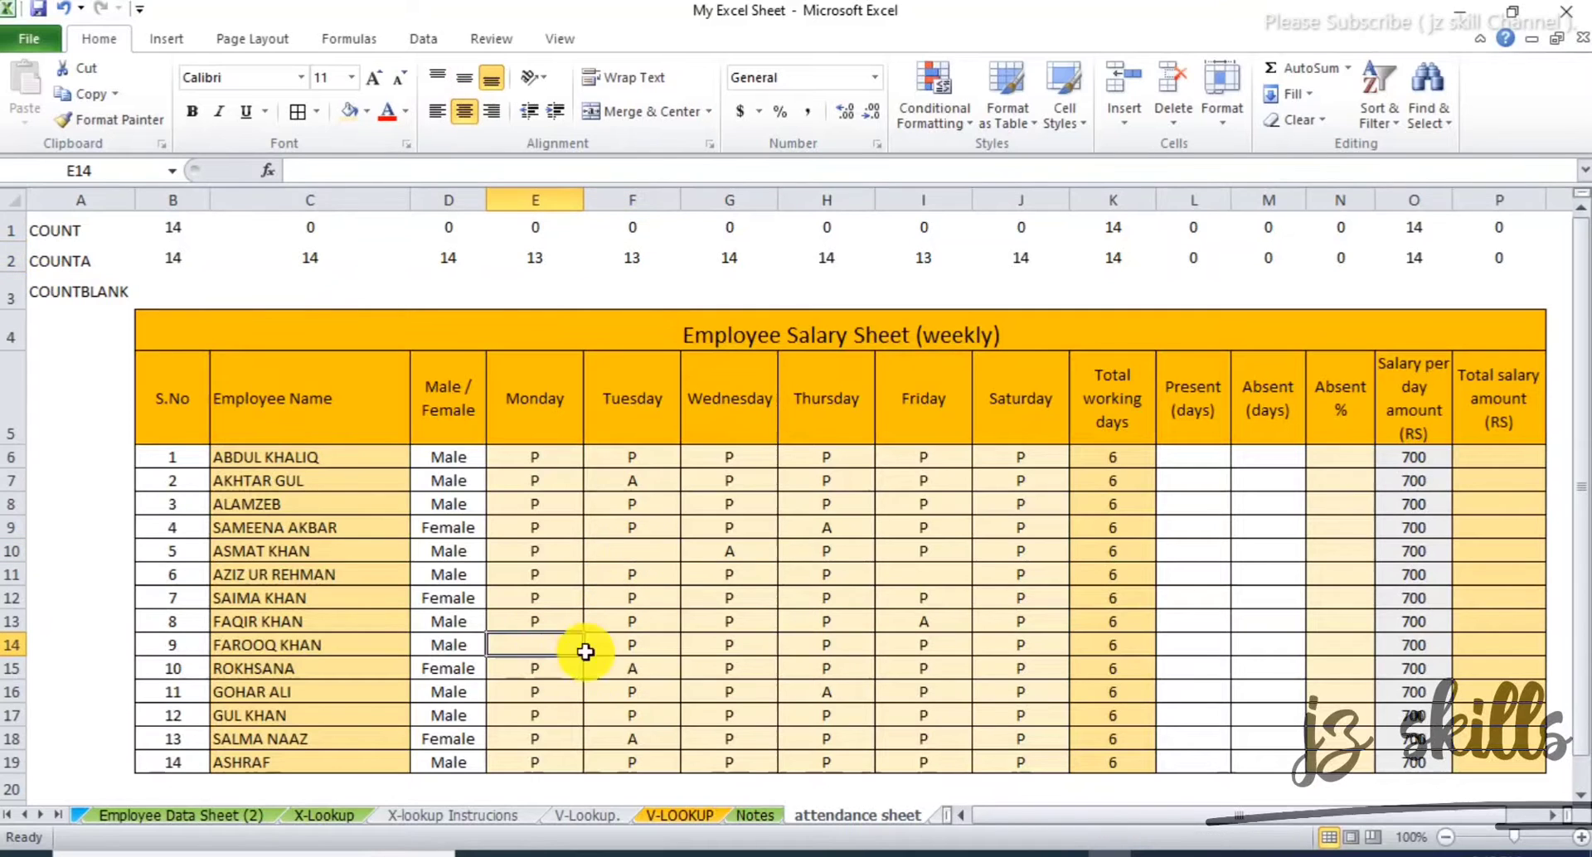
click(924, 575)
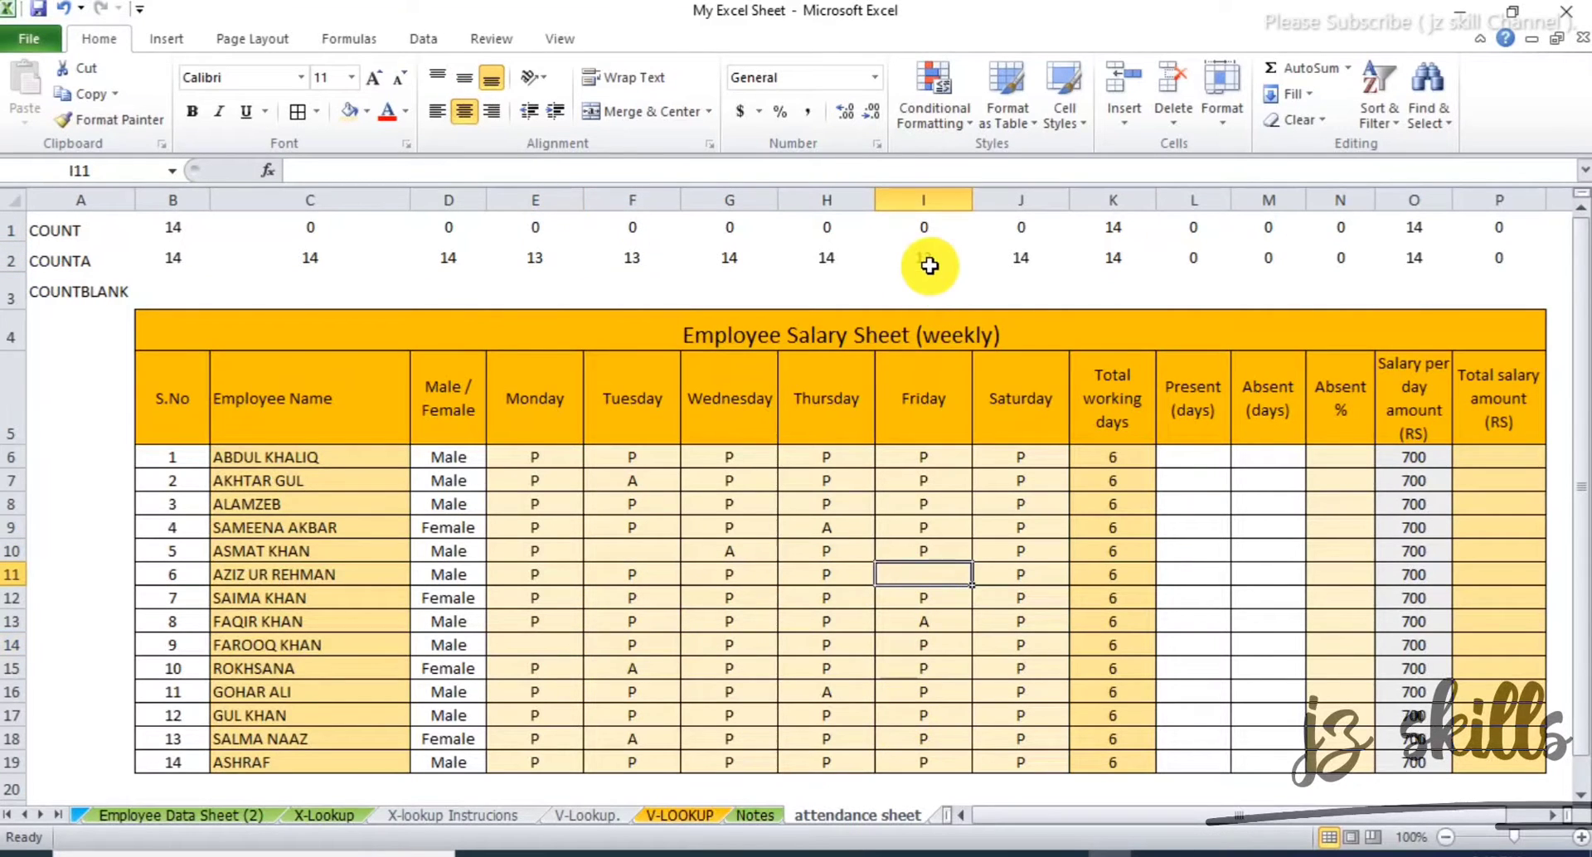
click(117, 254)
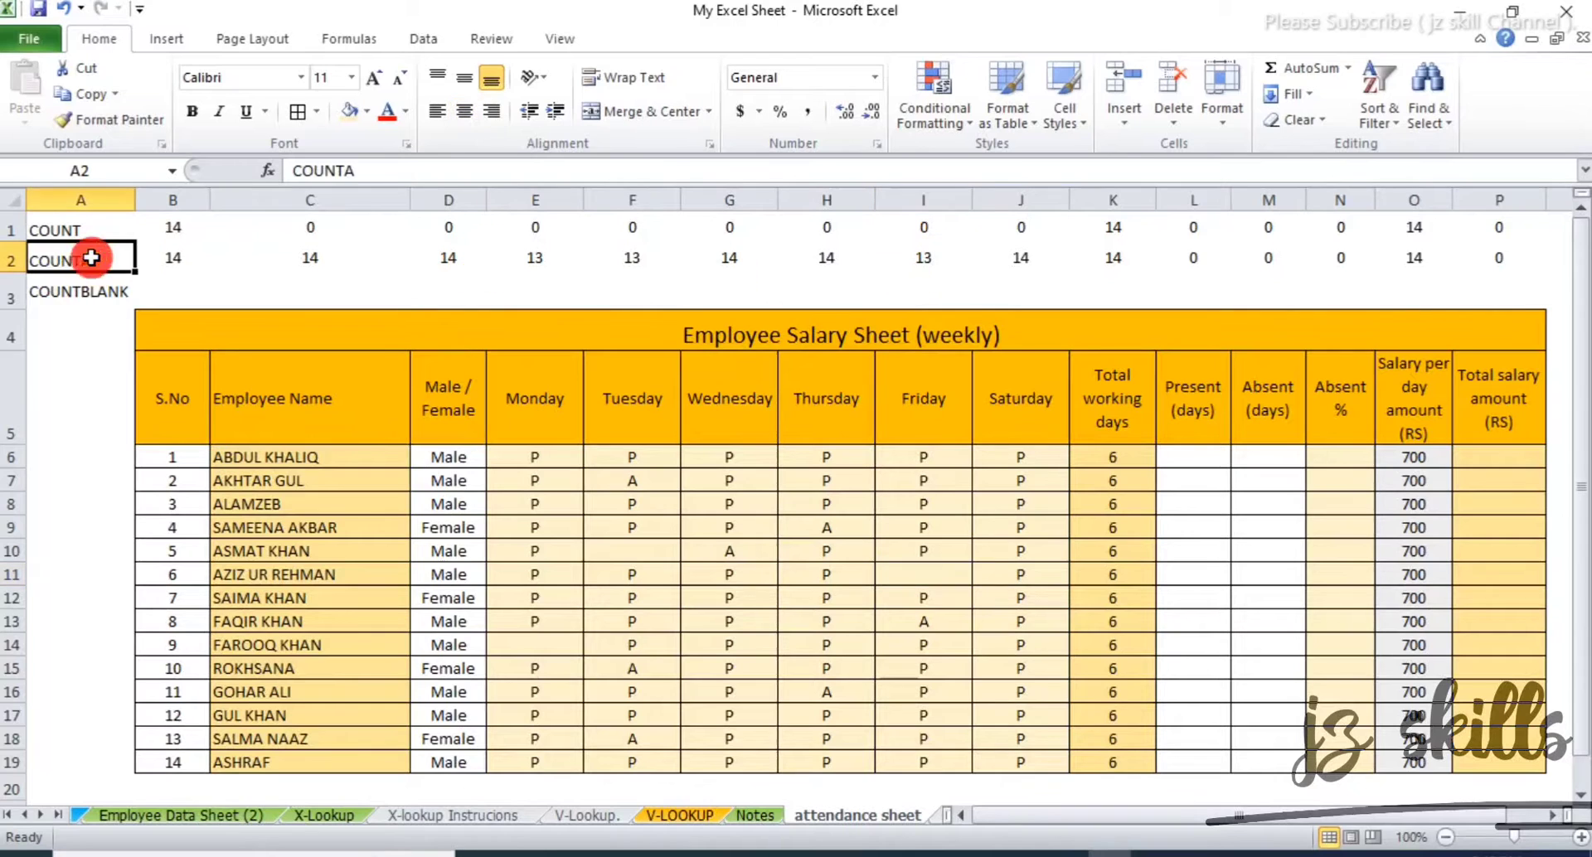
click(183, 260)
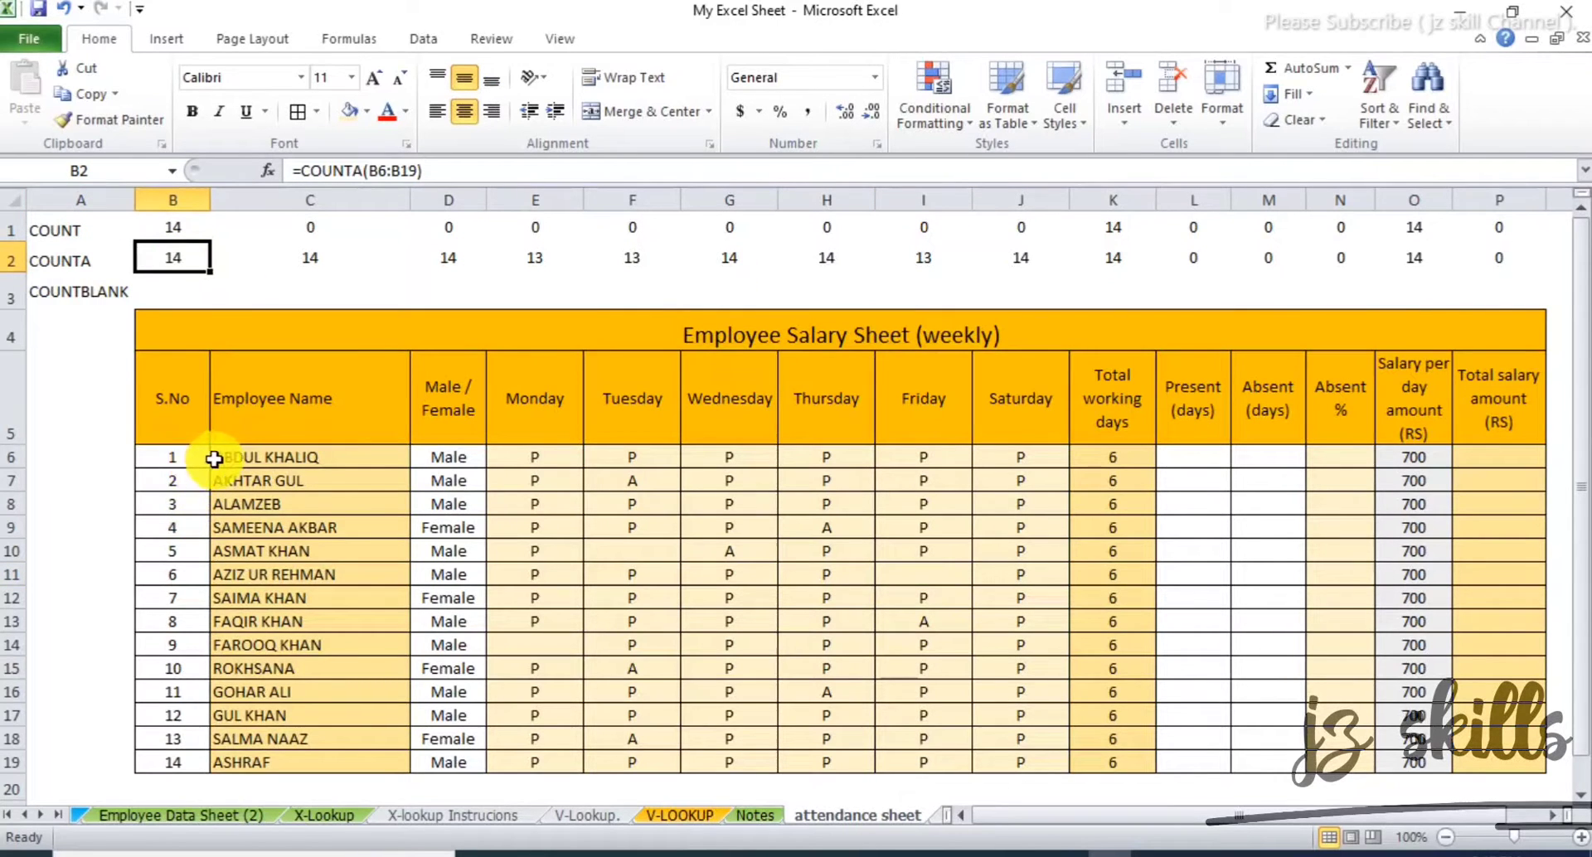
click(309, 455)
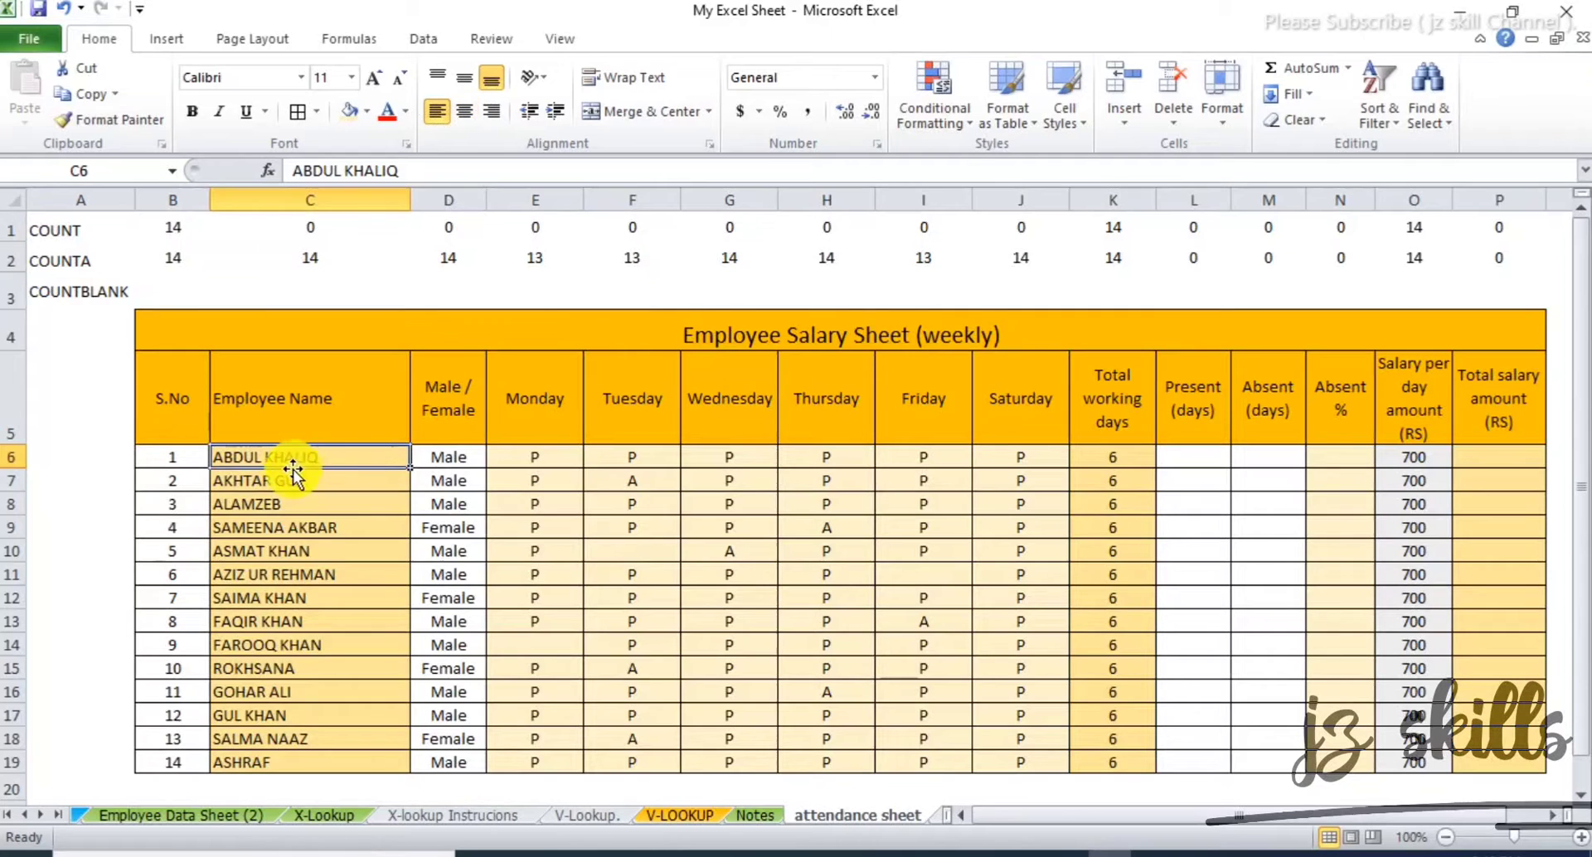
- Enter A in the blank Tuesday cell F10 and check the COUNTA result in F2
click(630, 552)
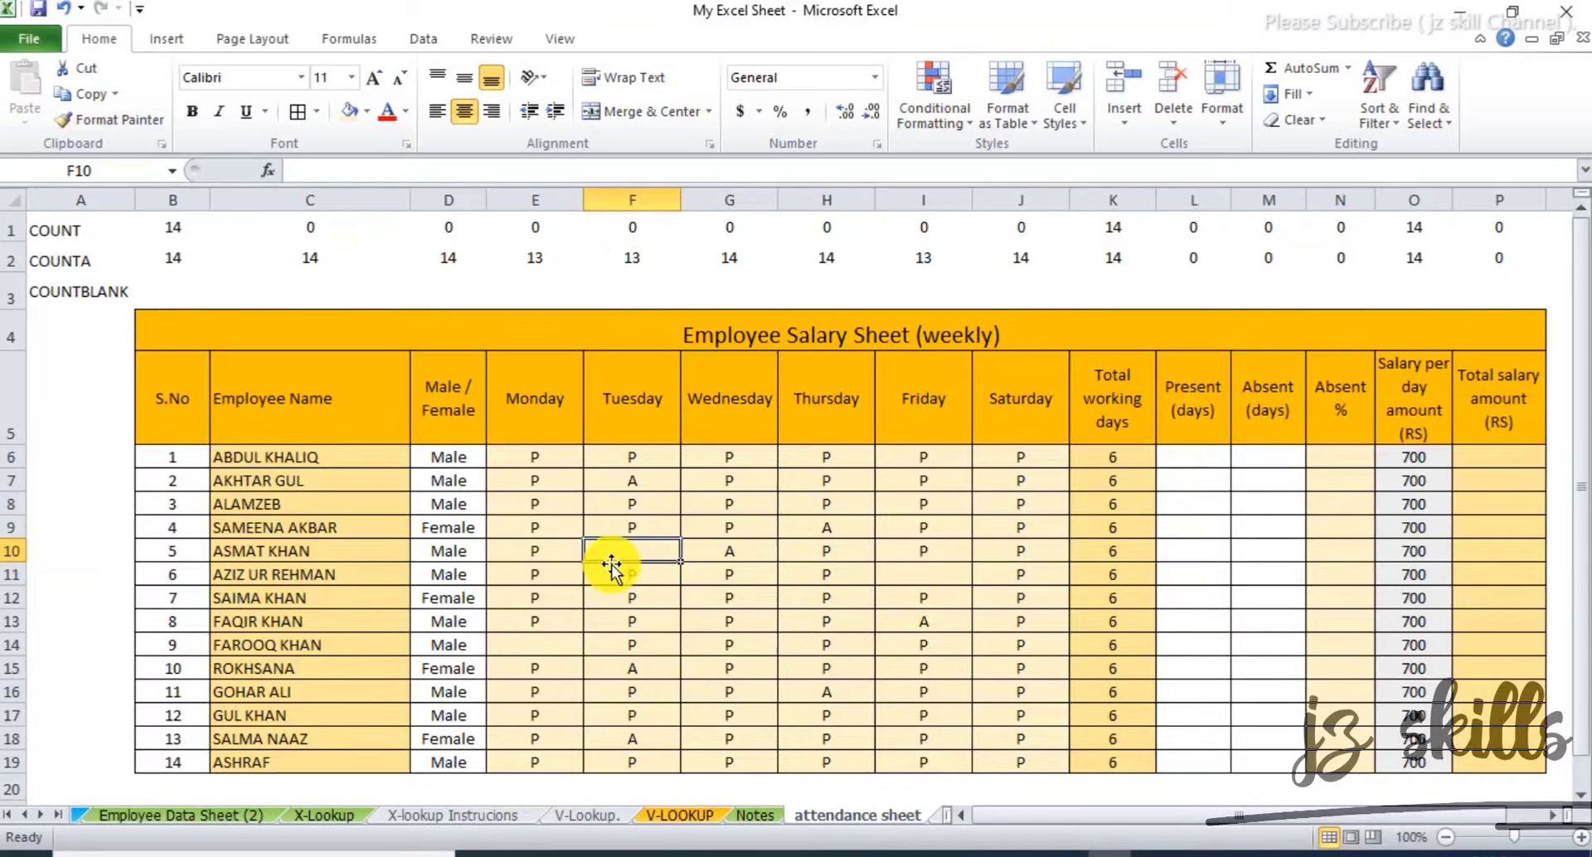
text(A)
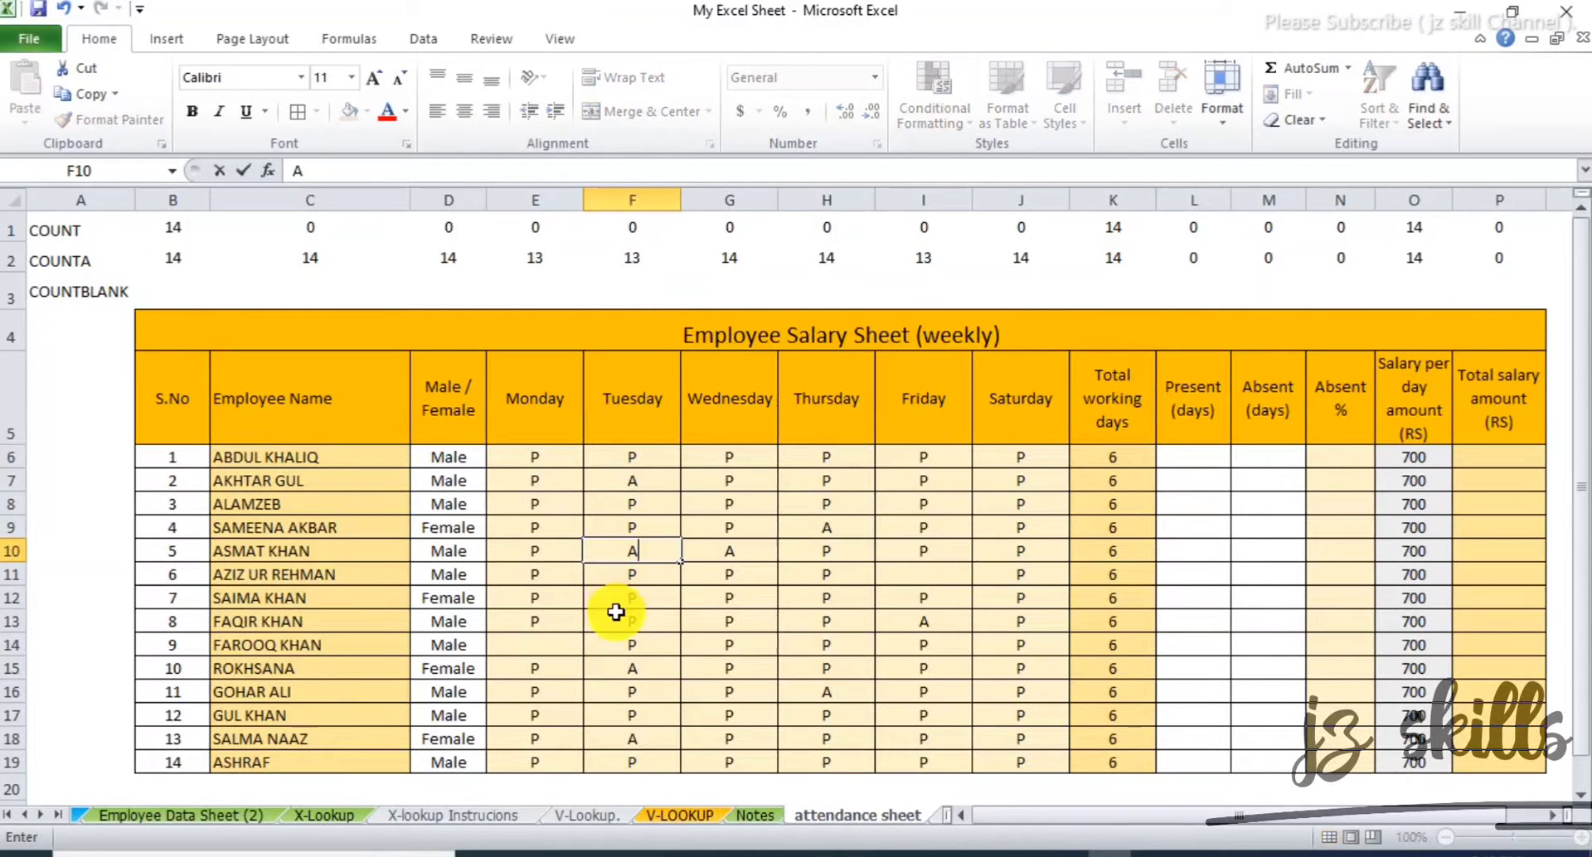
key(Return)
click(633, 257)
- Clear the Tuesday attendance entries in F9 and F13 and check the COUNTA result in F2
click(655, 527)
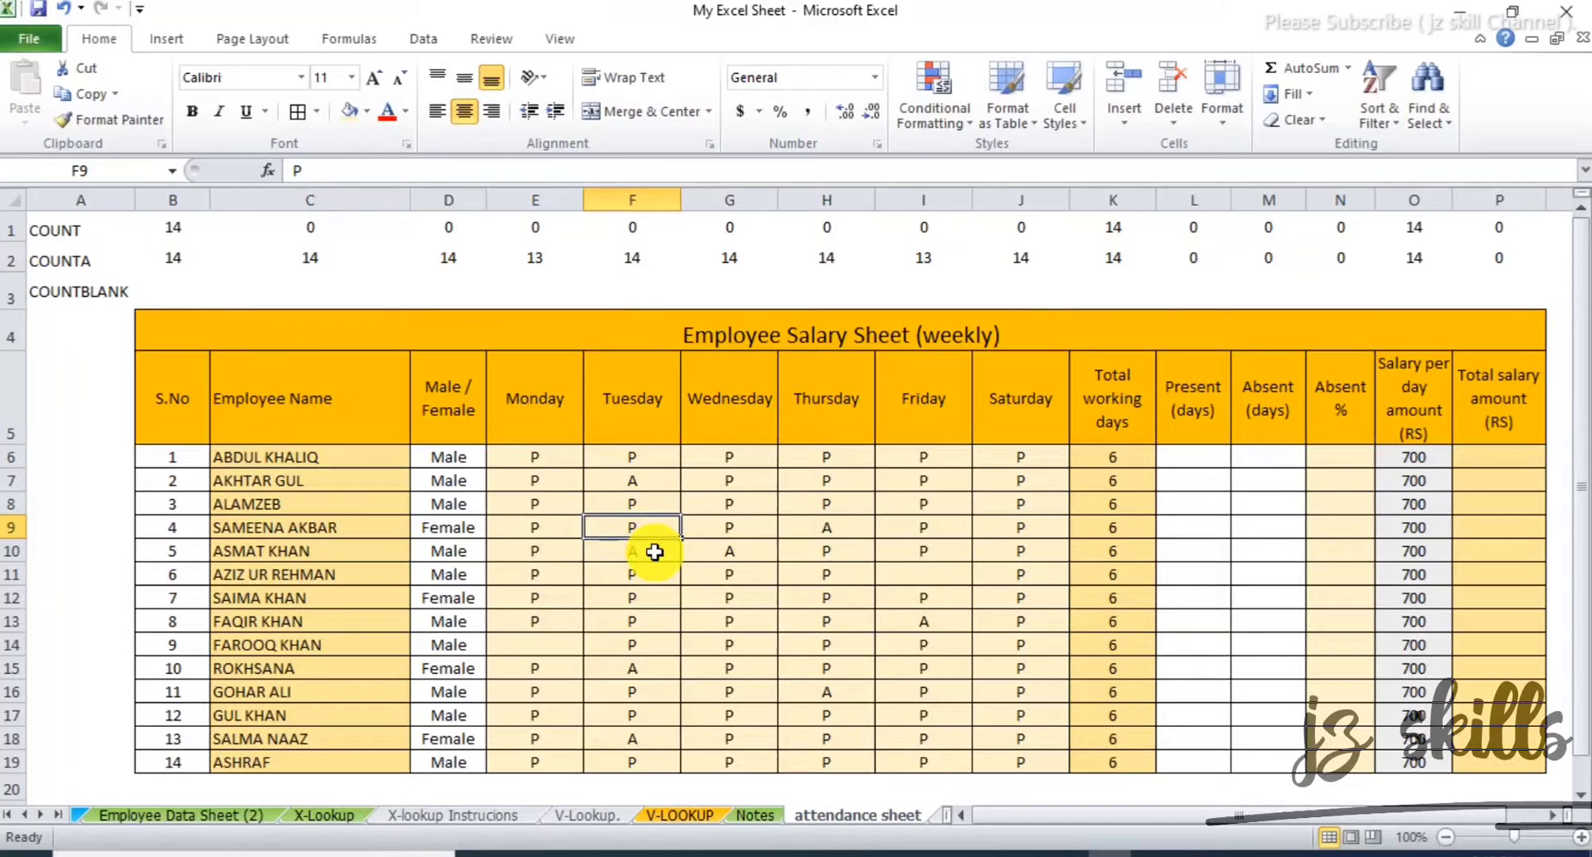
key(Delete)
click(642, 622)
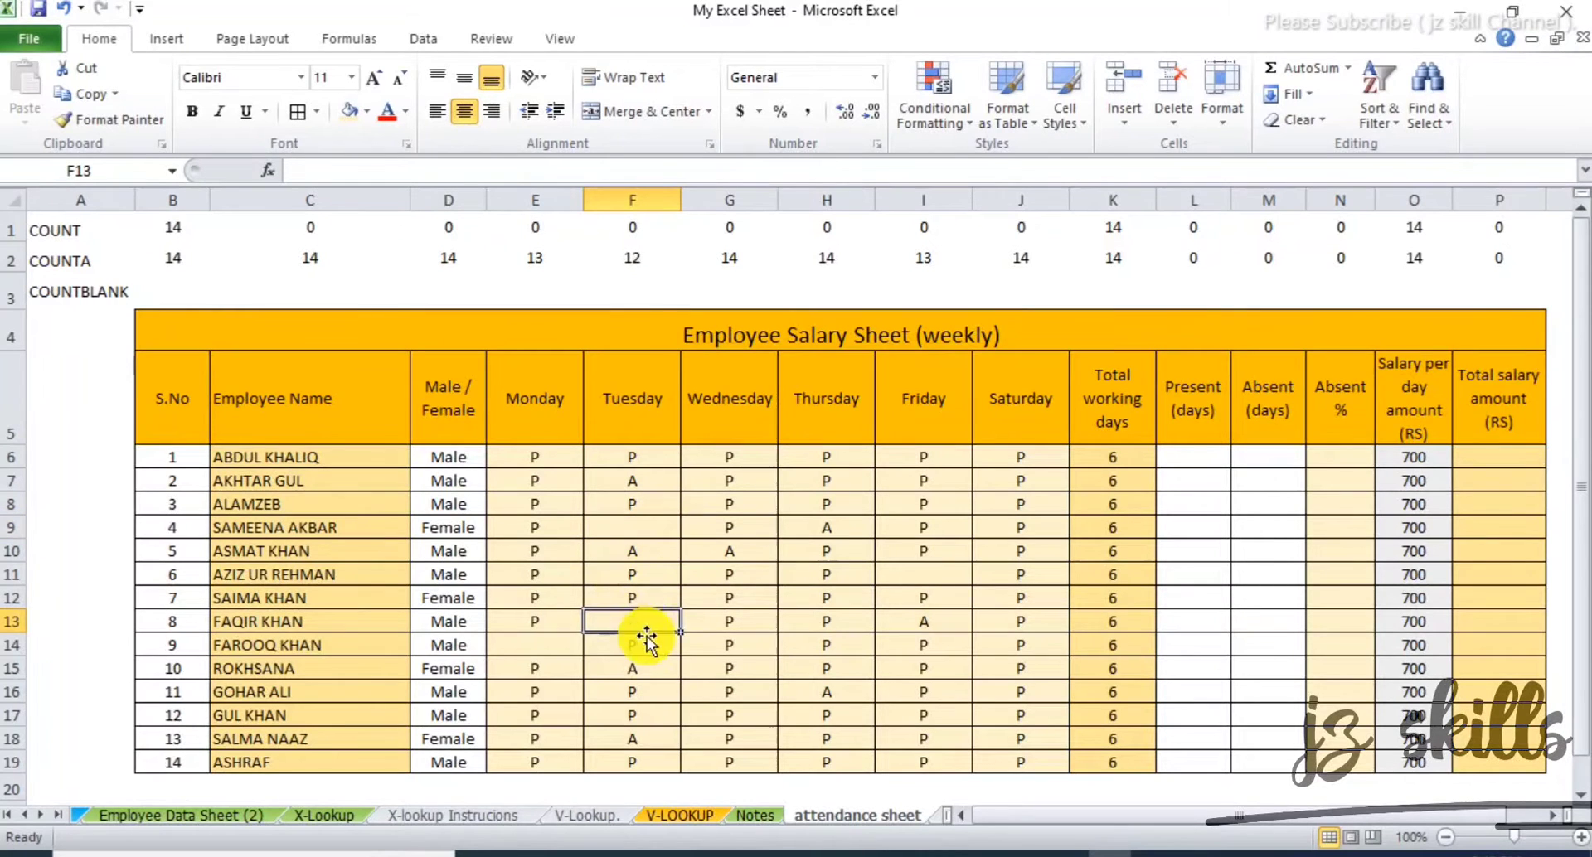
key(Delete)
click(645, 266)
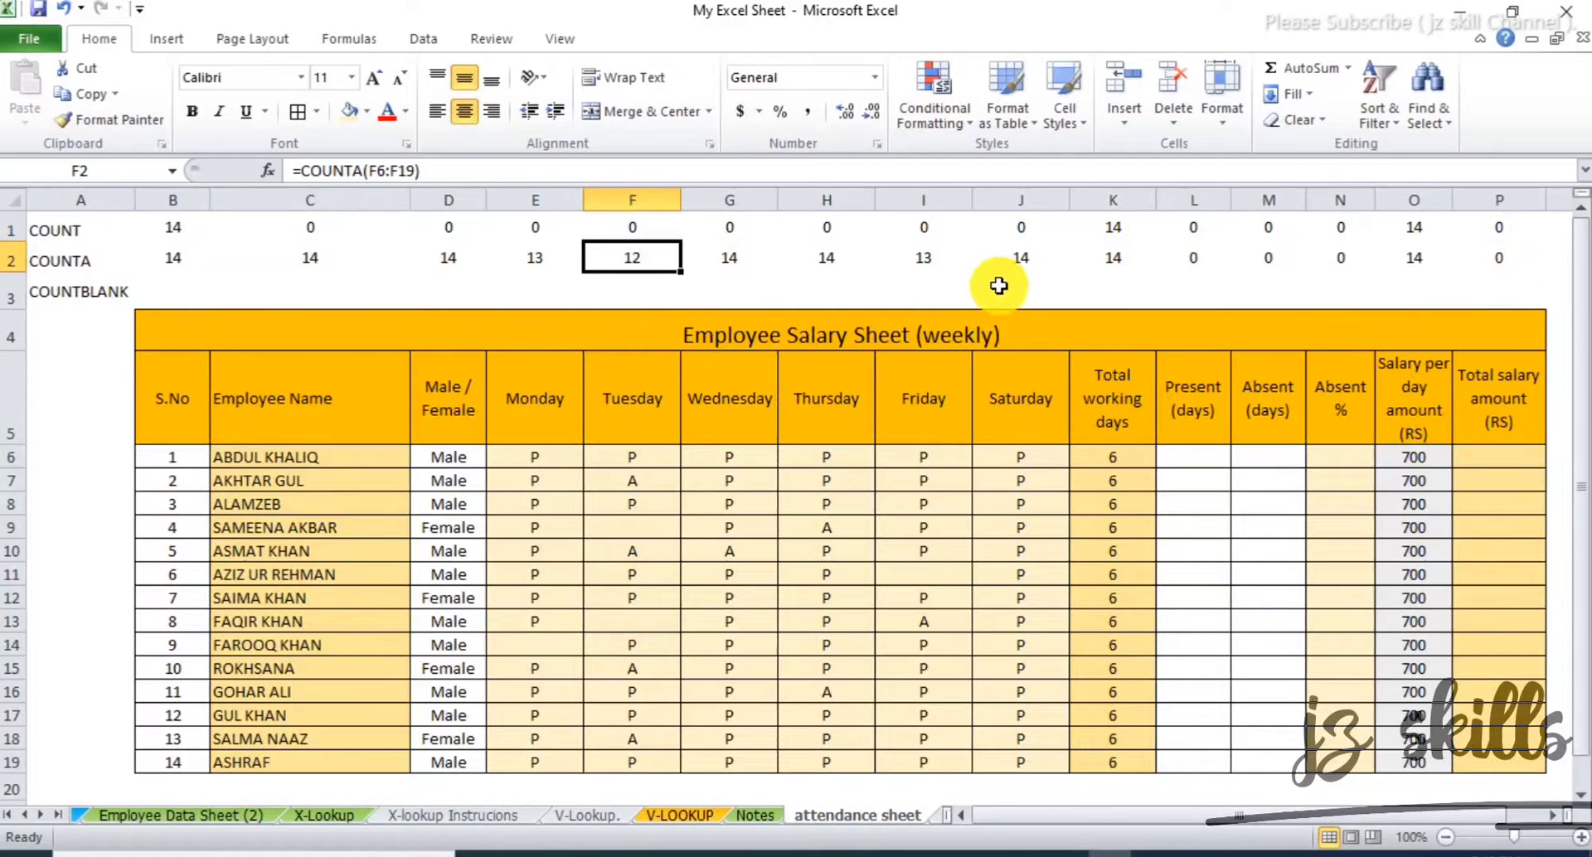
- Enter =COUNTBLANK(B6:B19) in cell B3 to count the blank cells in the S.No column
click(167, 281)
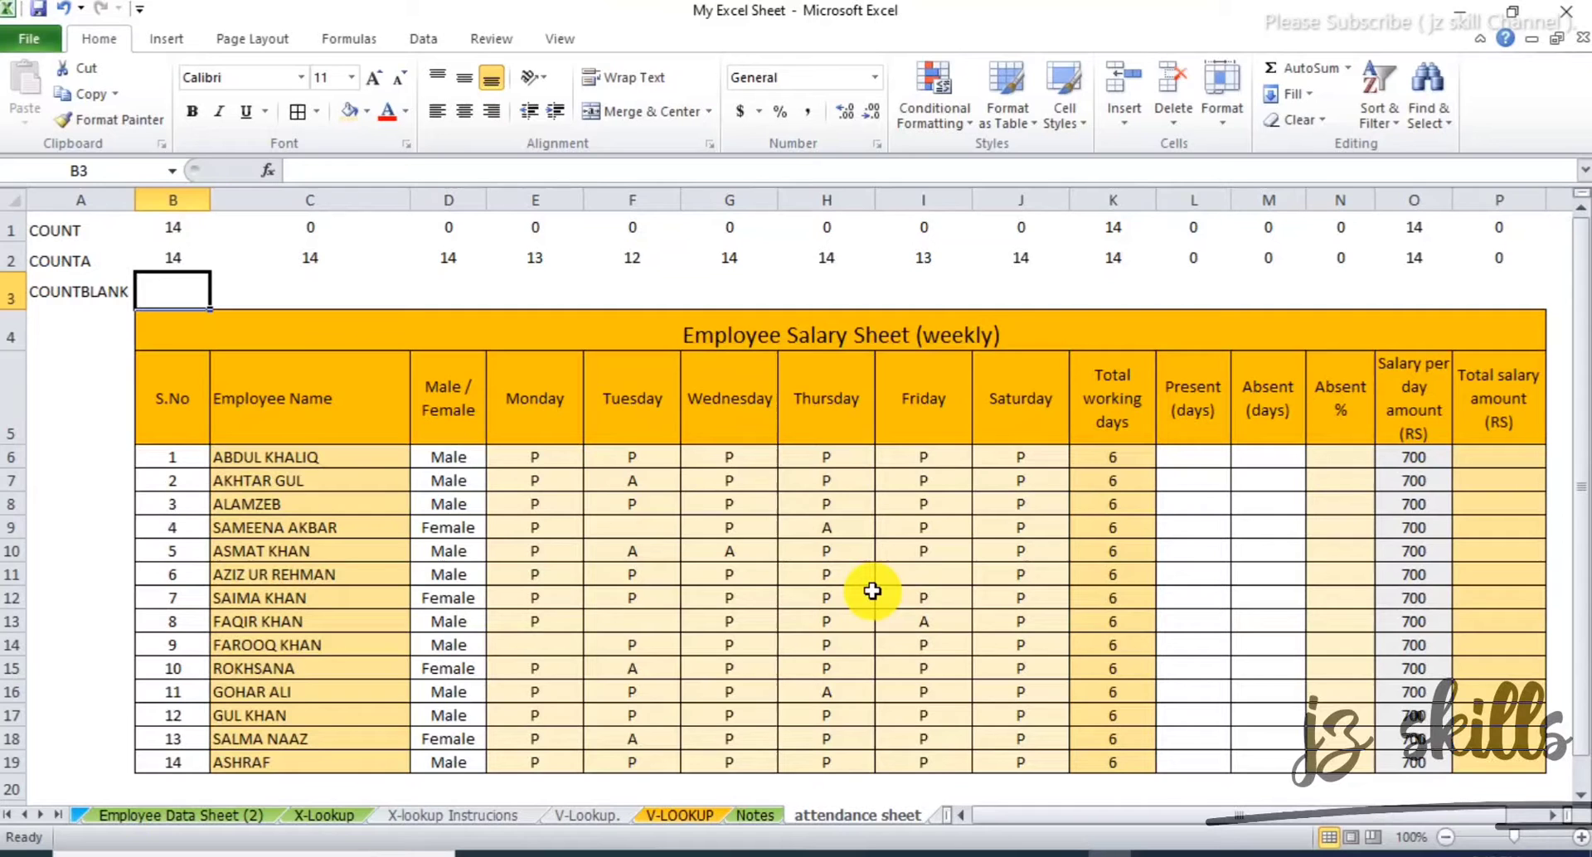
text(=)
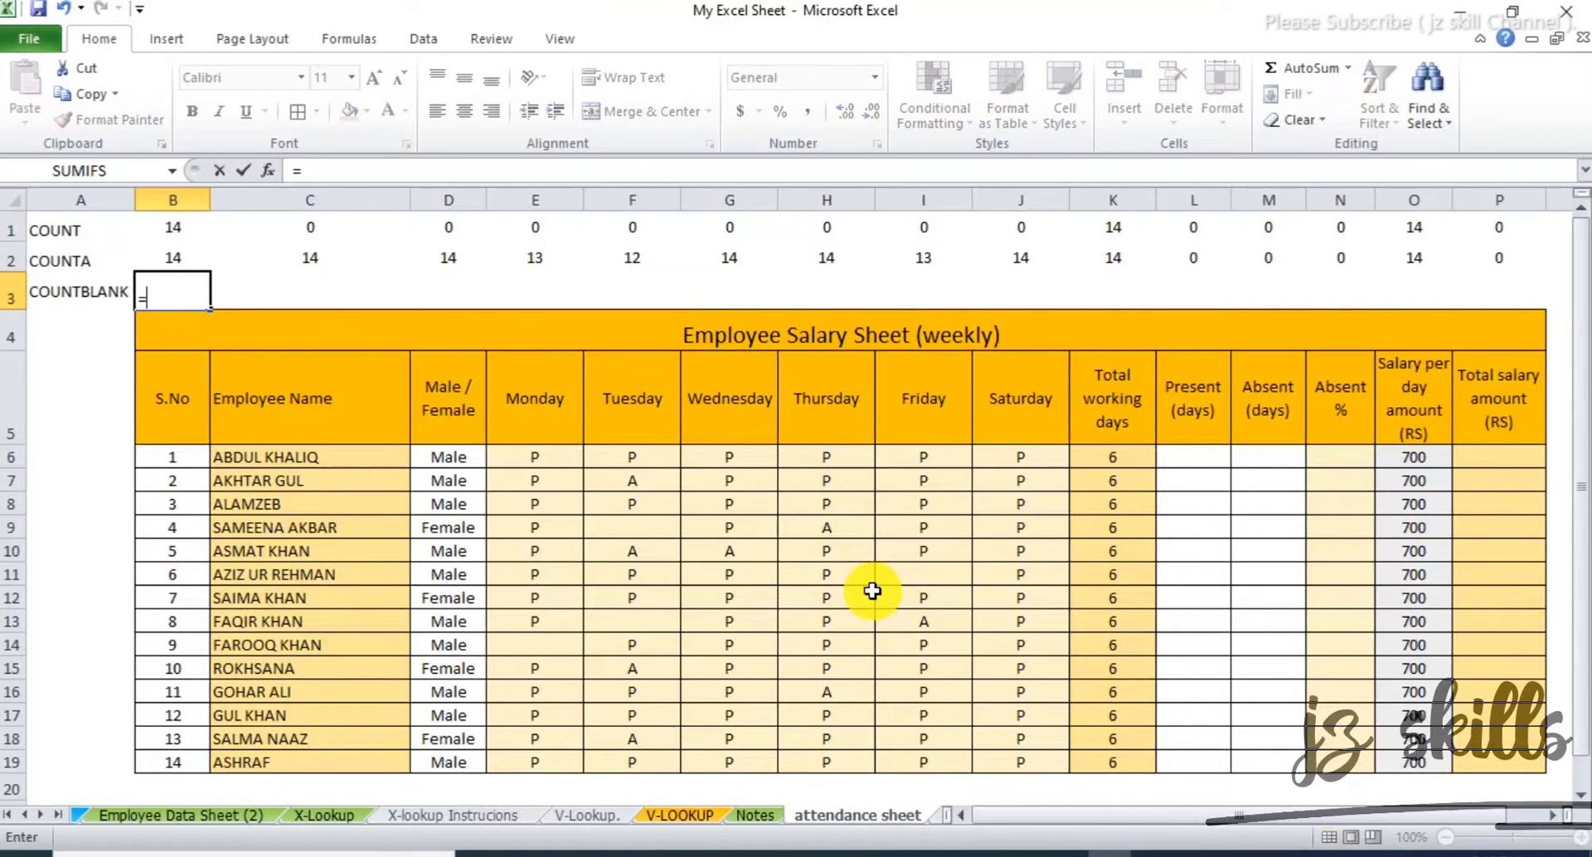
text(COUNT)
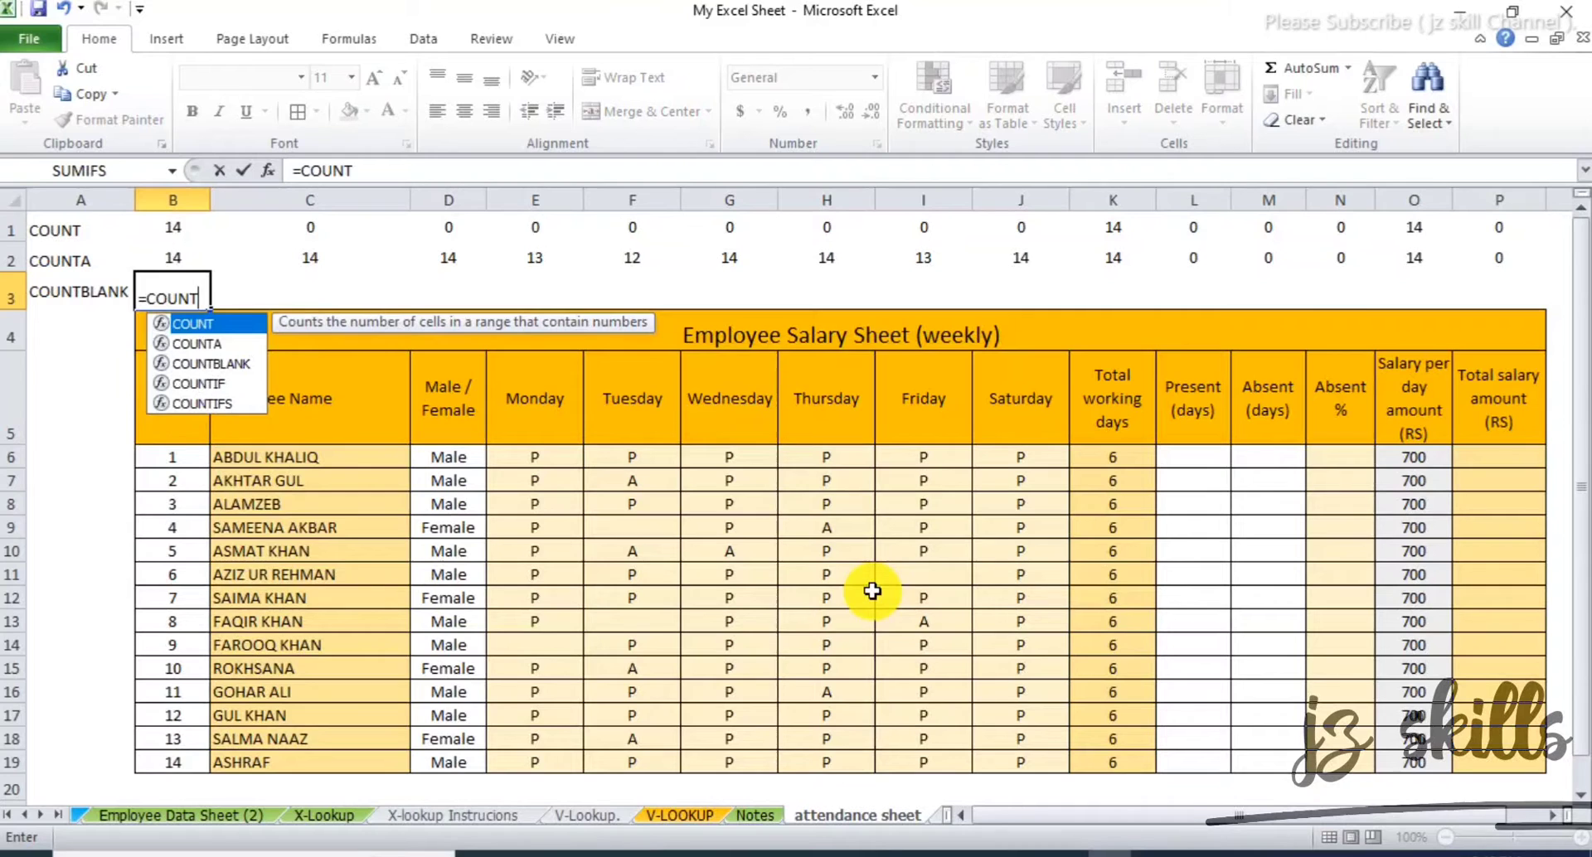
text(BLANK)
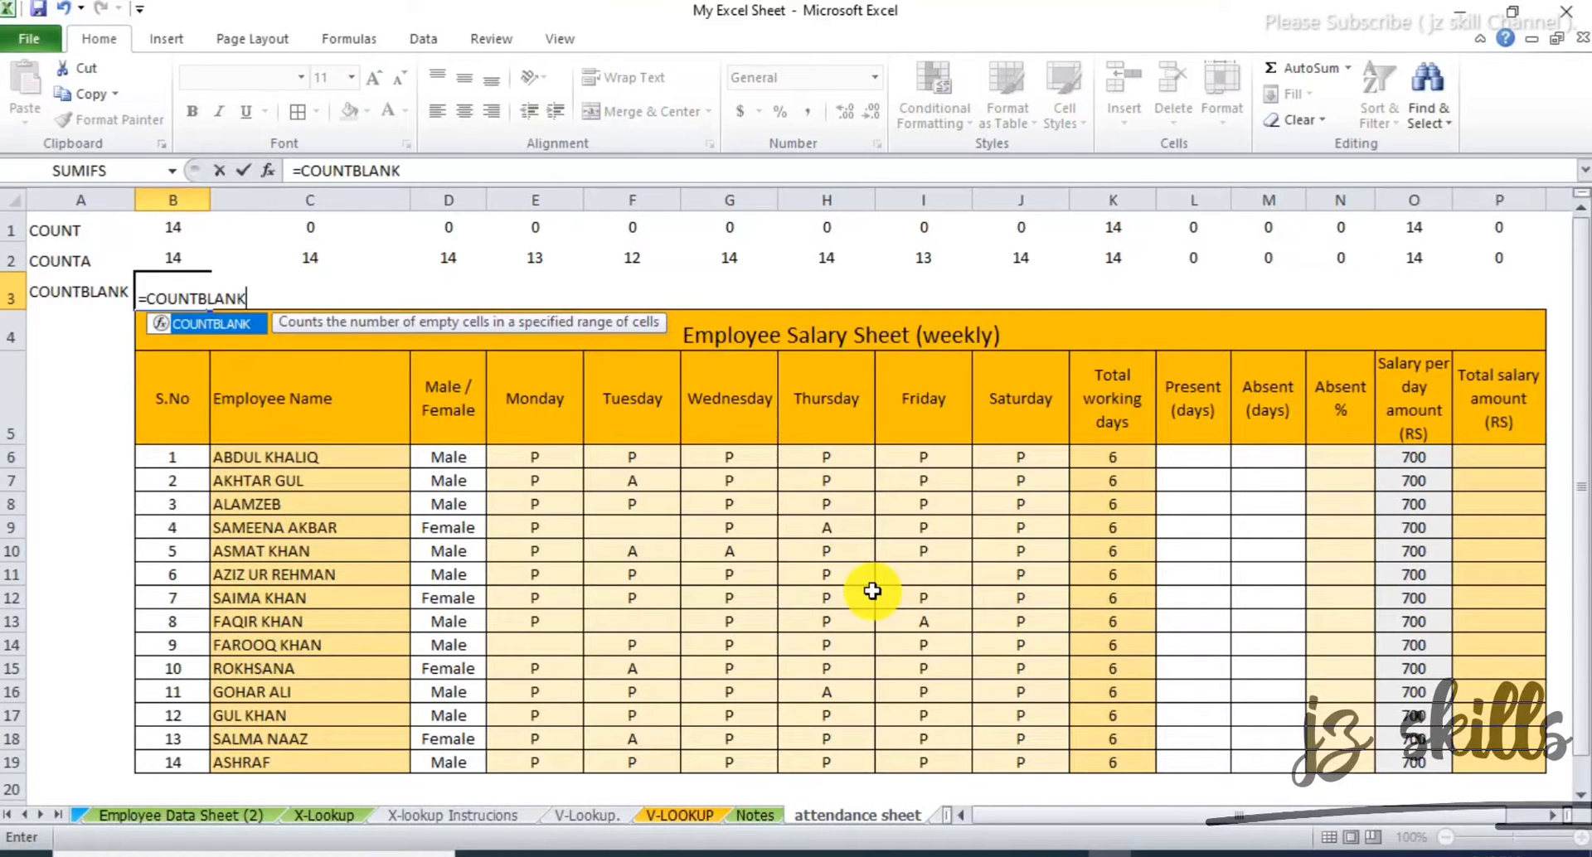
text(()
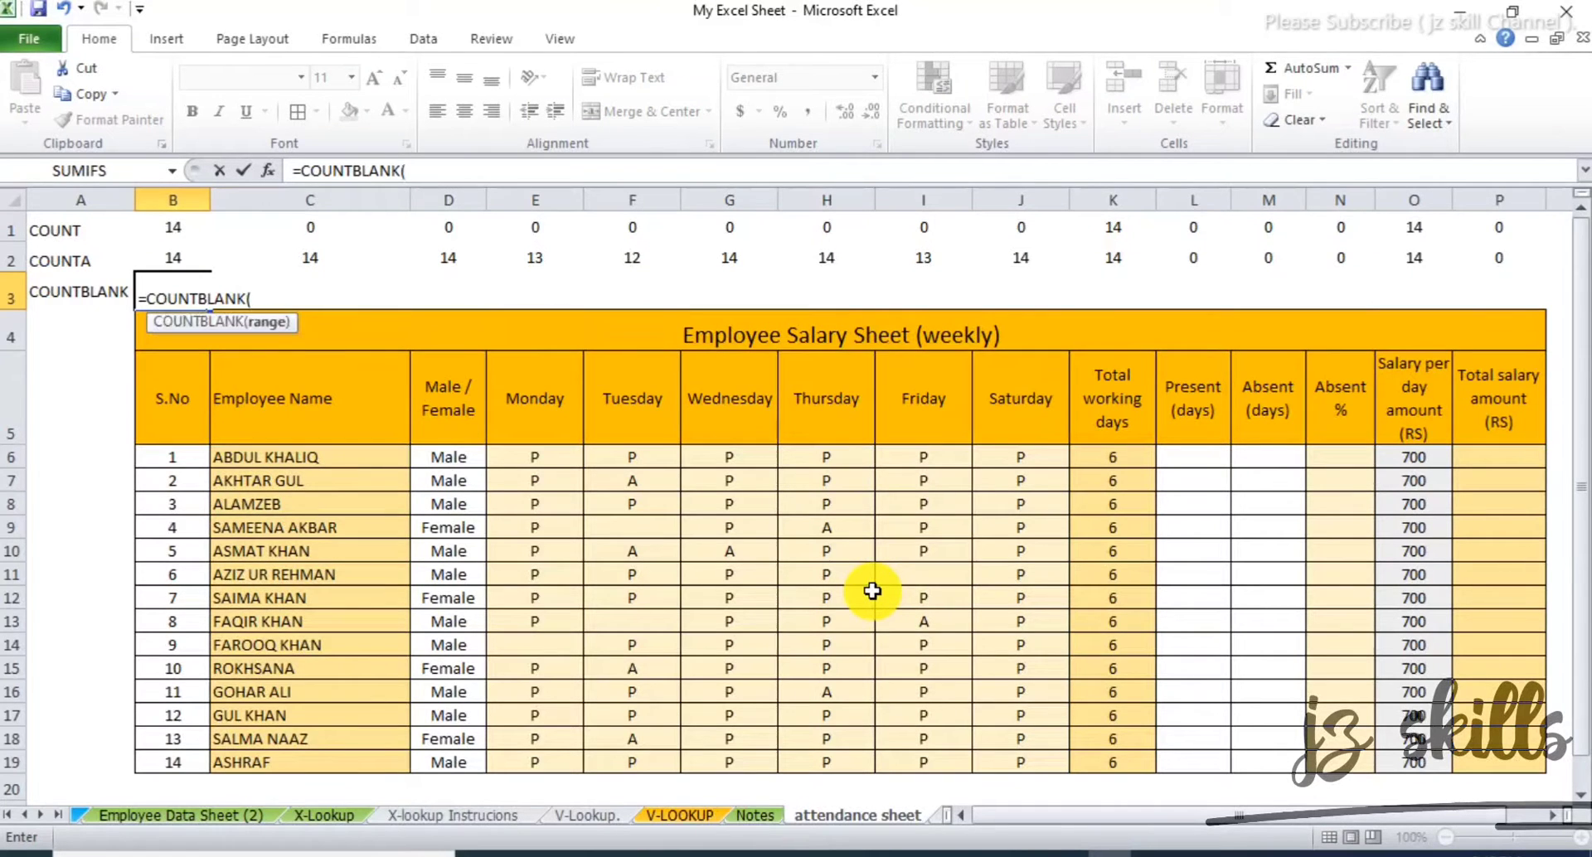
drag(174, 457, 174, 762)
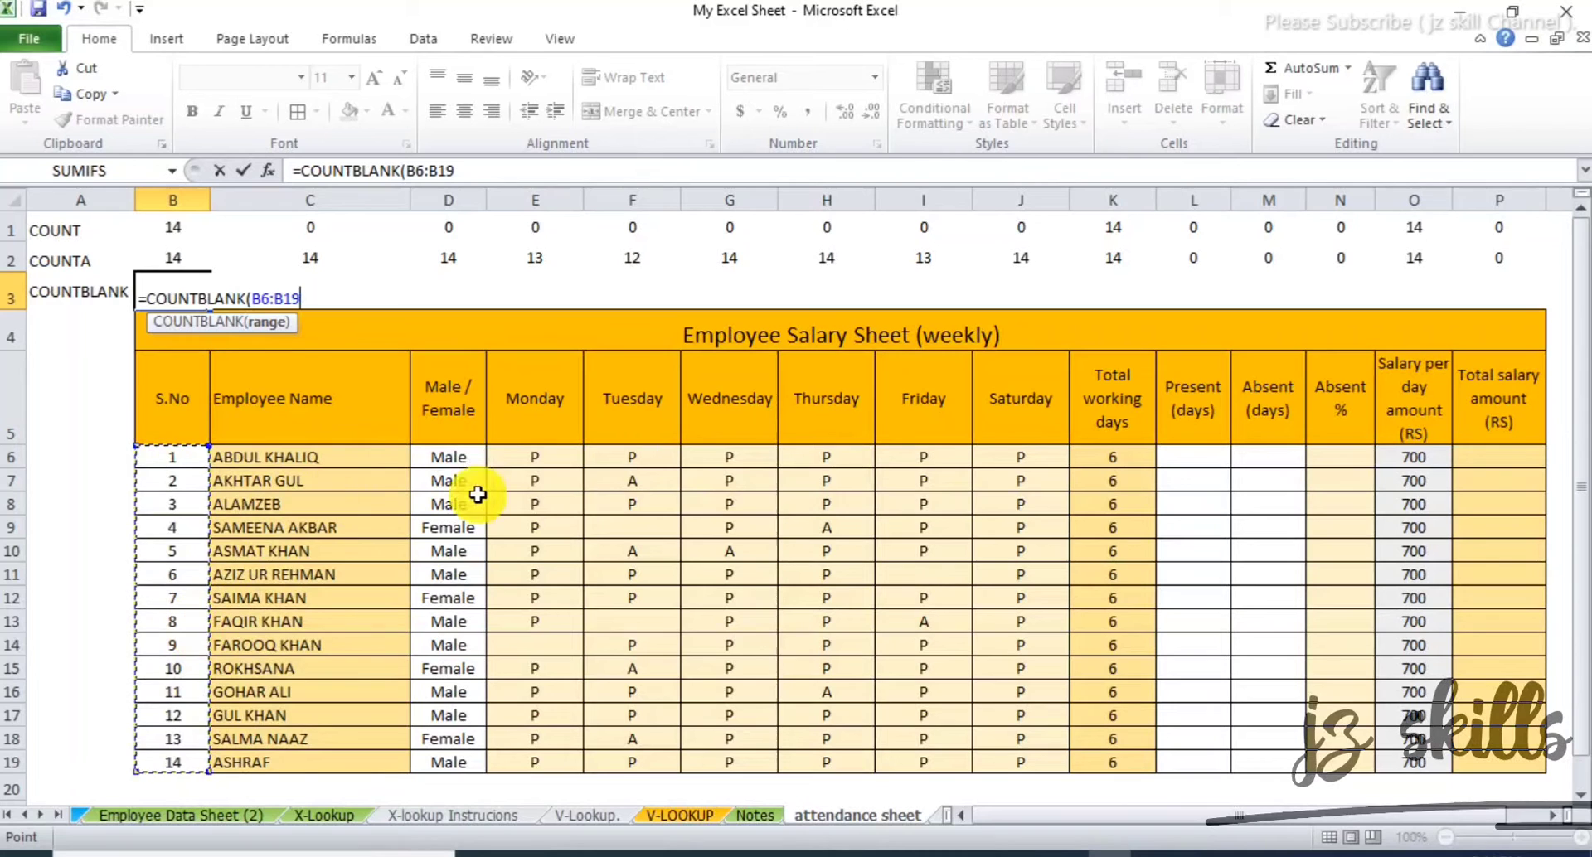
text())
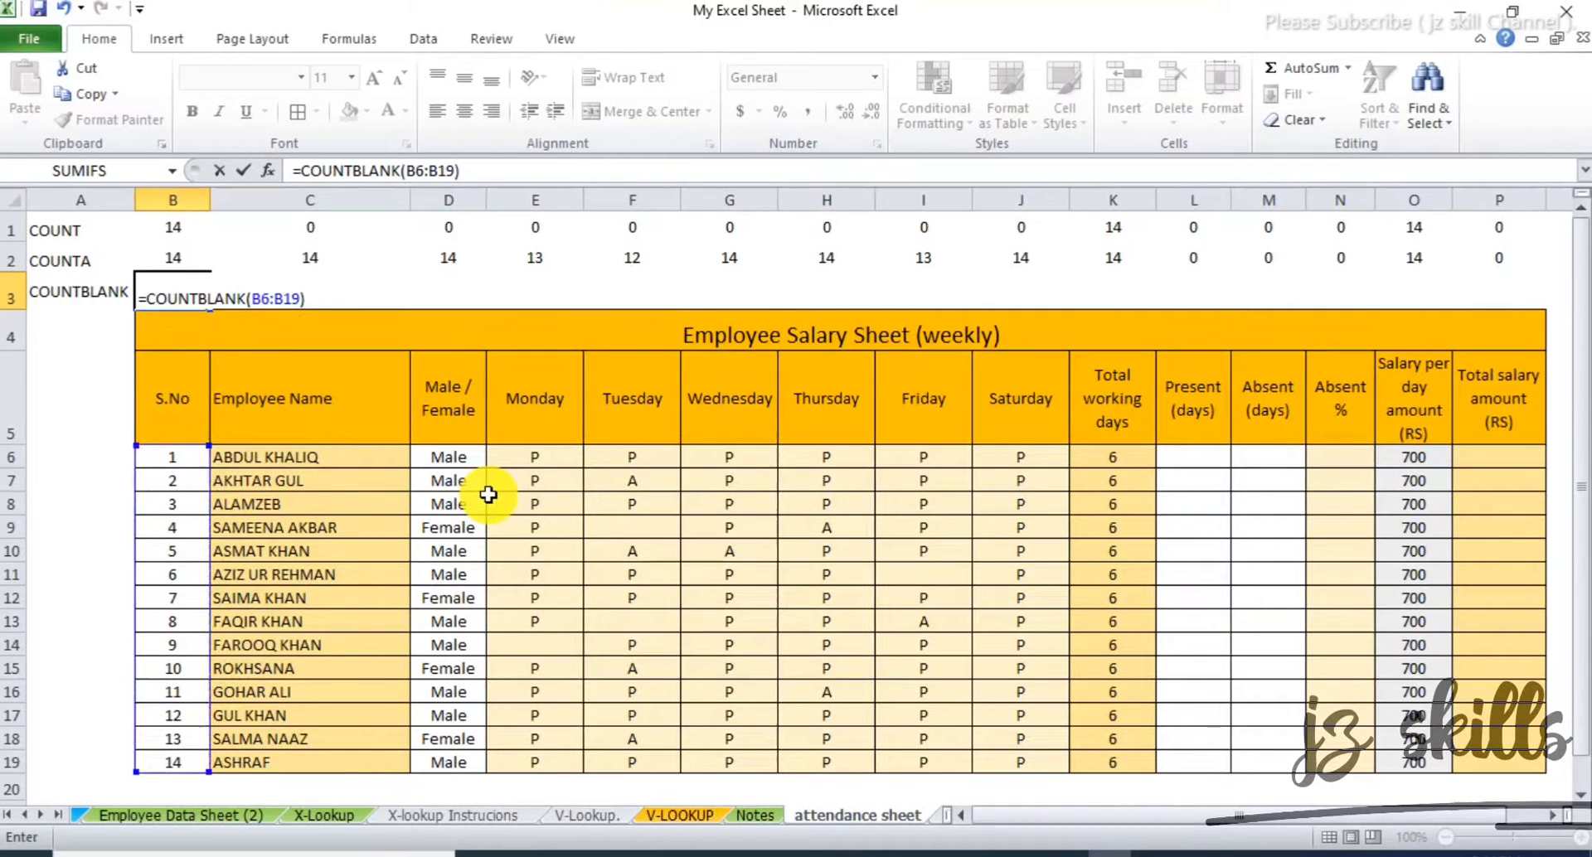
key(Return)
- Centre B3 horizontally and vertically, and fill its COUNTBLANK formula across row 3 to P3
click(191, 293)
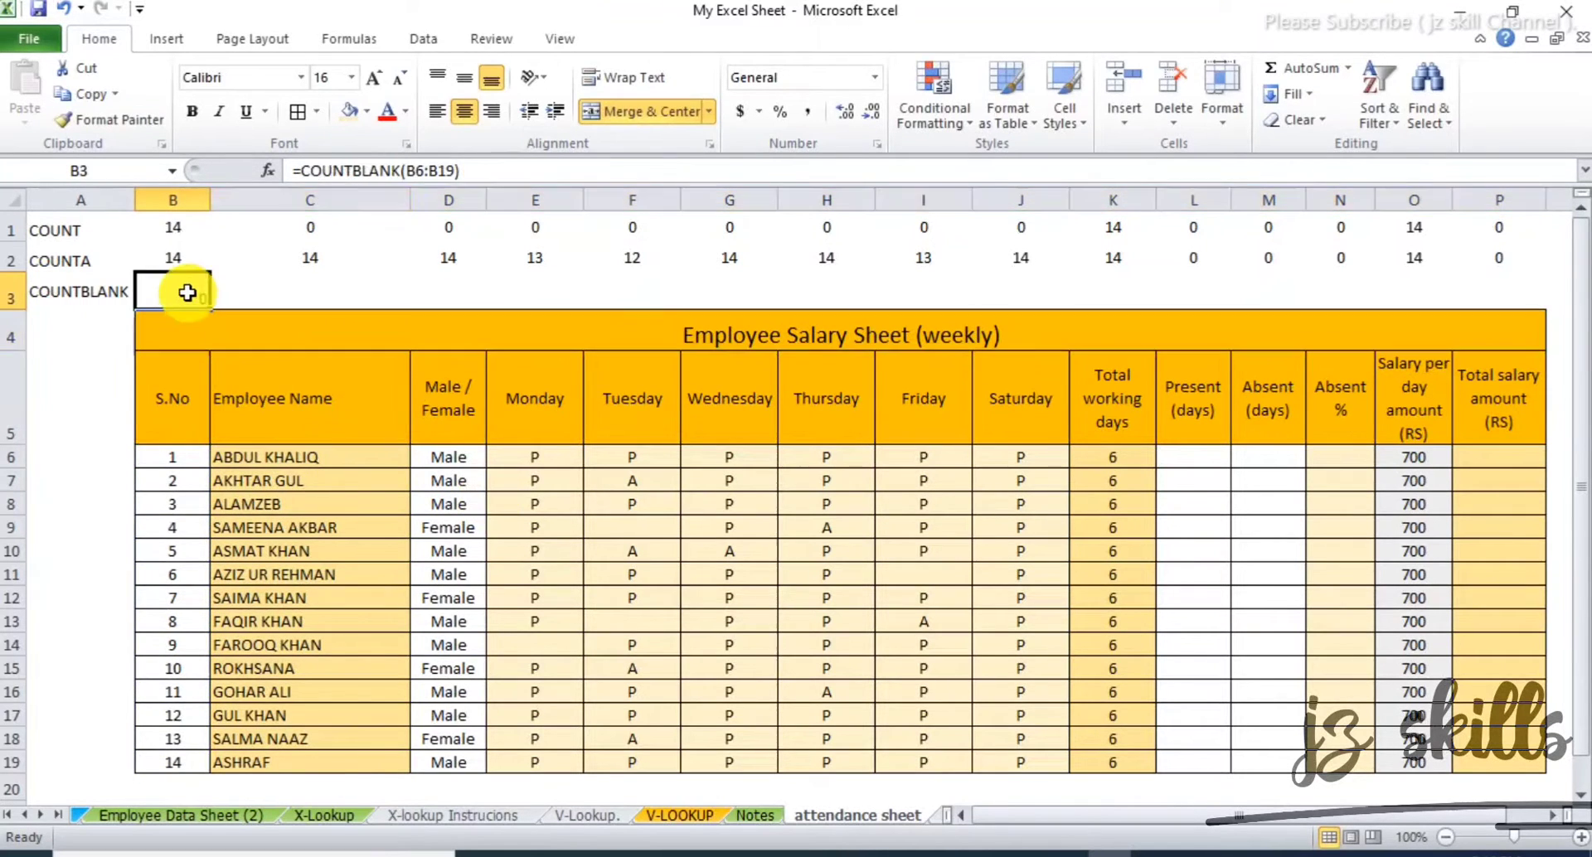
click(437, 109)
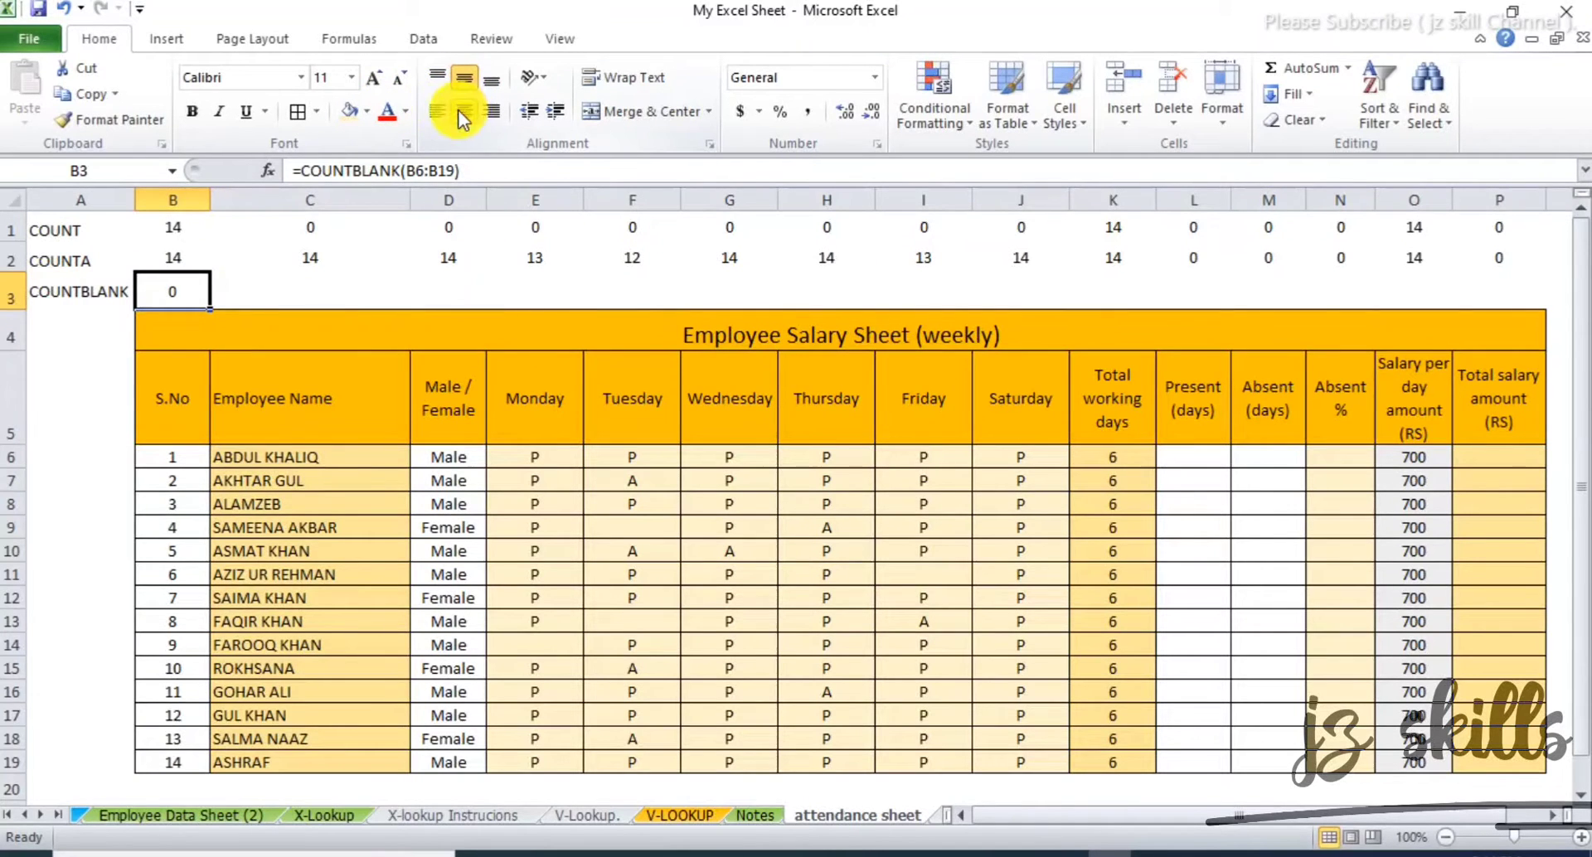
click(535, 643)
click(196, 292)
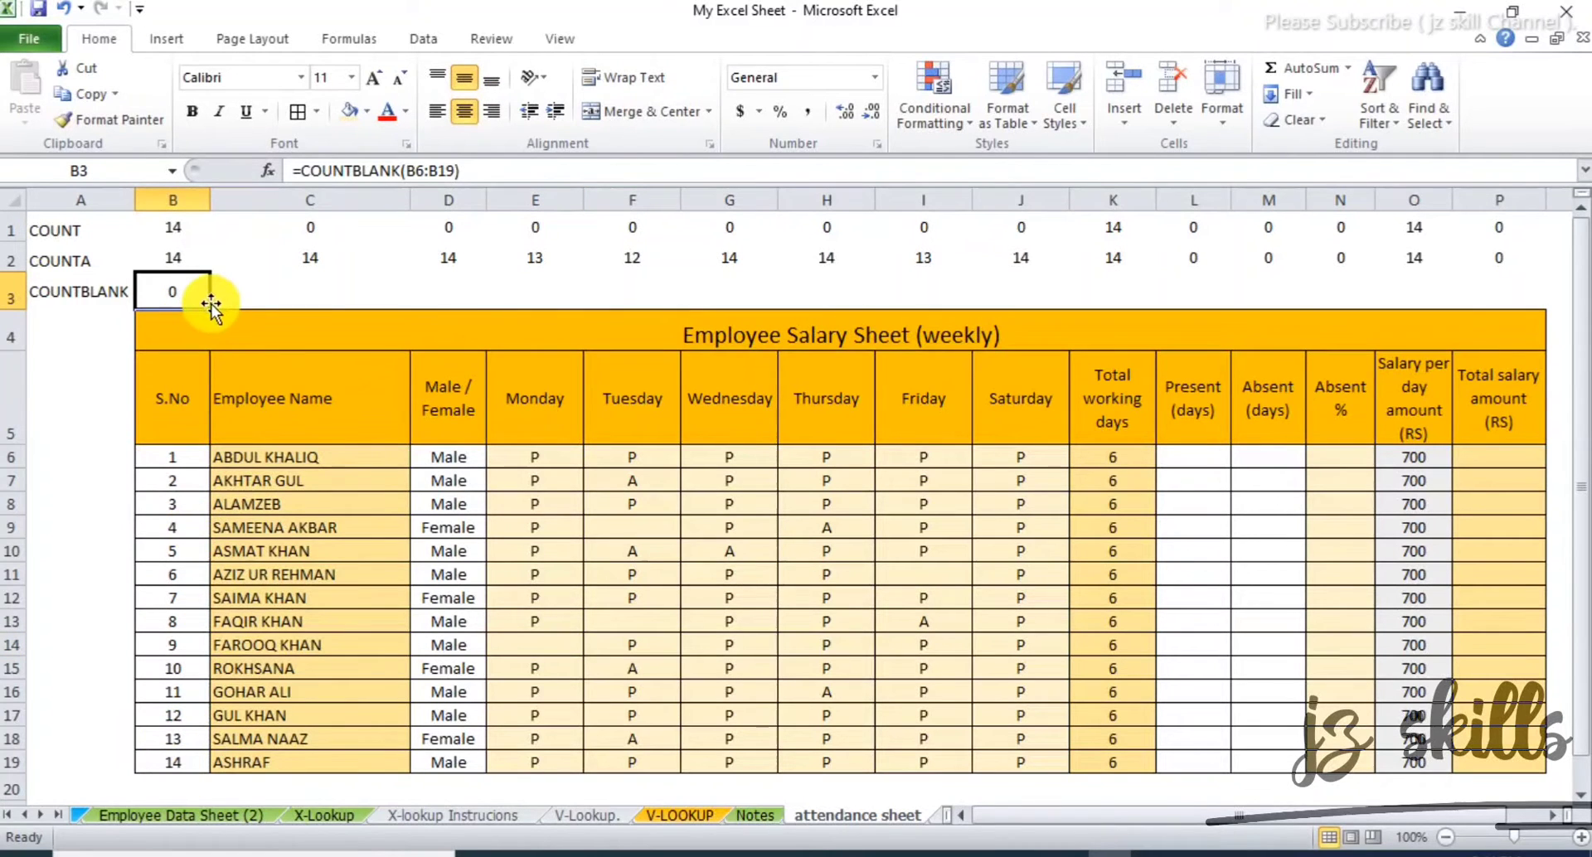
drag(211, 308, 1508, 346)
click(703, 577)
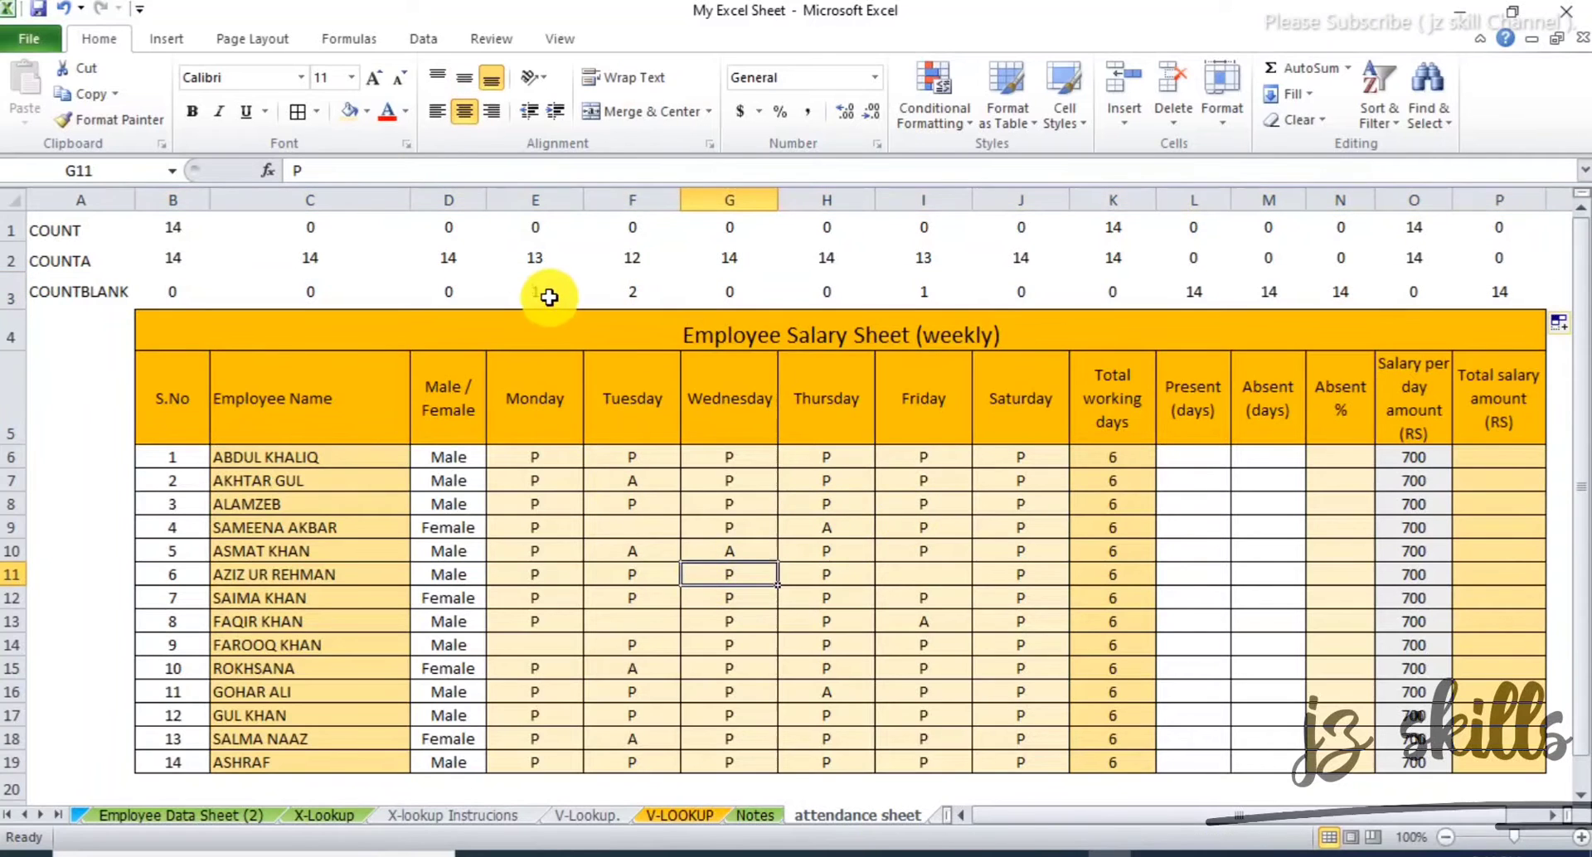
- Compare the COUNTBLANK results in row 3 with the blank attendance cells E14, F9, F13 and I11 and the empty columns L, M, N and P
click(549, 297)
click(537, 645)
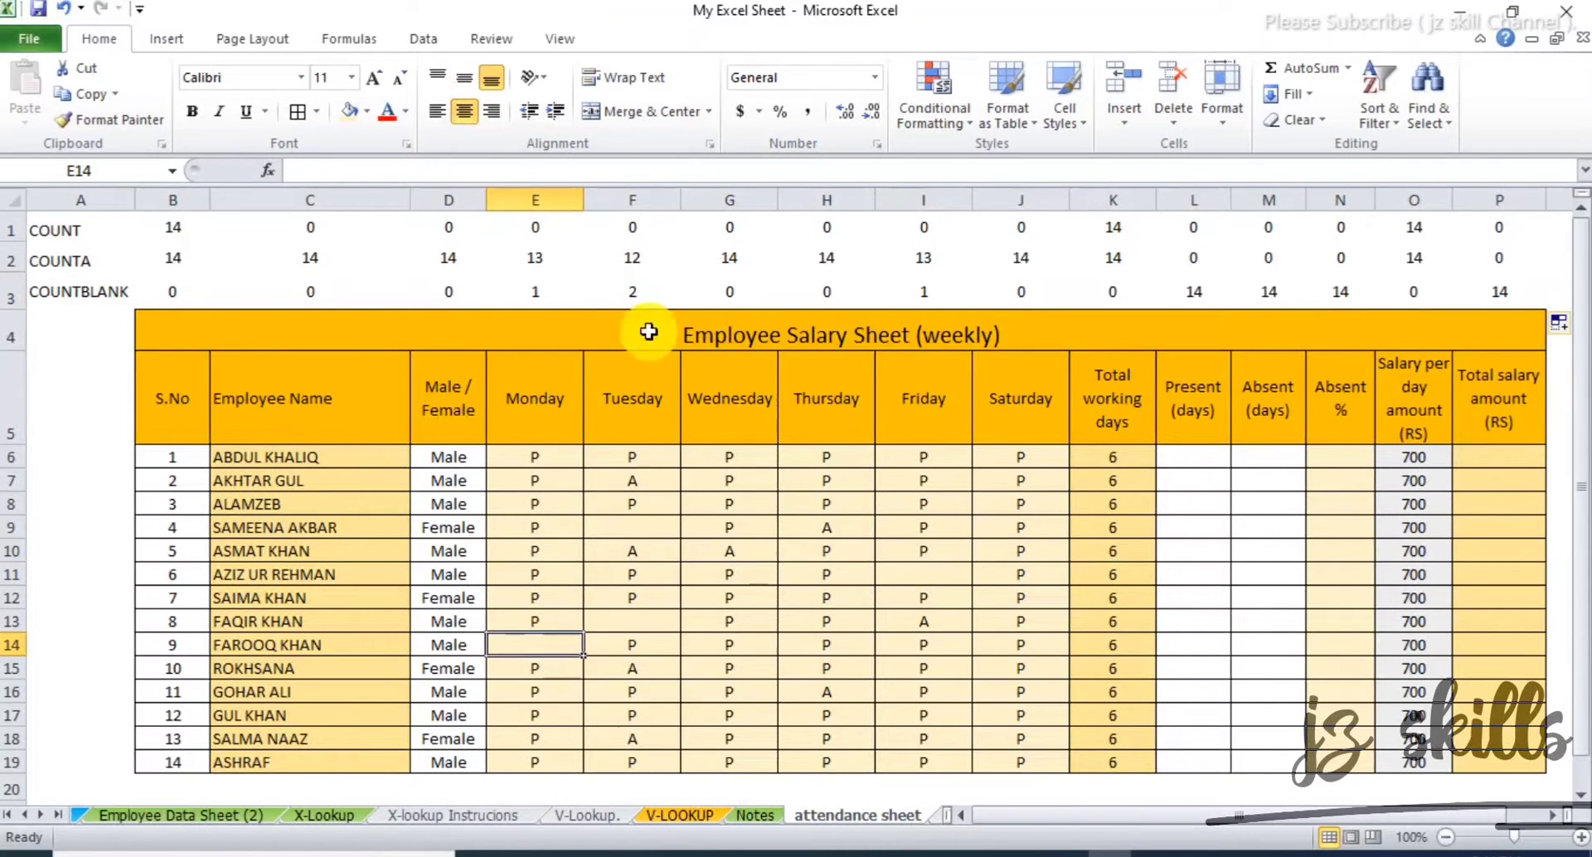
click(639, 527)
click(638, 624)
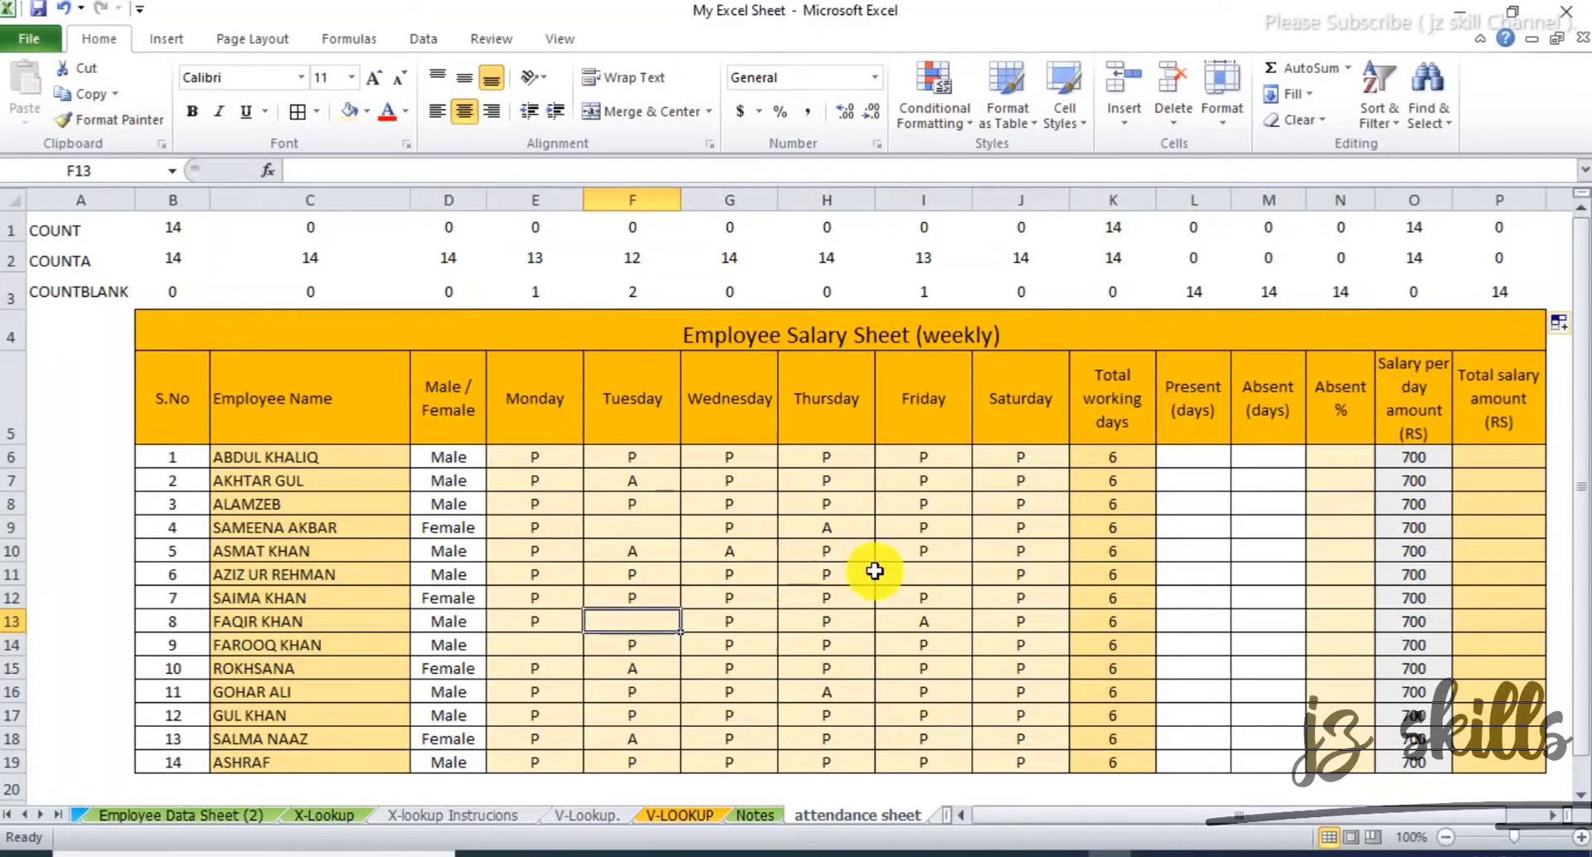
click(912, 572)
click(927, 295)
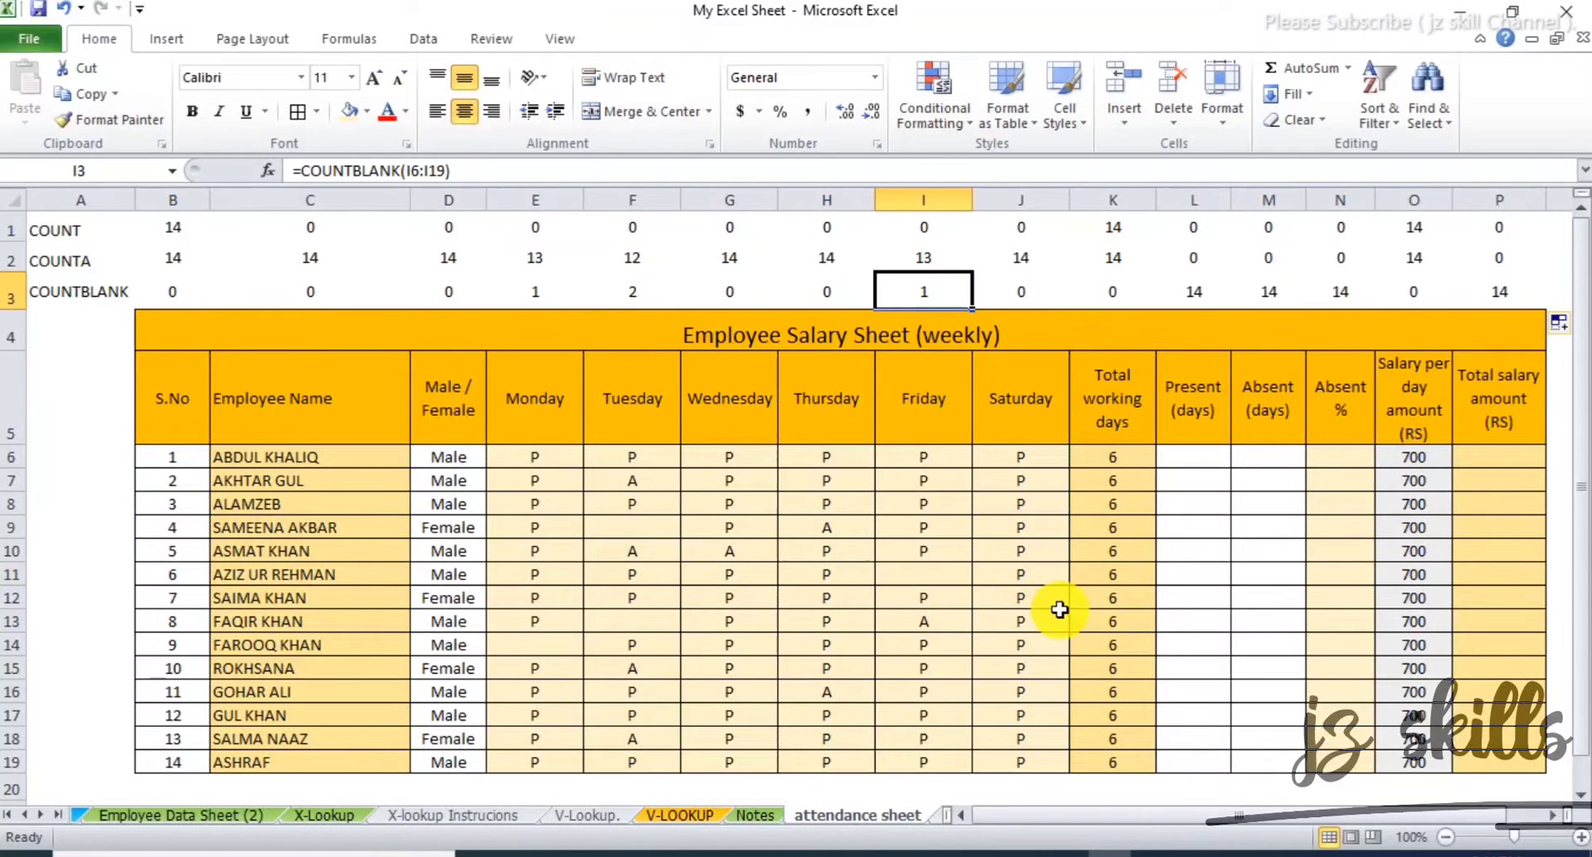
drag(1194, 461, 1262, 758)
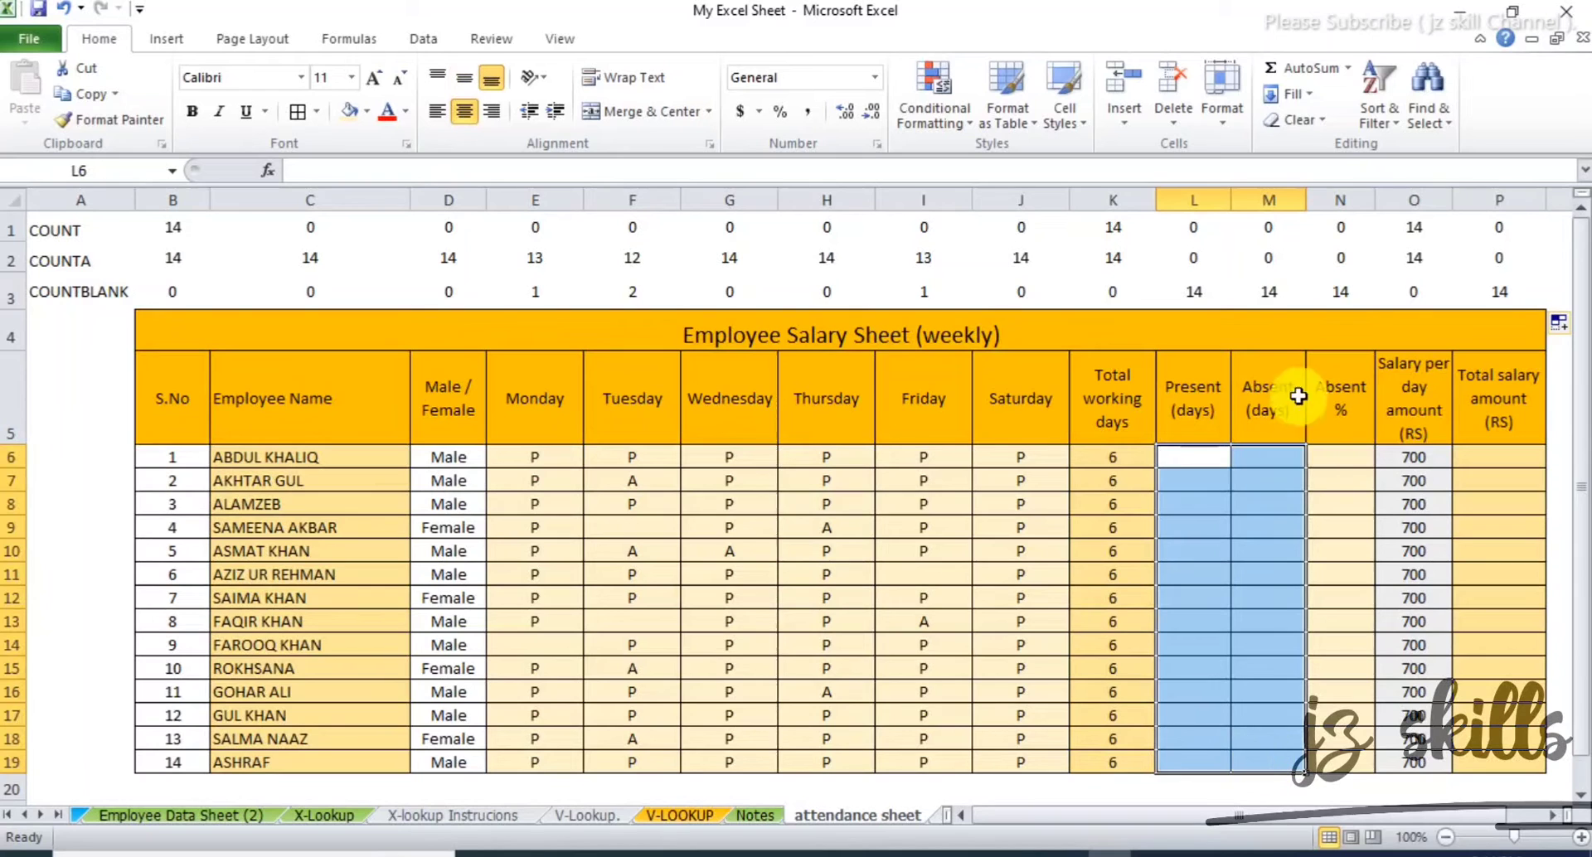
click(1341, 461)
click(1493, 464)
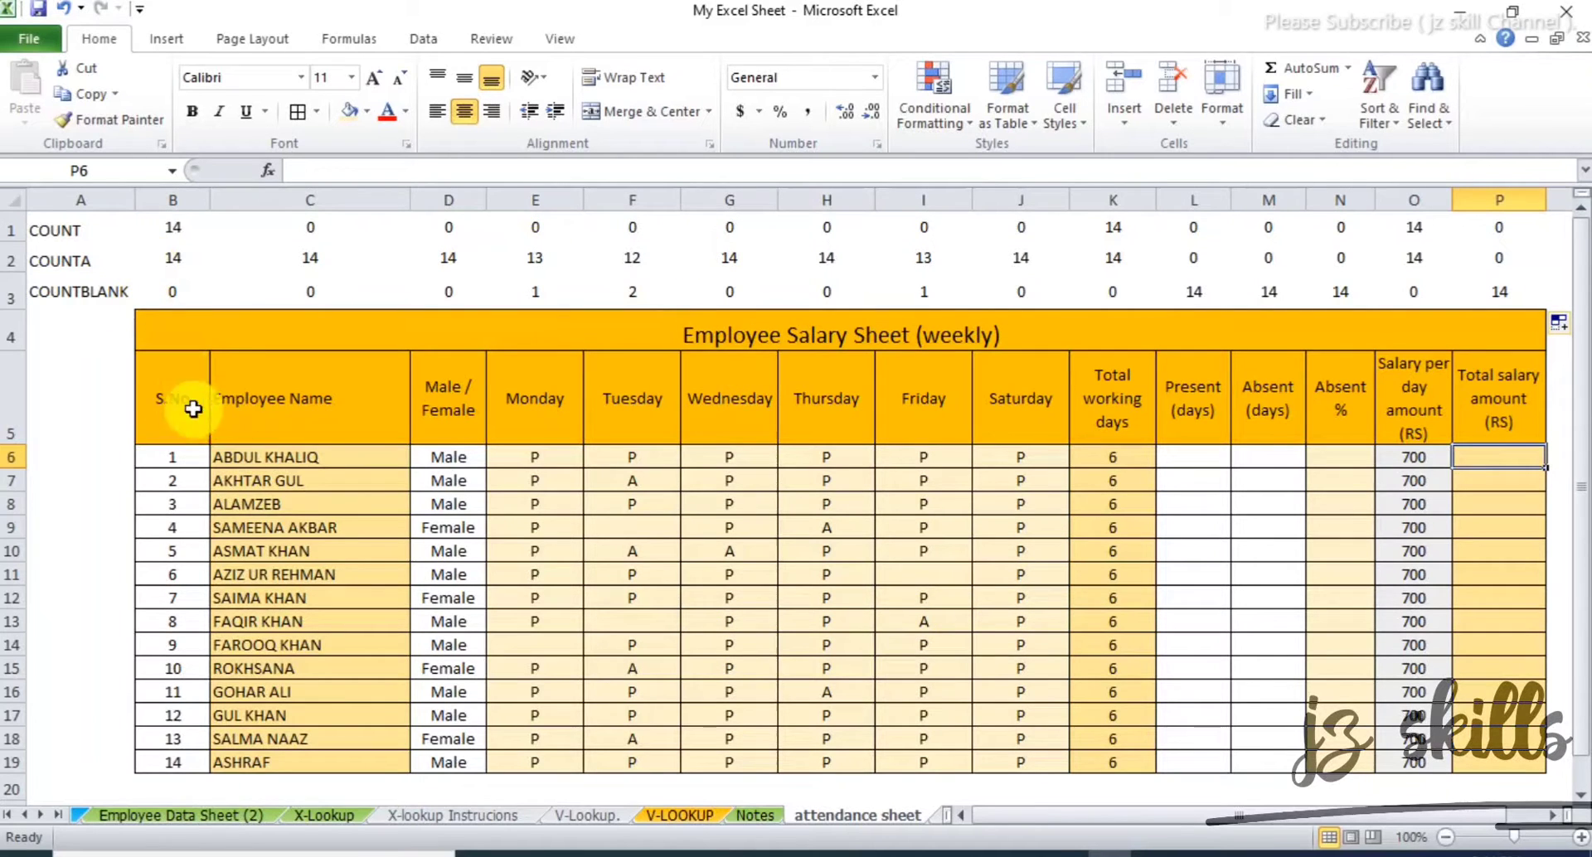
- Clear the attendance entries in F12 (Tuesday) and E11 (Monday) to test the COUNTA and COUNTBLANK results
click(14, 259)
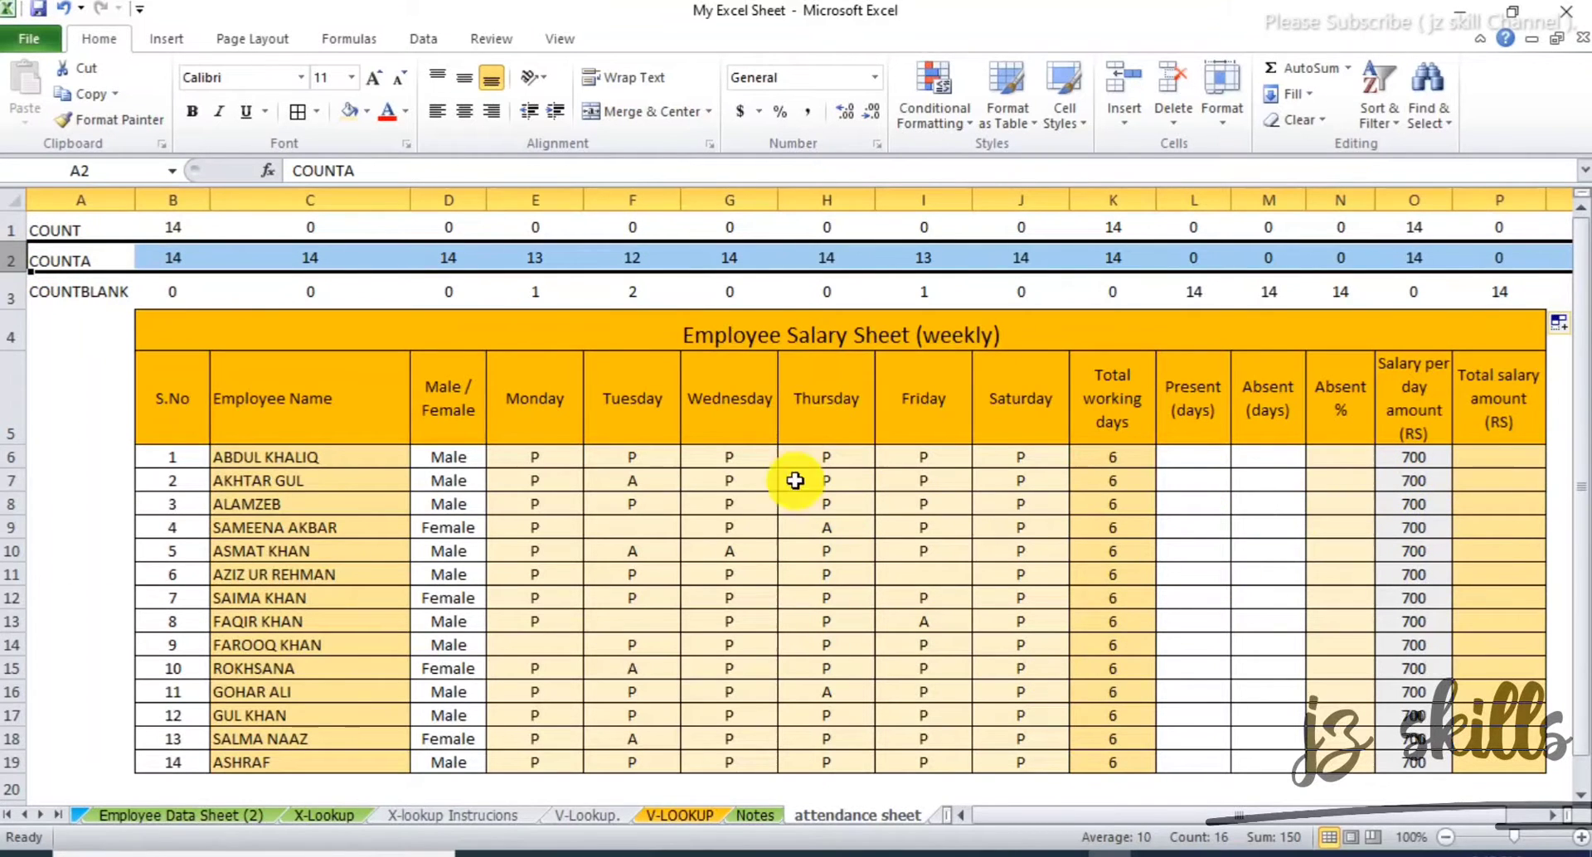
click(810, 639)
click(626, 527)
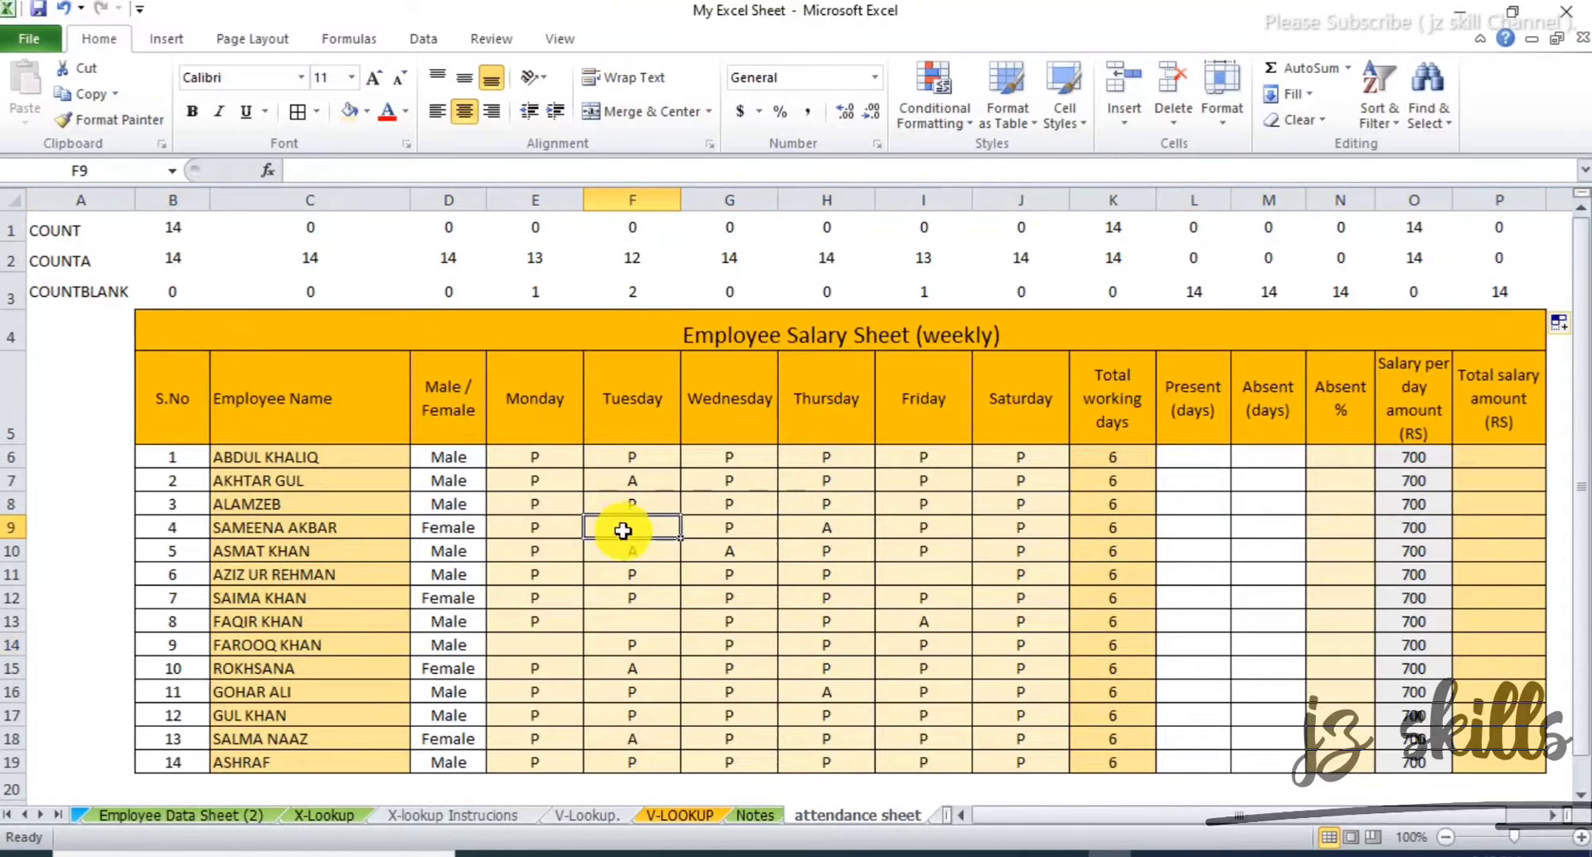
click(641, 296)
click(644, 622)
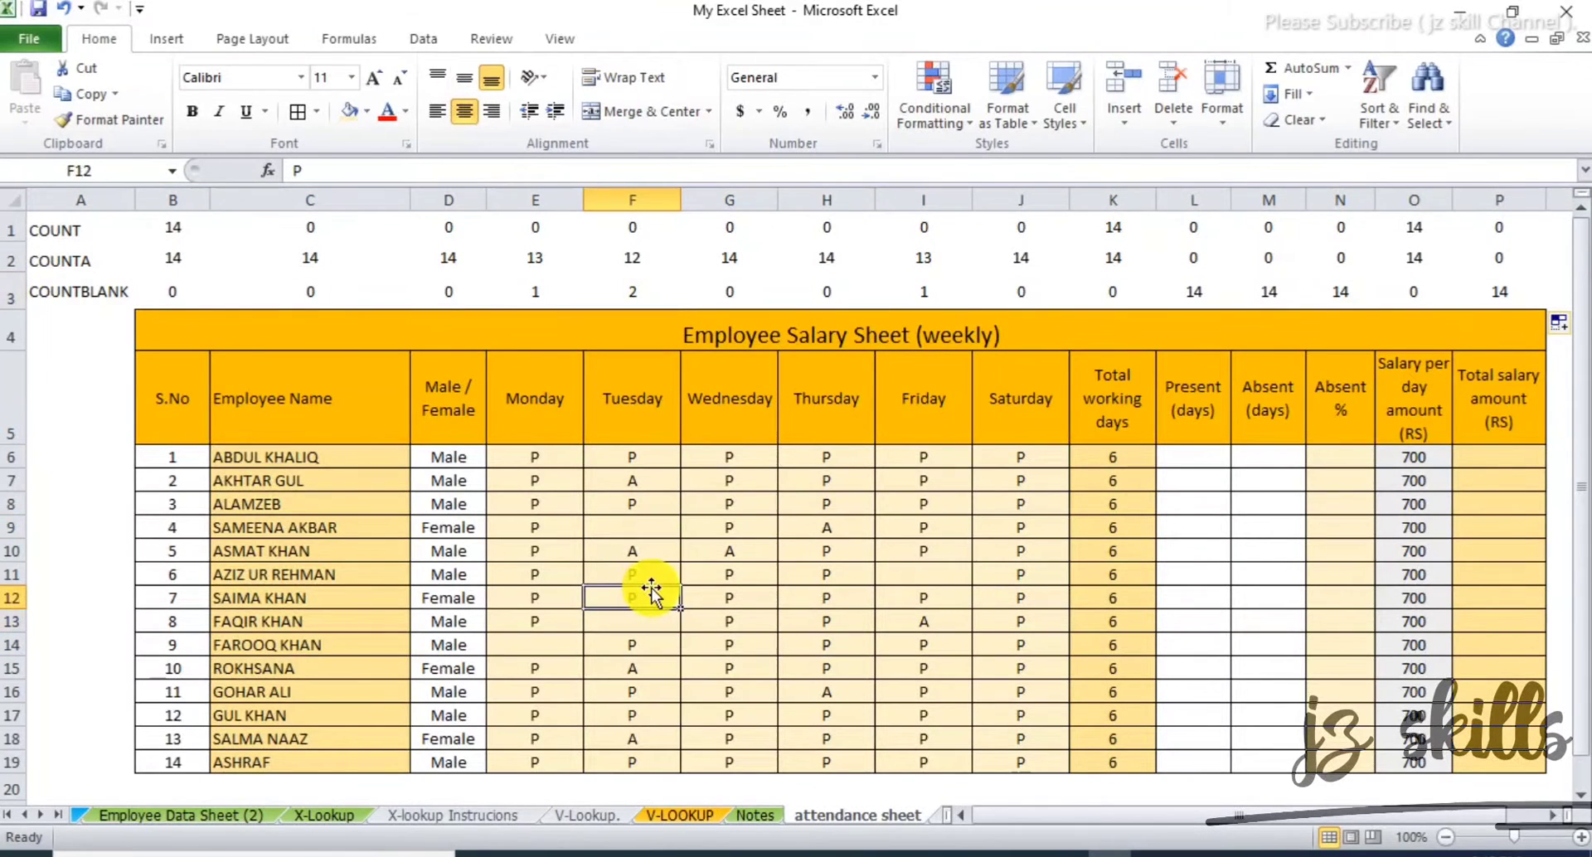
key(Delete)
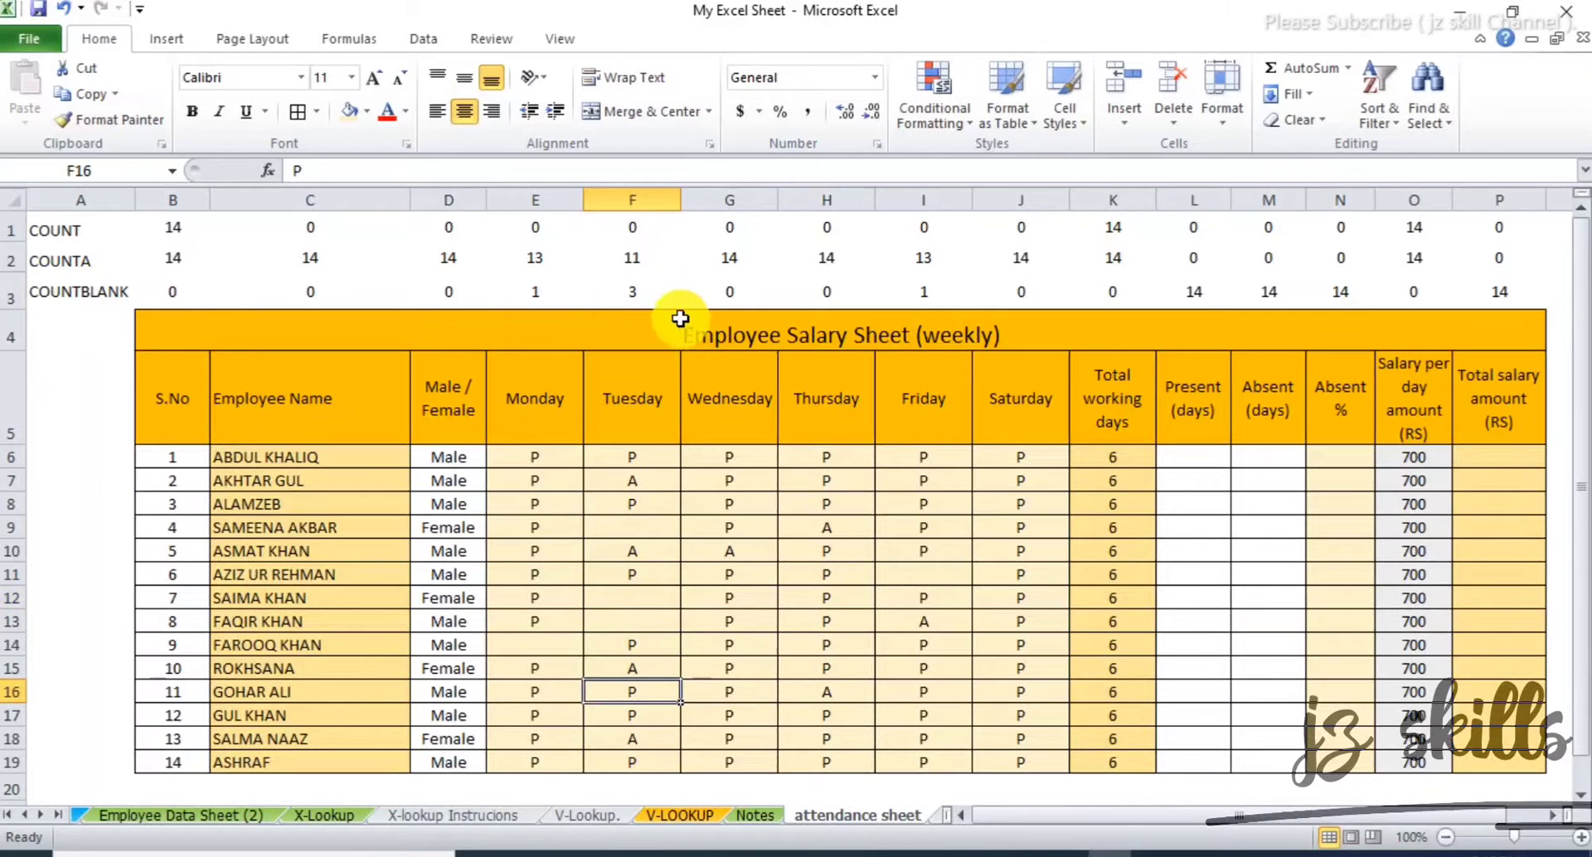
click(534, 576)
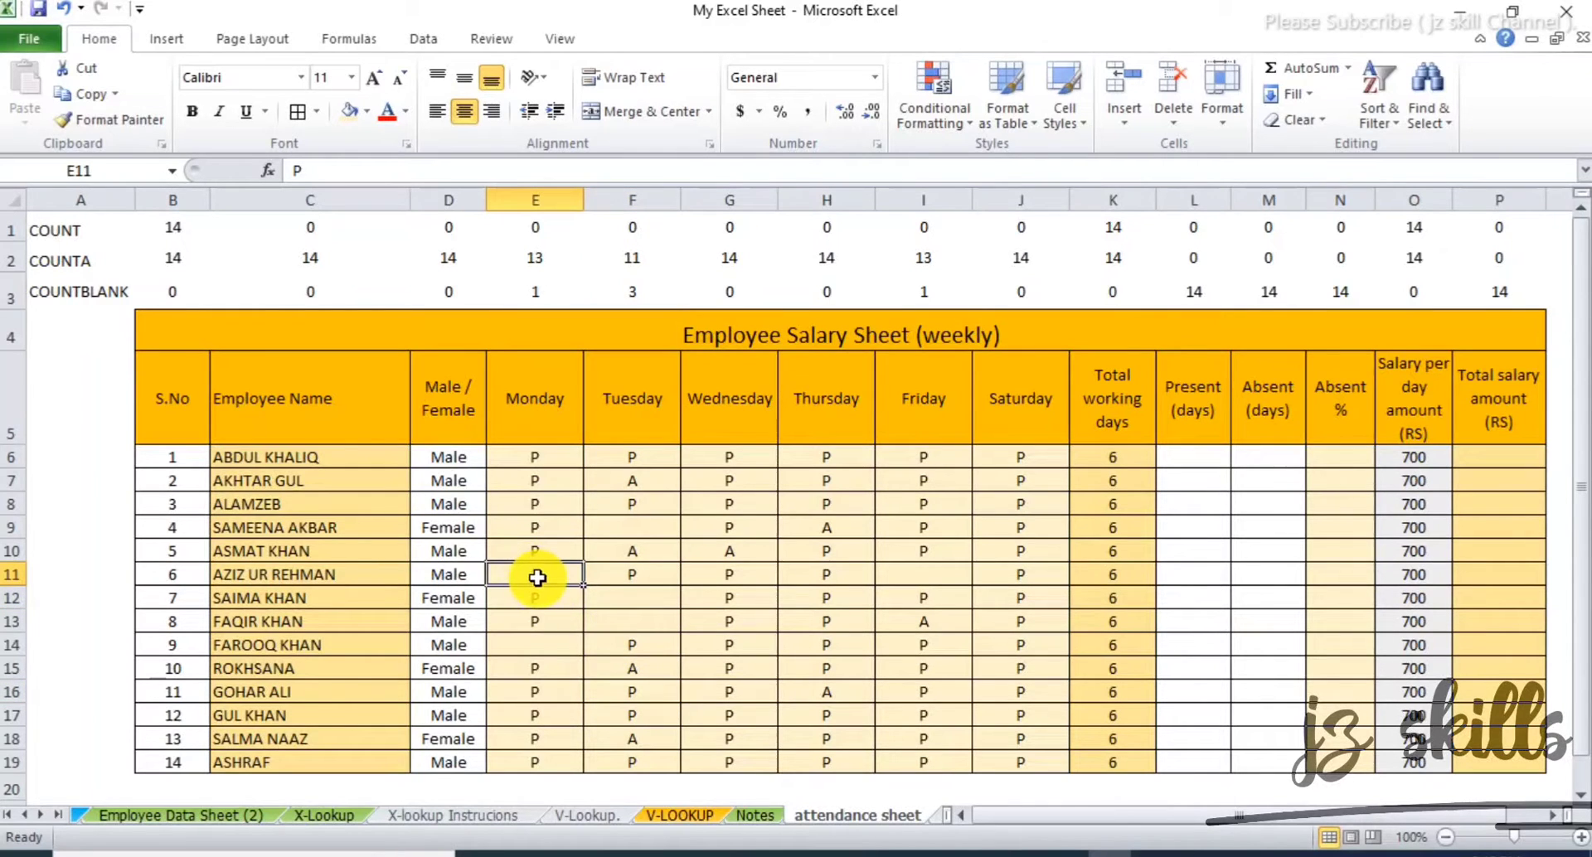
key(Delete)
- Review the blank attendance cells in the Monday, Tuesday and Friday columns: E11, E14, F9, F12, F13 and I11
click(539, 644)
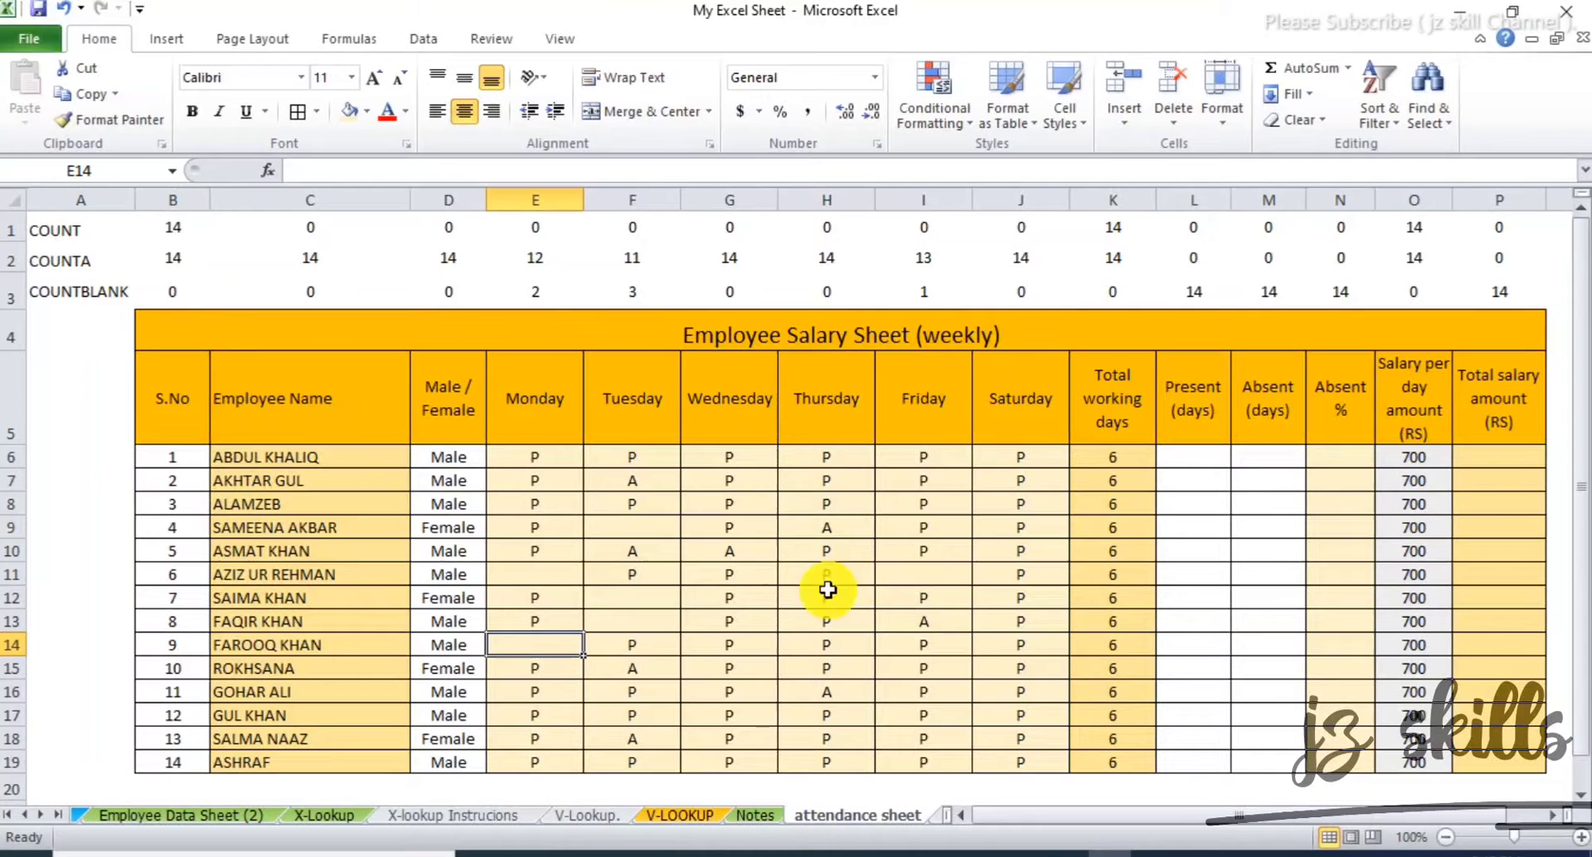
click(539, 573)
click(639, 597)
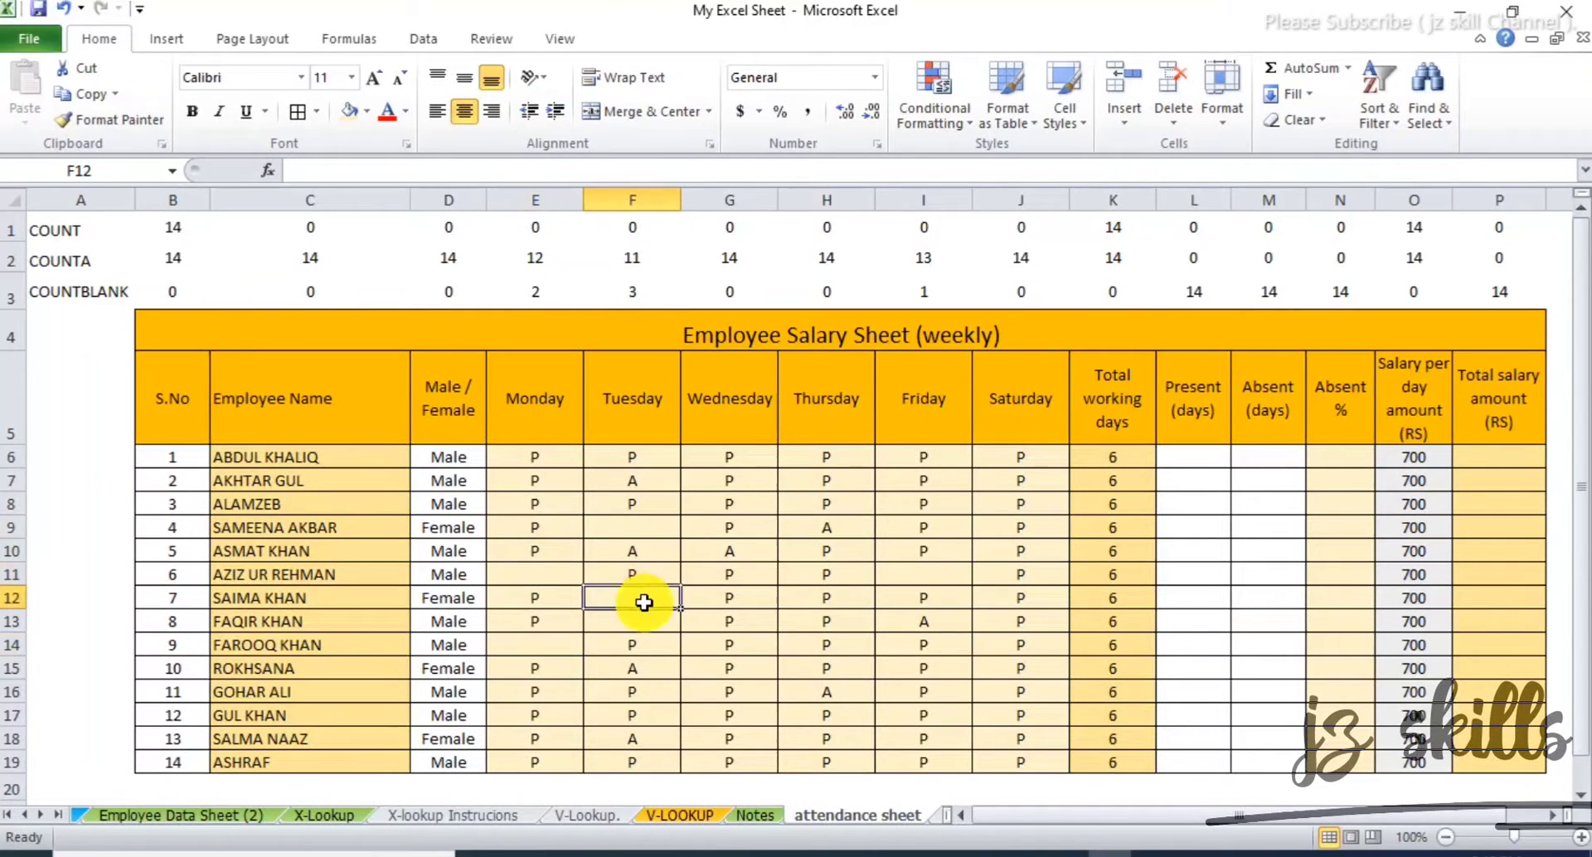
click(527, 640)
click(640, 623)
click(650, 597)
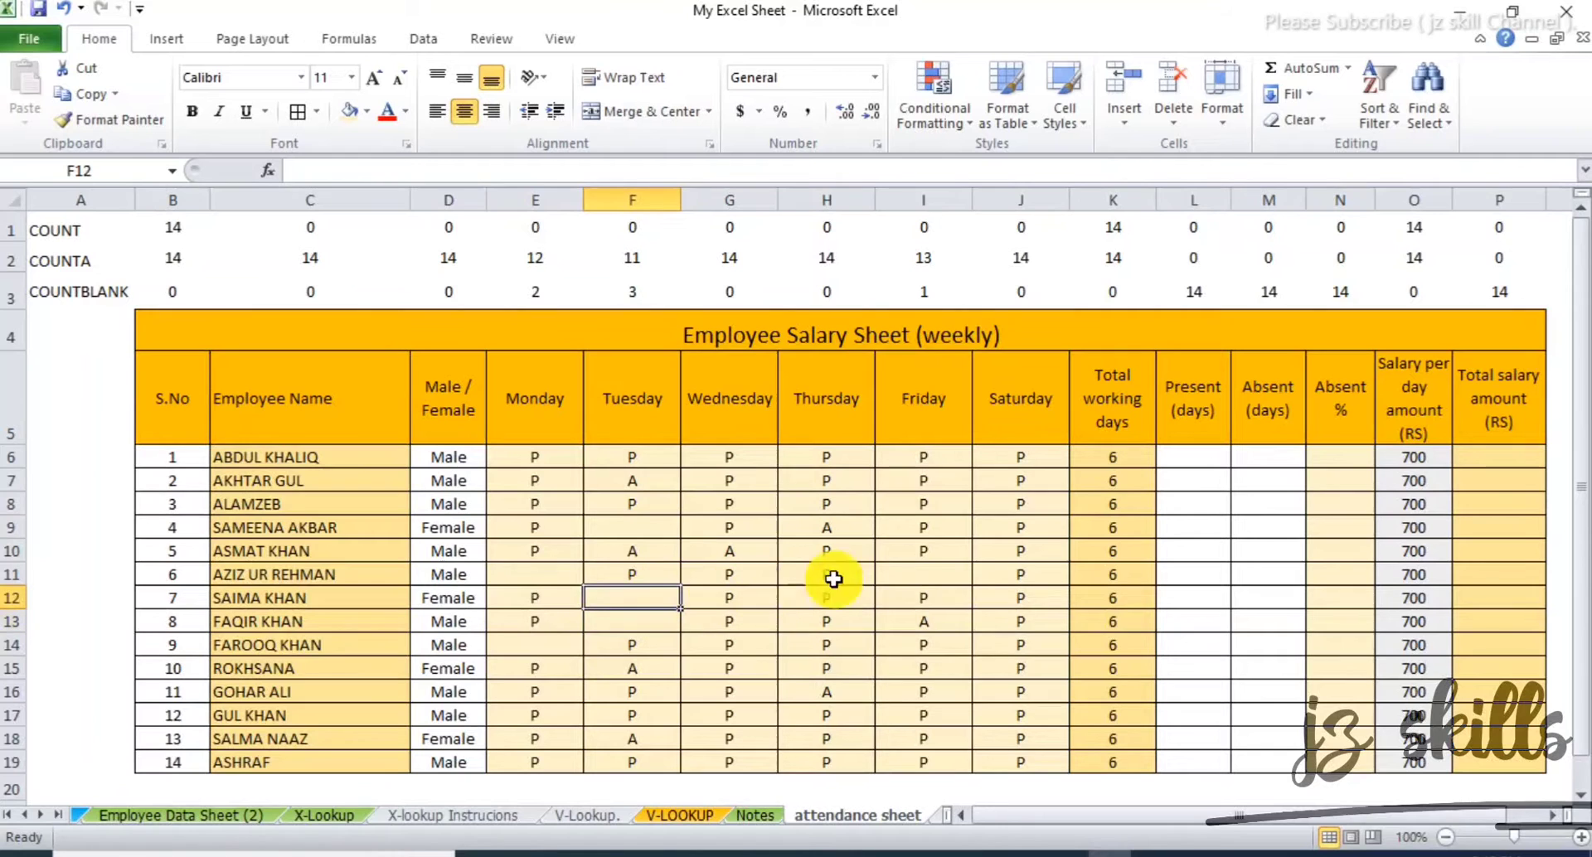
click(926, 620)
click(639, 527)
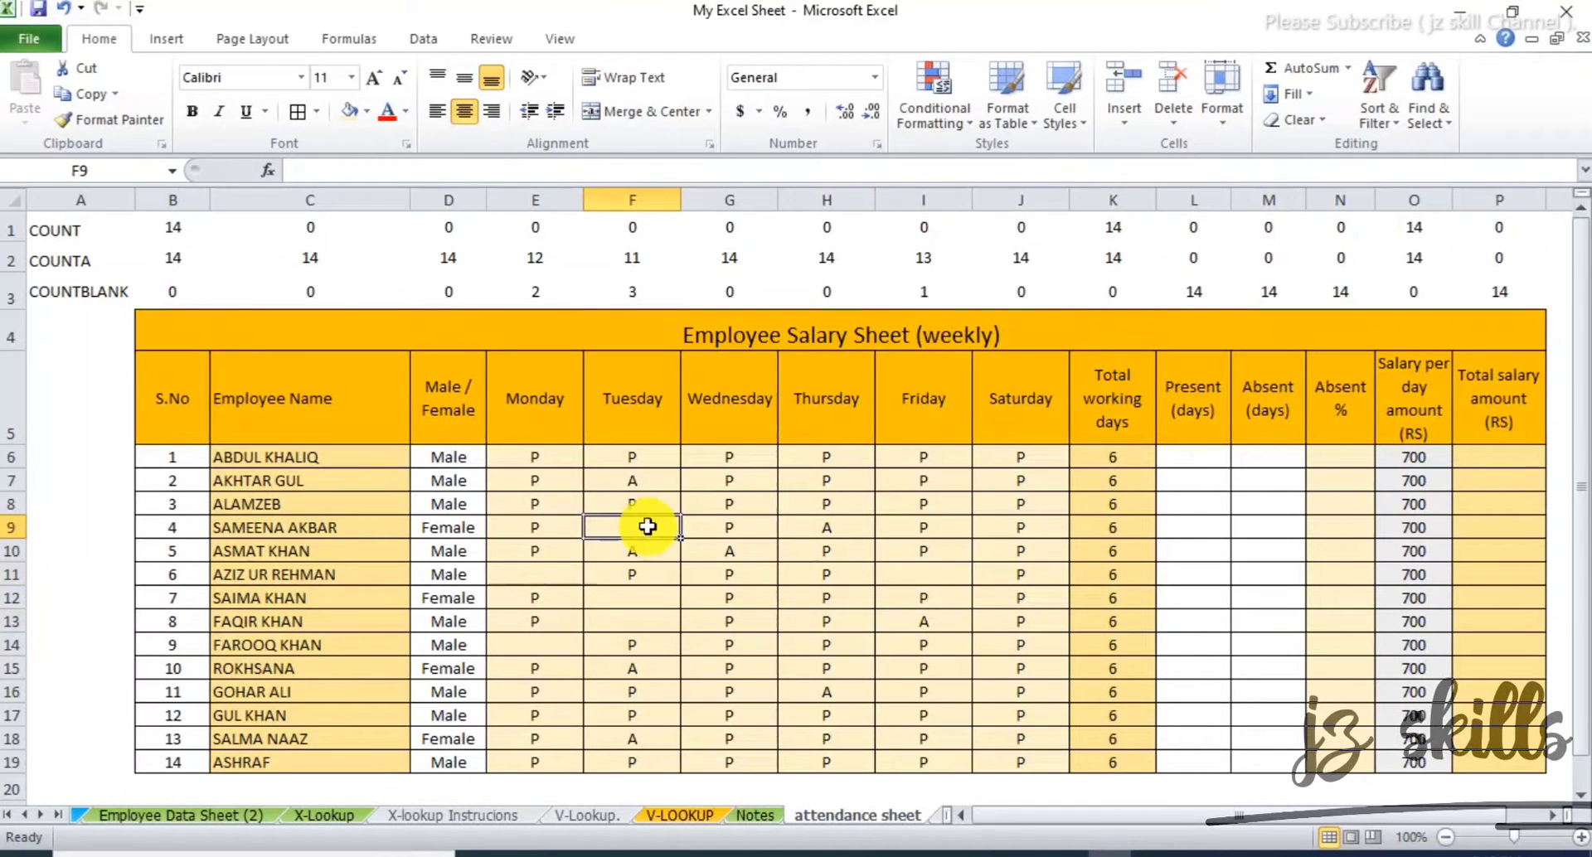
click(641, 597)
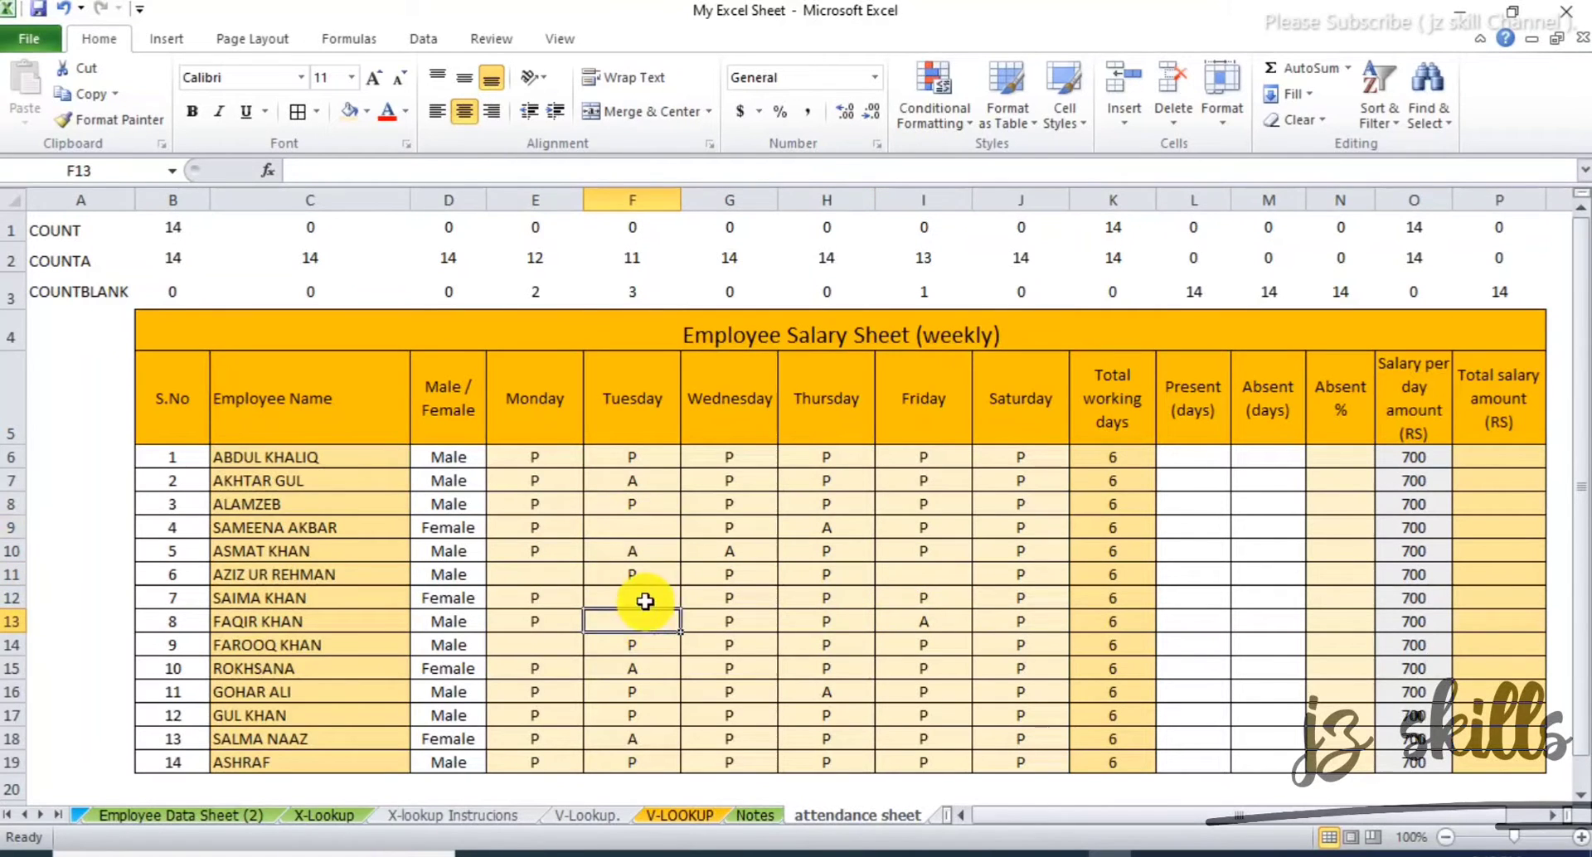
click(912, 570)
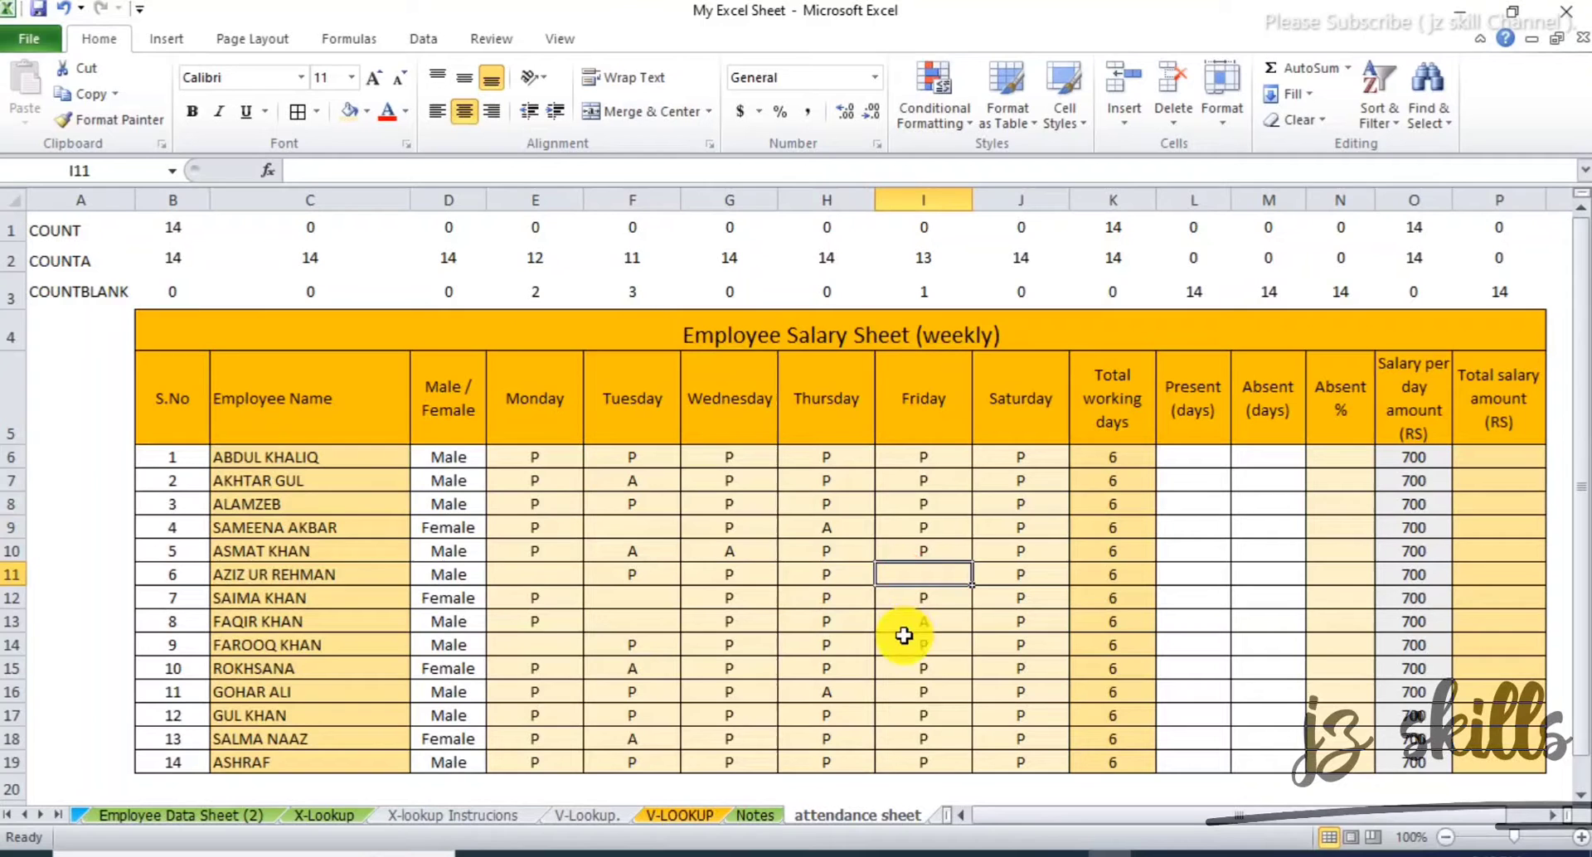
- Fill the blank Monday attendance cells with P in E11 and A in E14
click(564, 580)
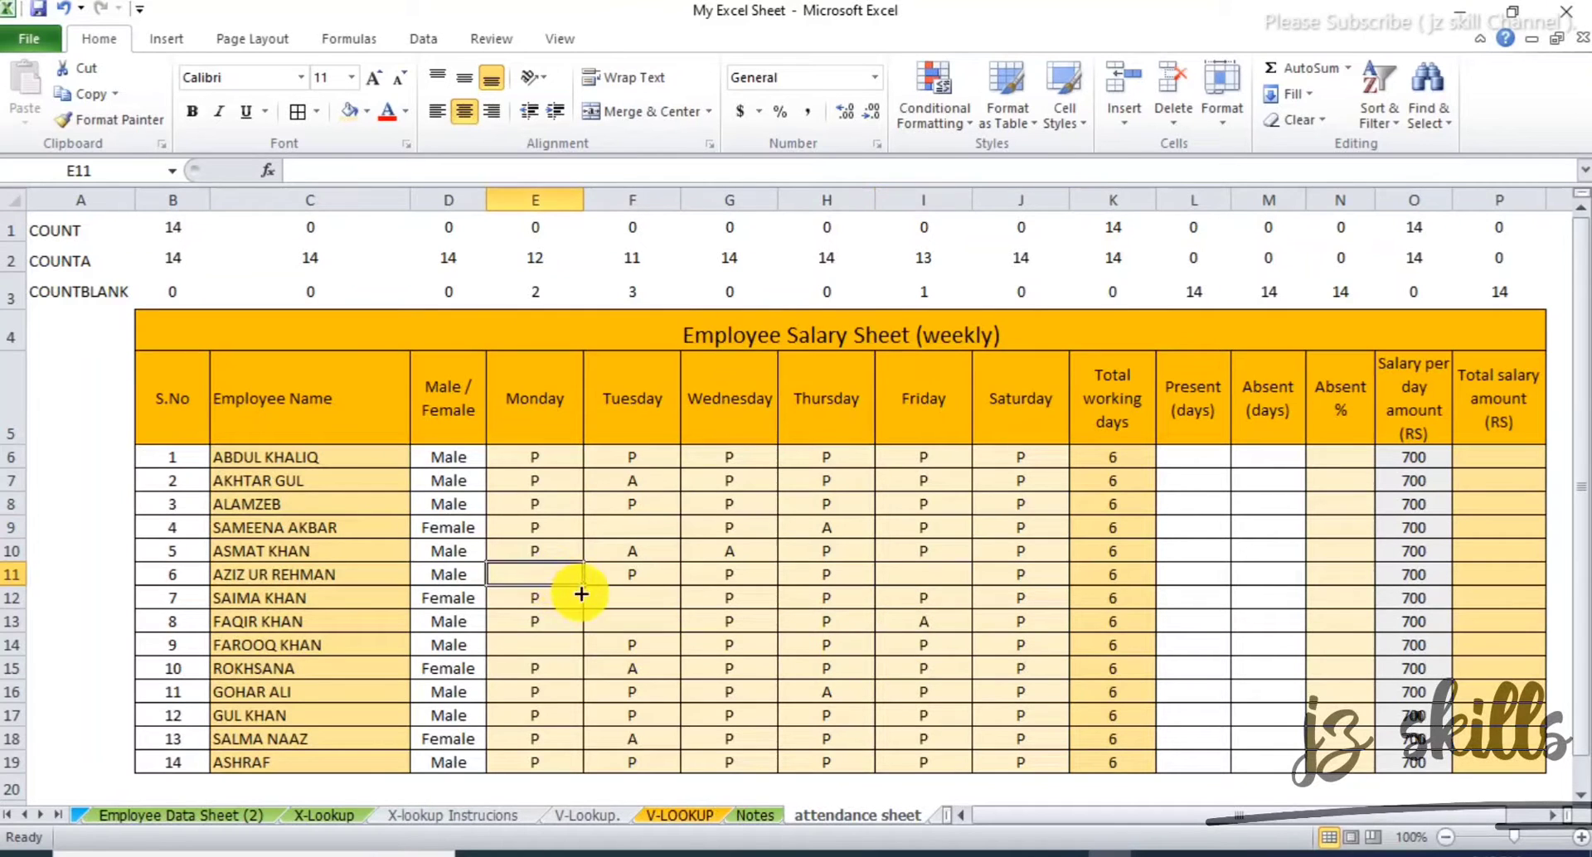
click(544, 649)
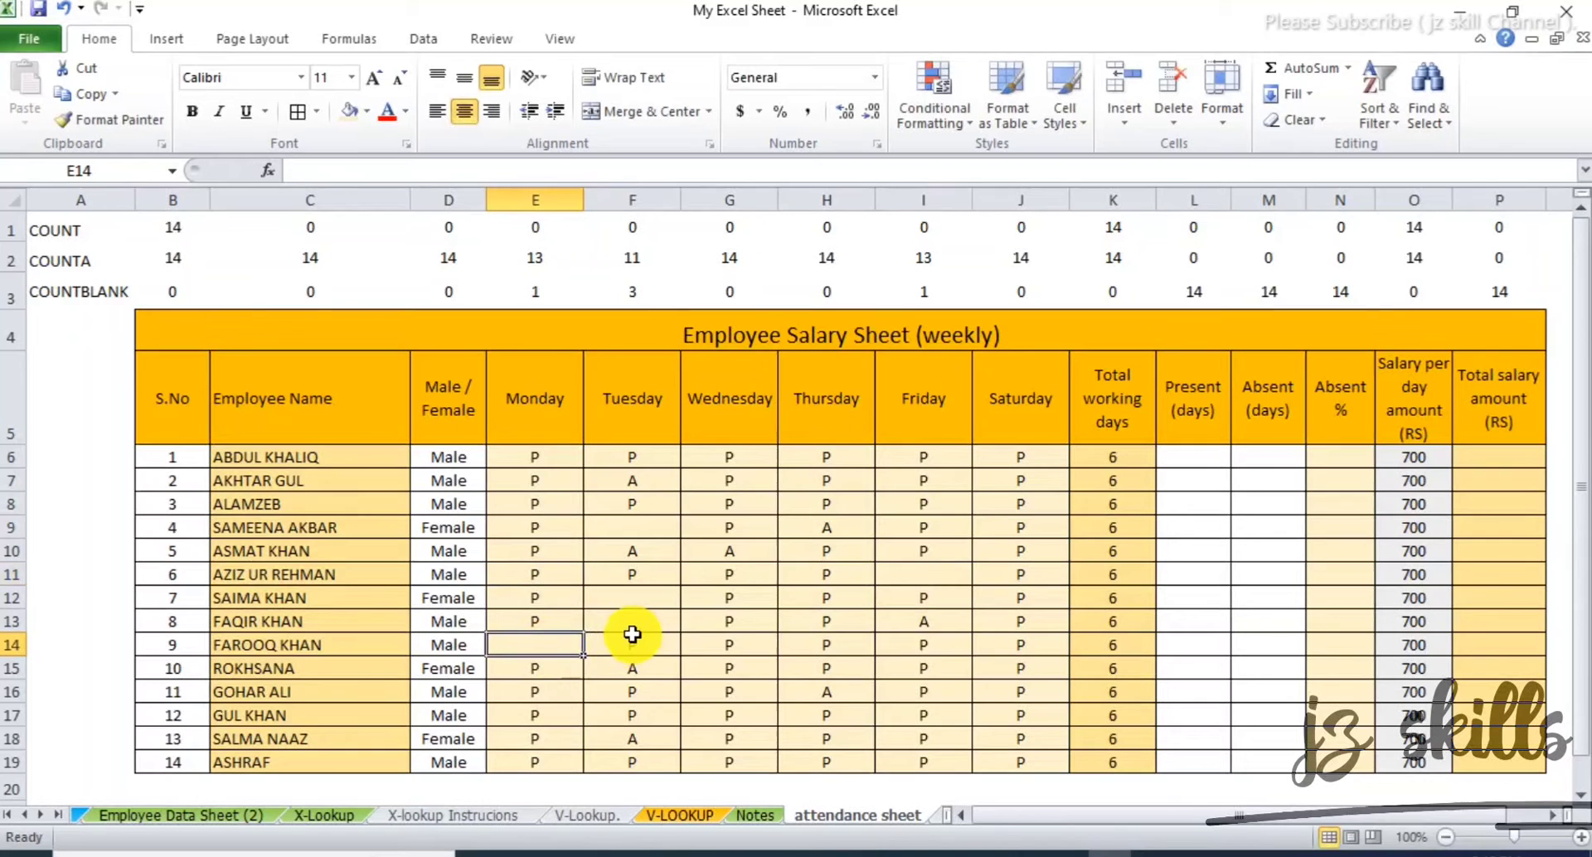
text(A)
- Fill the blank Tuesday attendance cells with P in F12 and F9, and A in F13
click(633, 602)
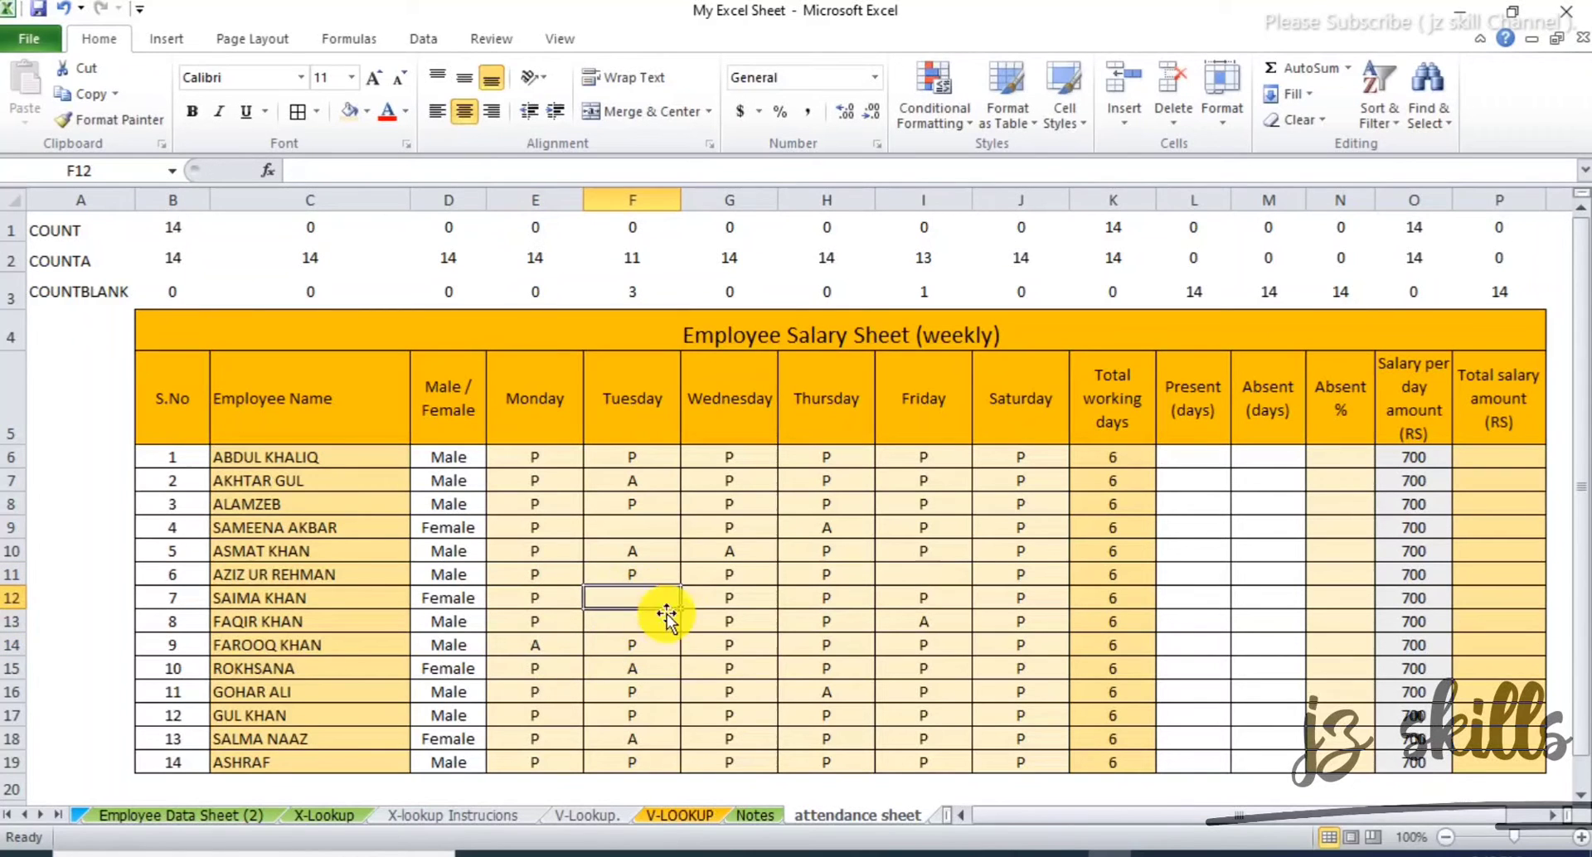
text(P)
click(646, 534)
click(643, 616)
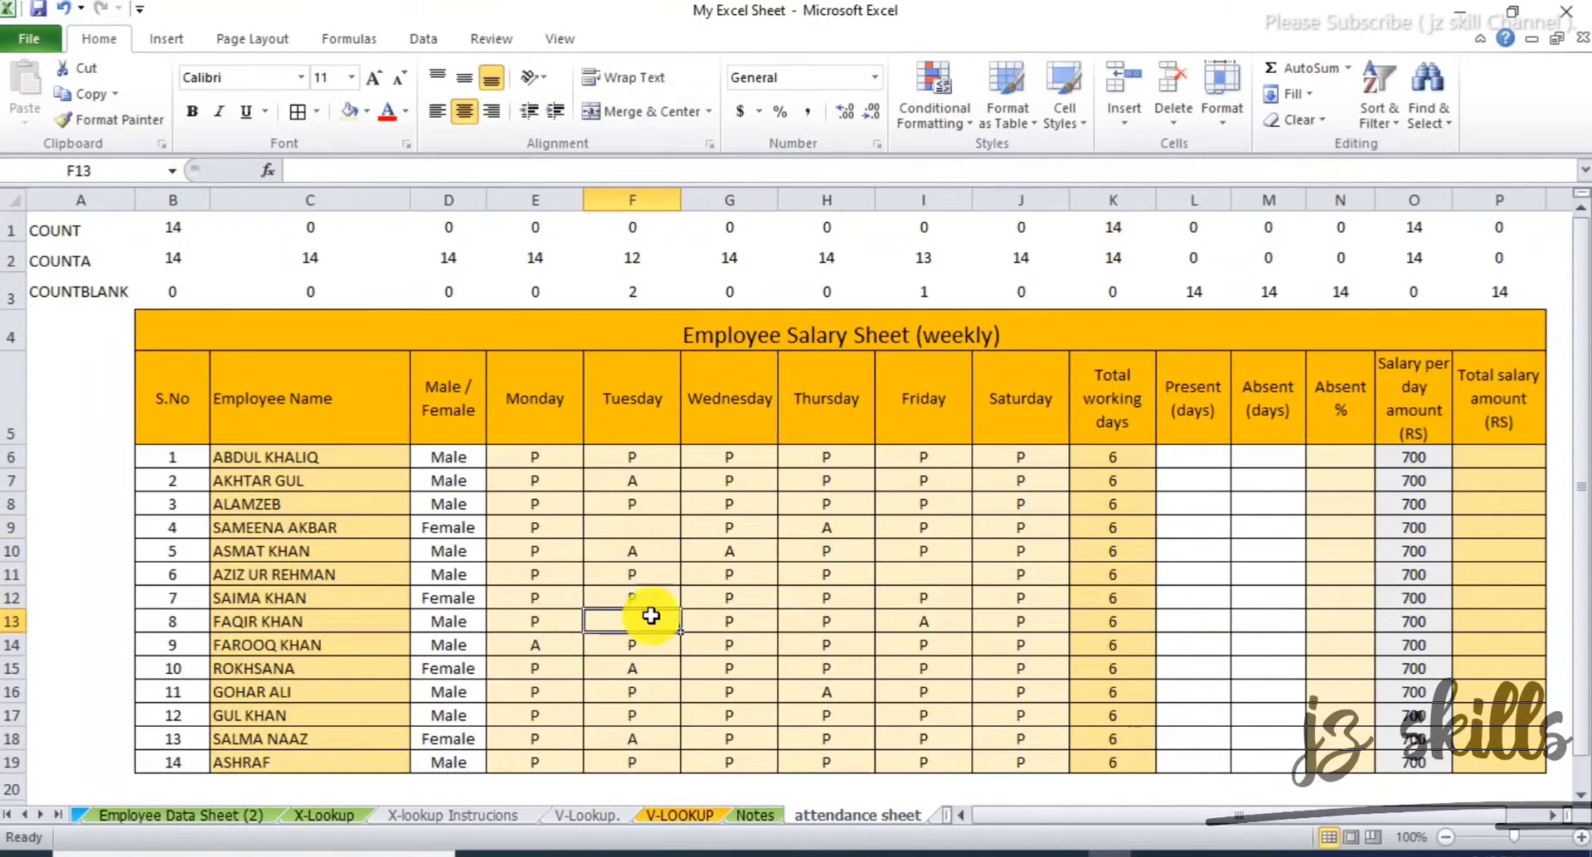
click(655, 528)
text(P)
click(665, 621)
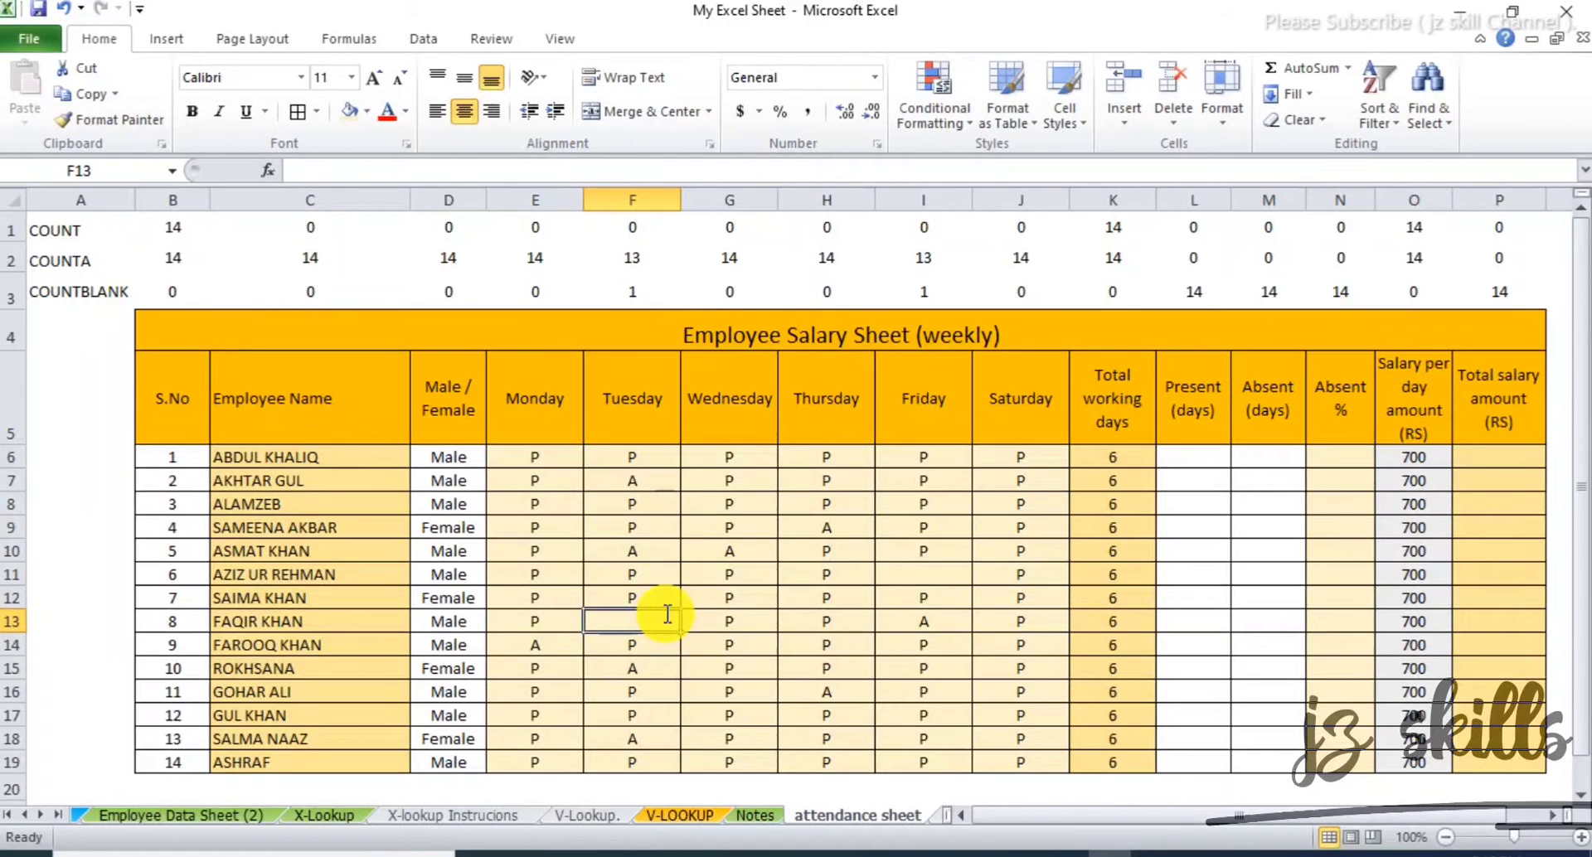
text(A)
key(Return)
- Enter A in the blank Friday attendance cell I11
click(923, 580)
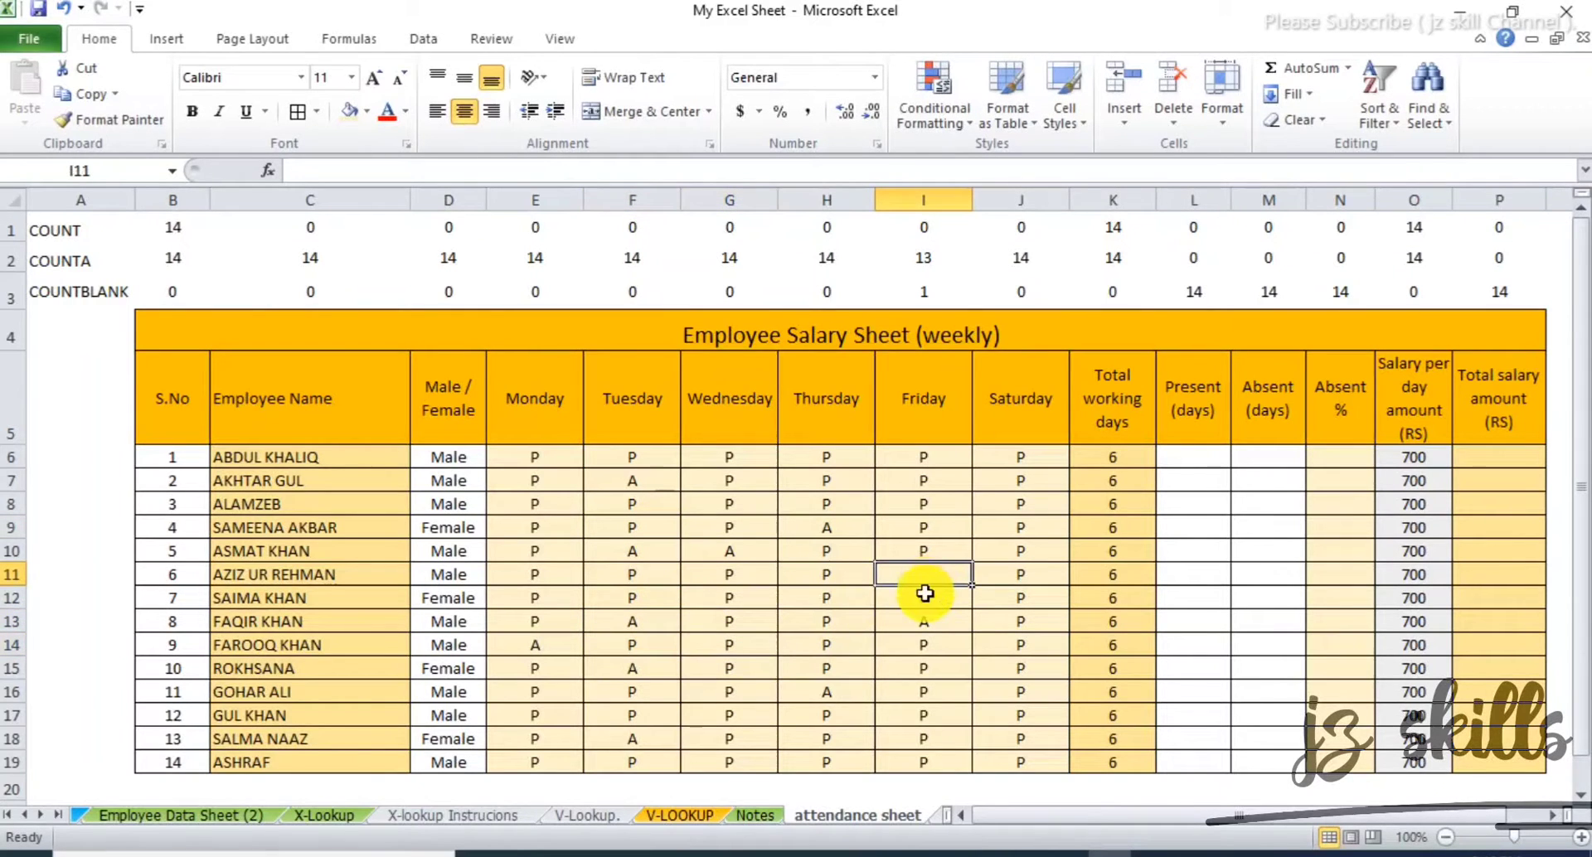
text(A)
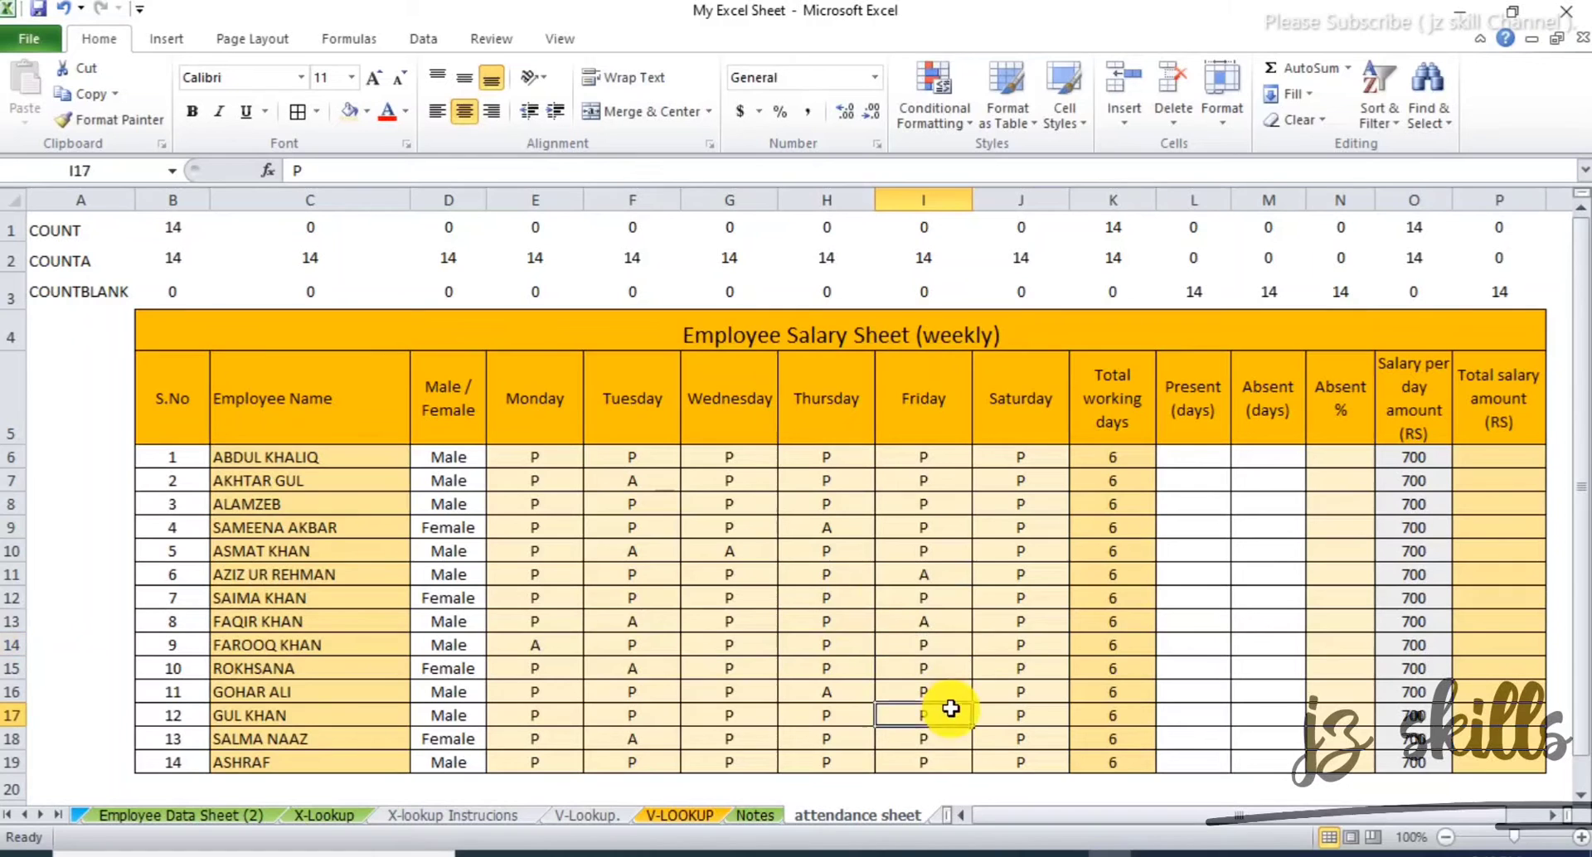
click(1029, 614)
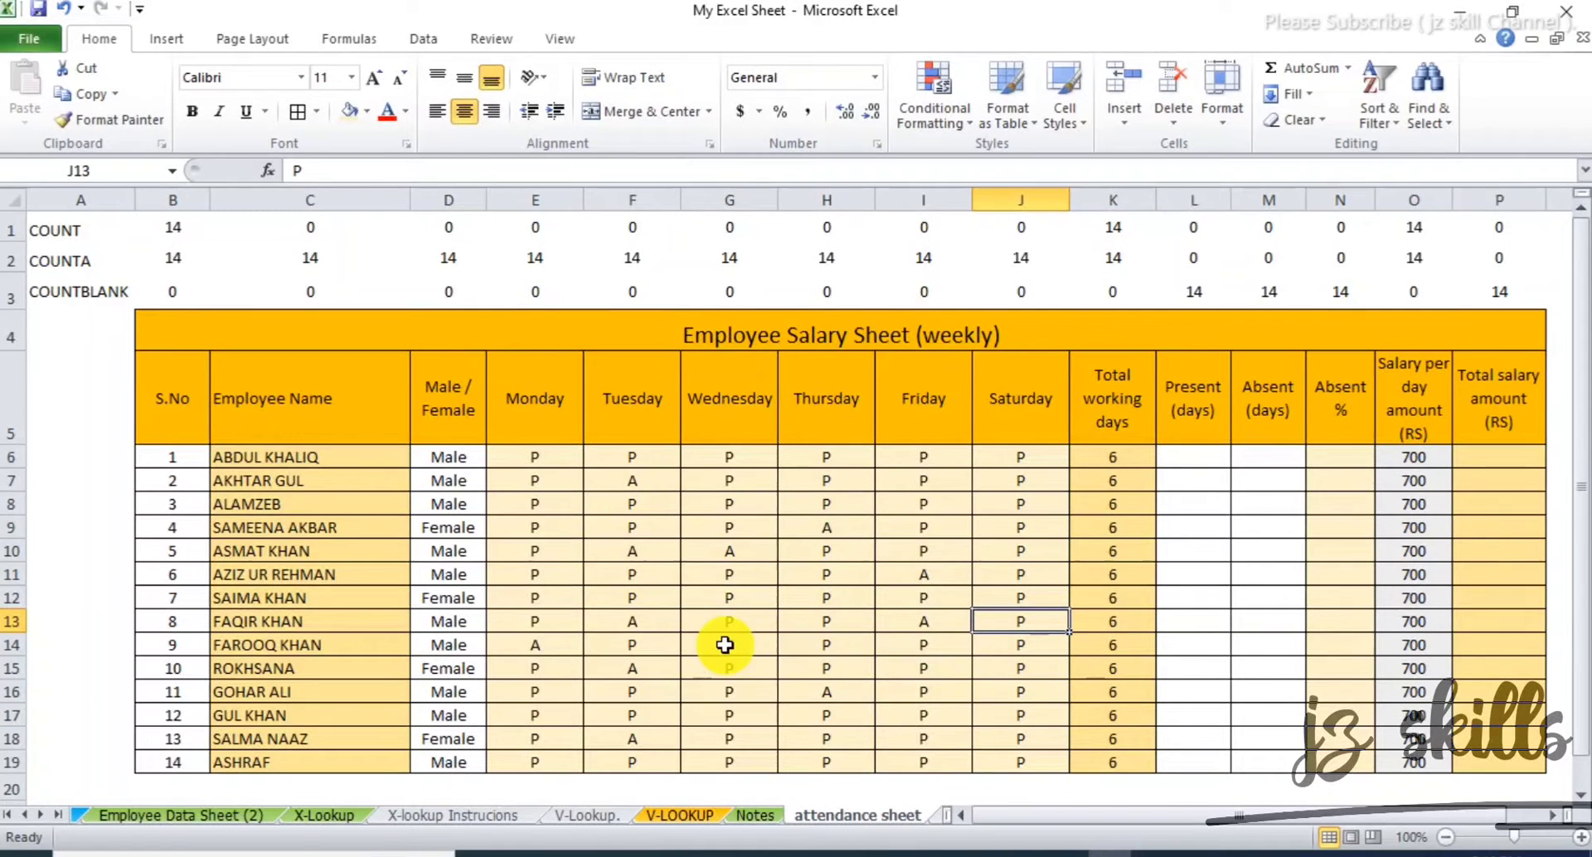
- Review the COUNTA results in B2:K2 and the Total working days column
drag(175, 258, 1115, 259)
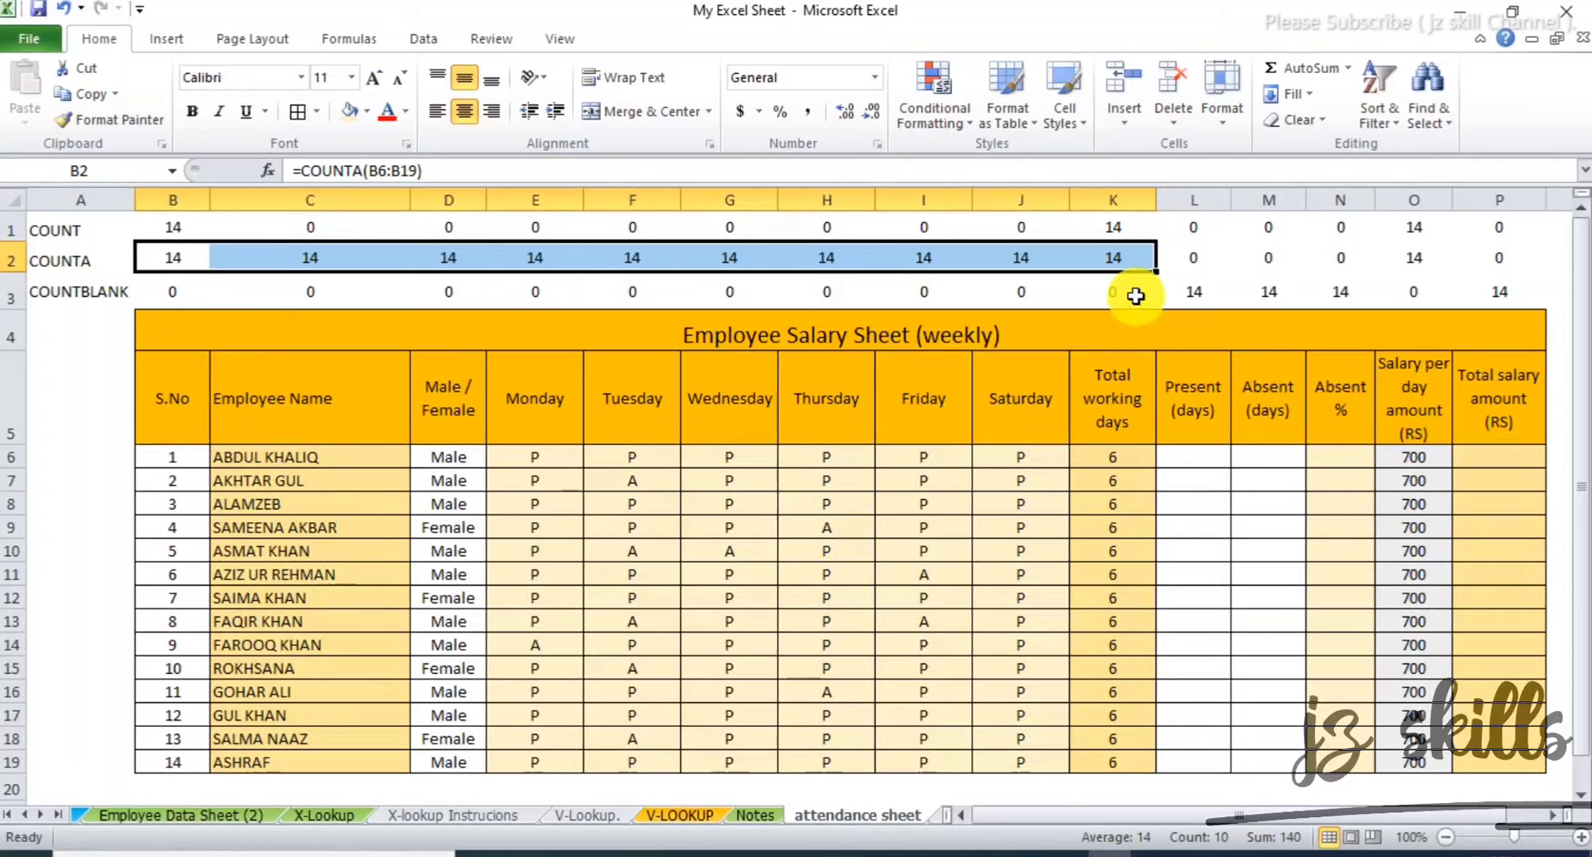
drag(1131, 297, 1105, 653)
click(1105, 715)
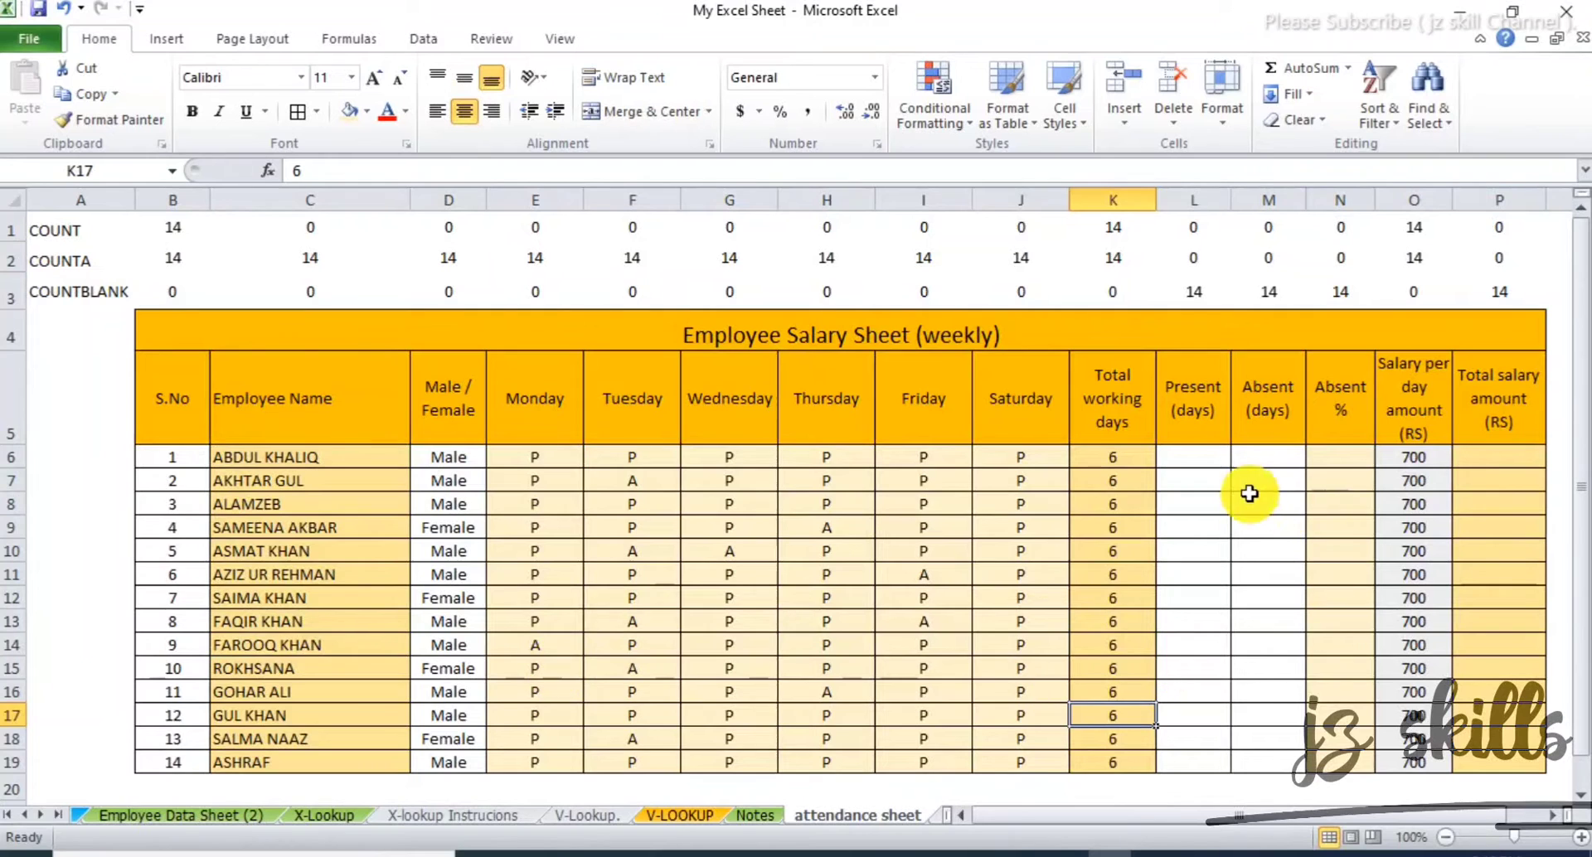
- Enter =COUNTIF(E6:J6,"P") in L6 to count the first employee's present days
click(1194, 458)
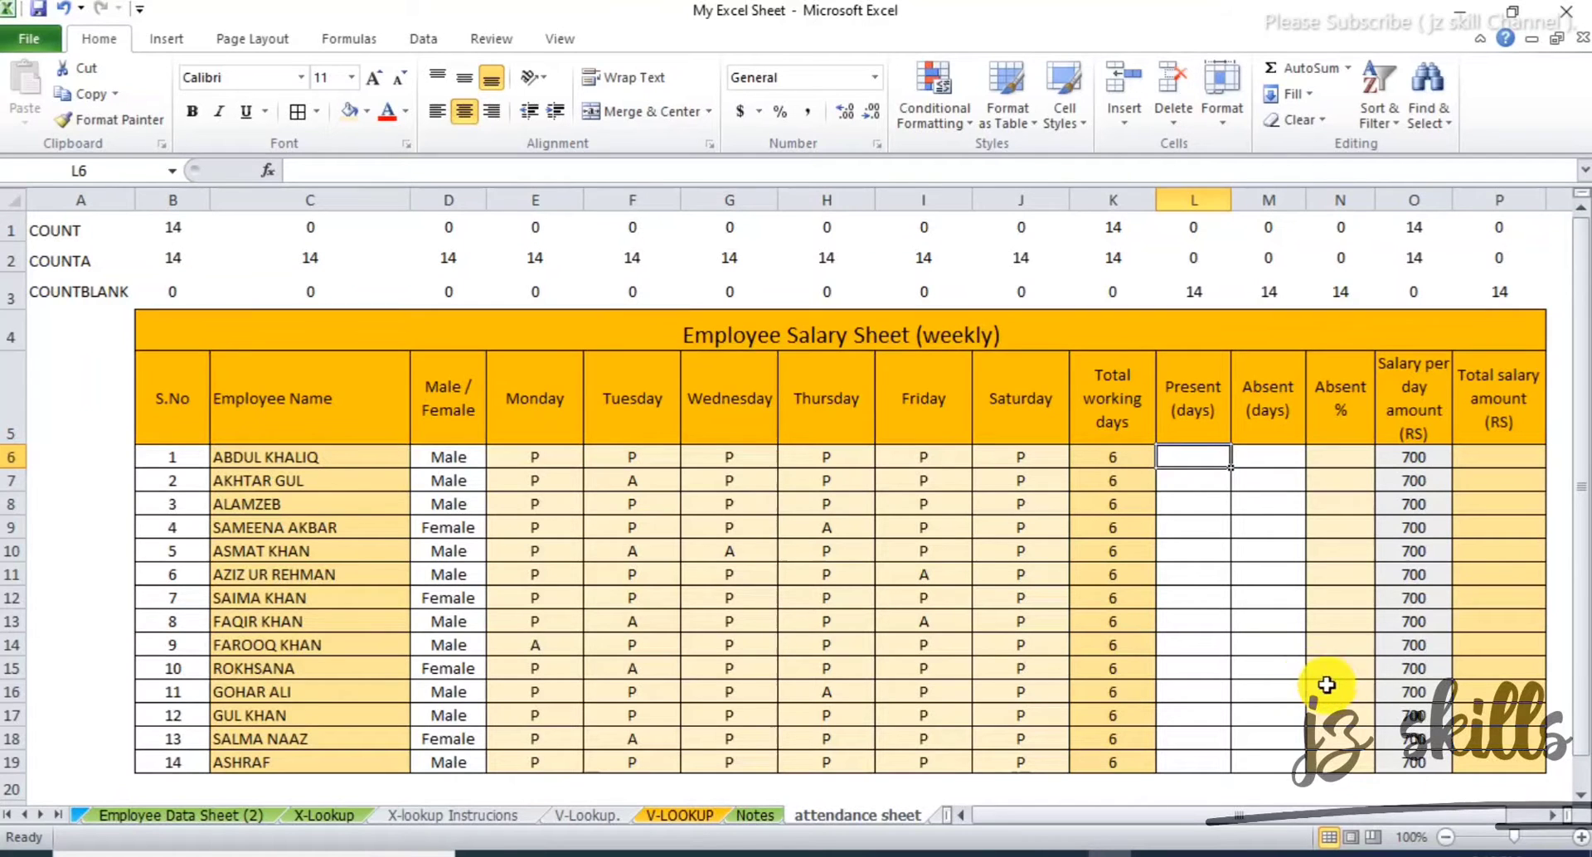
click(260, 458)
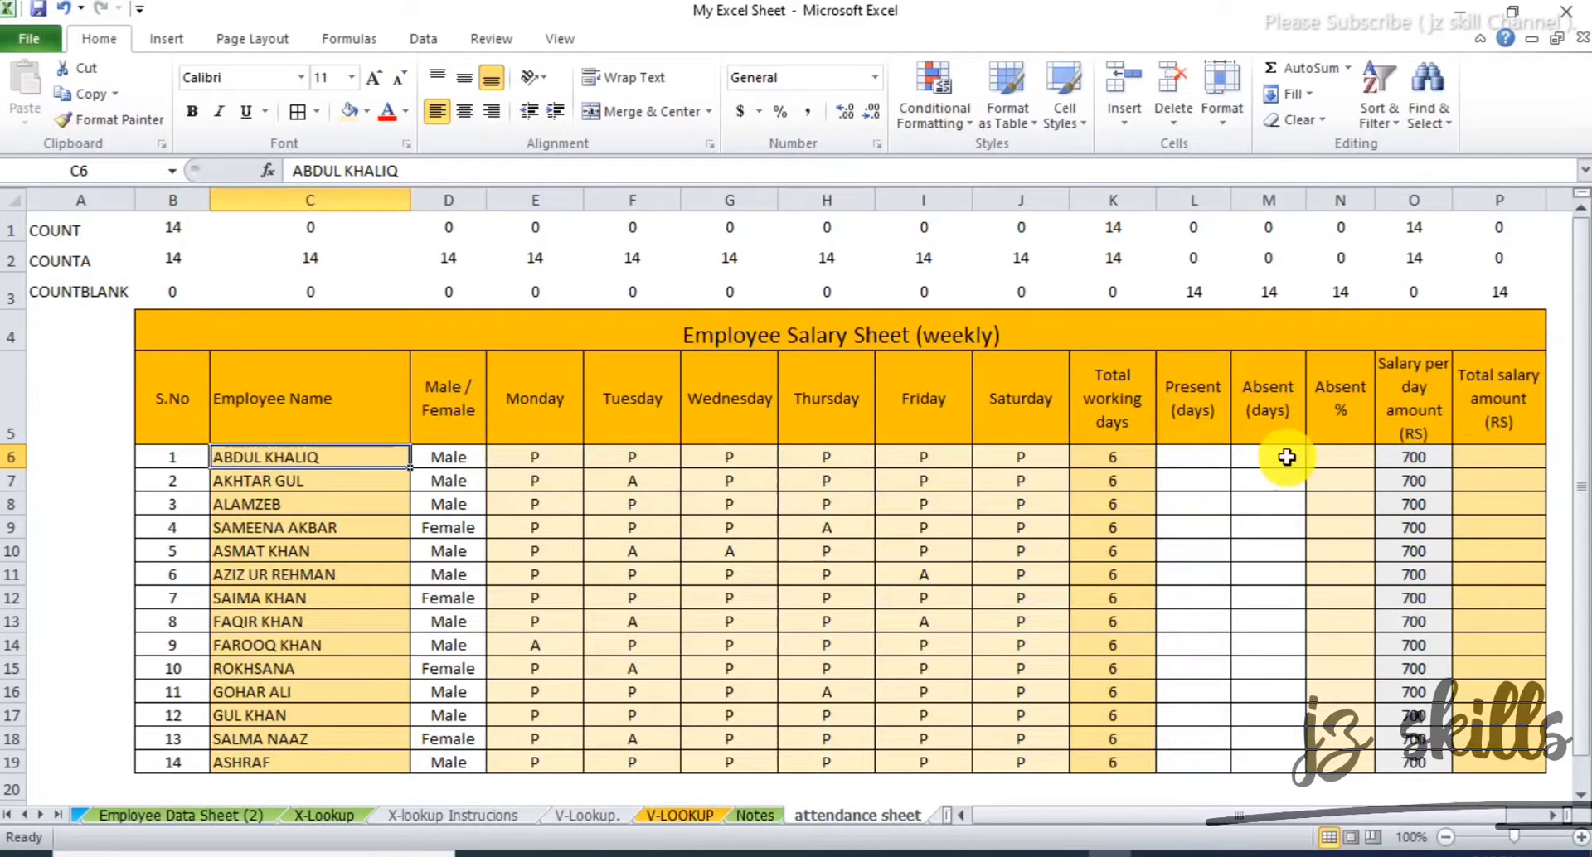
click(1202, 461)
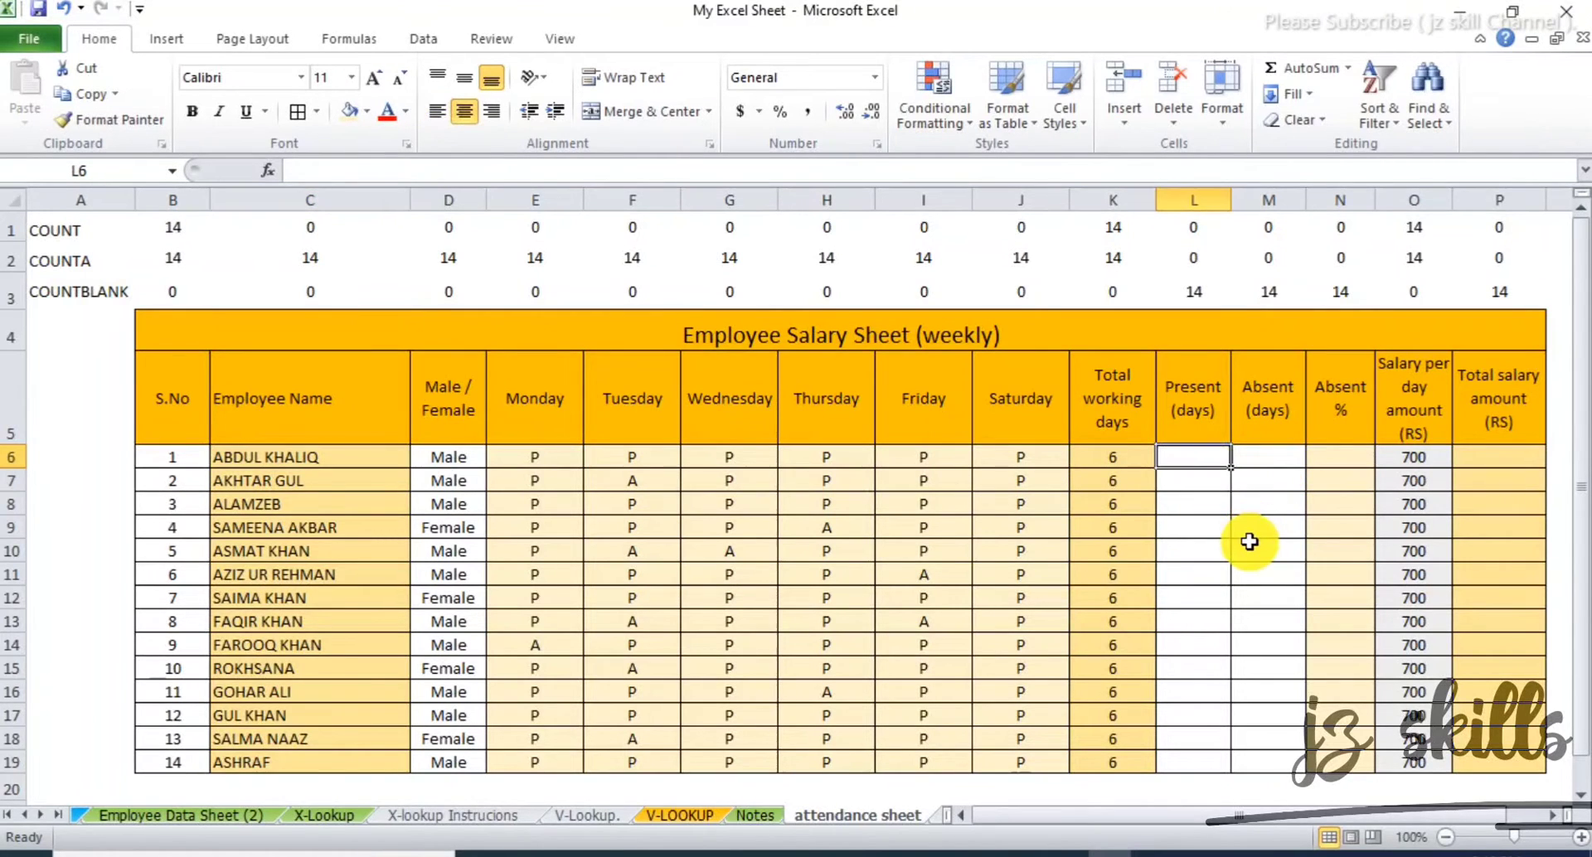
text(=COU)
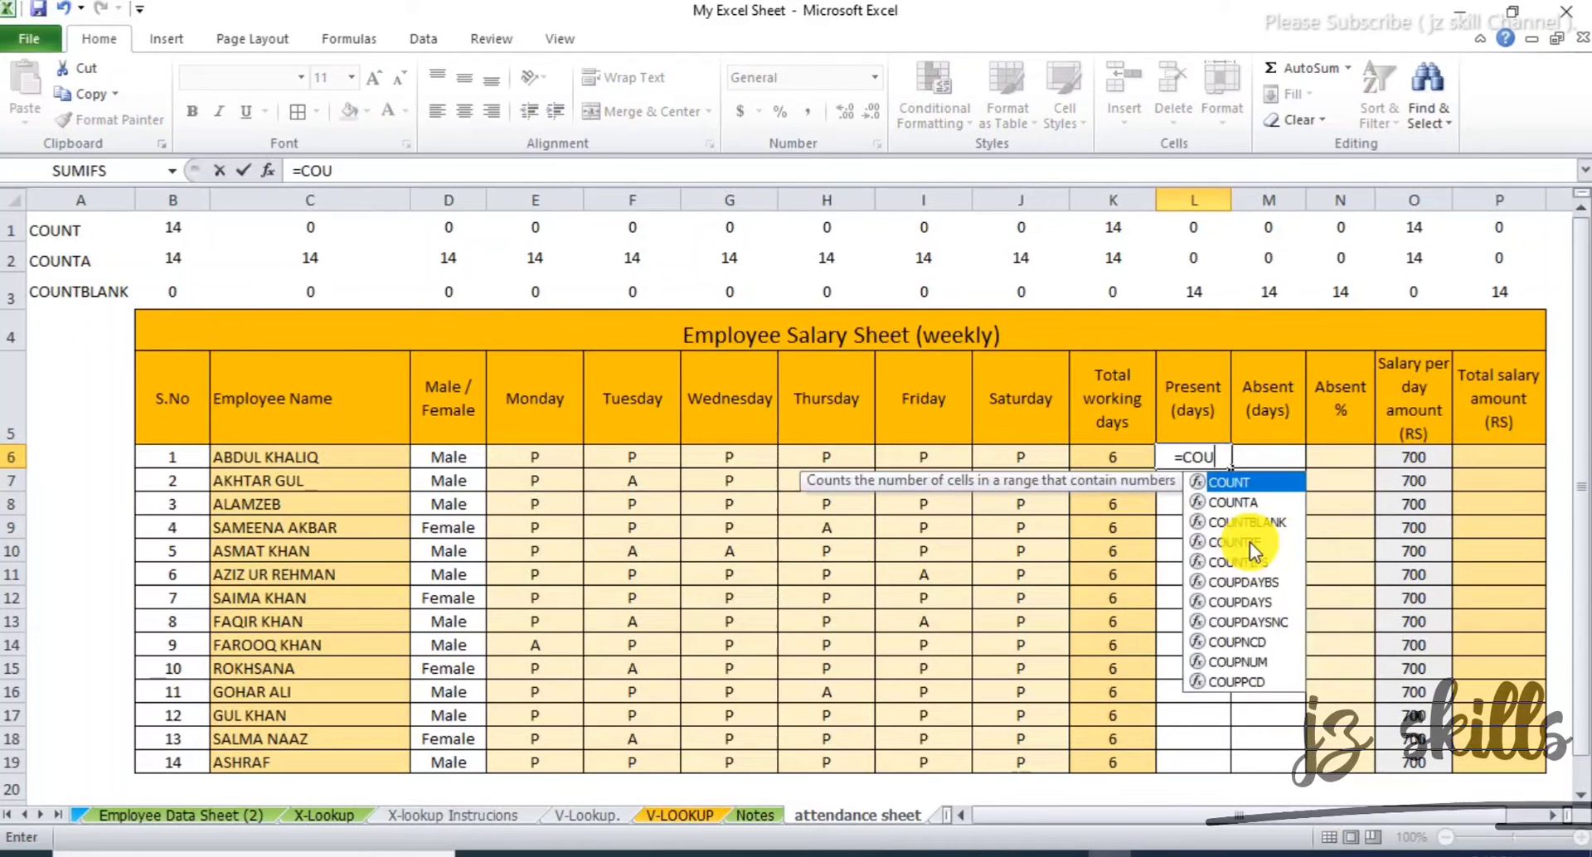
text(NTIF)
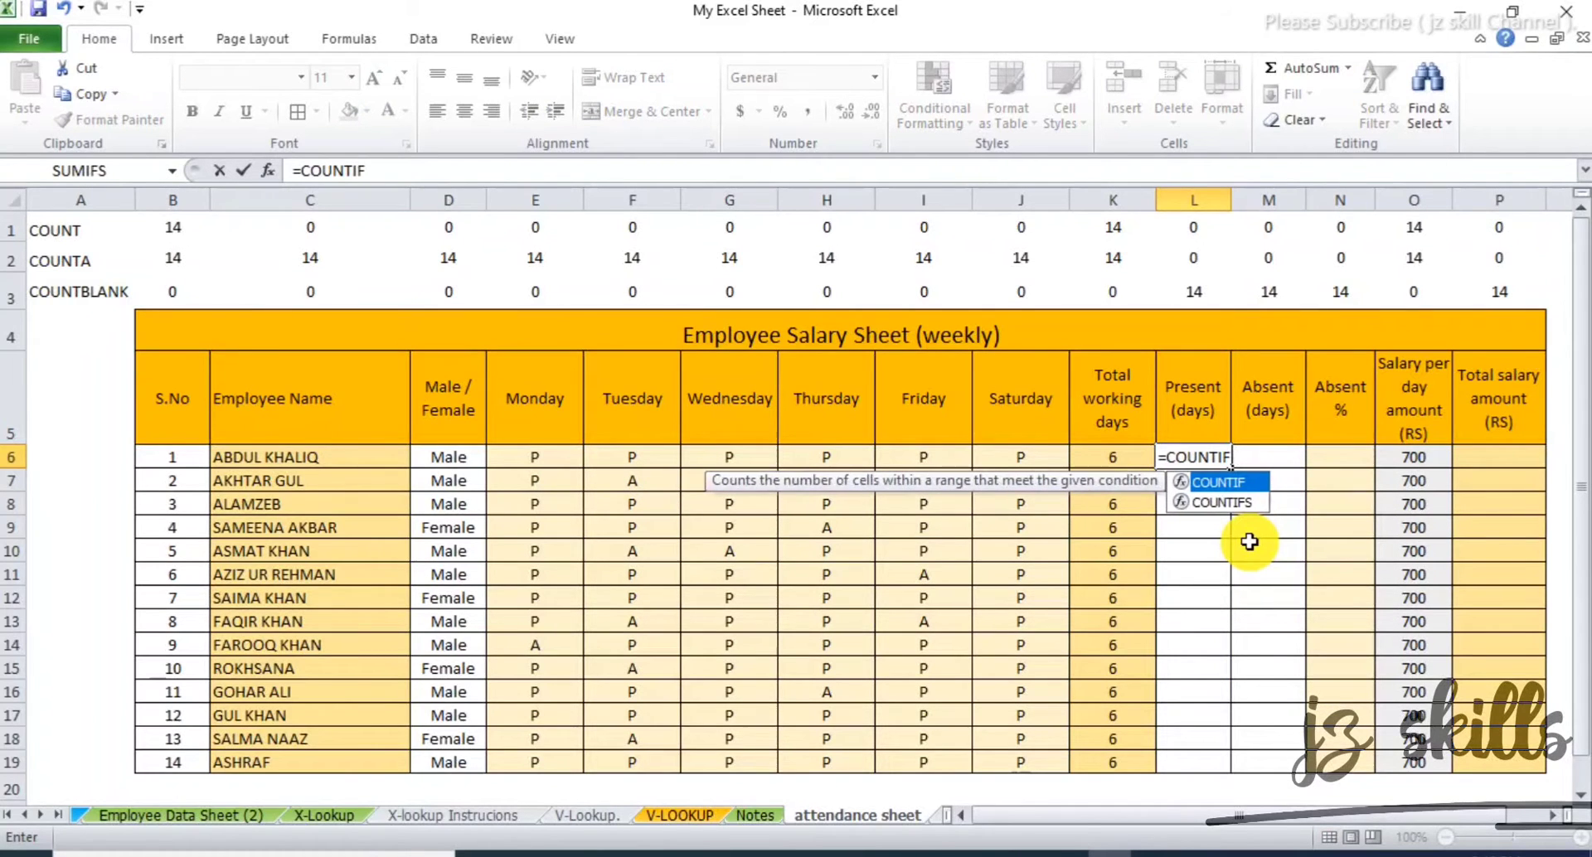
text(()
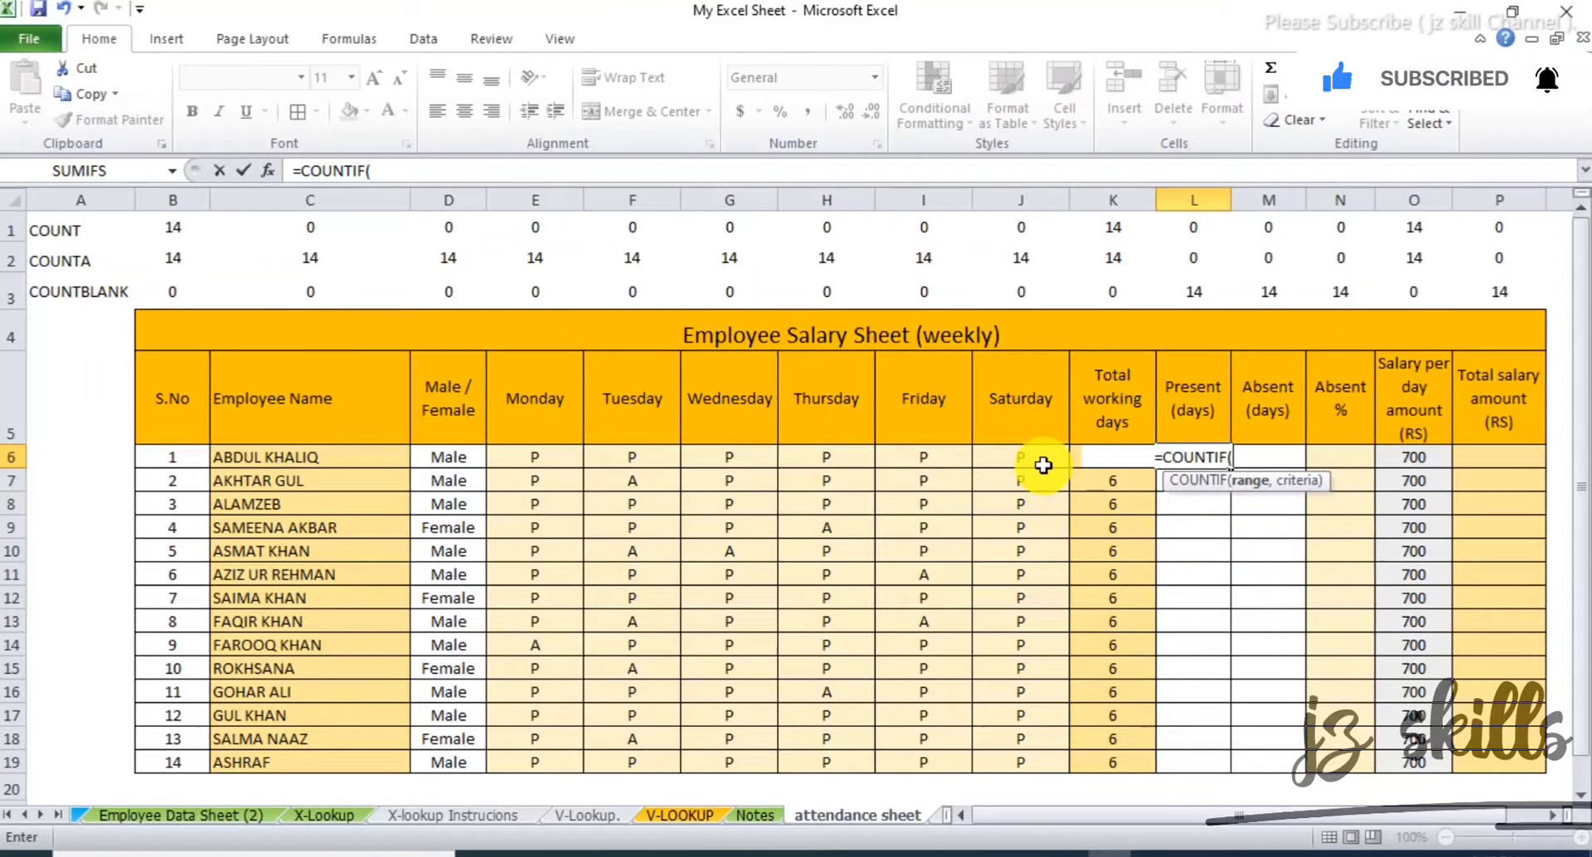
drag(1042, 461, 555, 452)
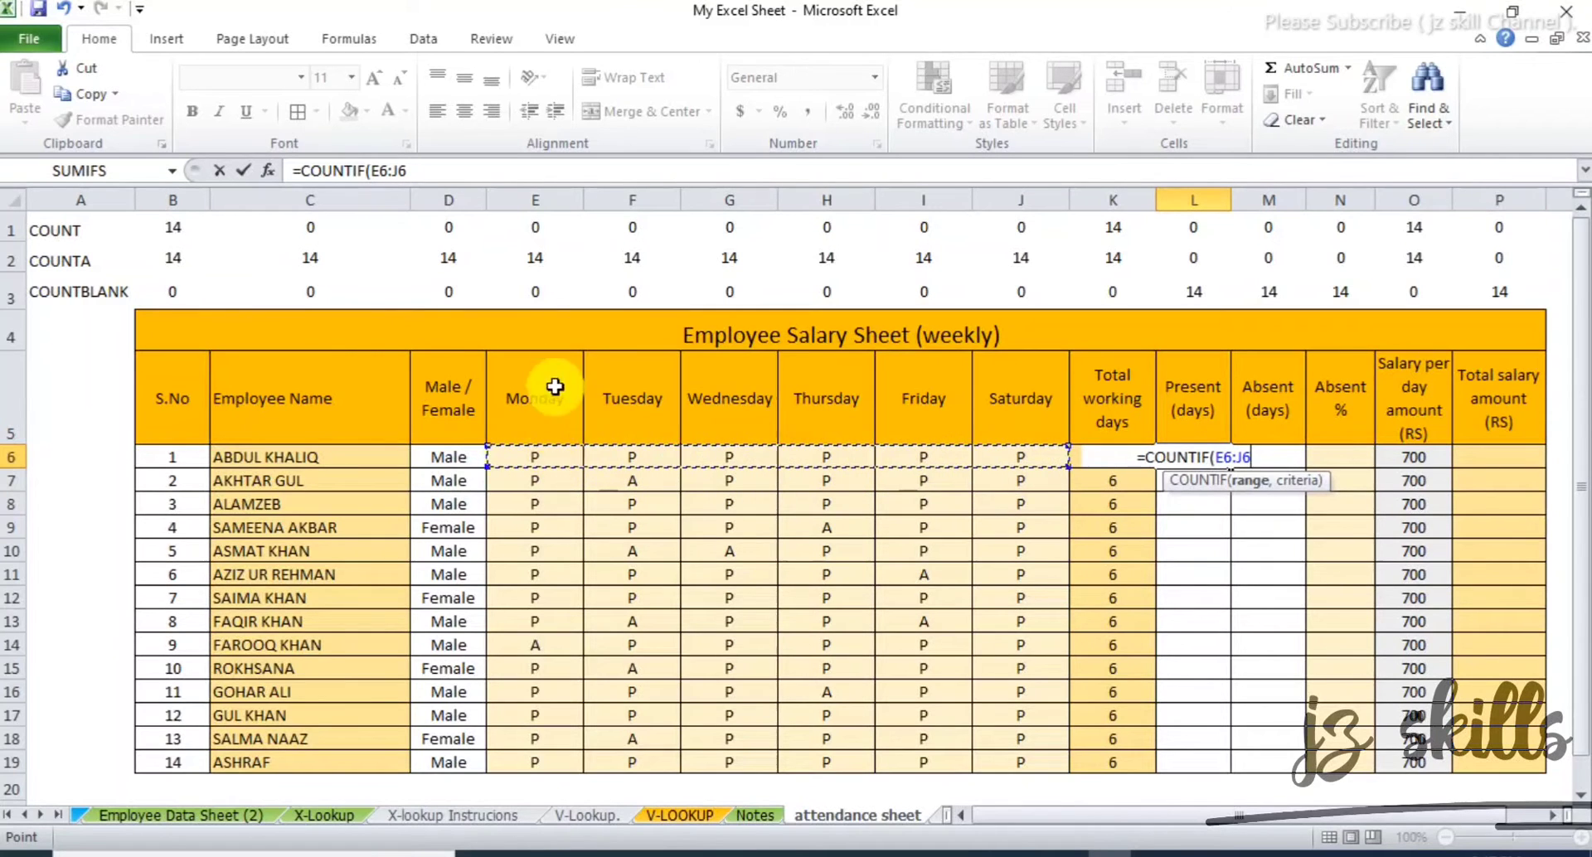
click(427, 171)
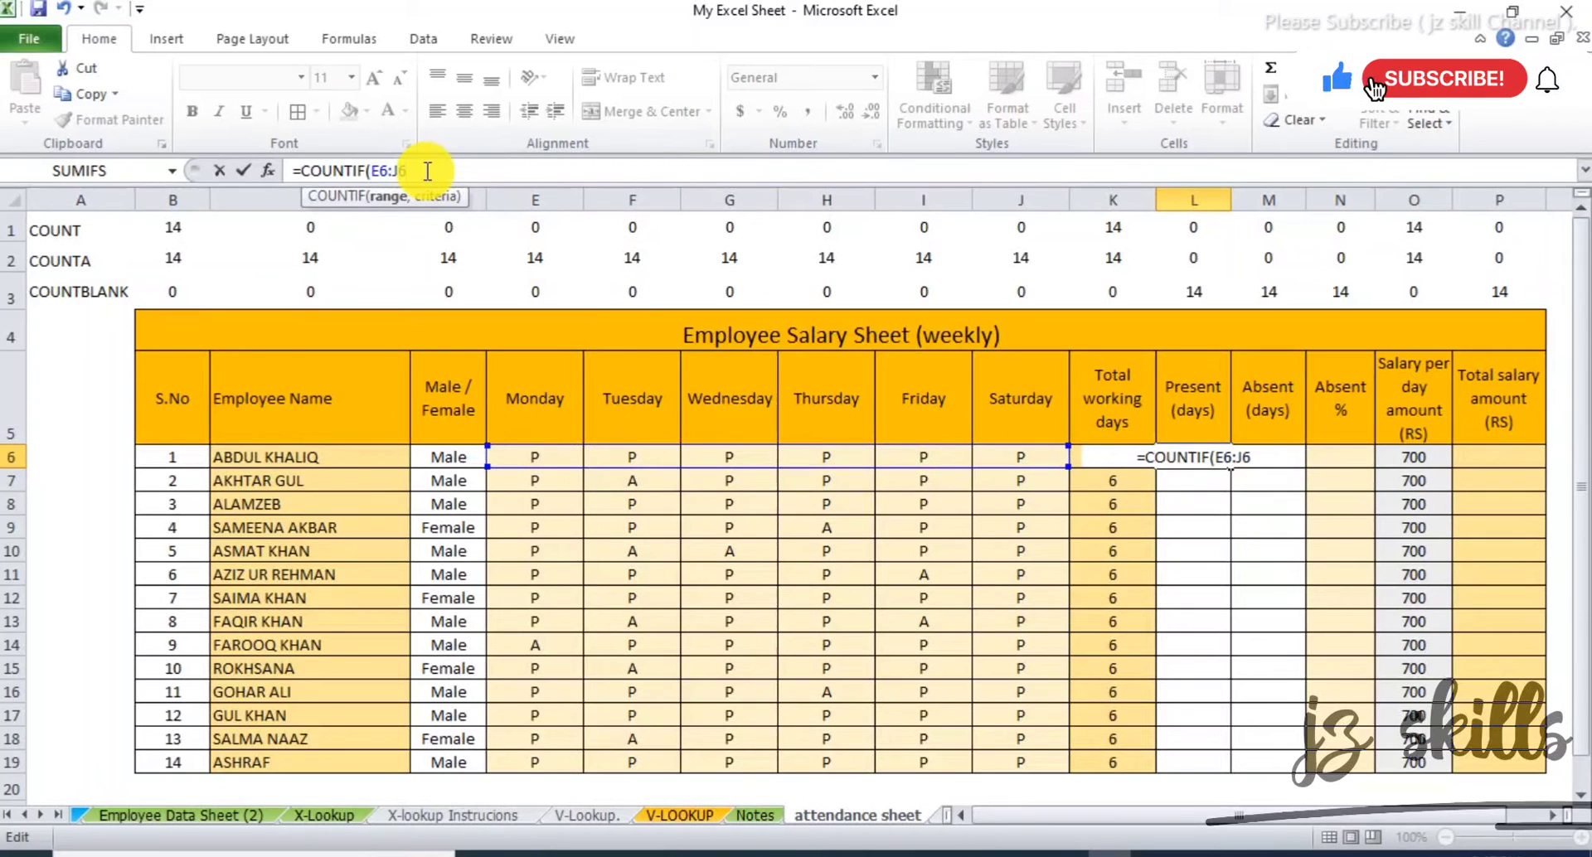
text(,)
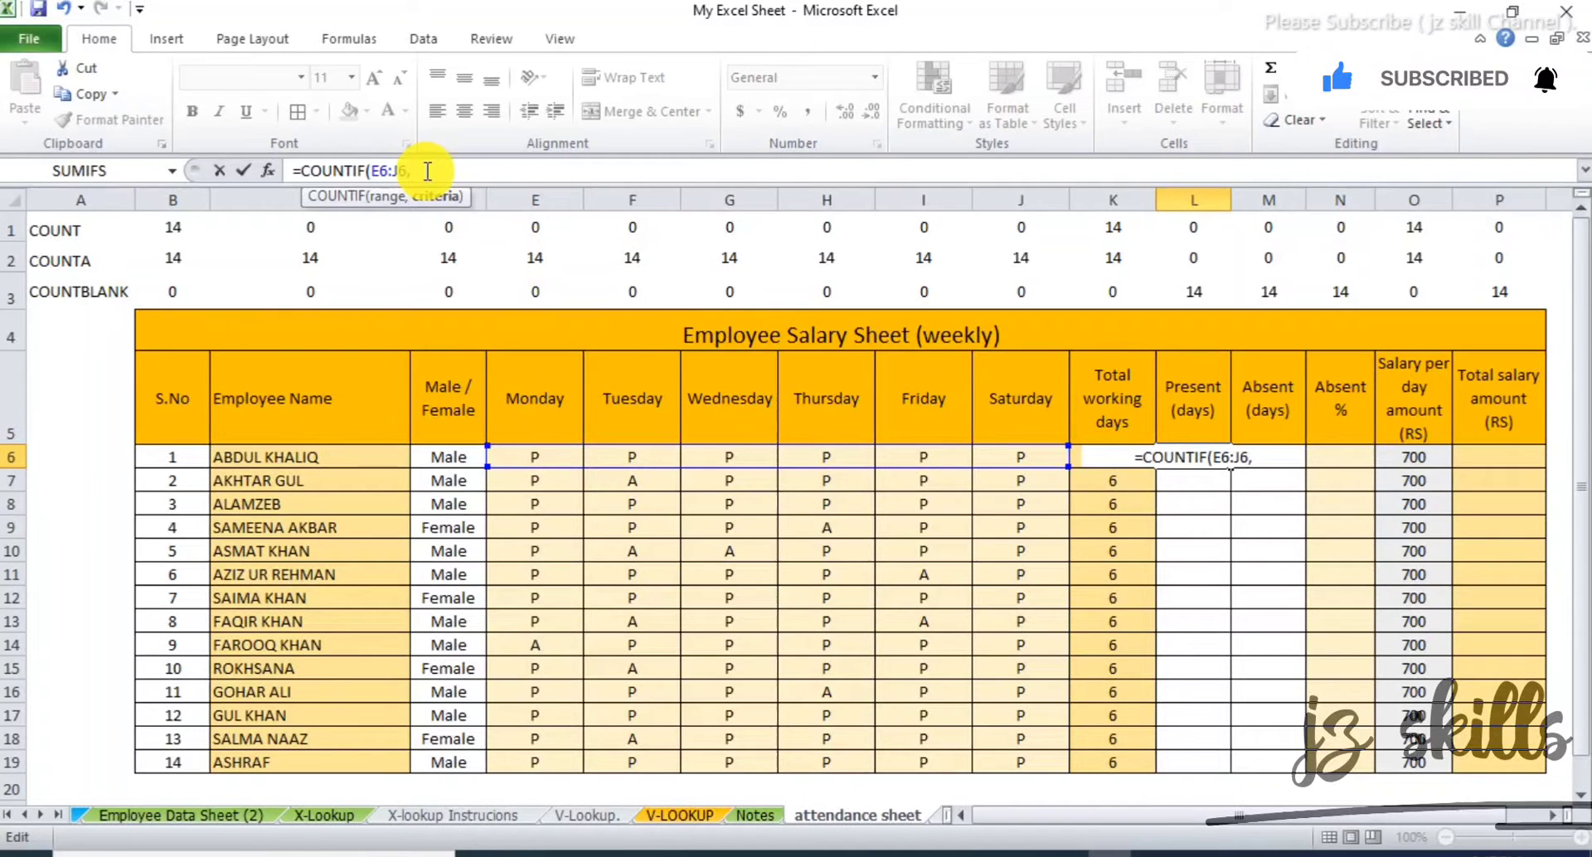
text(")
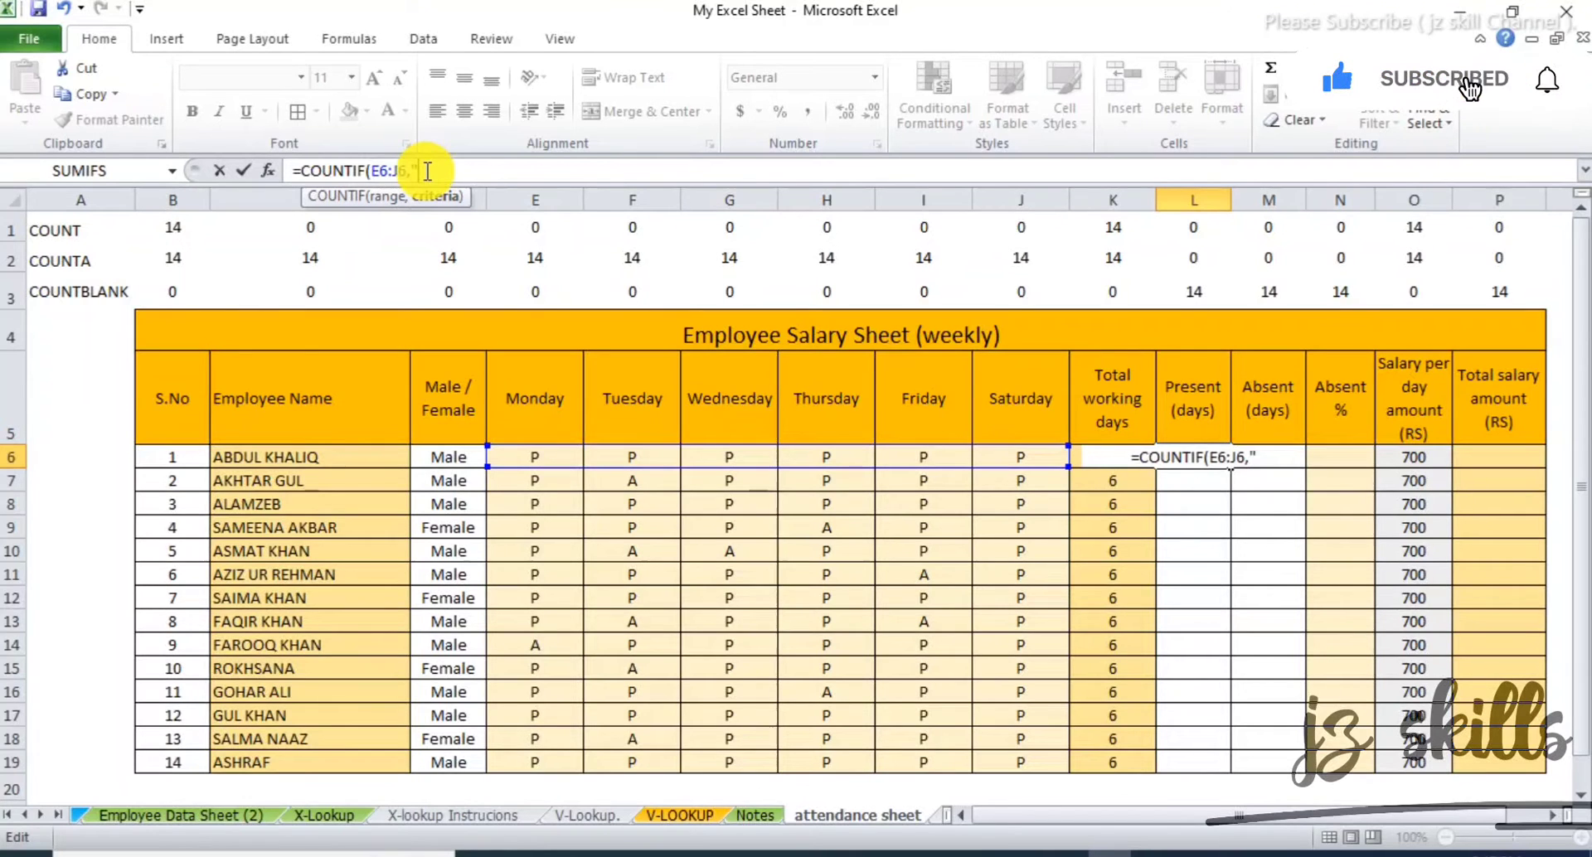
text(P)
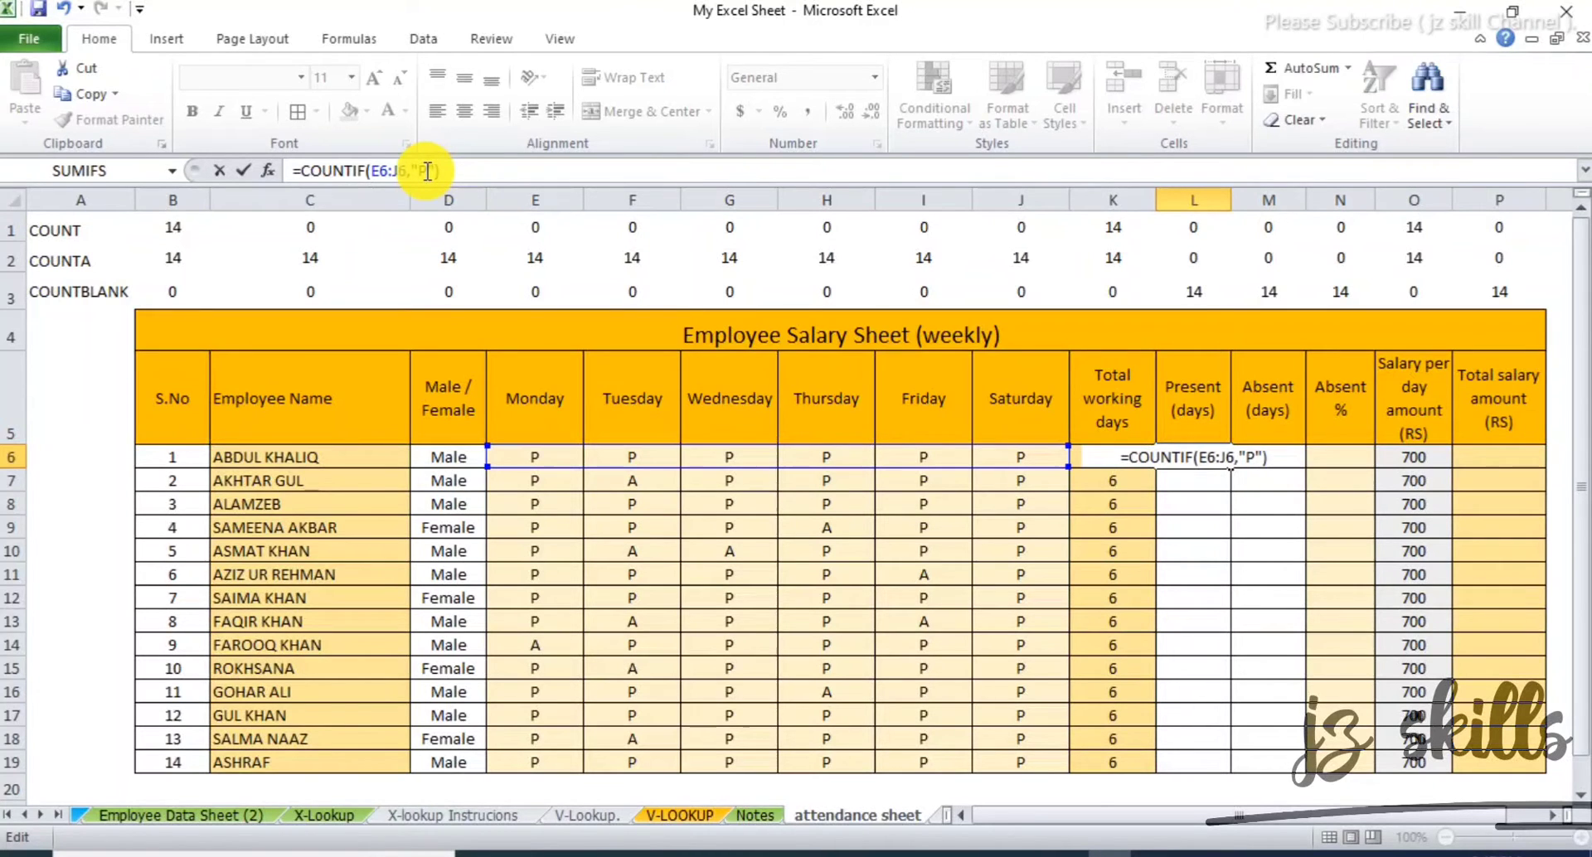
key(Return)
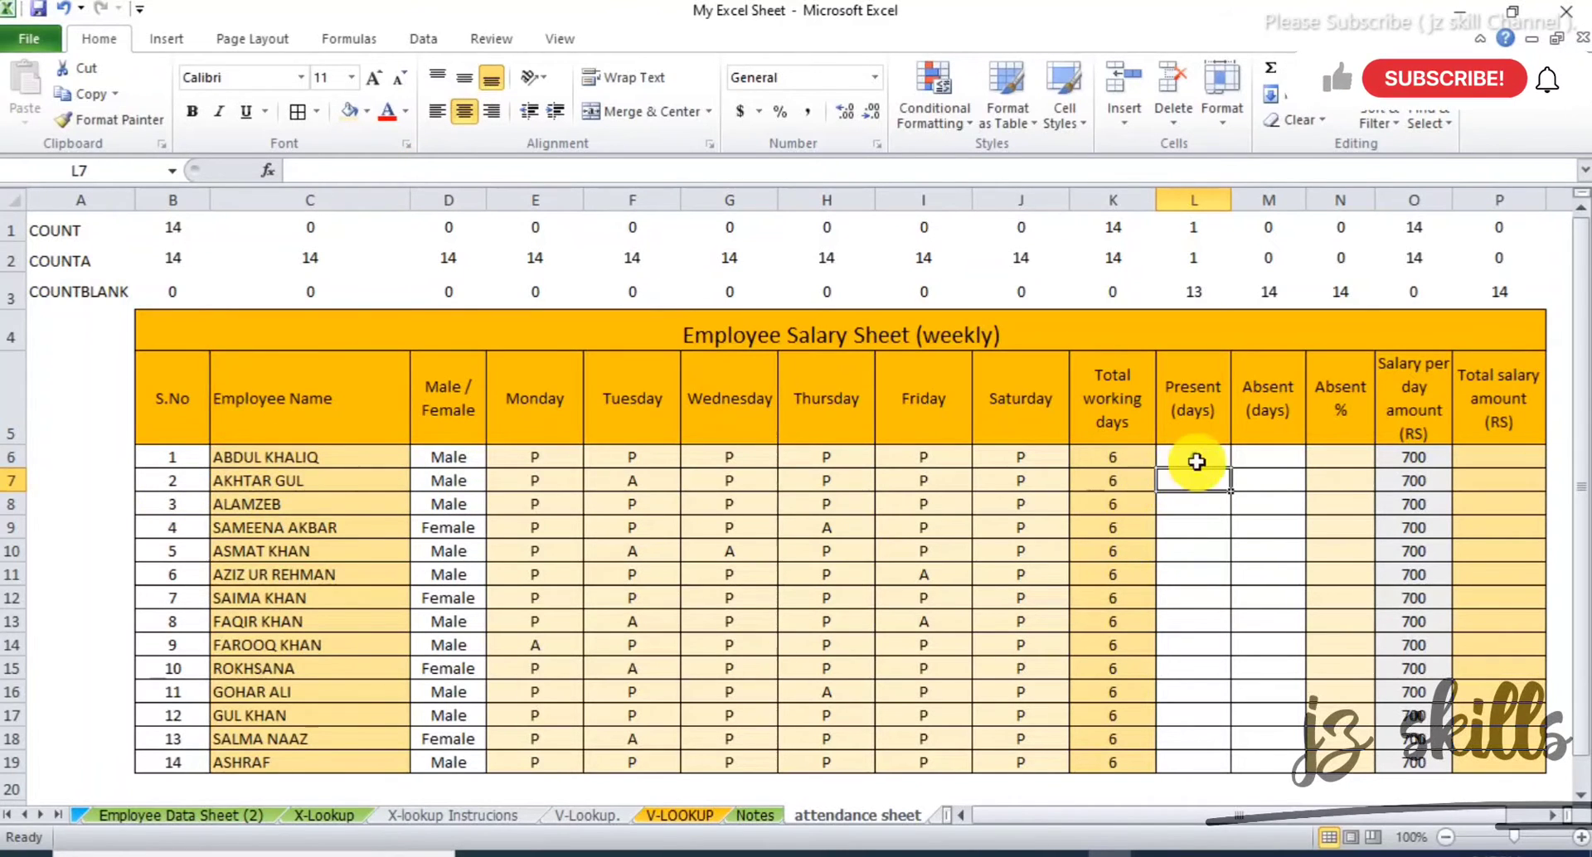
- Fill the present-days formula from L6 down to L19 and check some of the copied cells
click(1218, 459)
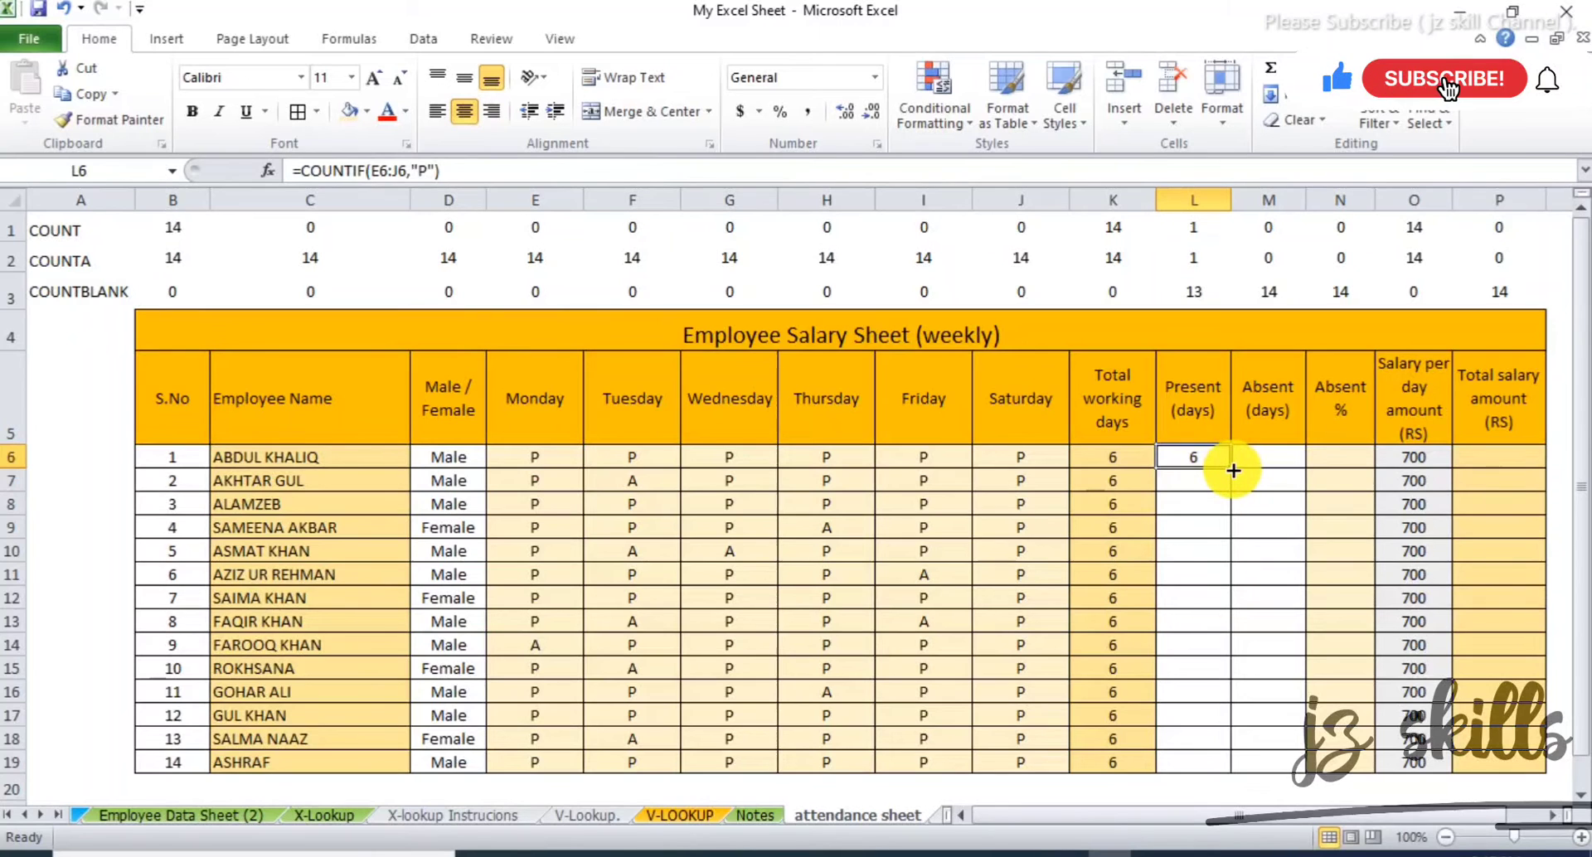
double_click(1231, 468)
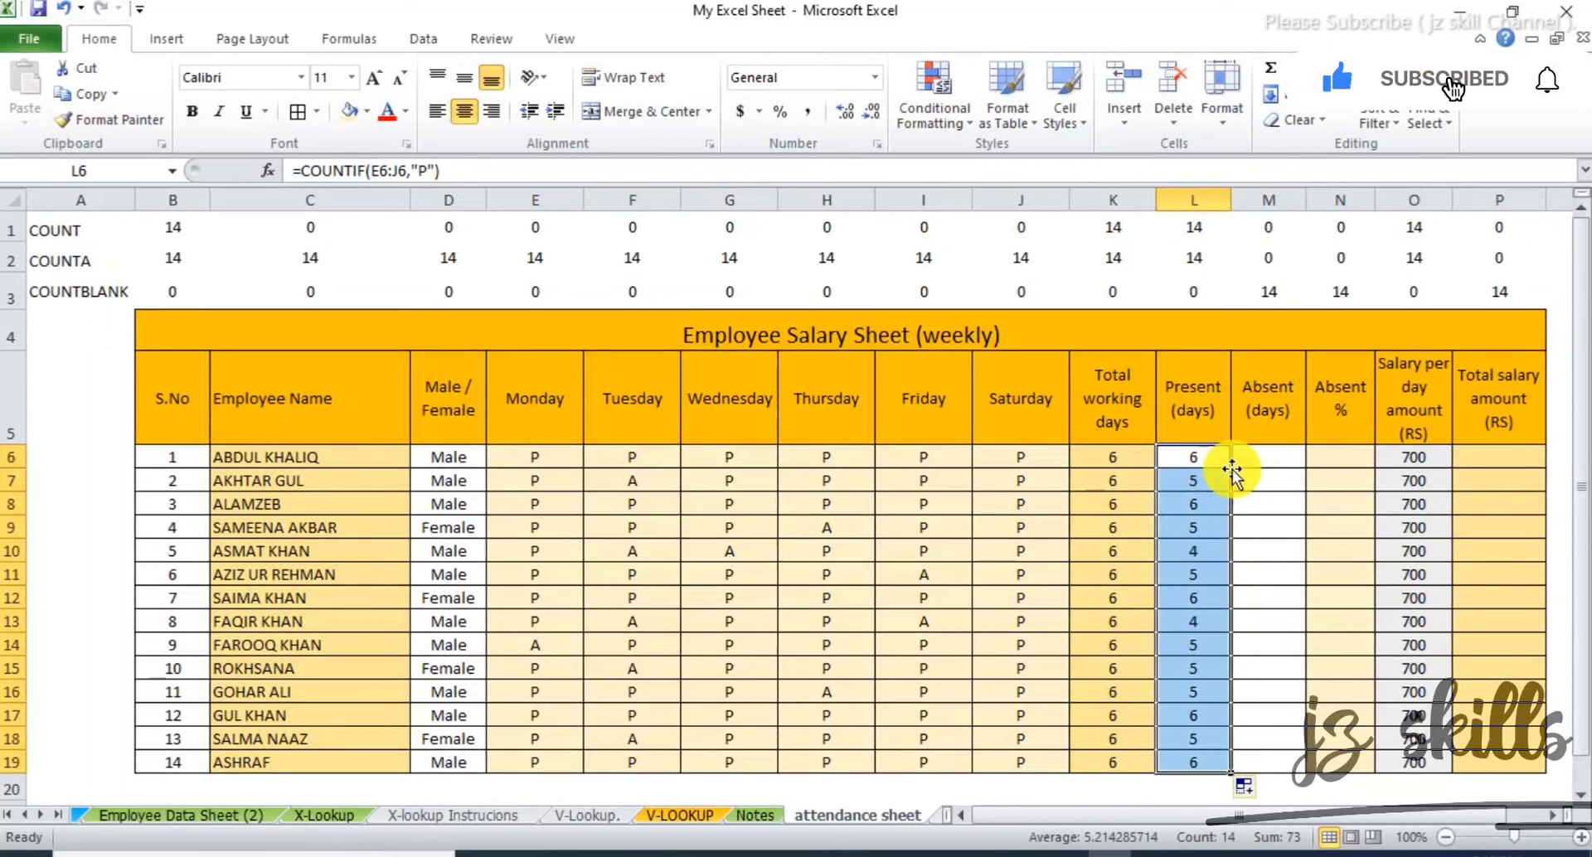
click(1199, 529)
click(1197, 583)
click(1197, 527)
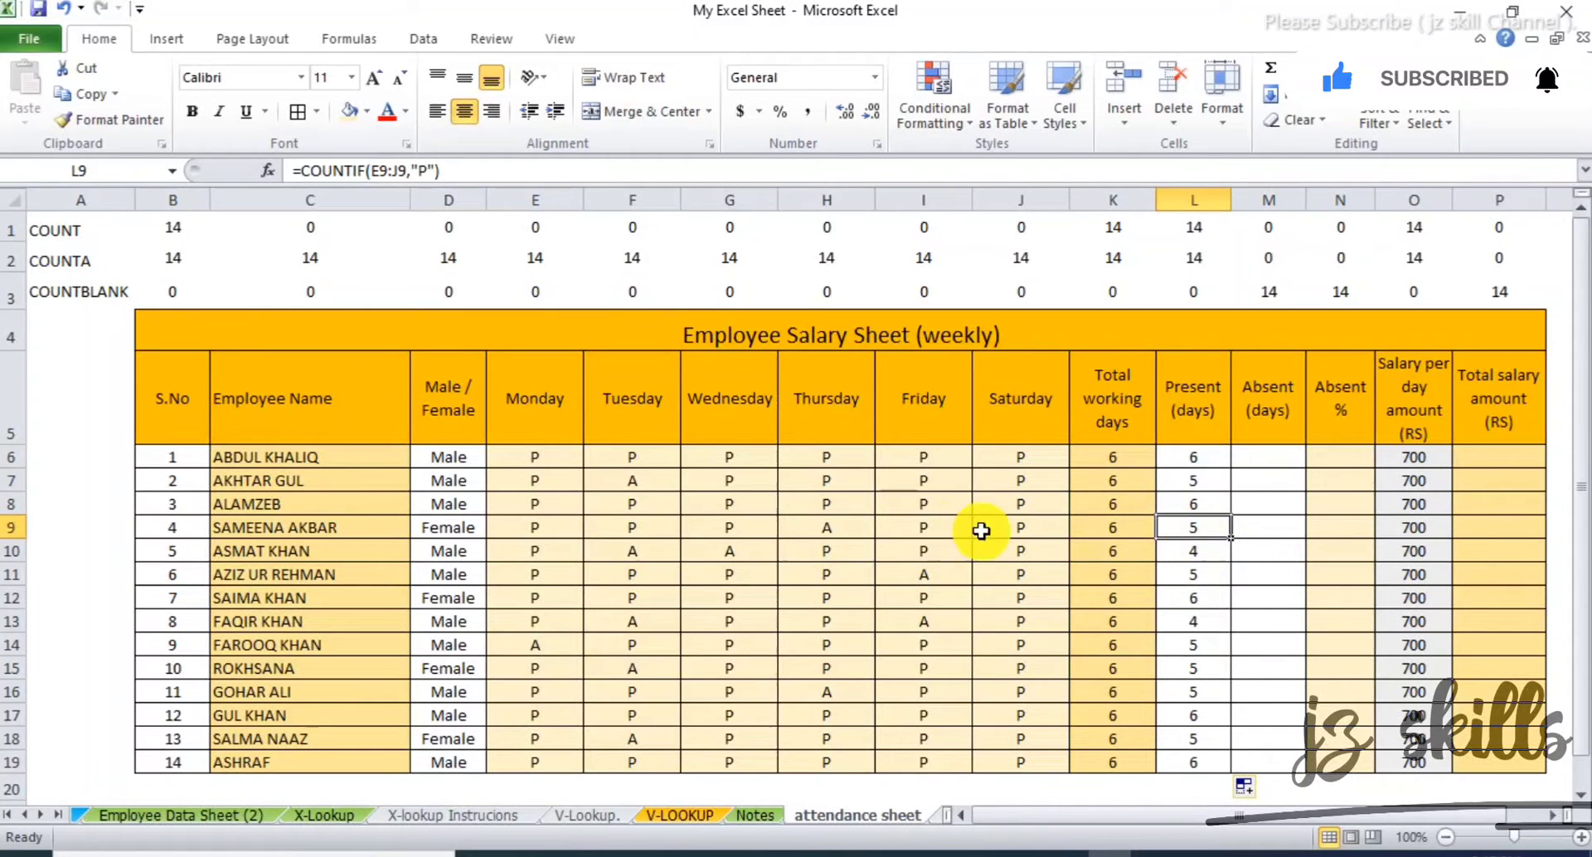
- Lock the column references in L6 so it reads =COUNTIF($E6:$J6,"P") and refill it down to L19
click(1214, 458)
click(400, 178)
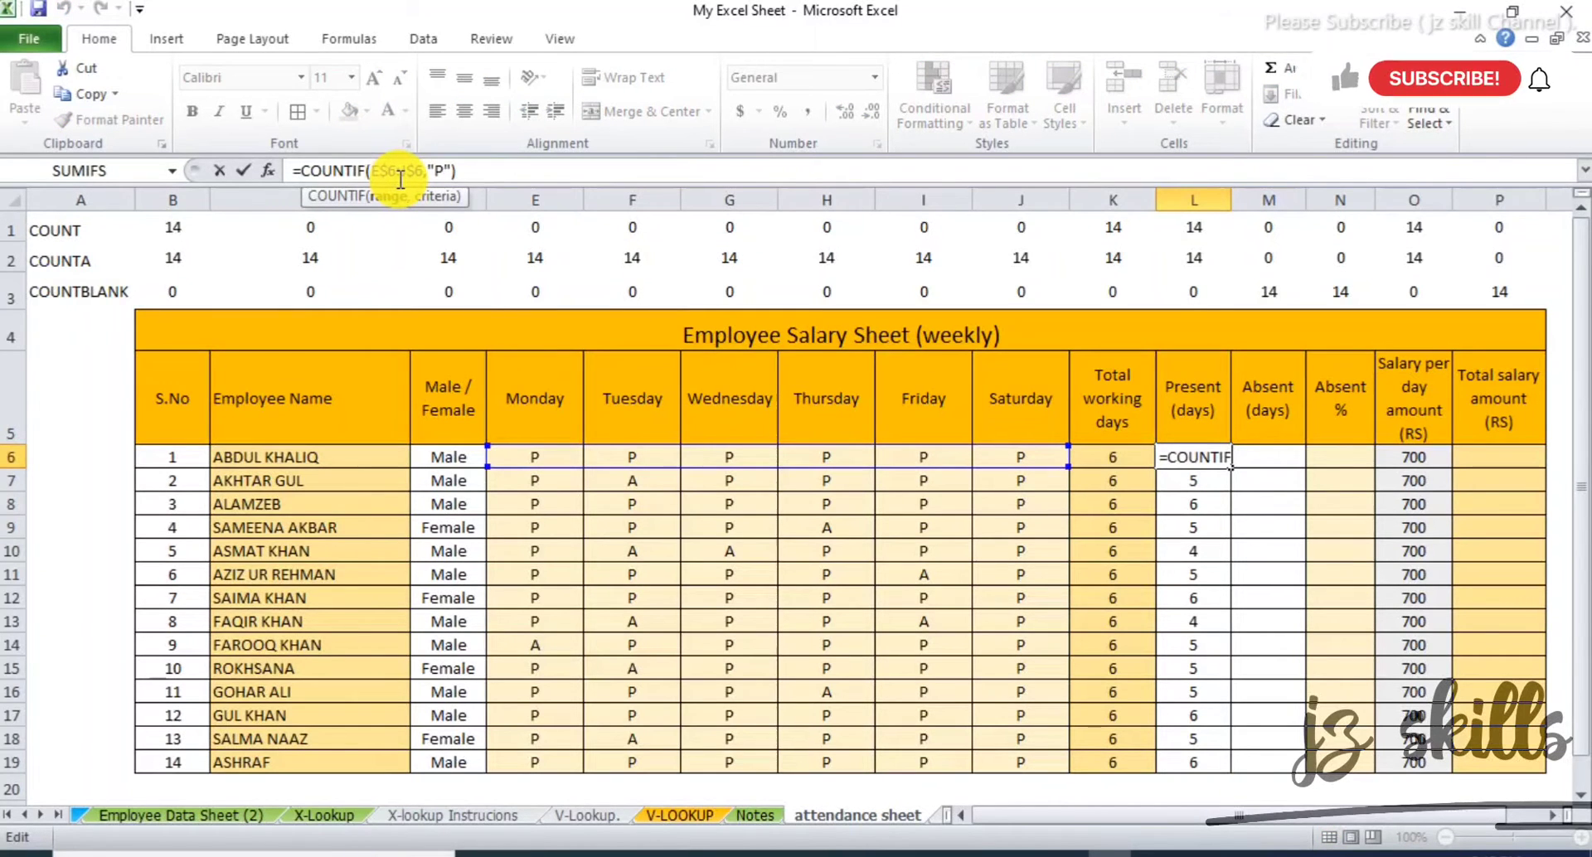
double_click(390, 171)
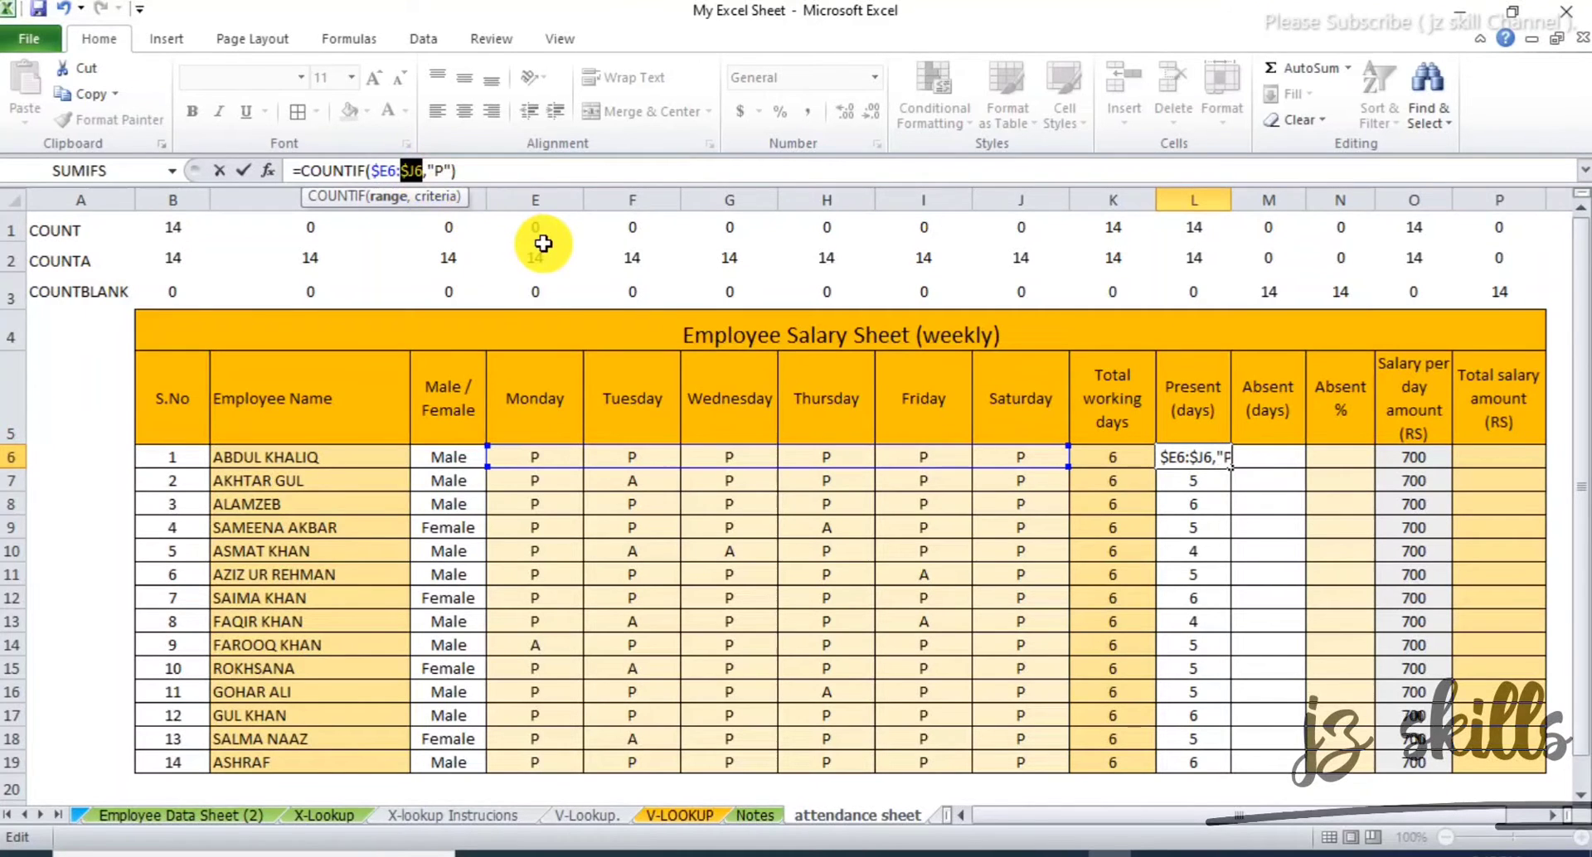
key(Return)
click(1212, 459)
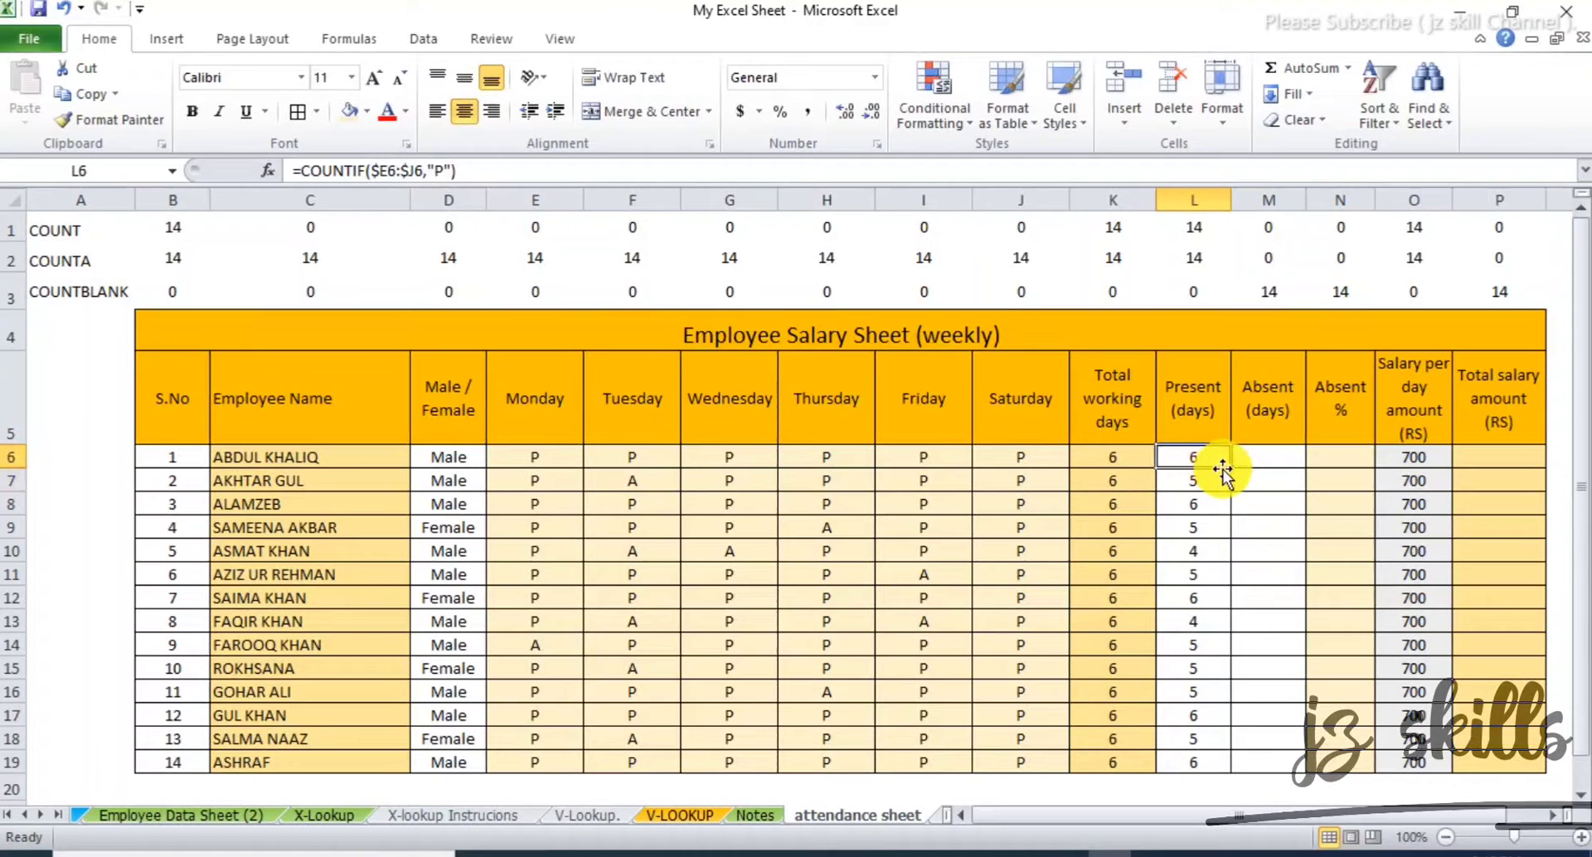
double_click(1229, 471)
- Copy the formula from L6 into M6 and change its criterion to "A", giving =COUNTIF($E6:$J6,"A")
click(1215, 458)
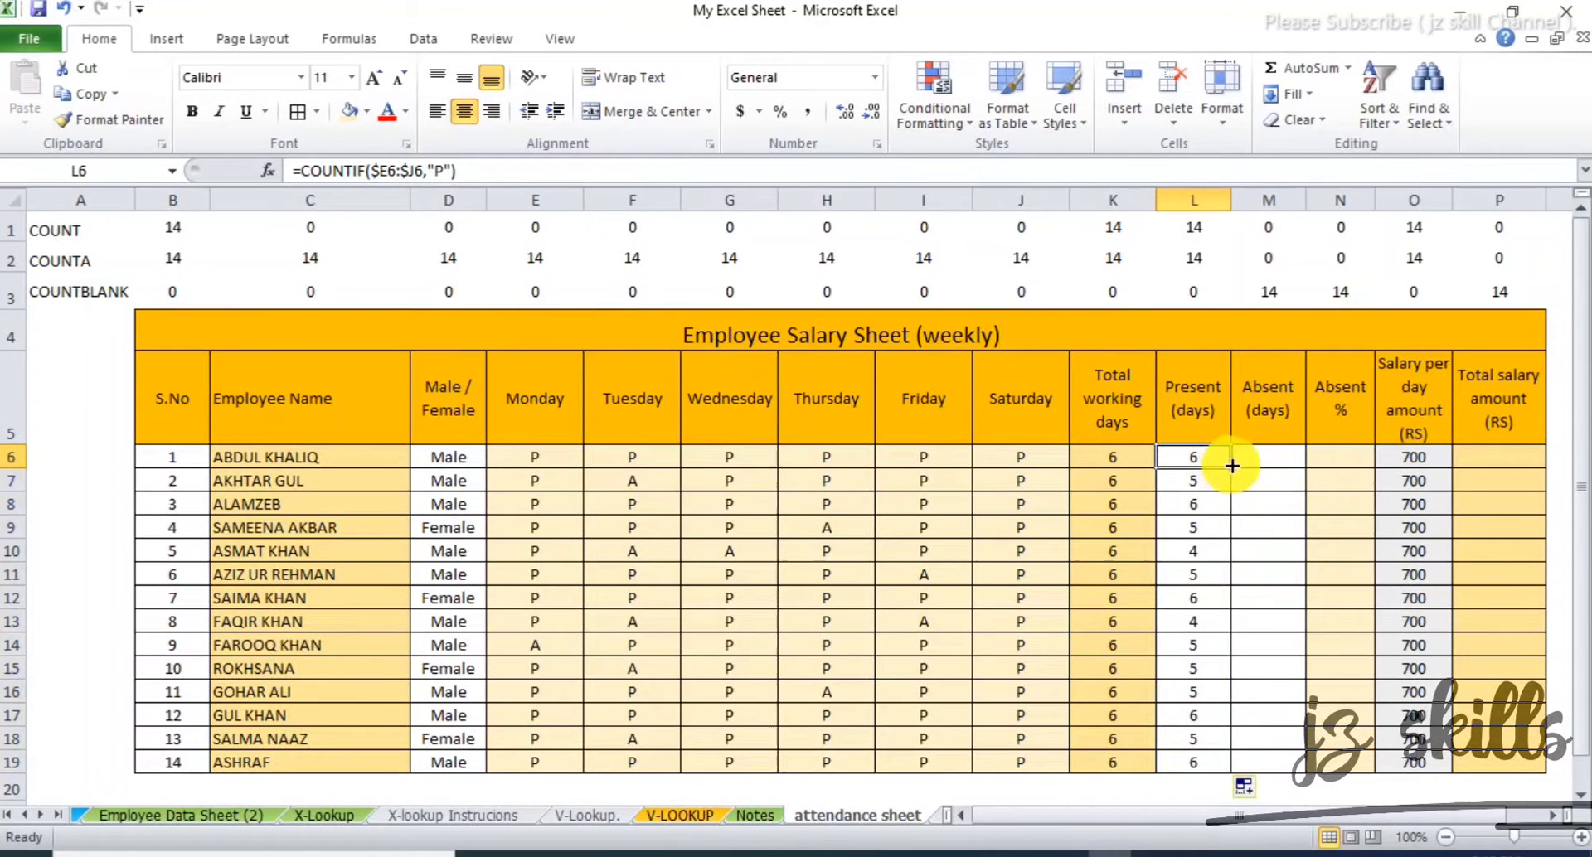
drag(1232, 466, 1281, 467)
click(1264, 529)
click(1263, 462)
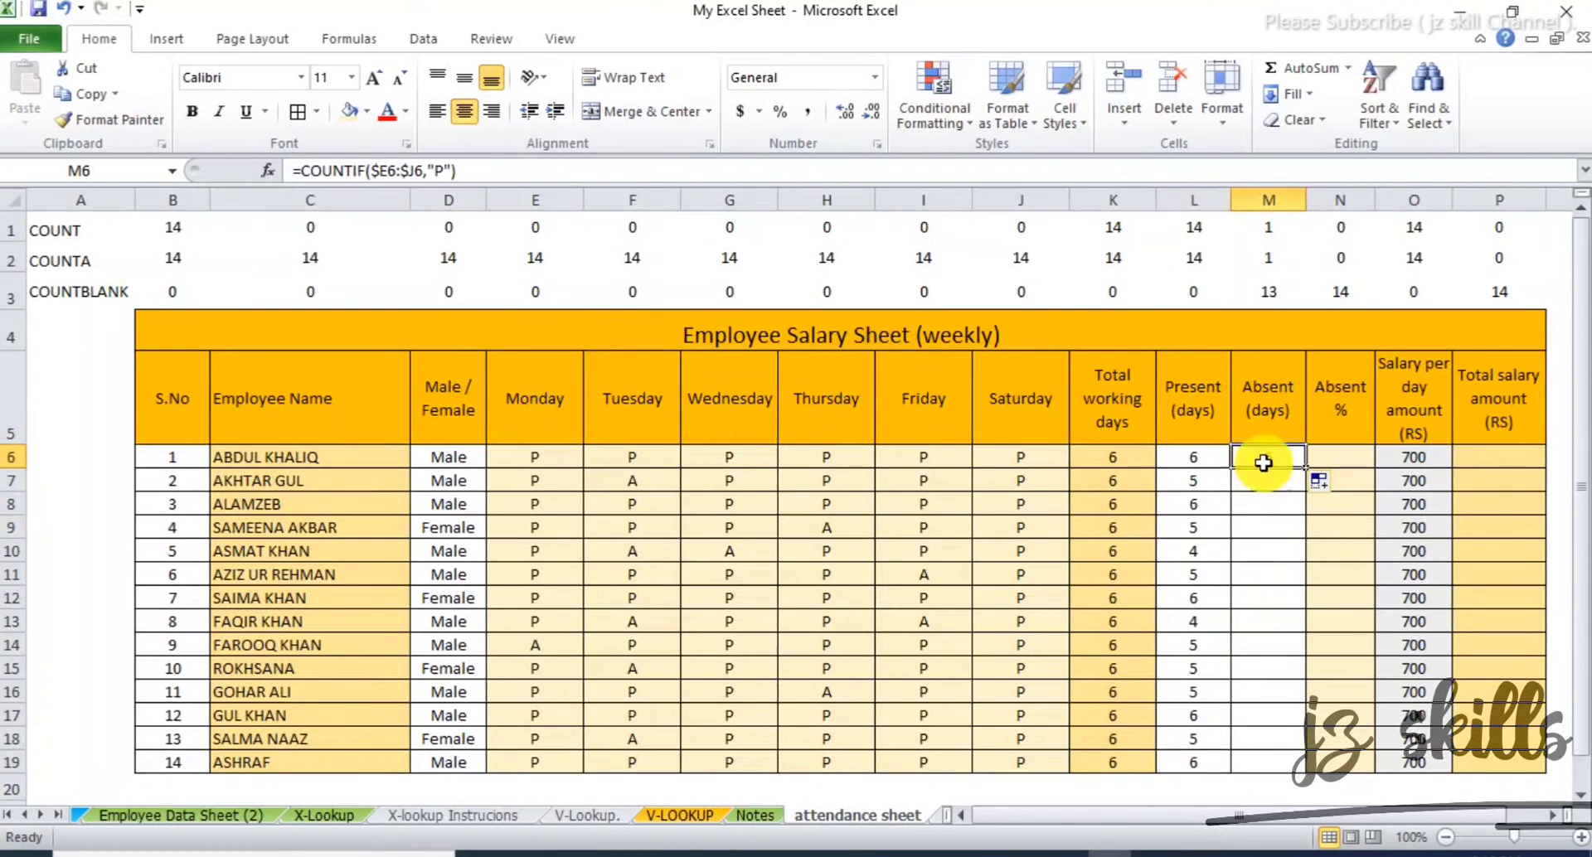
click(408, 170)
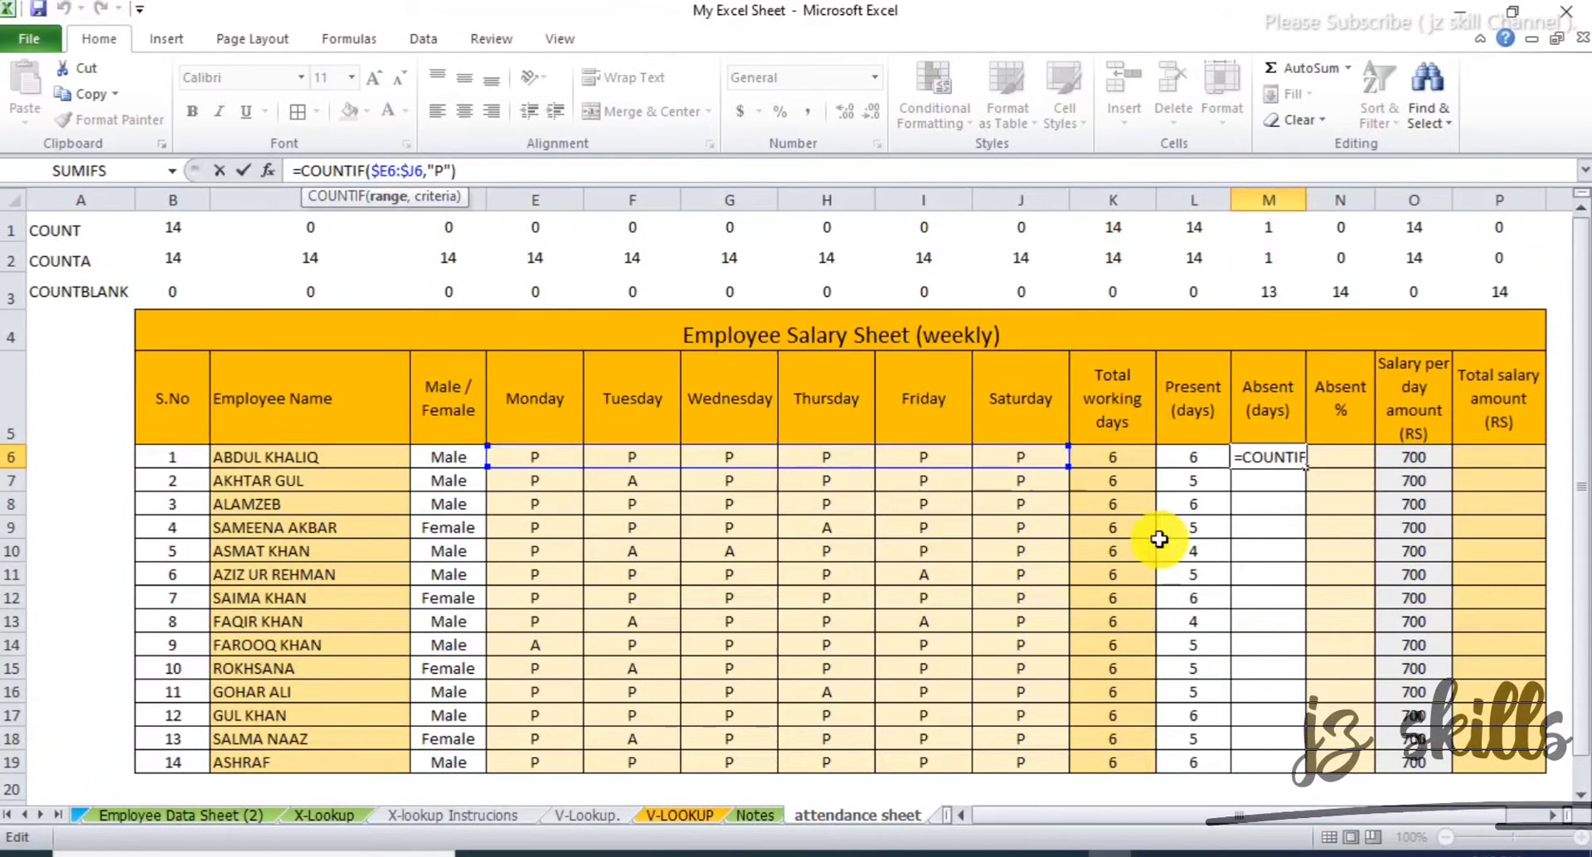
key(Escape)
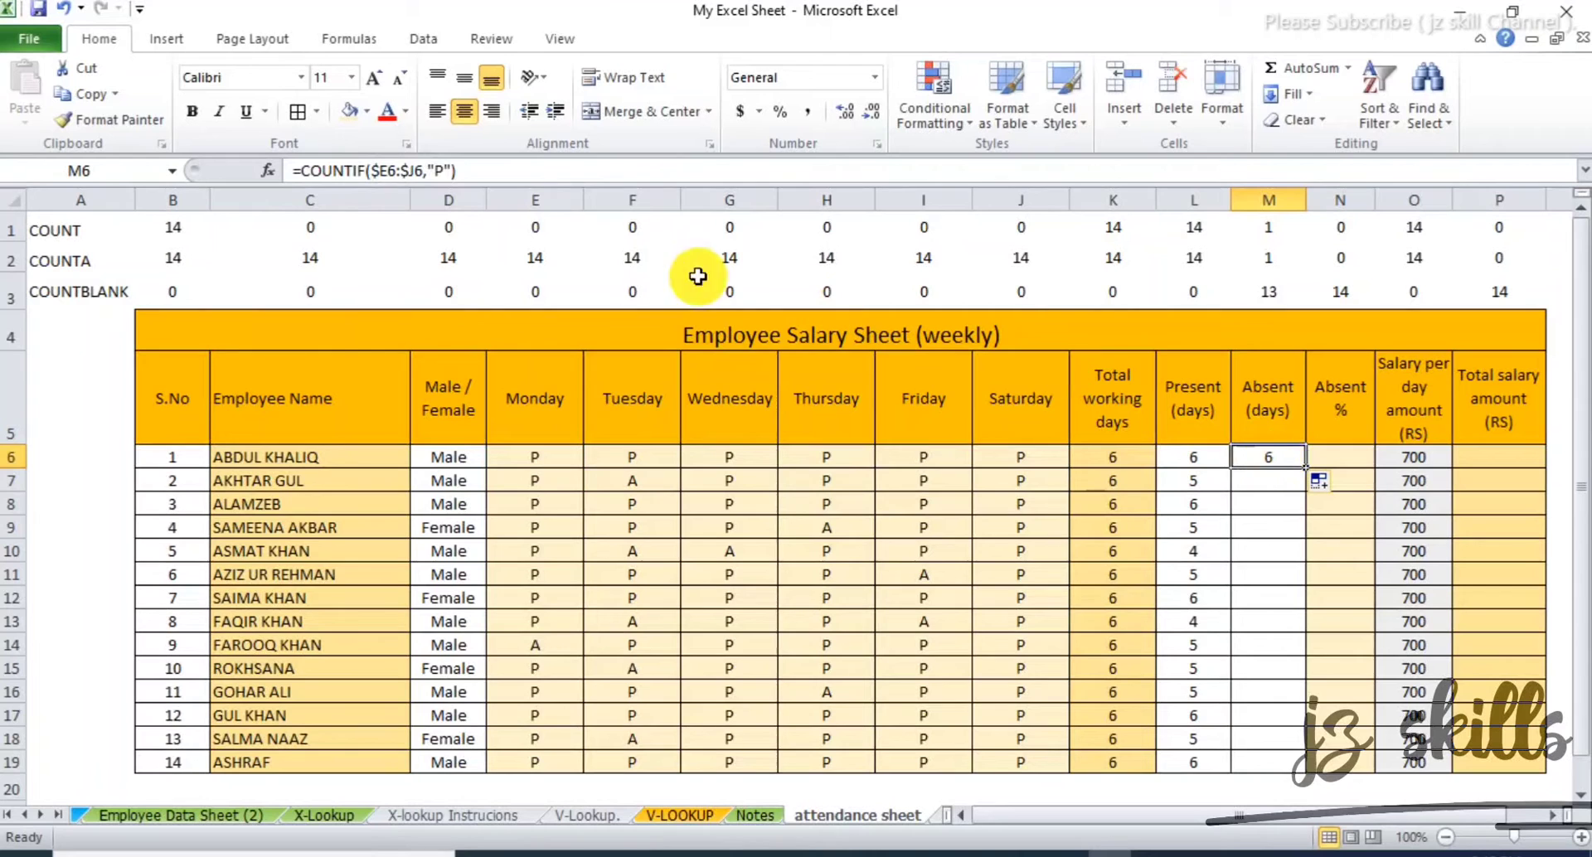
click(437, 170)
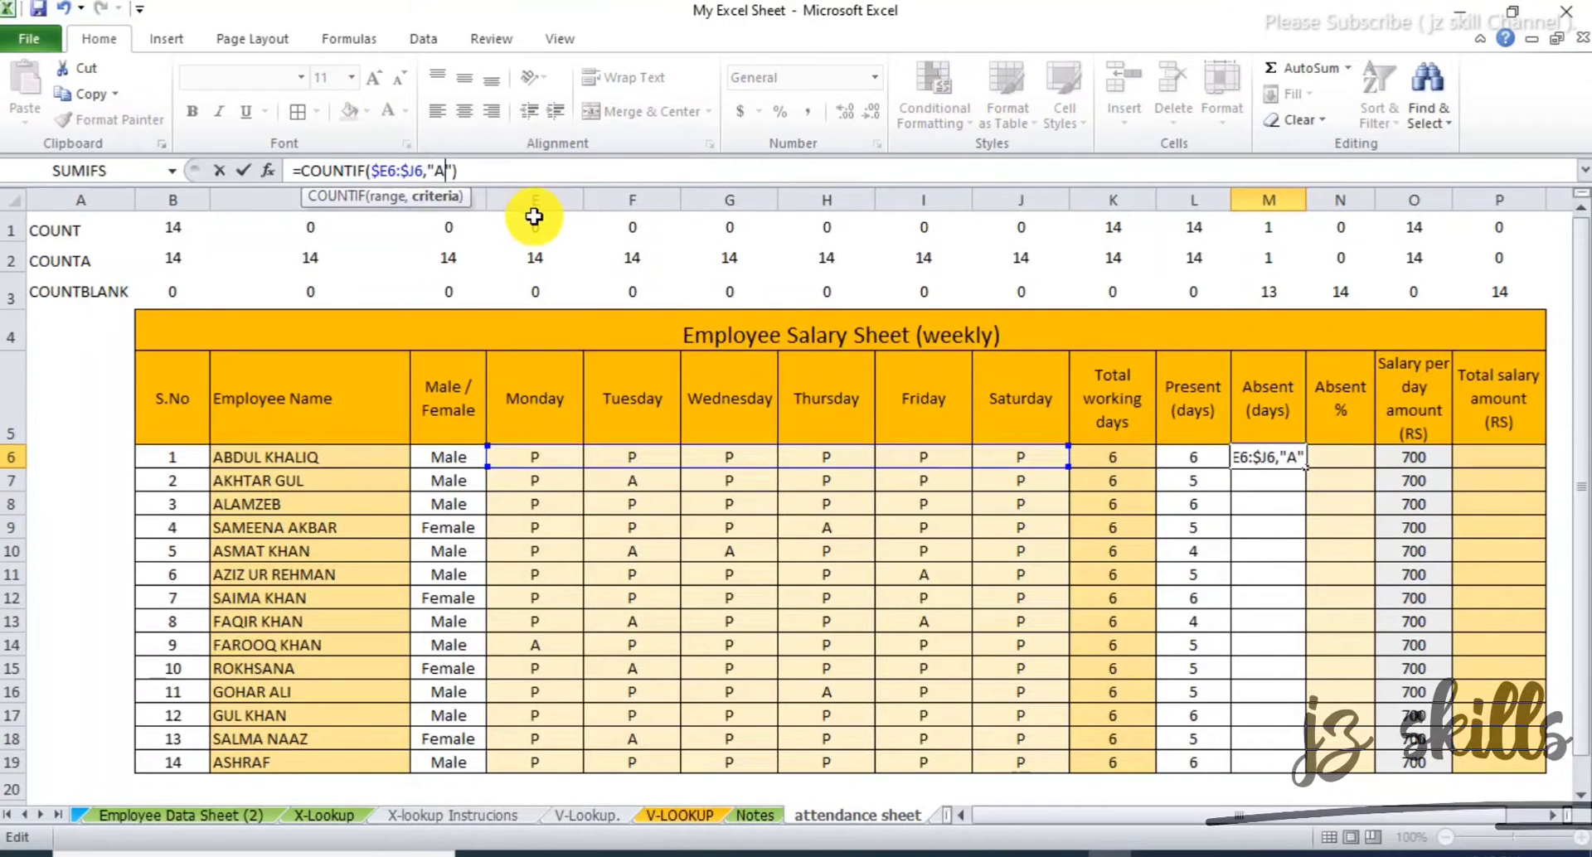
key(Return)
- Fill the absent-days formula from M6 down to M19
click(1268, 457)
double_click(1305, 467)
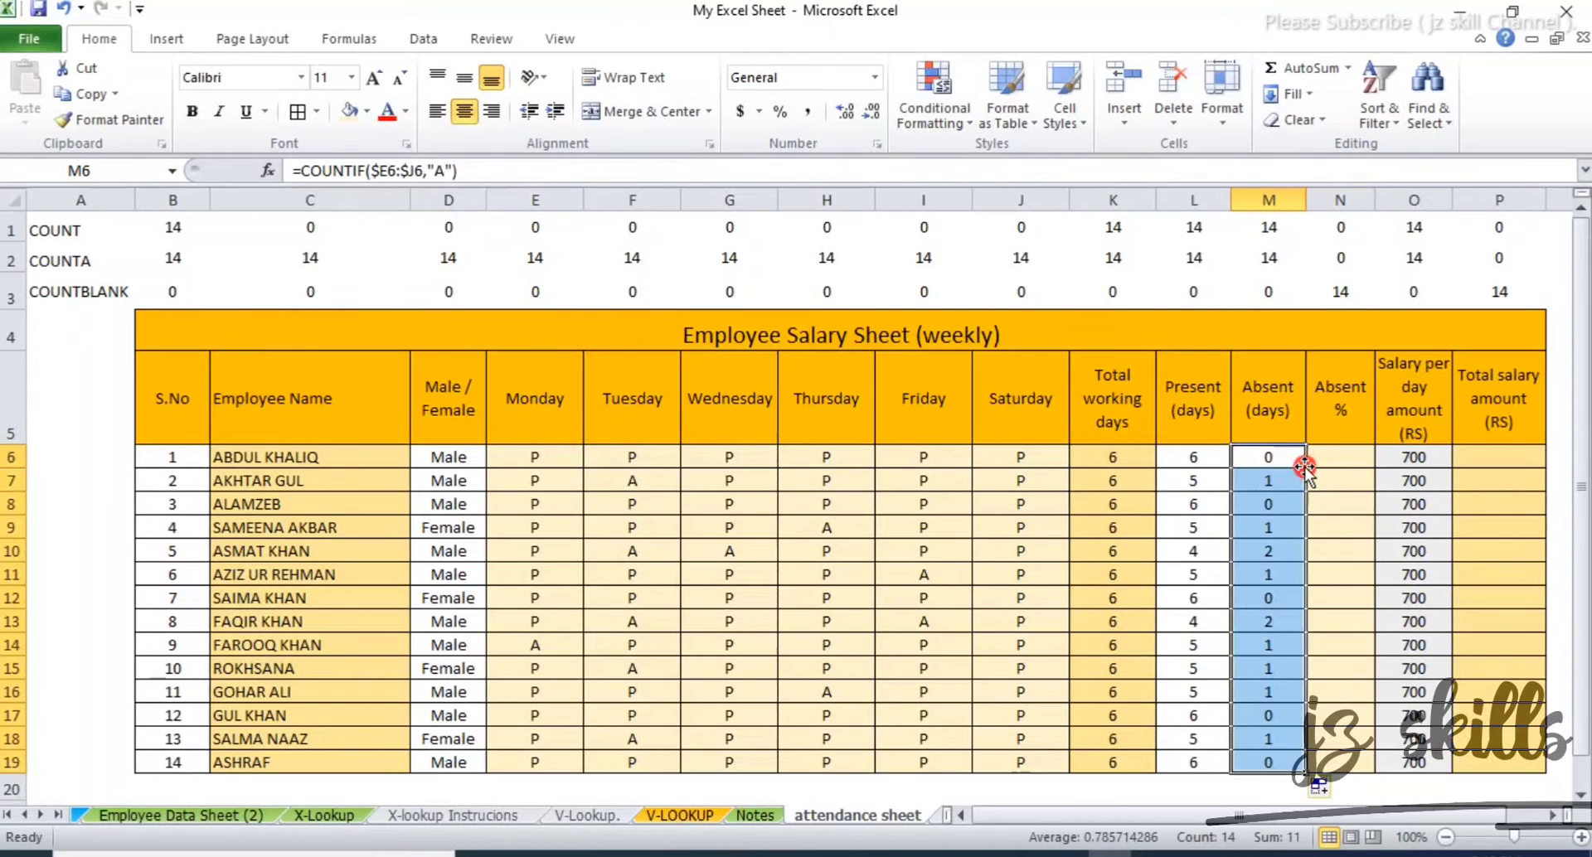
click(1265, 572)
click(1086, 666)
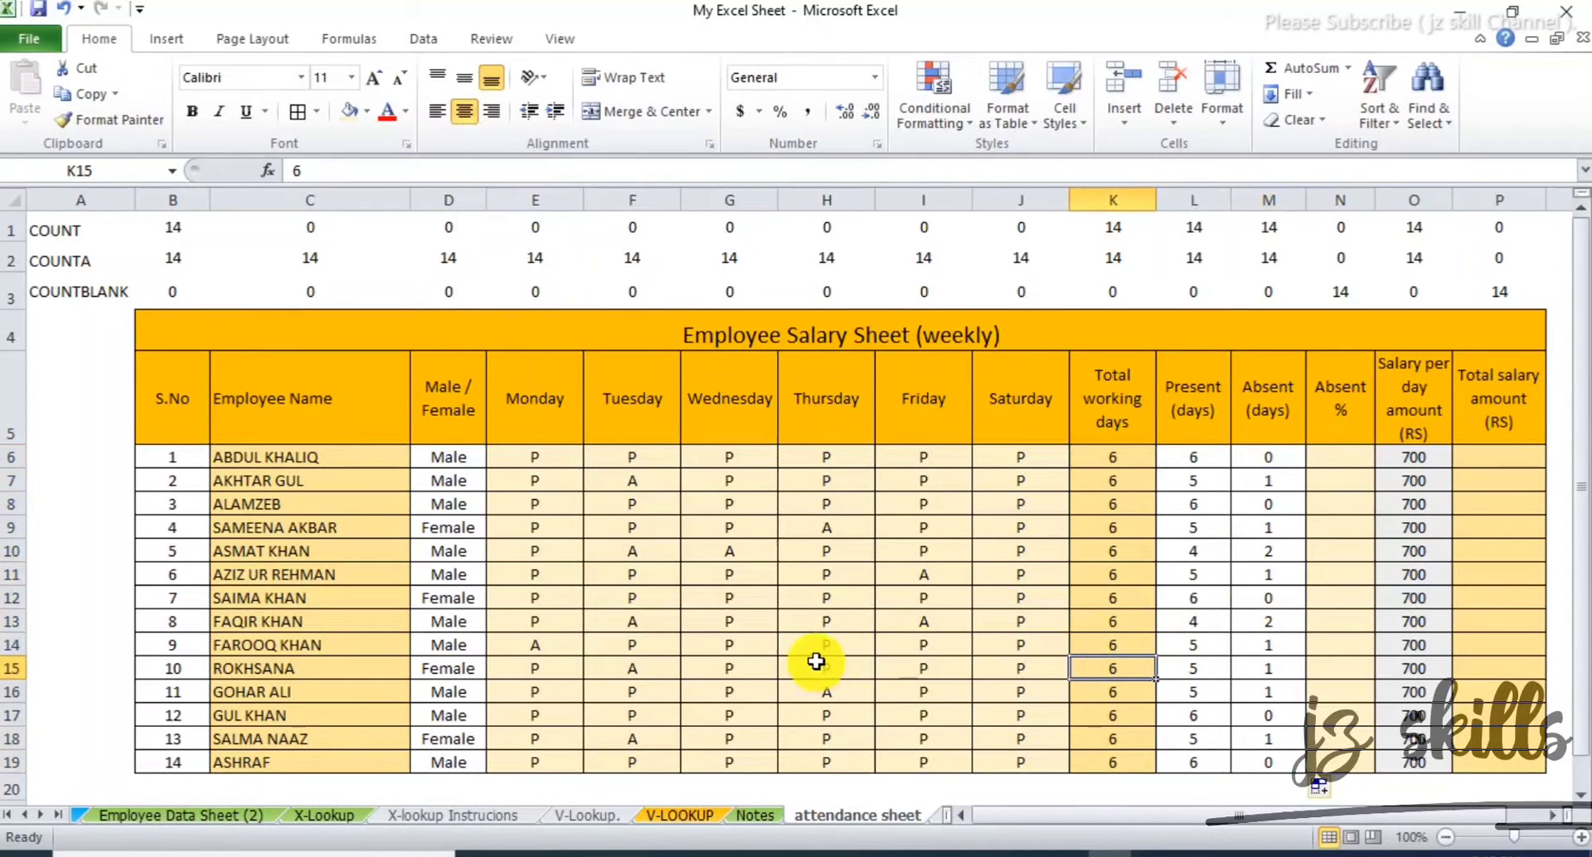
- Inspect the range and criterion used by the absent-days formula in M7
click(1266, 483)
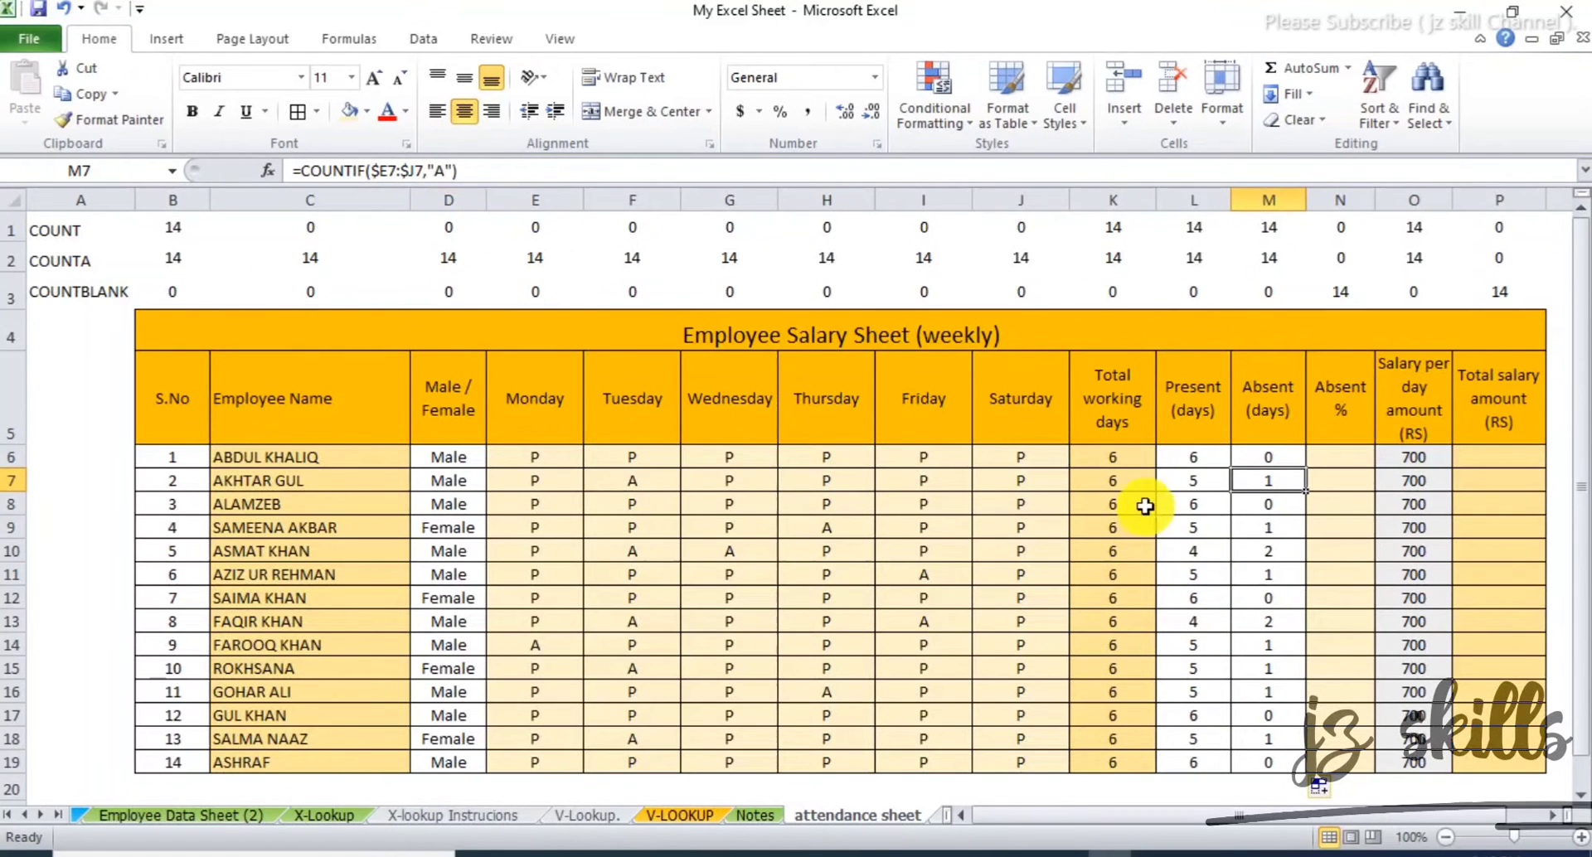
click(422, 171)
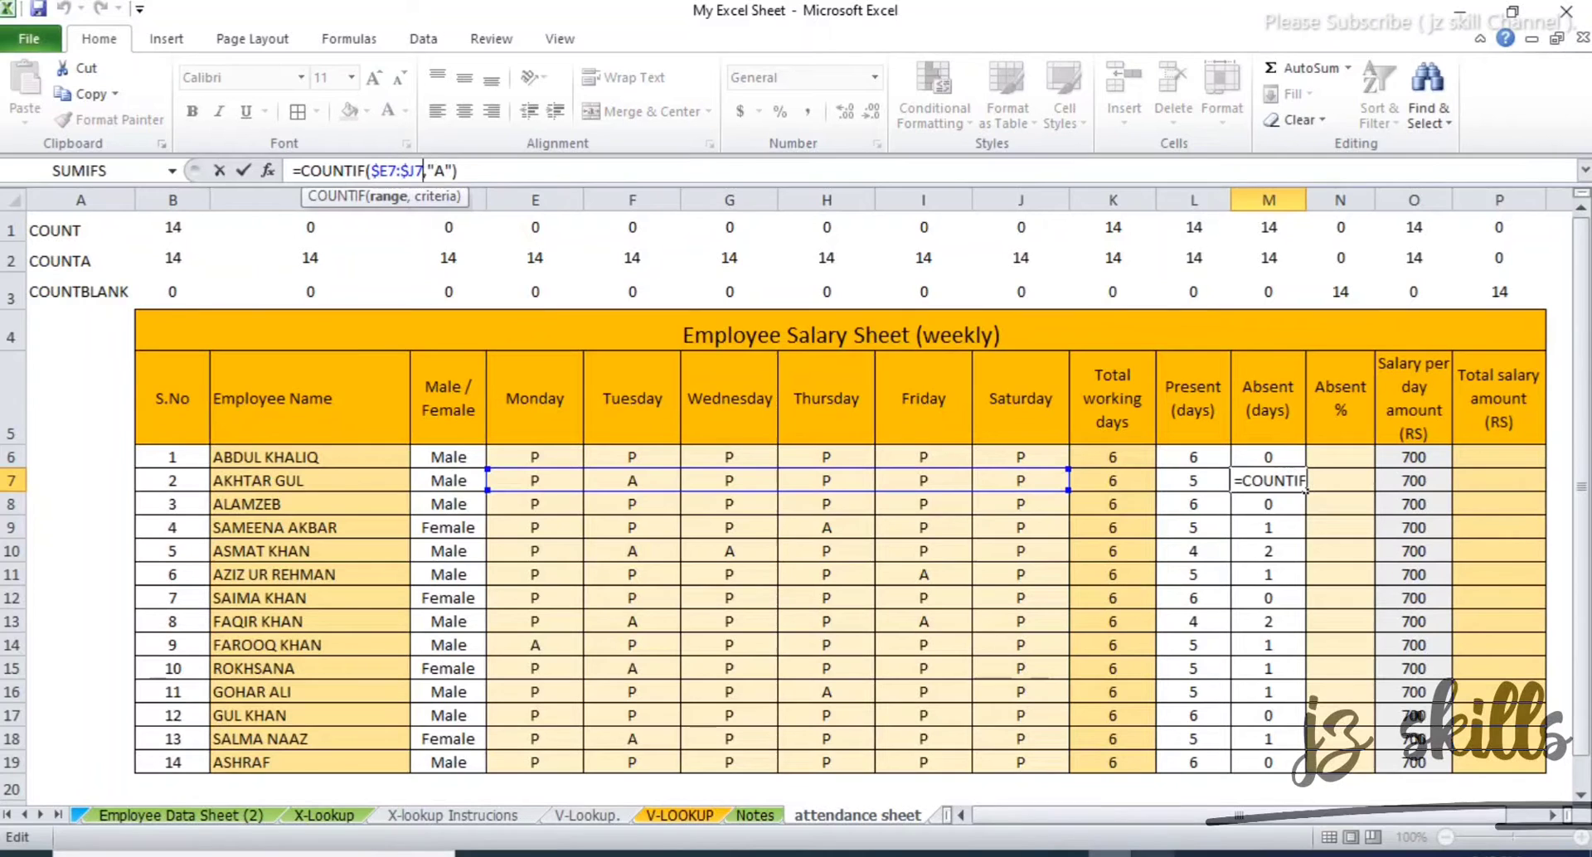
key(Return)
click(1269, 481)
- Clear the Tuesday attendance entry in F7 and check the absent count in M7 and Tuesday's COUNTBLANK in F3
click(657, 480)
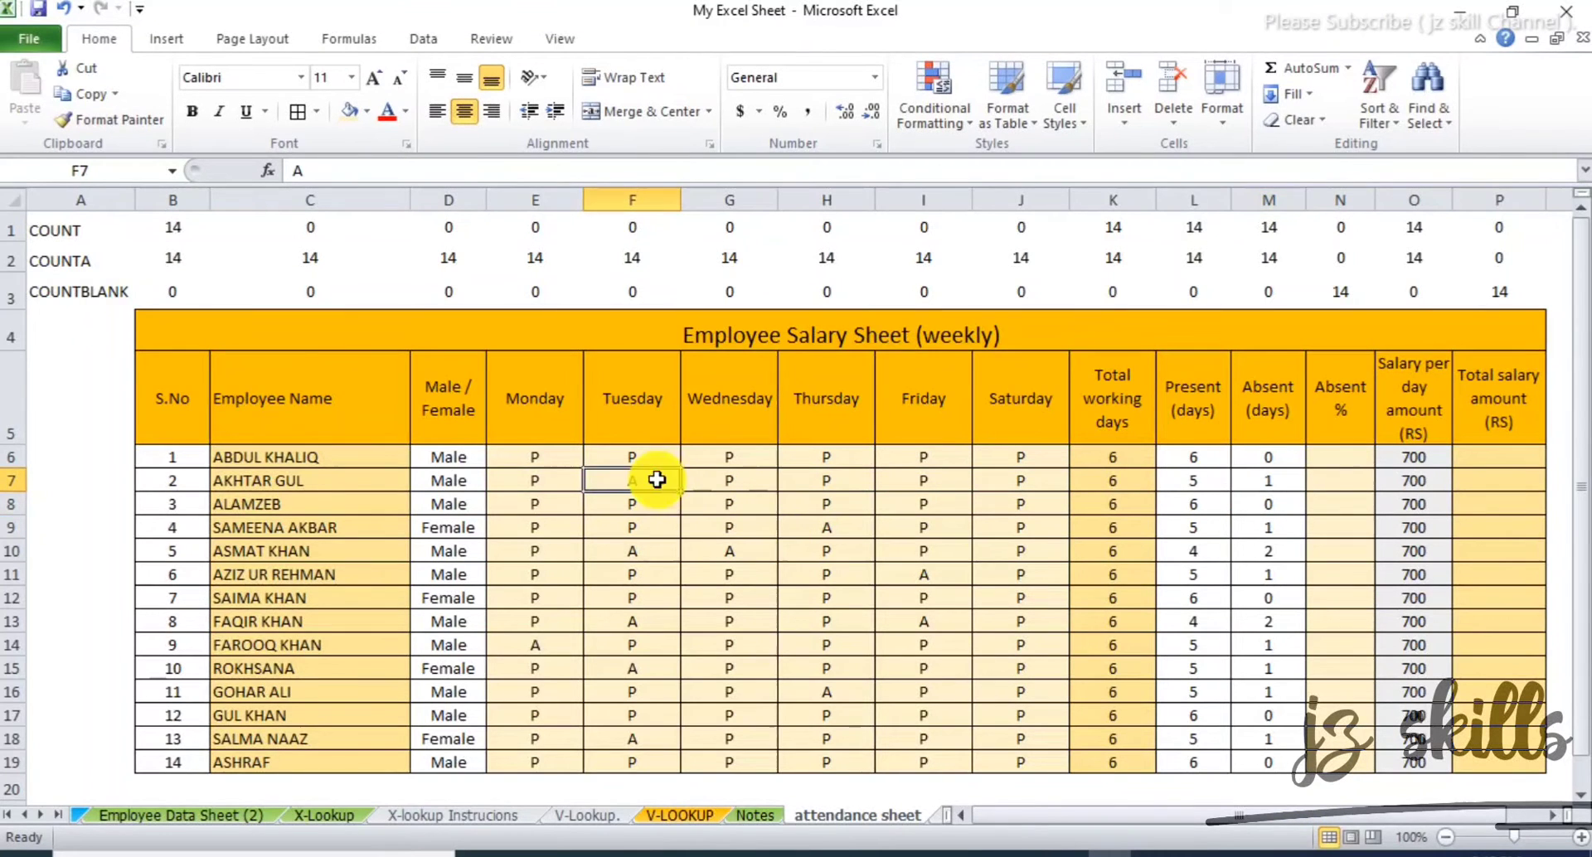
key(Delete)
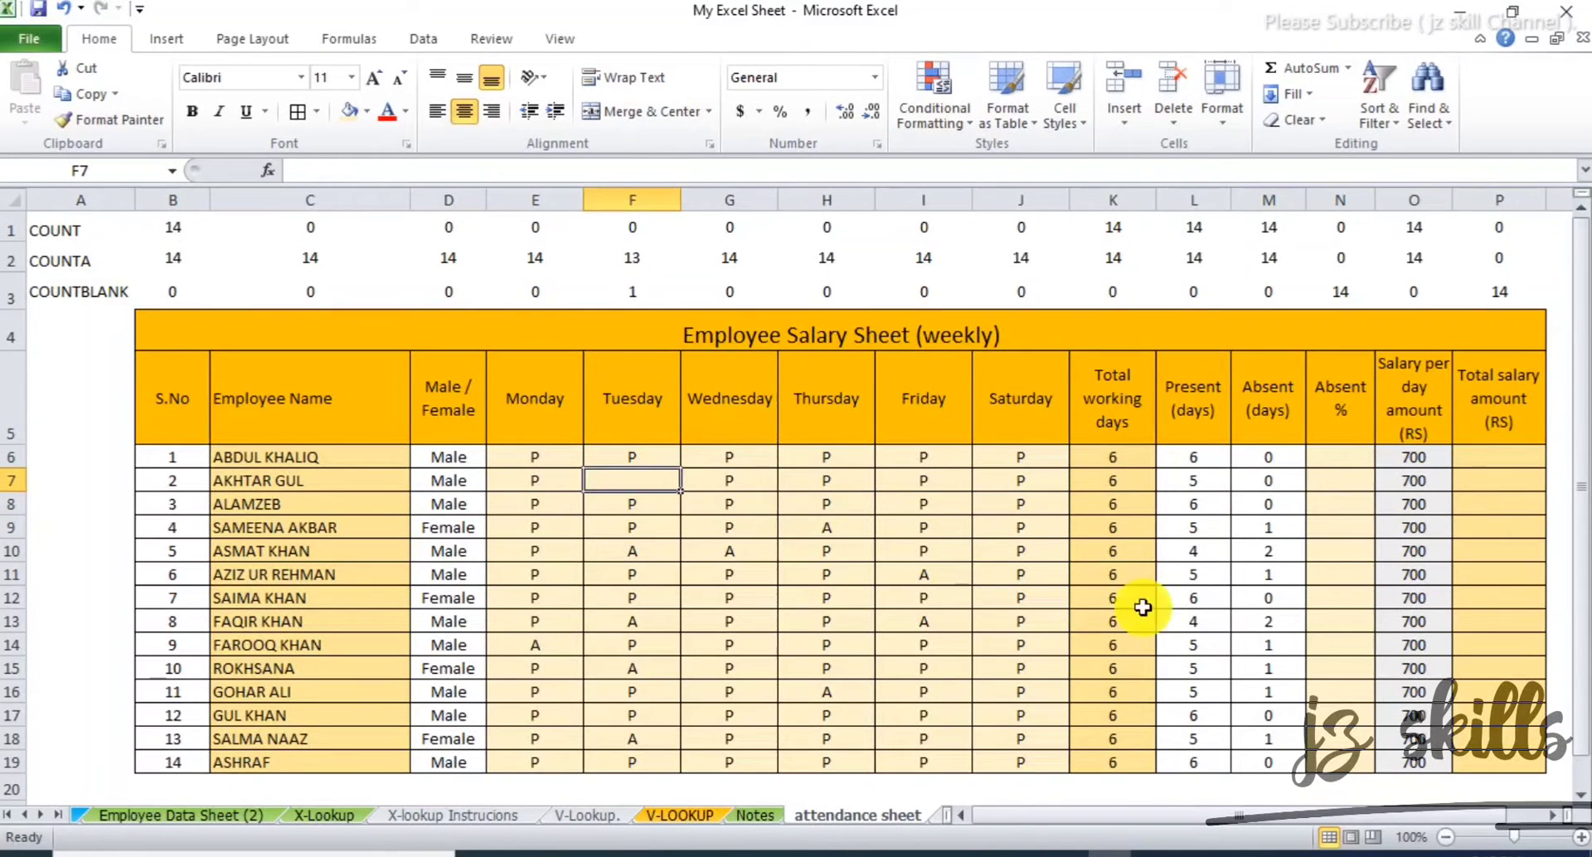
click(1269, 597)
click(1279, 482)
click(658, 480)
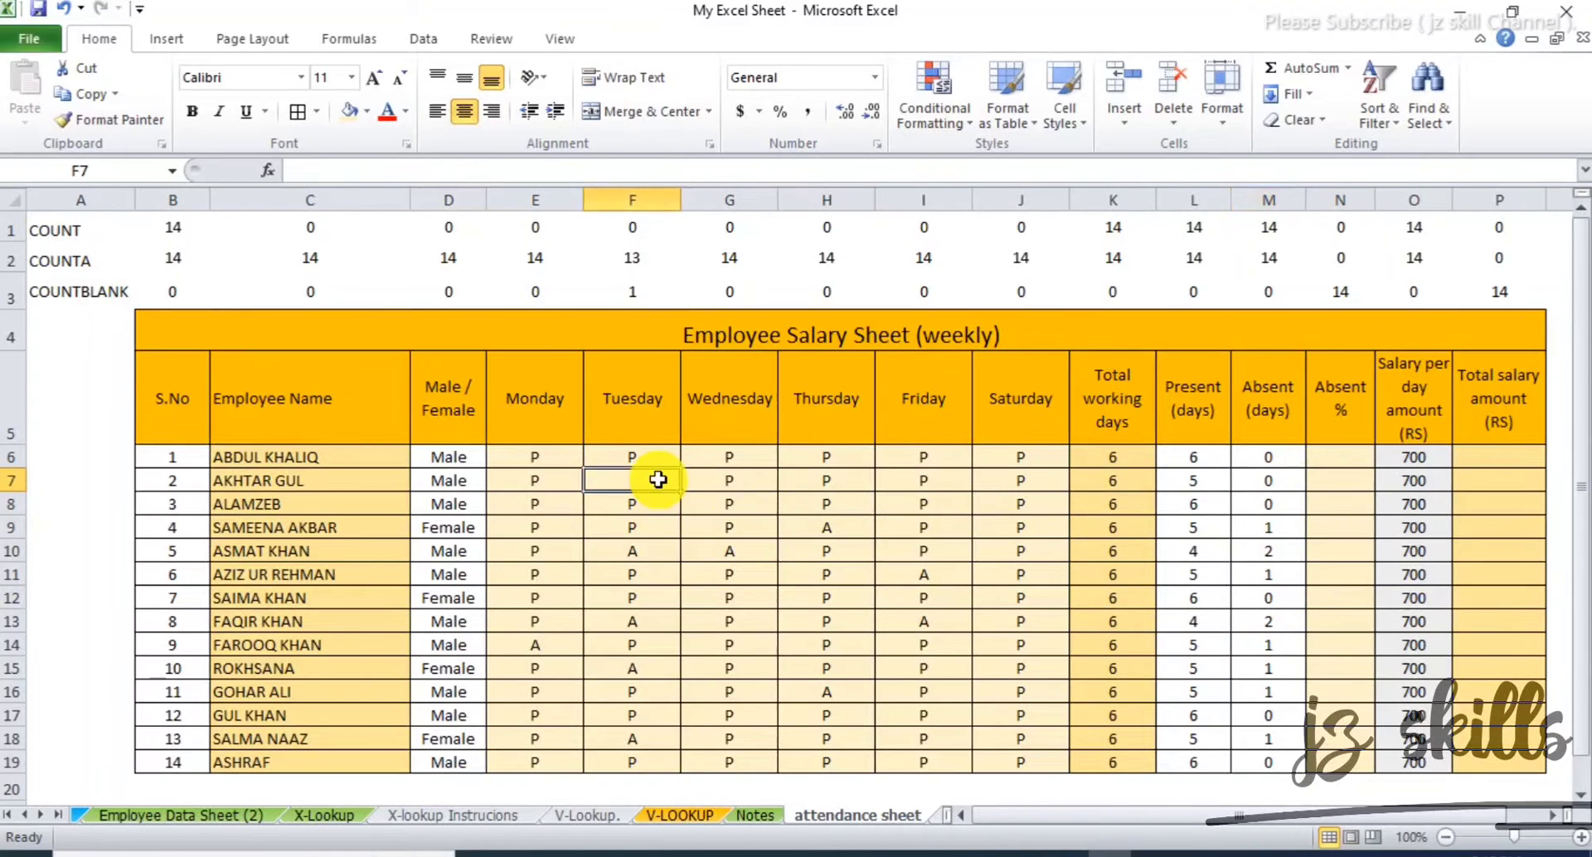
click(628, 290)
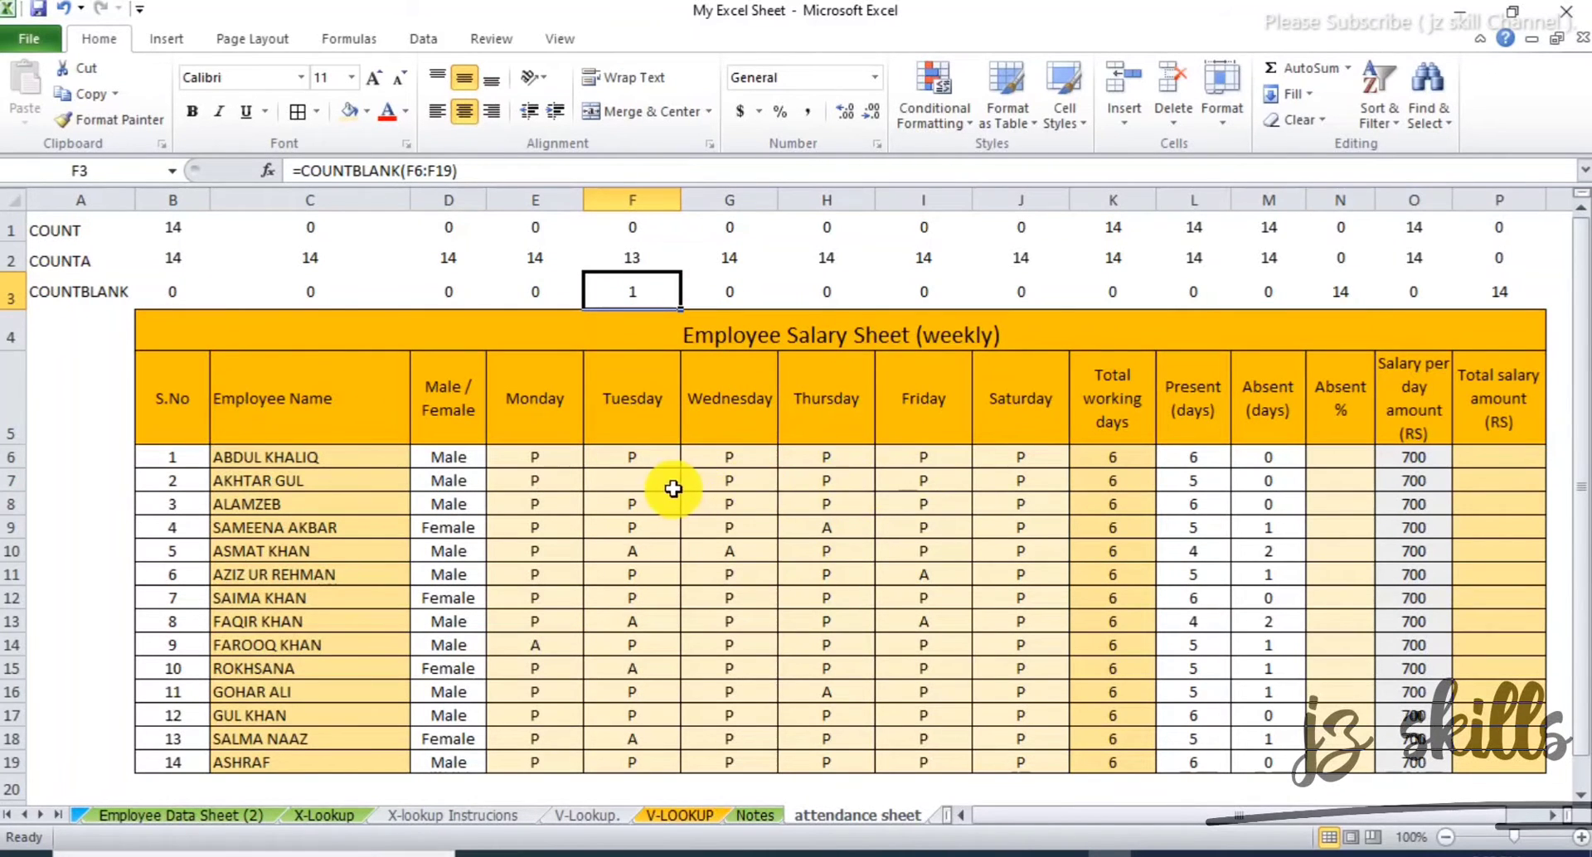
click(687, 856)
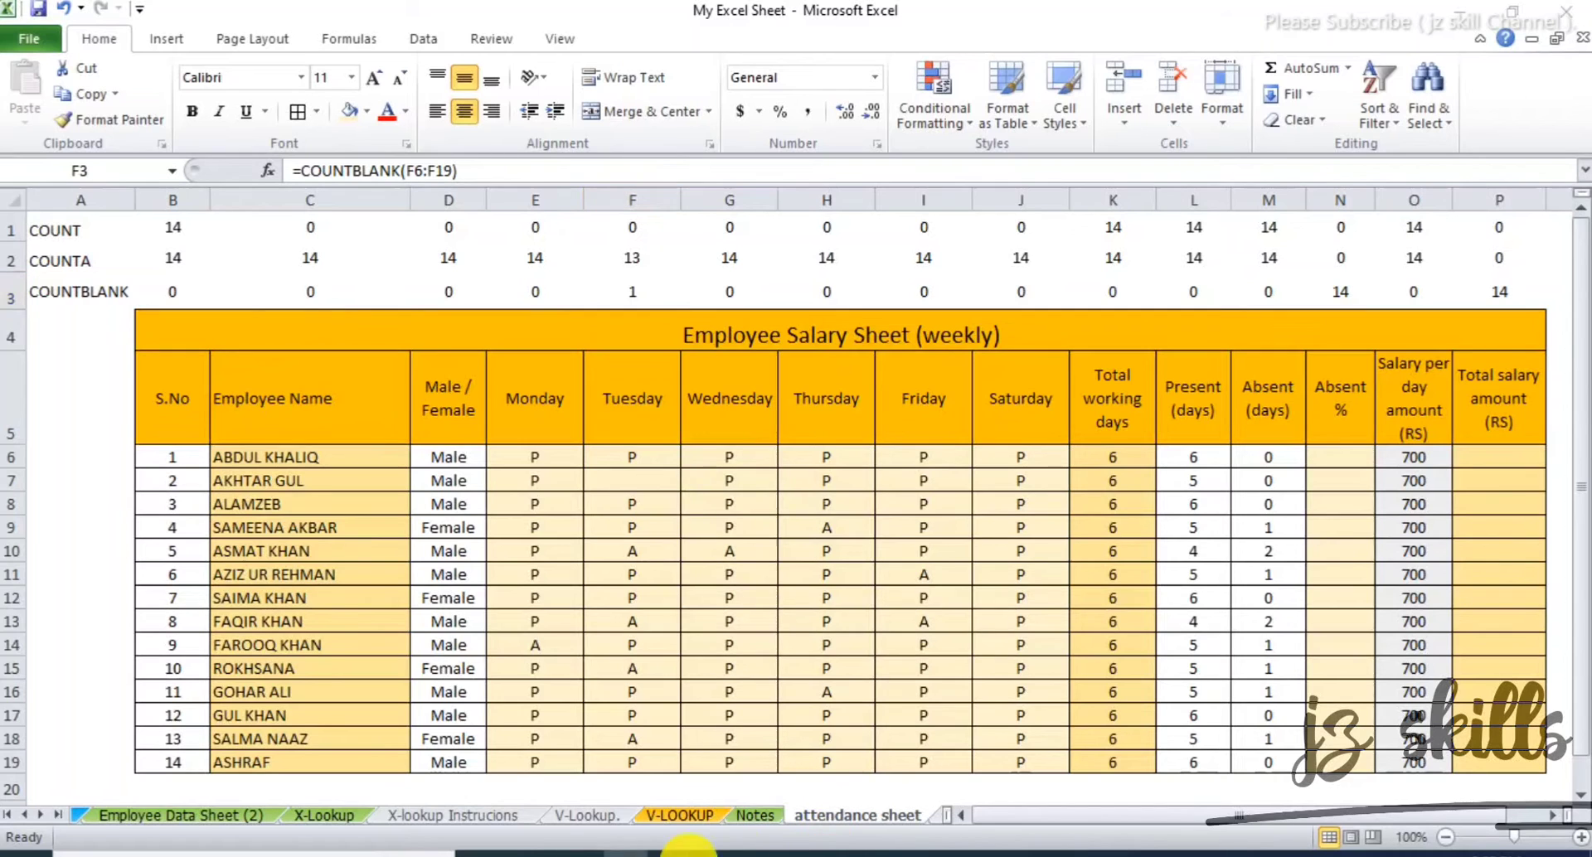
click(1284, 821)
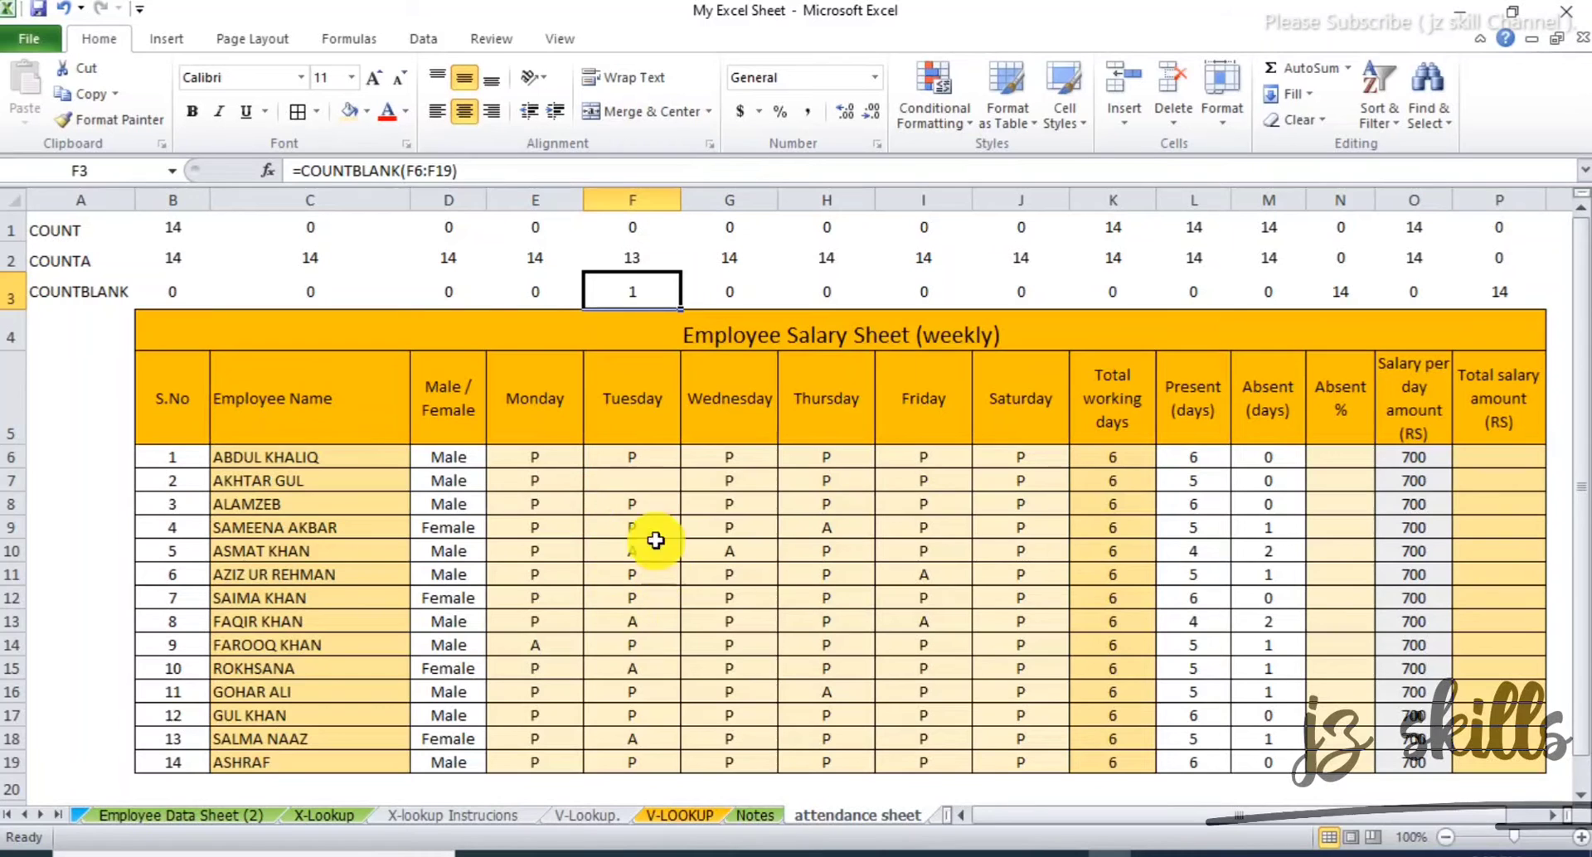
- Enter A as the Tuesday attendance in F7 and check the absent count in M7
click(653, 481)
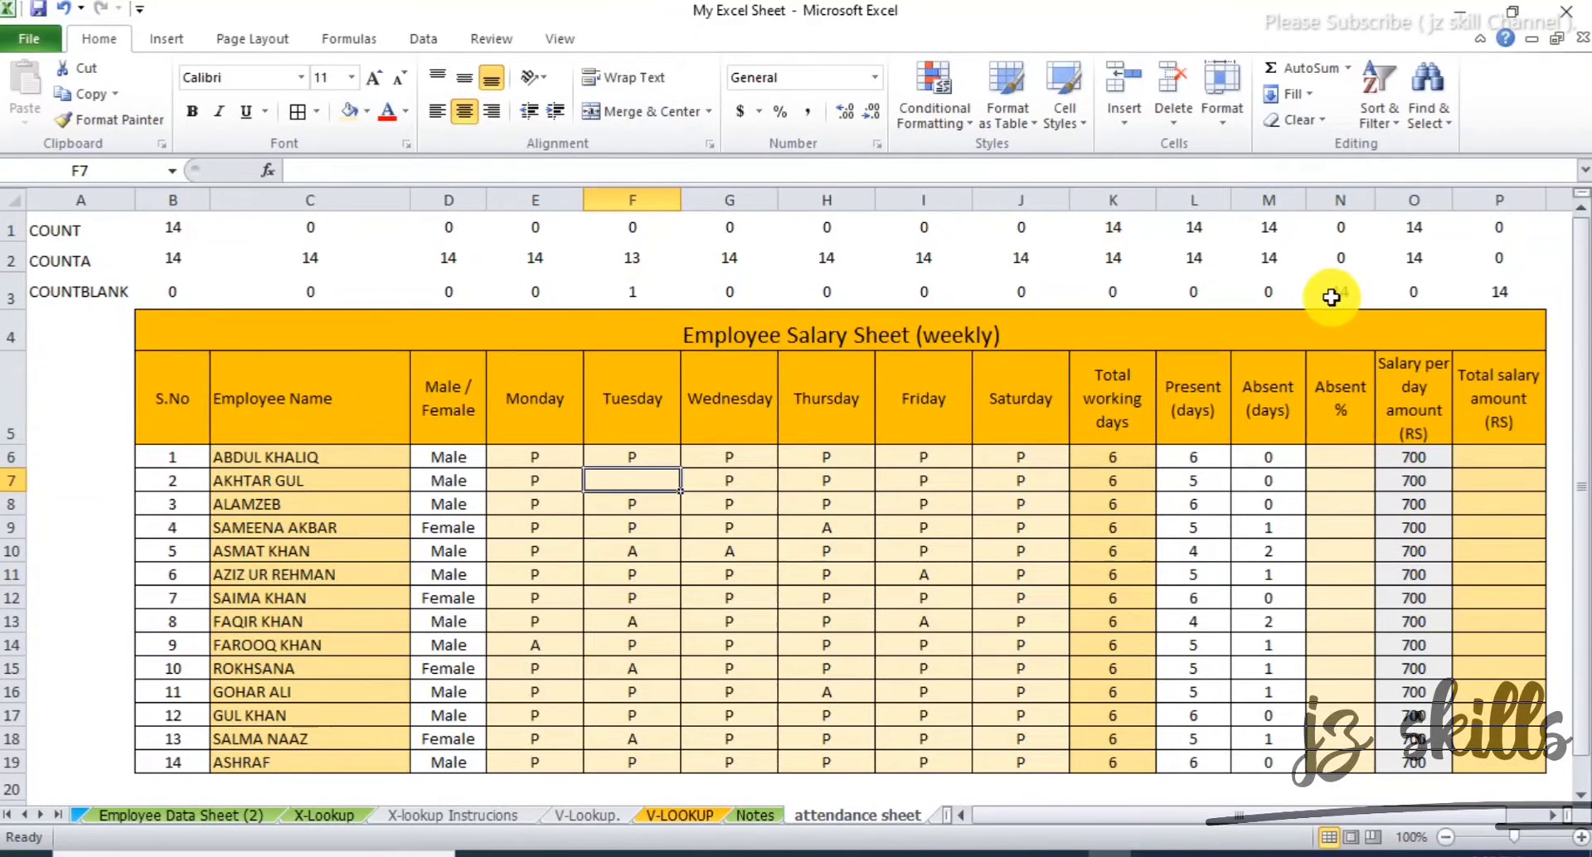
click(628, 292)
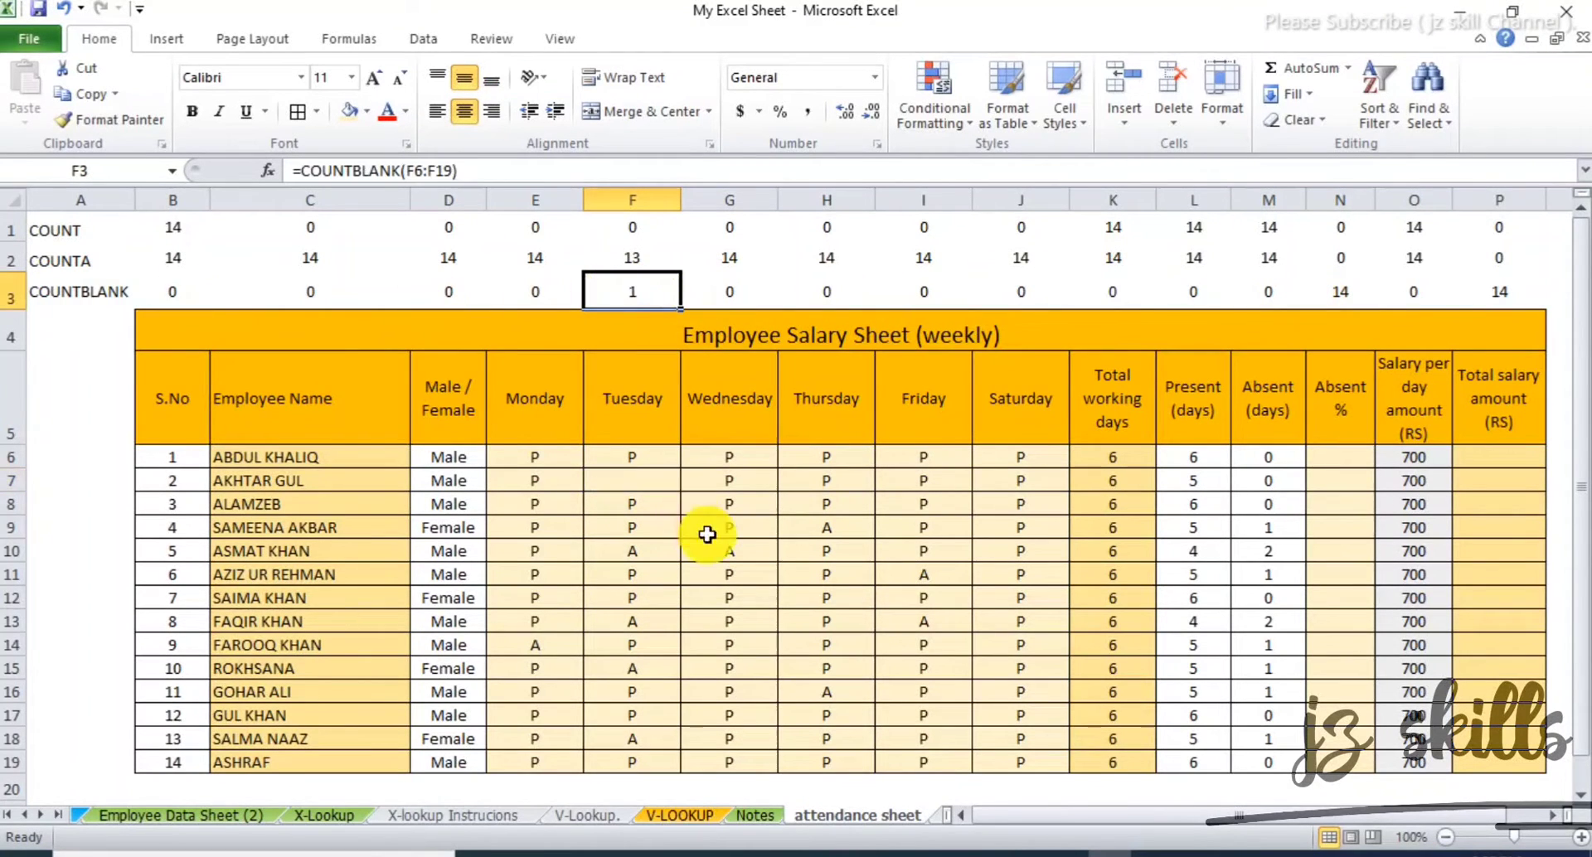
click(635, 484)
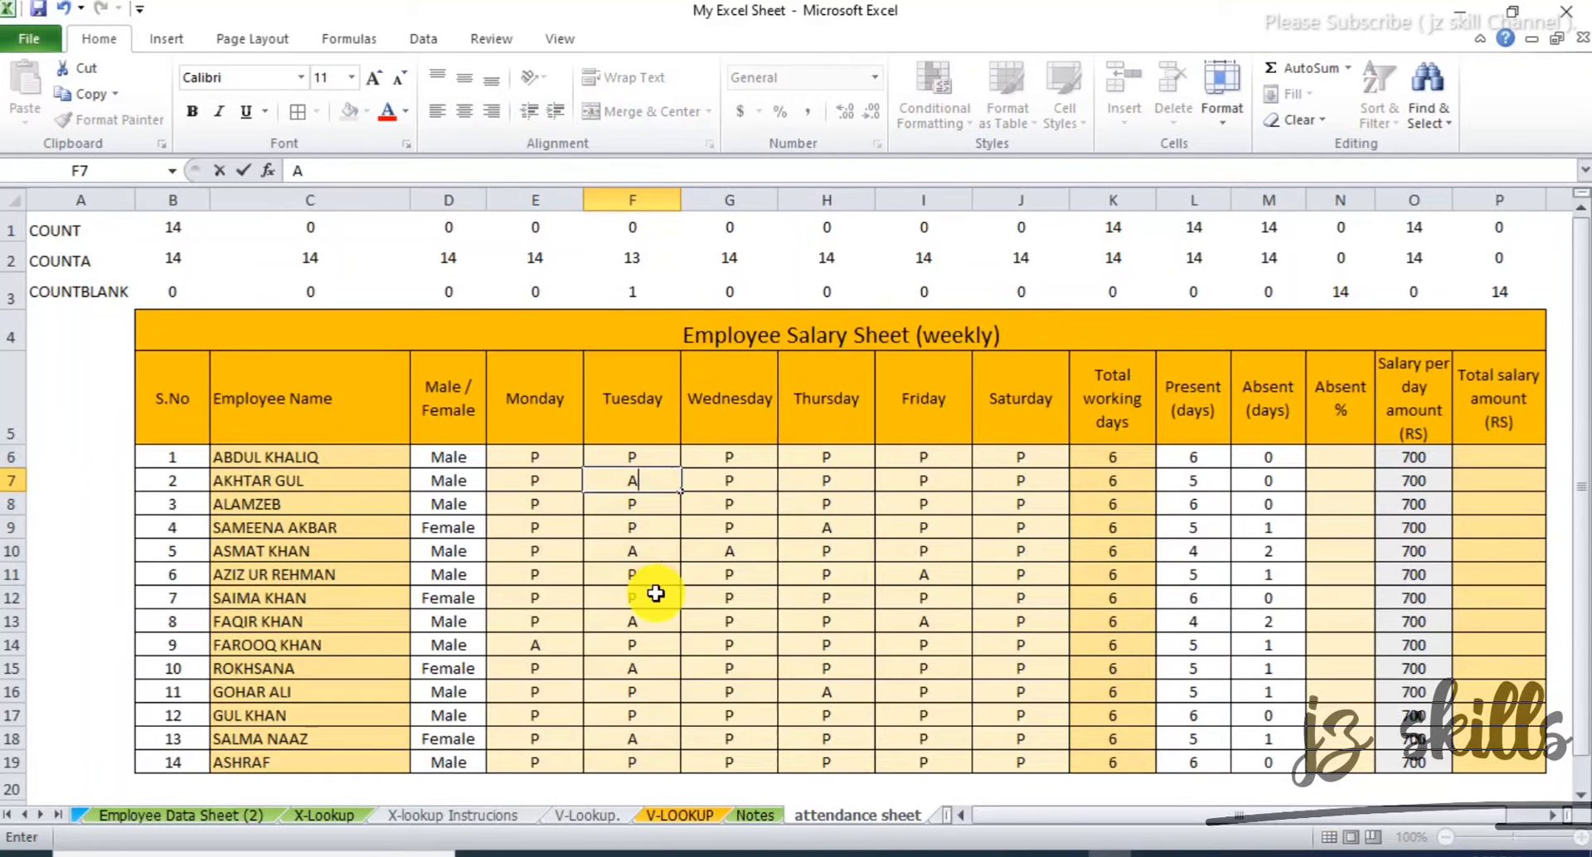
text(A)
key(Return)
click(650, 484)
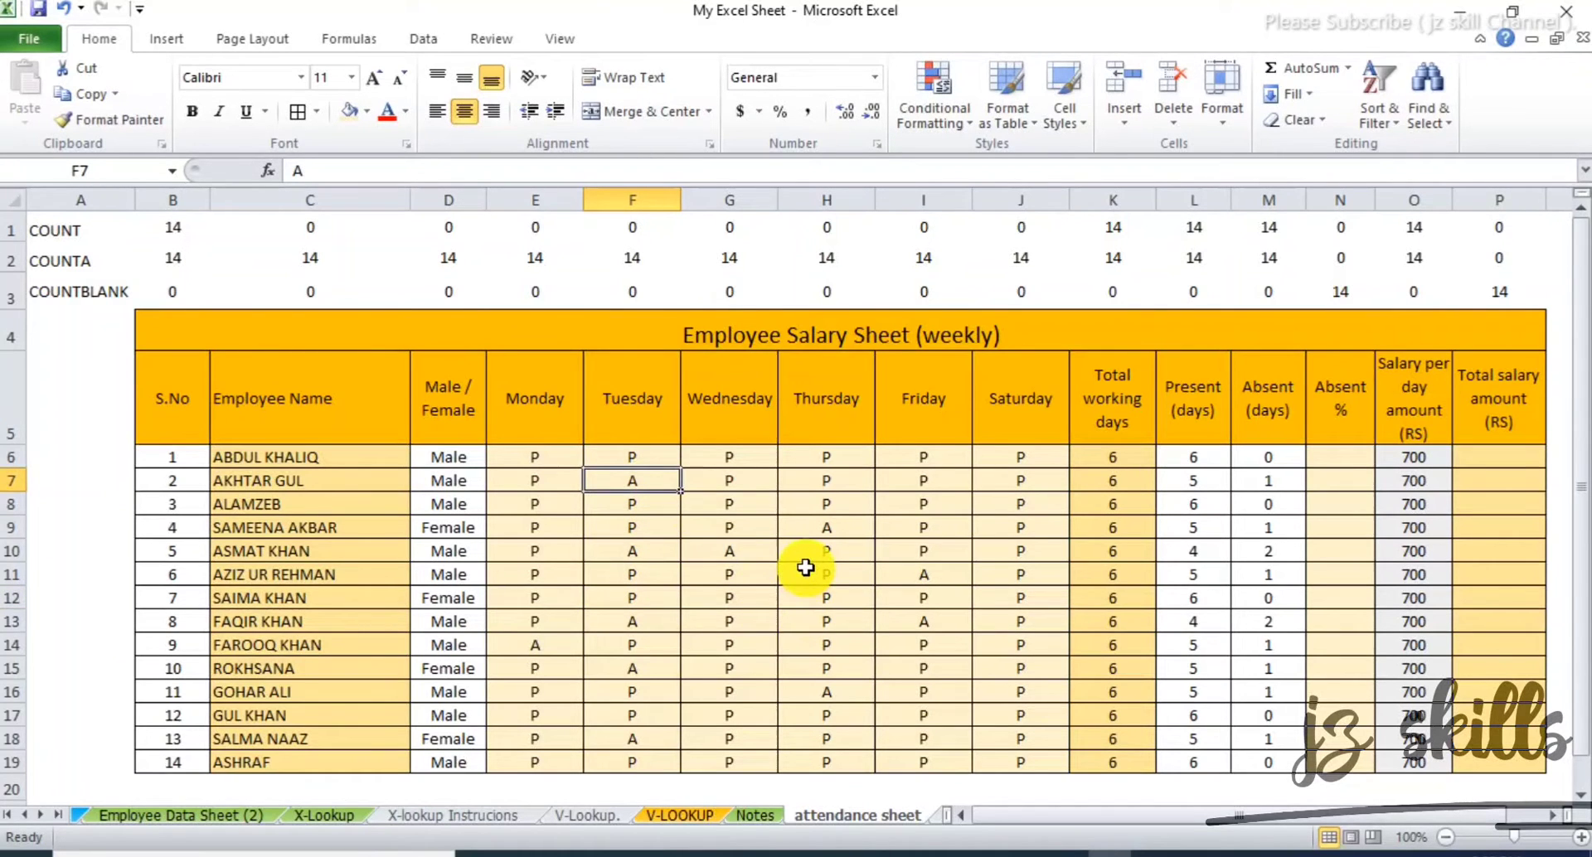
click(1241, 486)
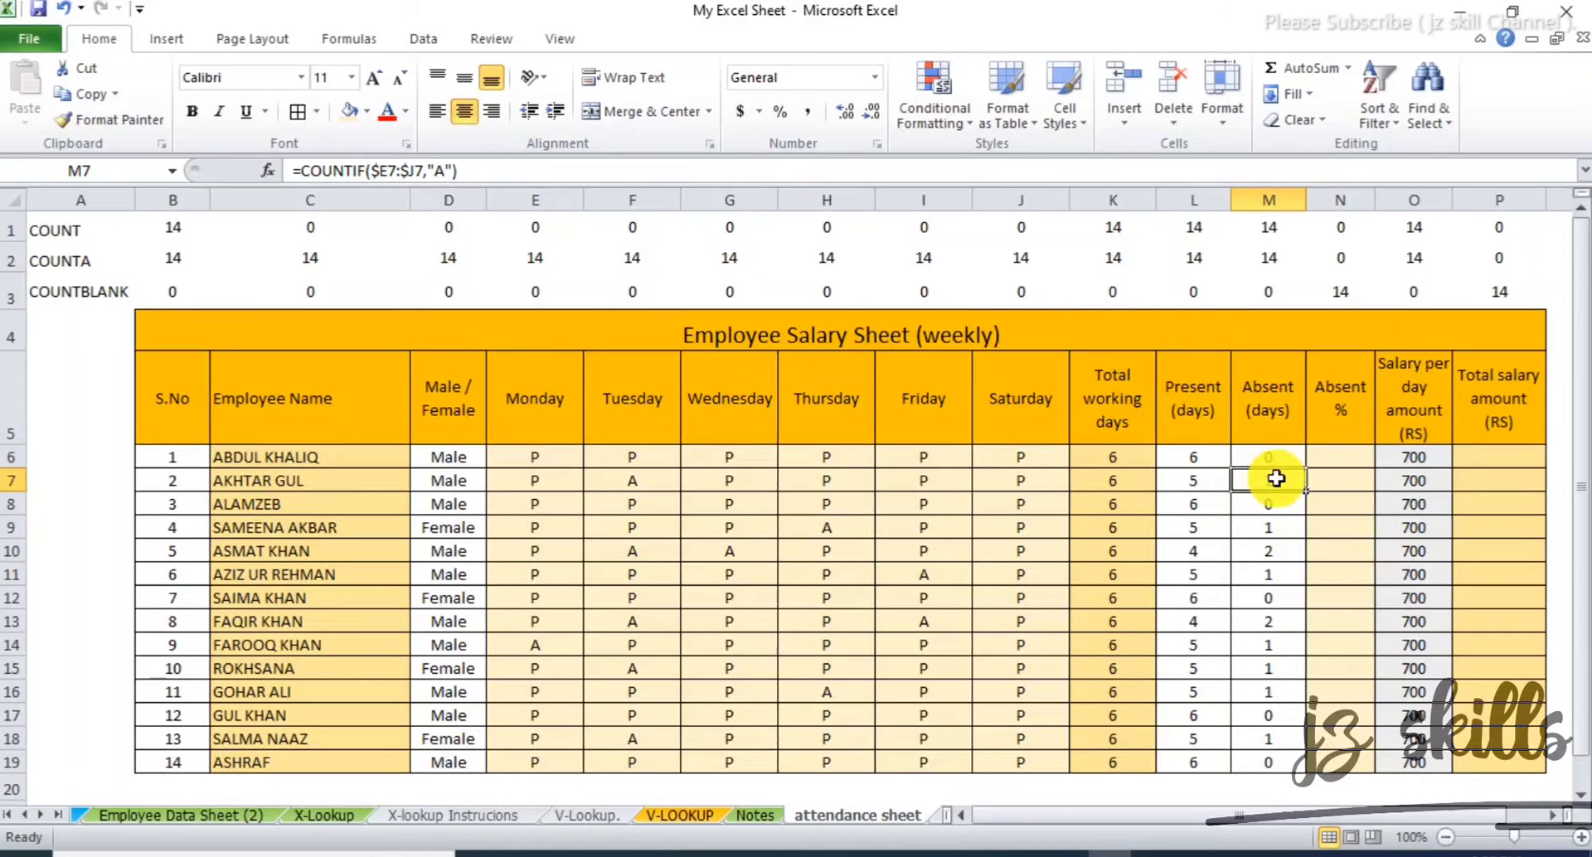
click(1268, 758)
- Calculate the first employee's absent percentage in N6 by dividing absent days by total working days, using =M6/K6
click(1348, 456)
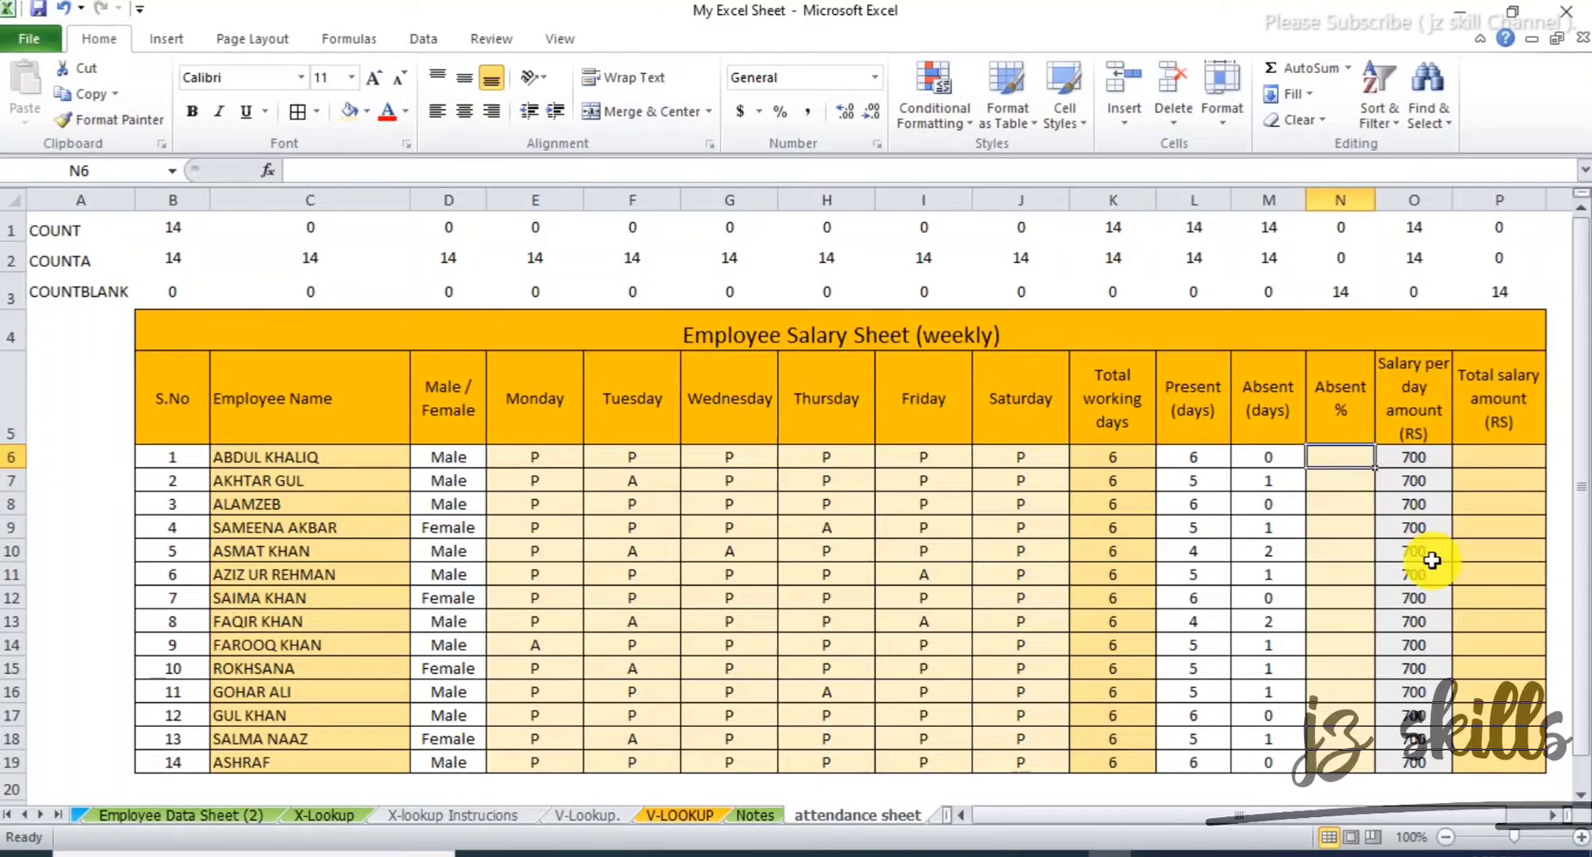
text(=)
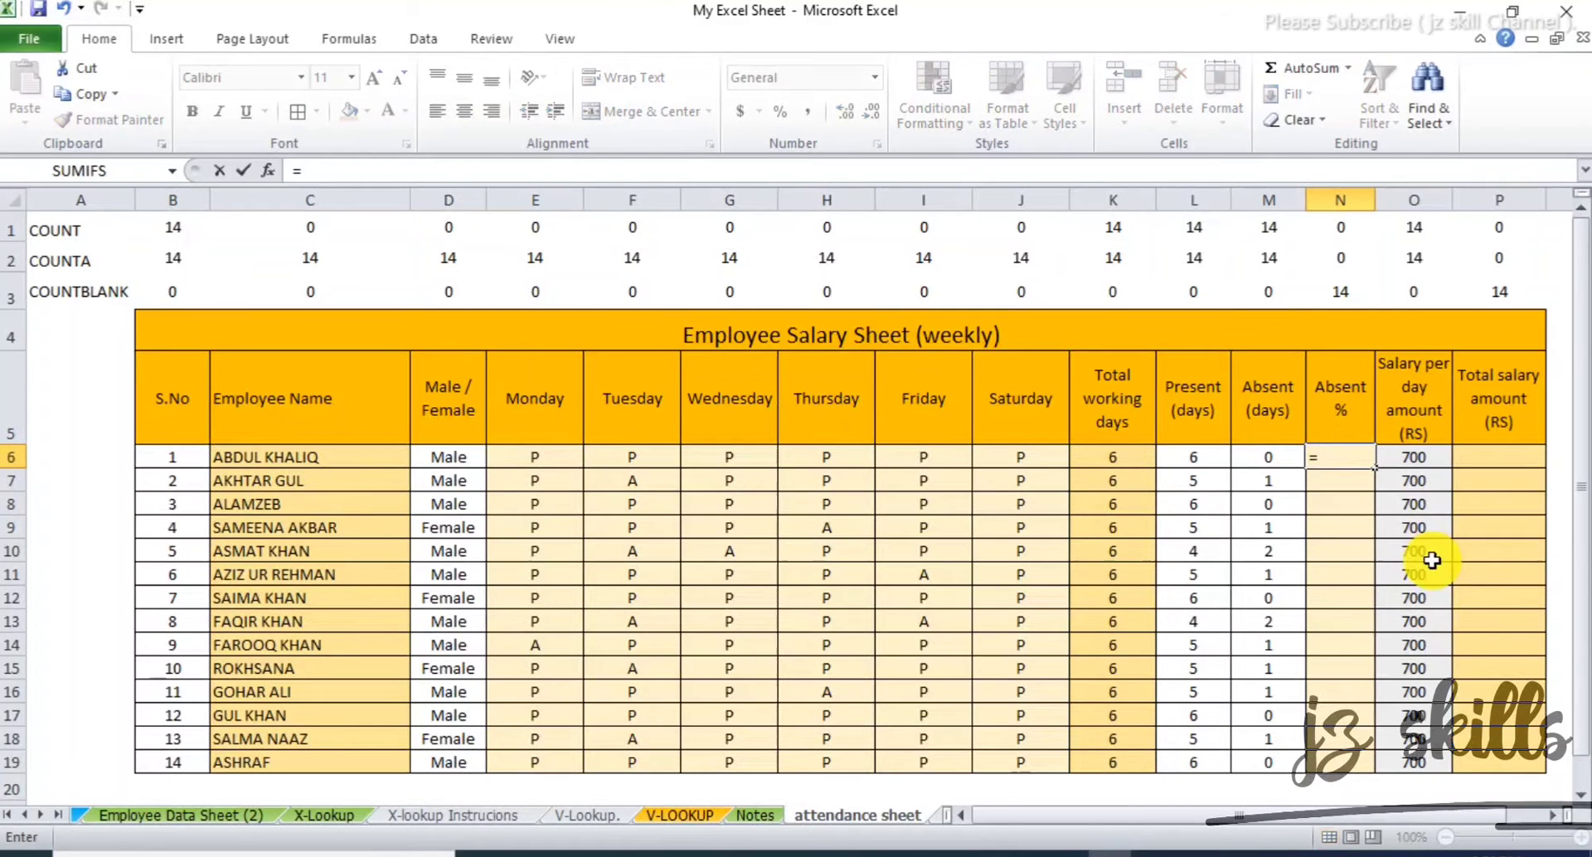
click(1270, 459)
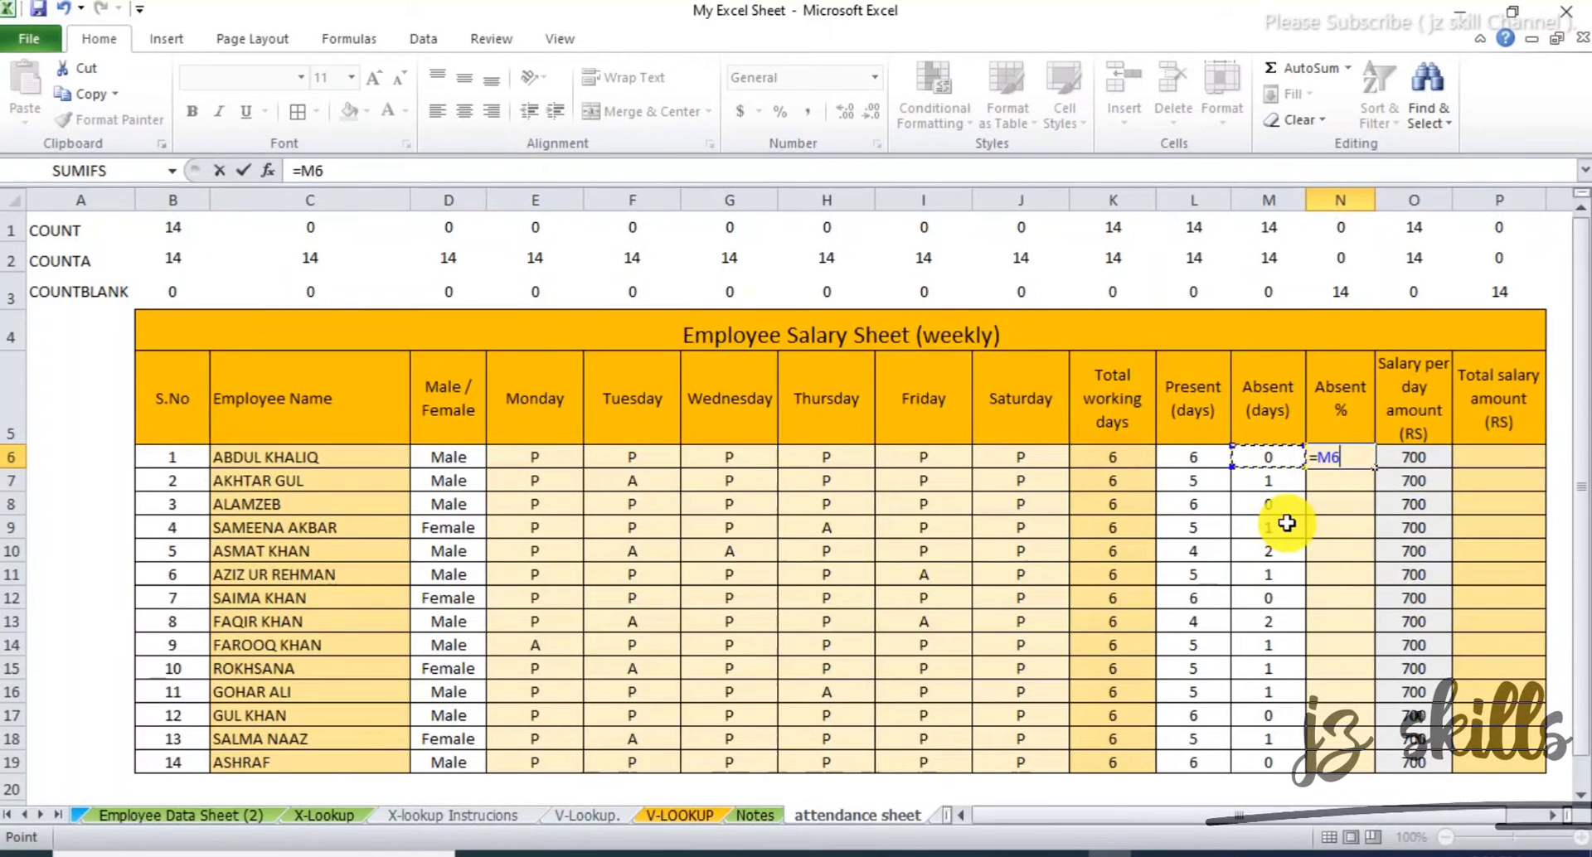
text(/)
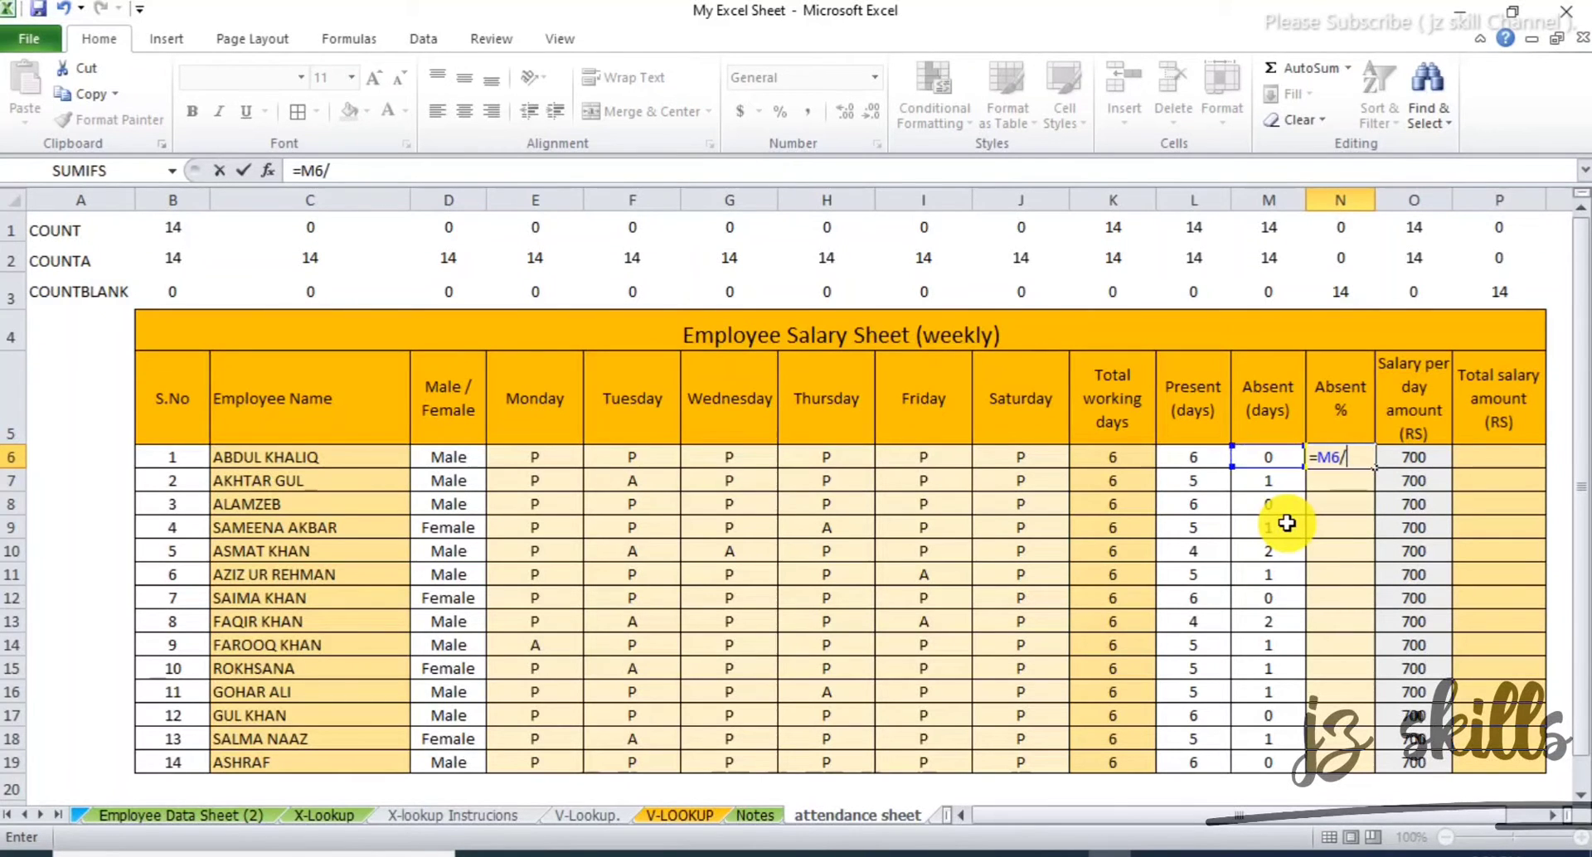
click(1114, 467)
key(Return)
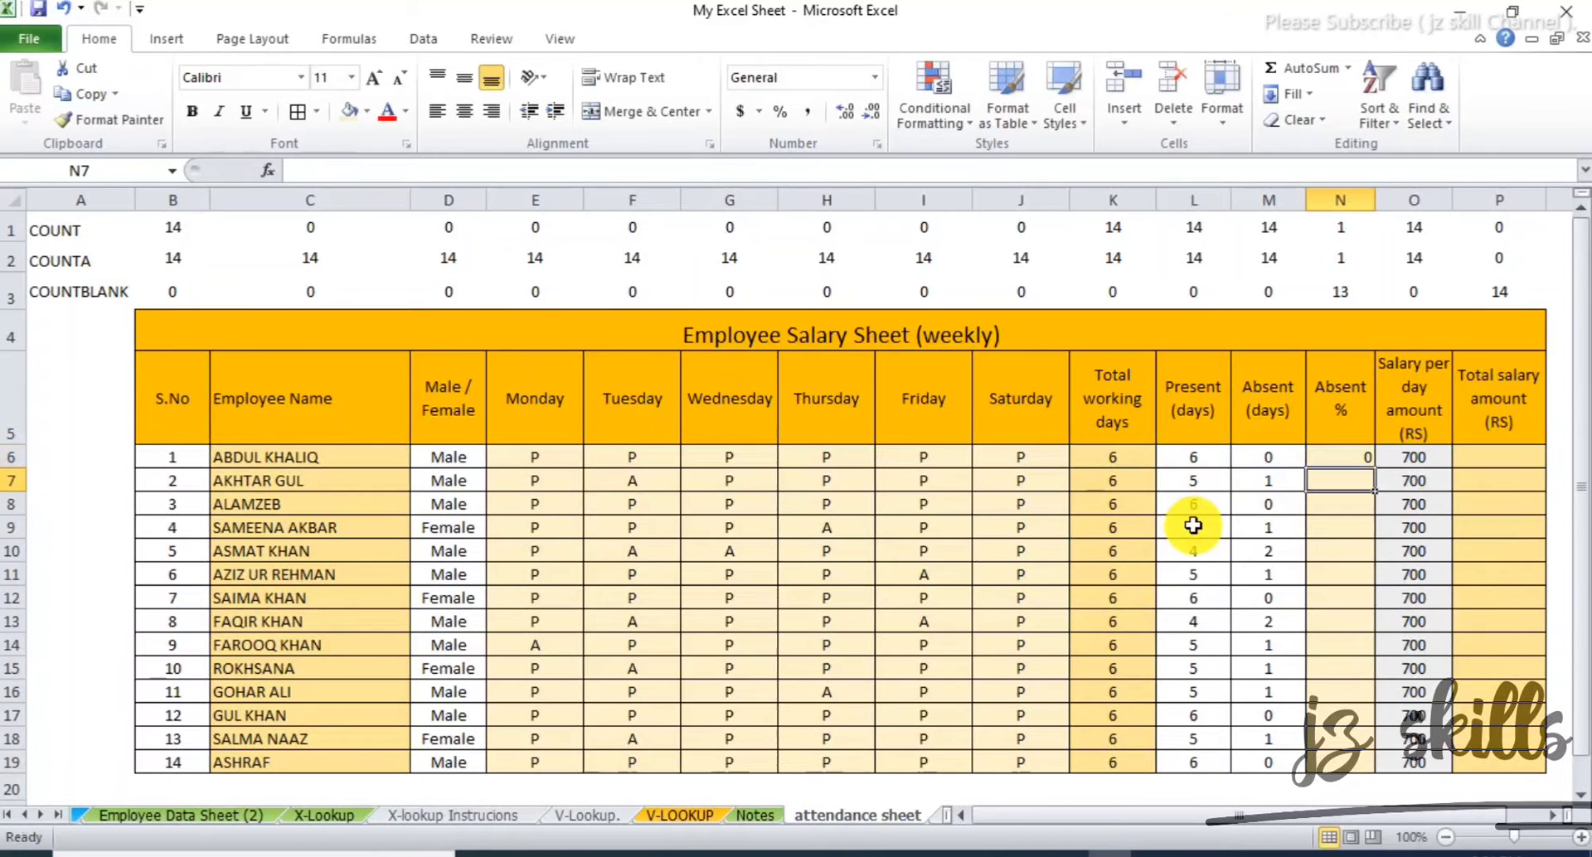
- Format N6 as a centred percentage and fill its formula down to N19
click(1339, 458)
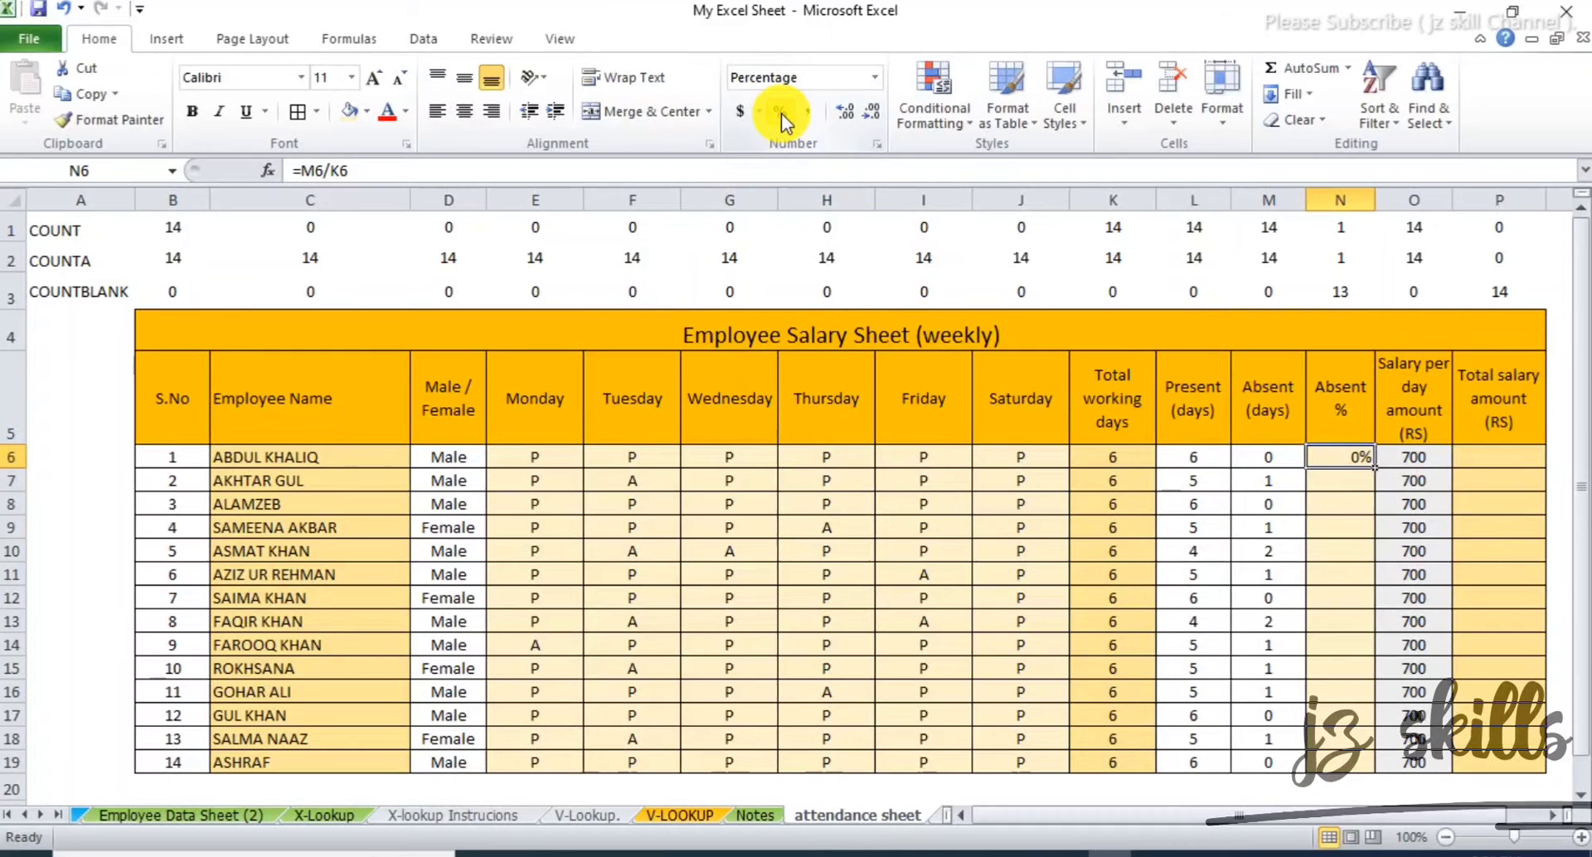
click(464, 111)
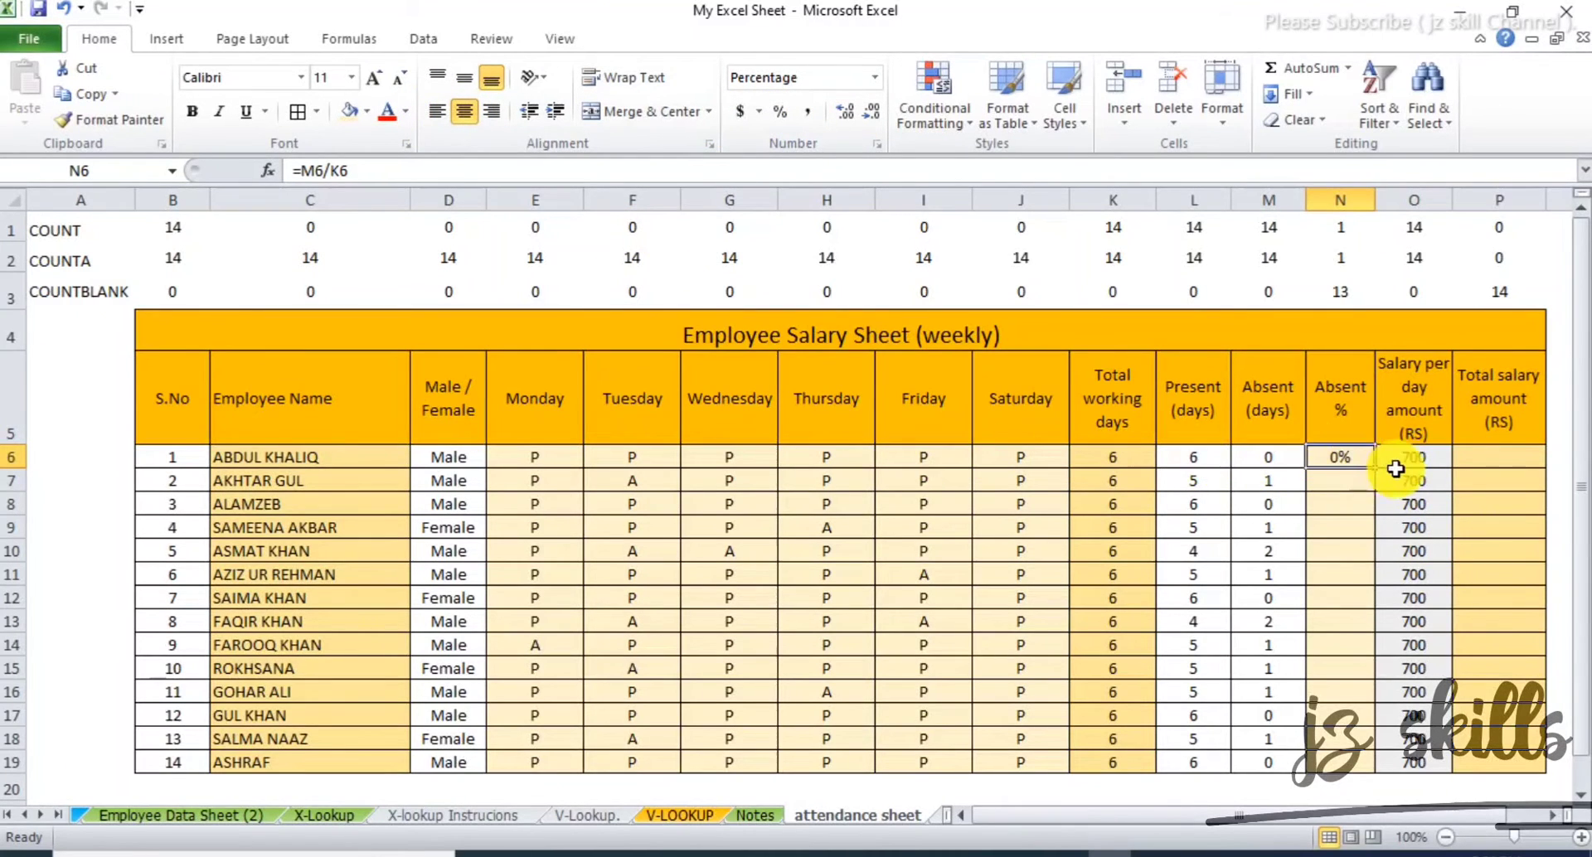
double_click(1376, 469)
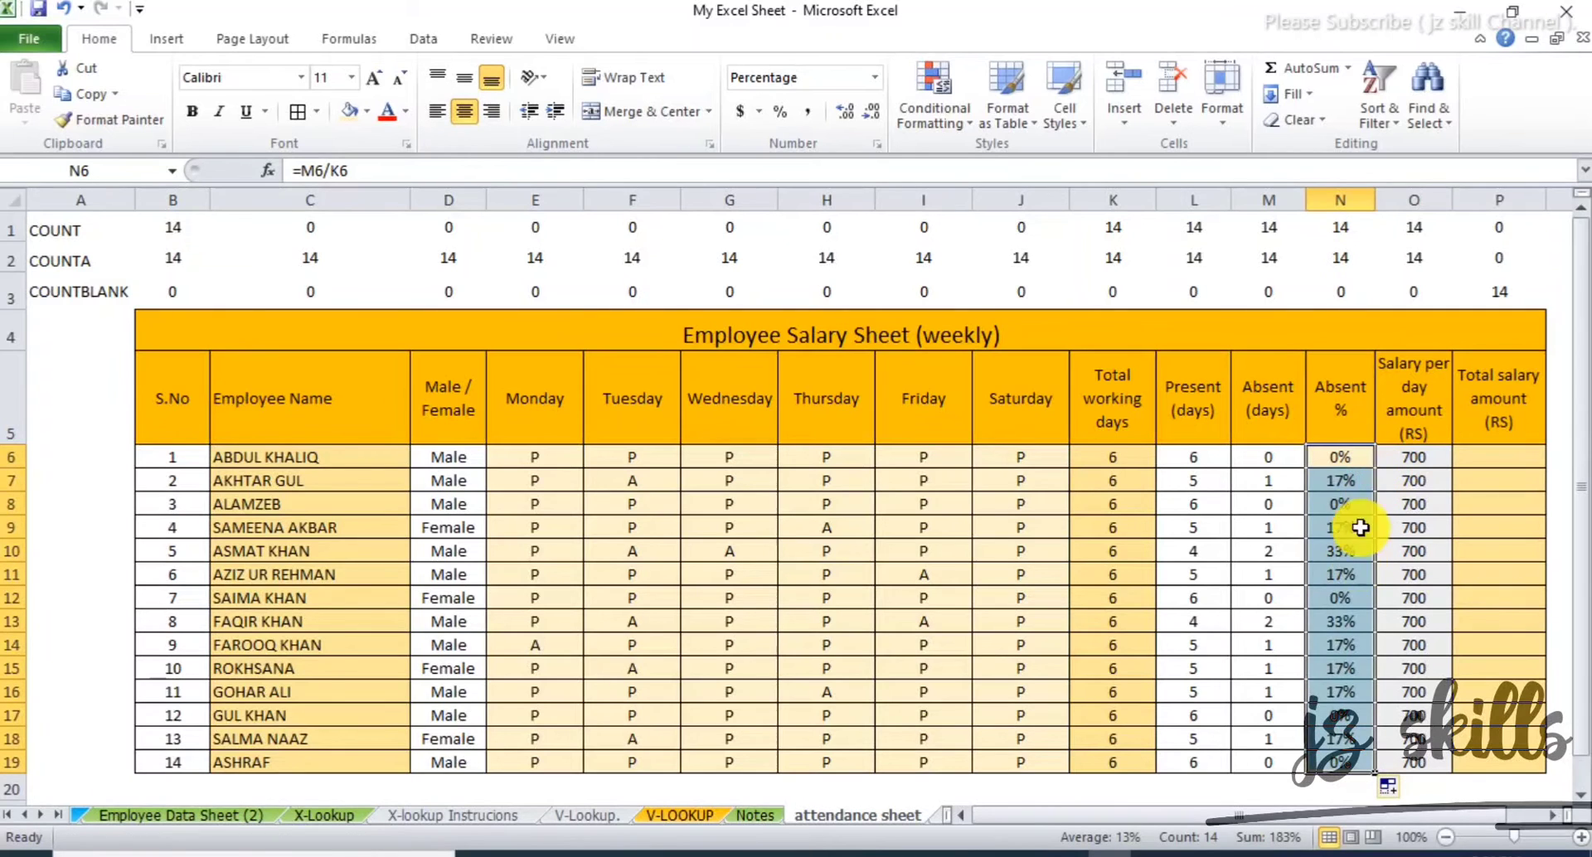
- Examine the absent-percentage formulas in N6:N19 and the COUNT, COUNTA and COUNTBLANK formulas for column N
click(1343, 622)
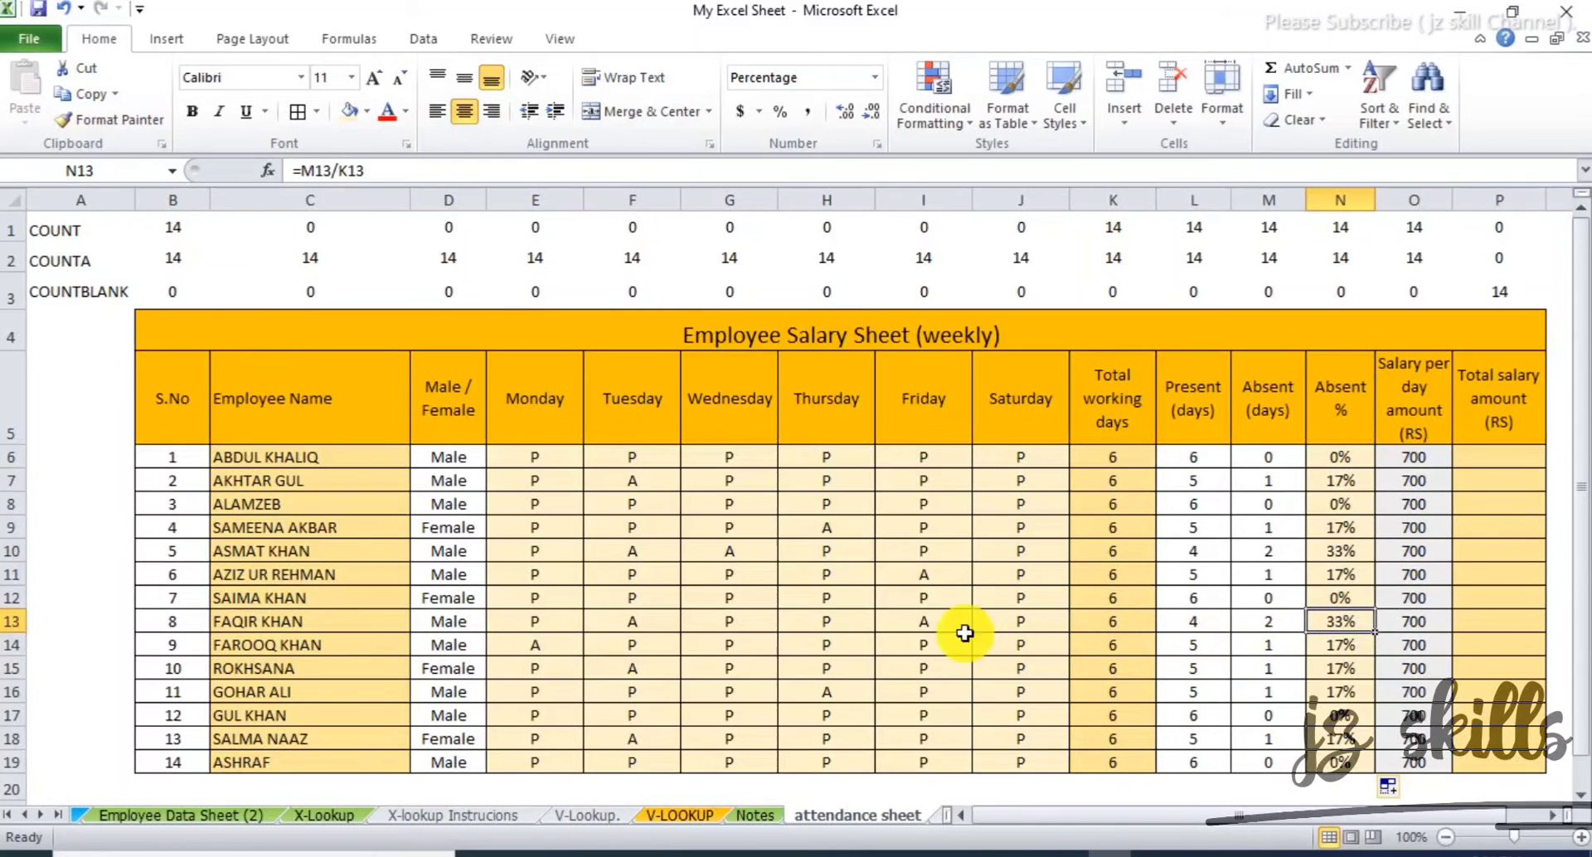
click(1328, 711)
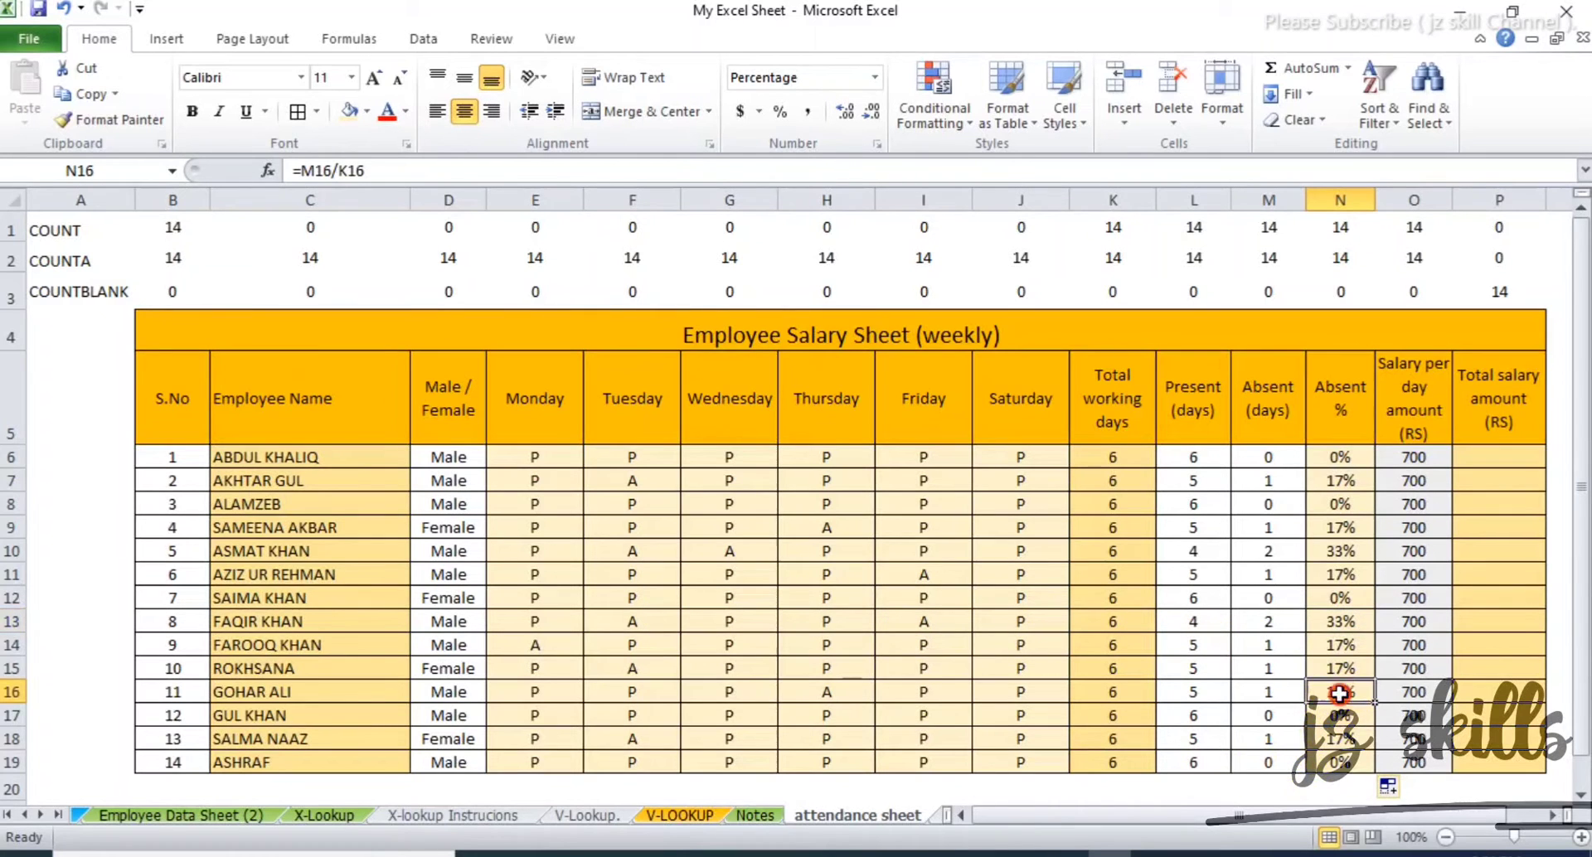
click(1348, 764)
drag(1347, 764, 1338, 456)
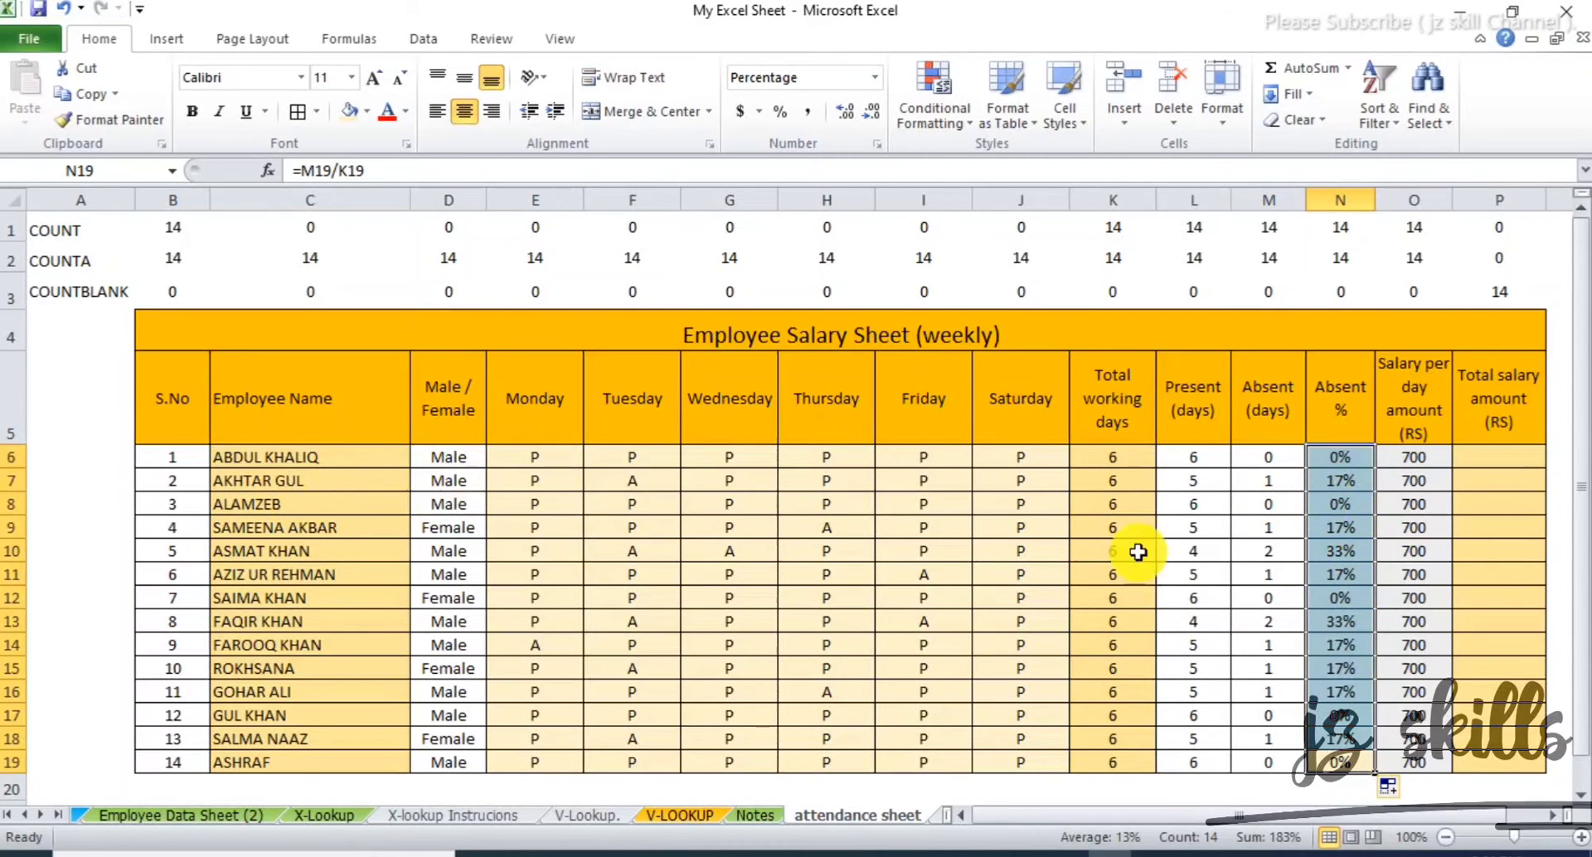
click(1343, 484)
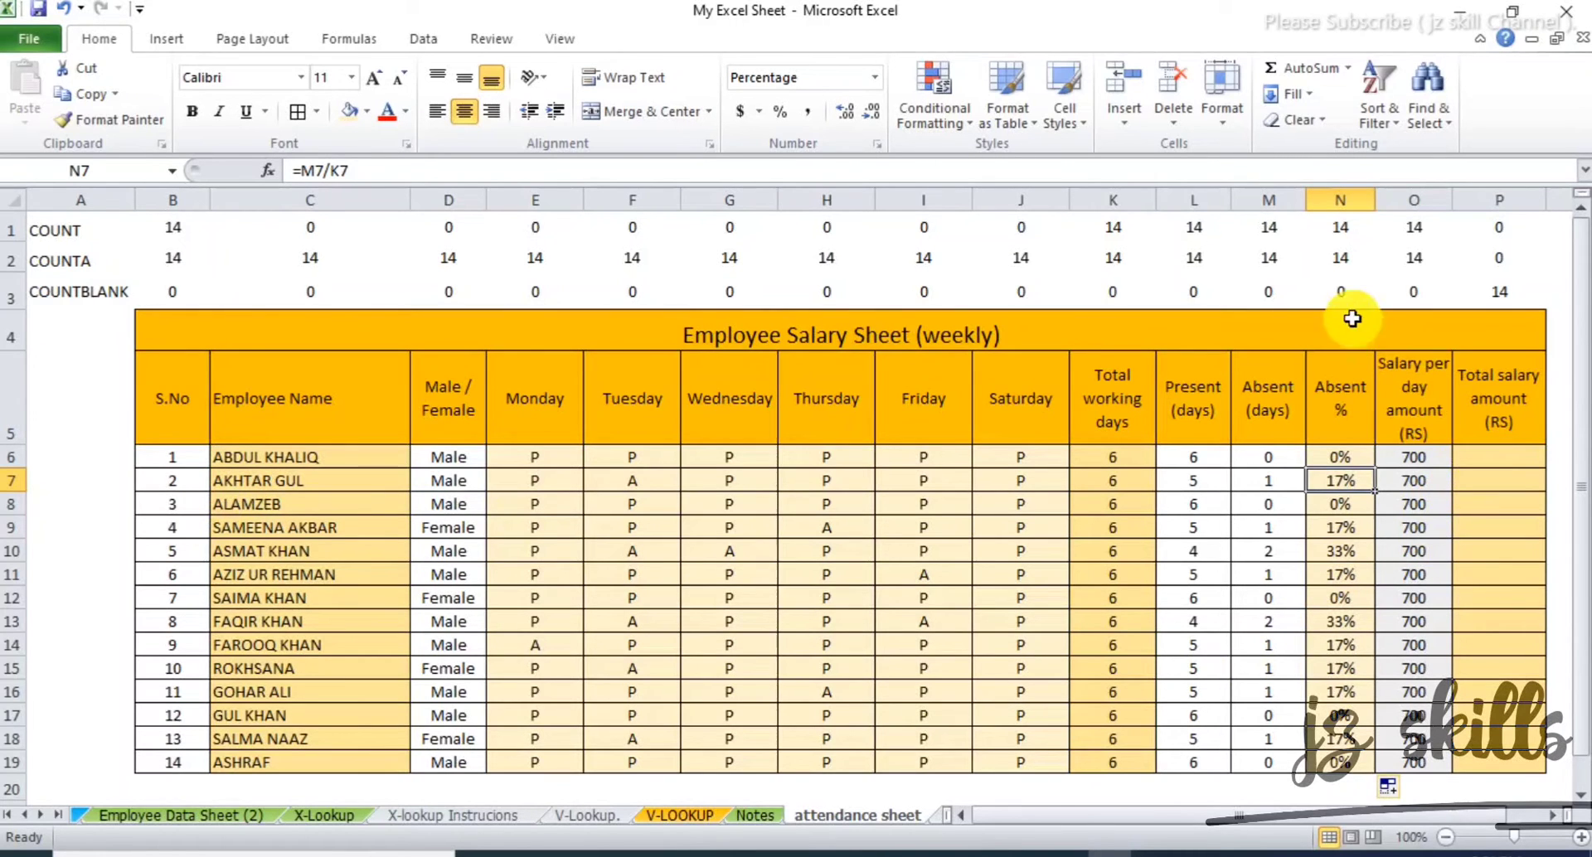
click(1338, 291)
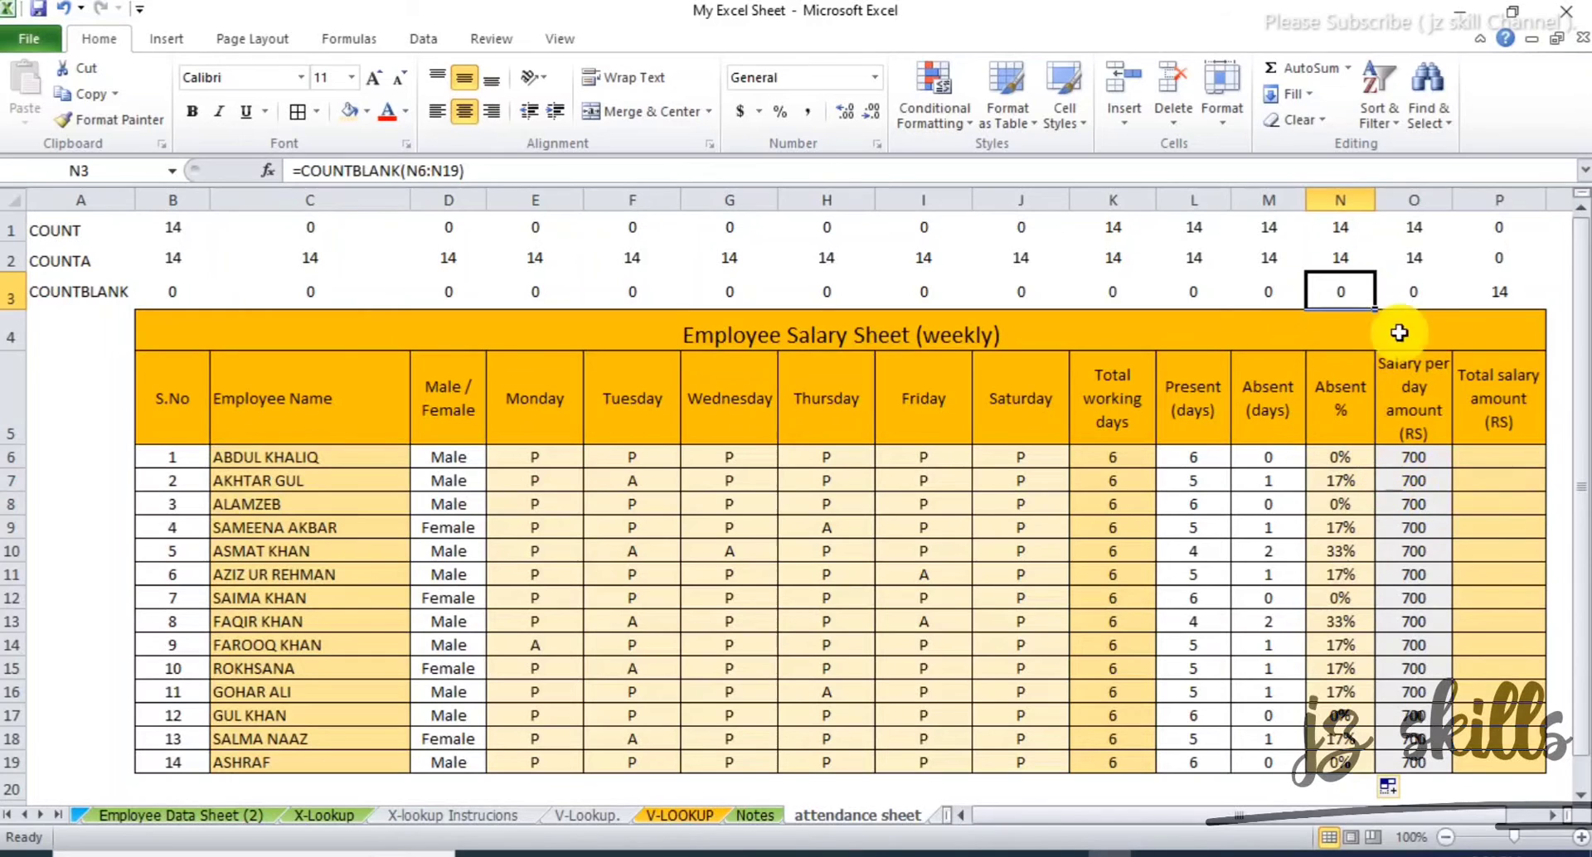
click(1348, 224)
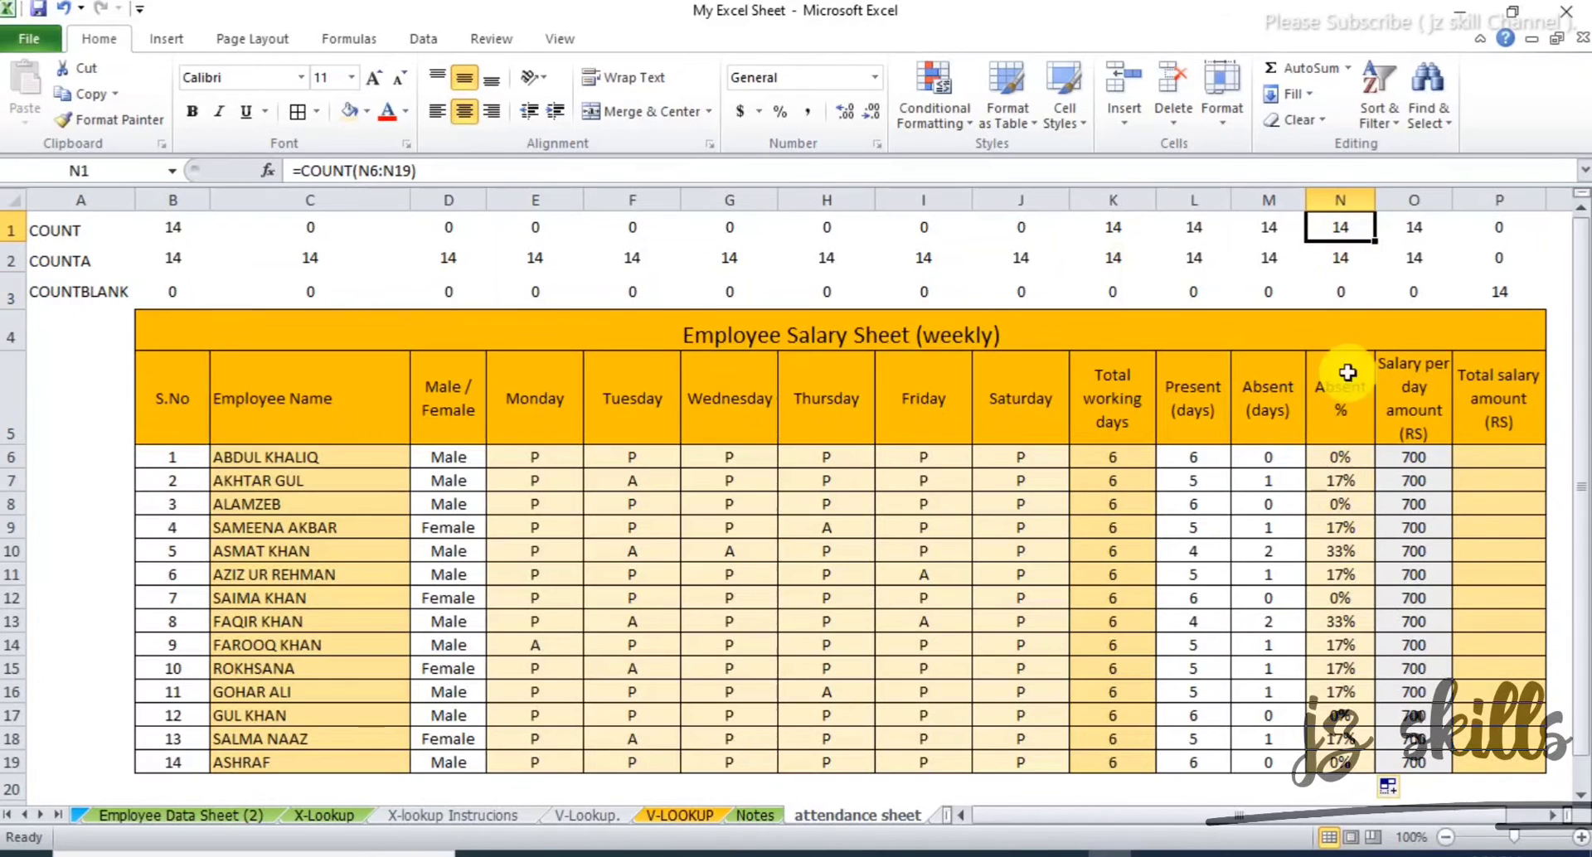
click(1343, 259)
click(1340, 292)
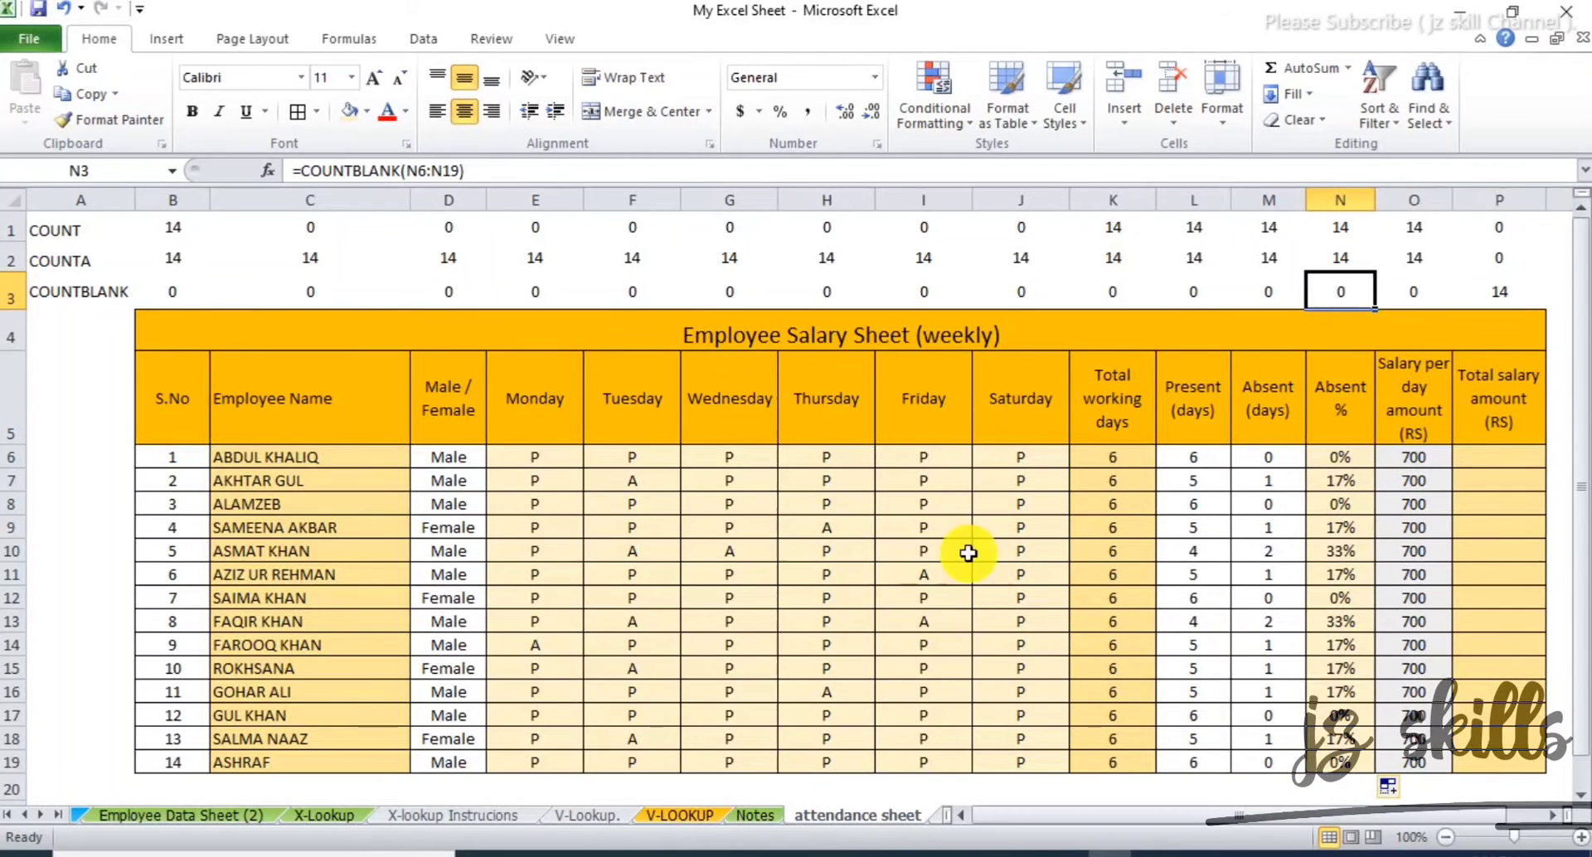
- Calculate the first employee's total salary in P6 as present days times salary per day, using =L6*O6
click(1510, 456)
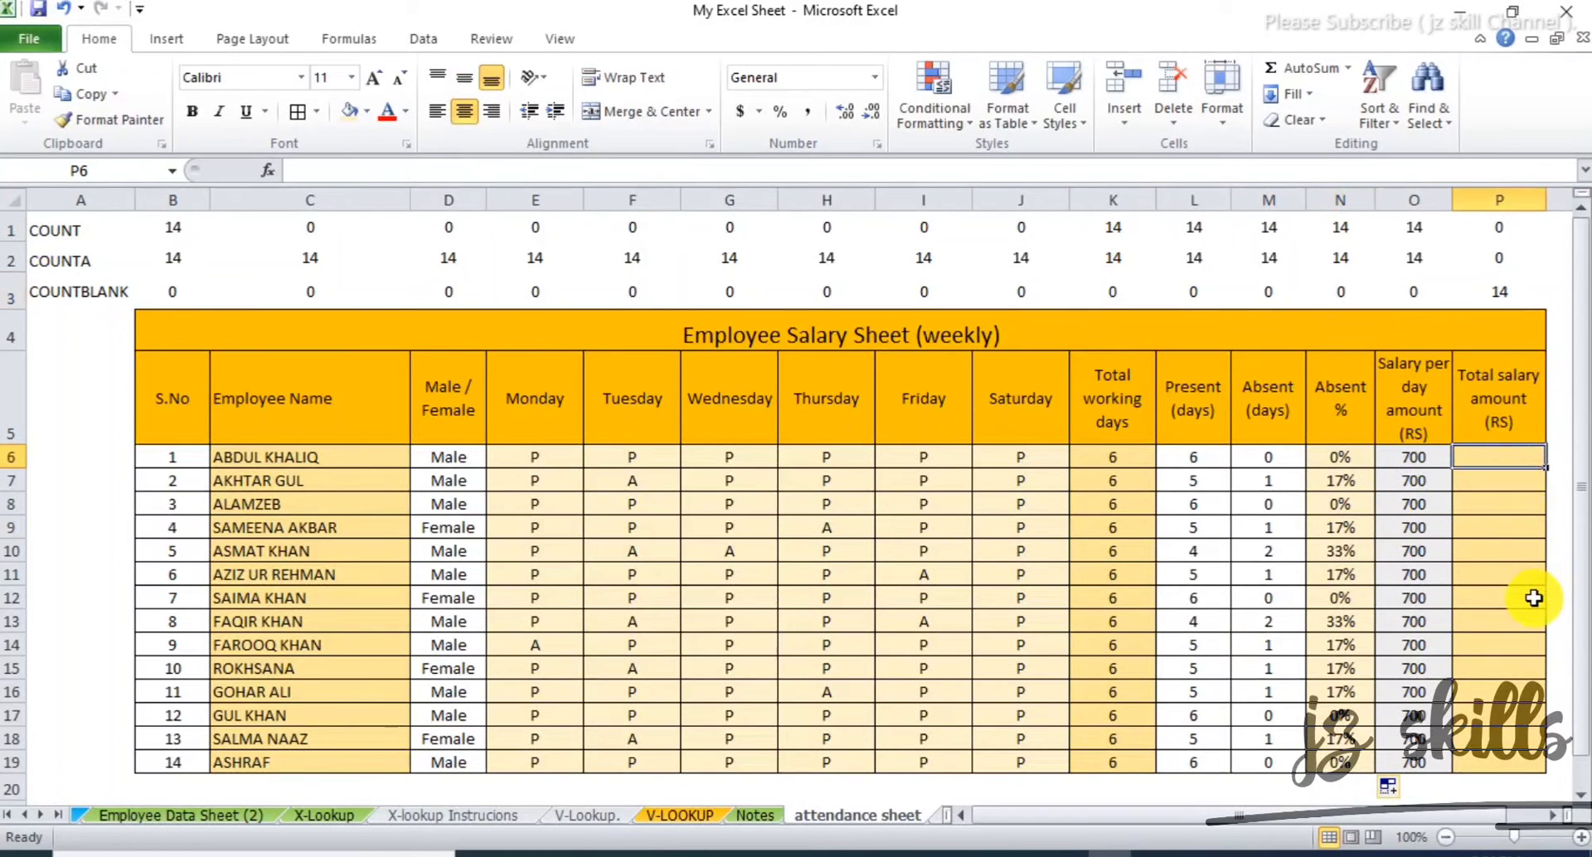
text(=)
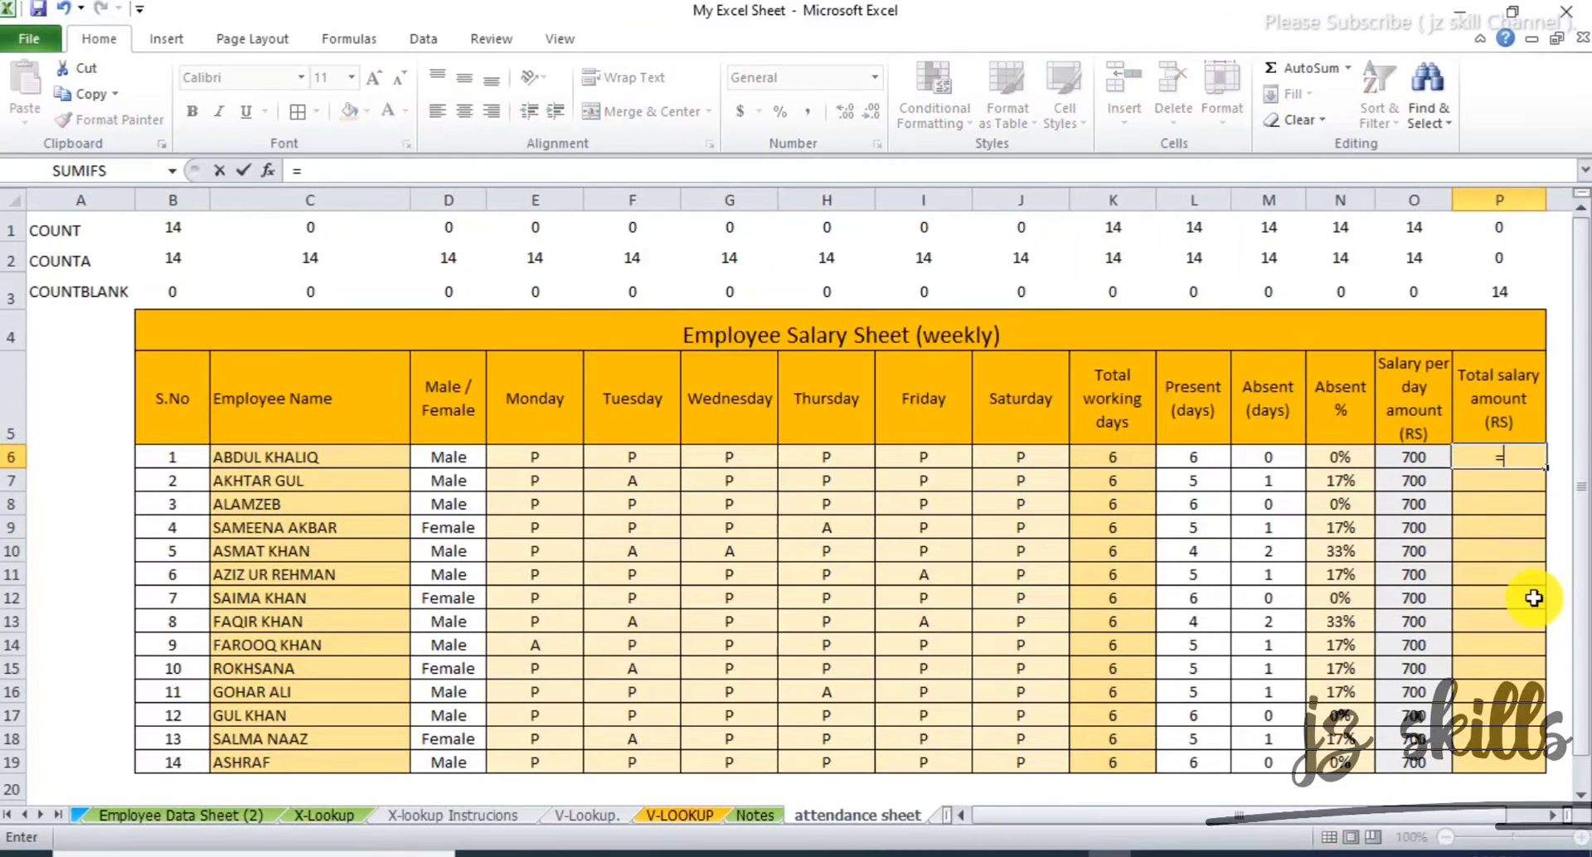
key(Left)
key(Left)
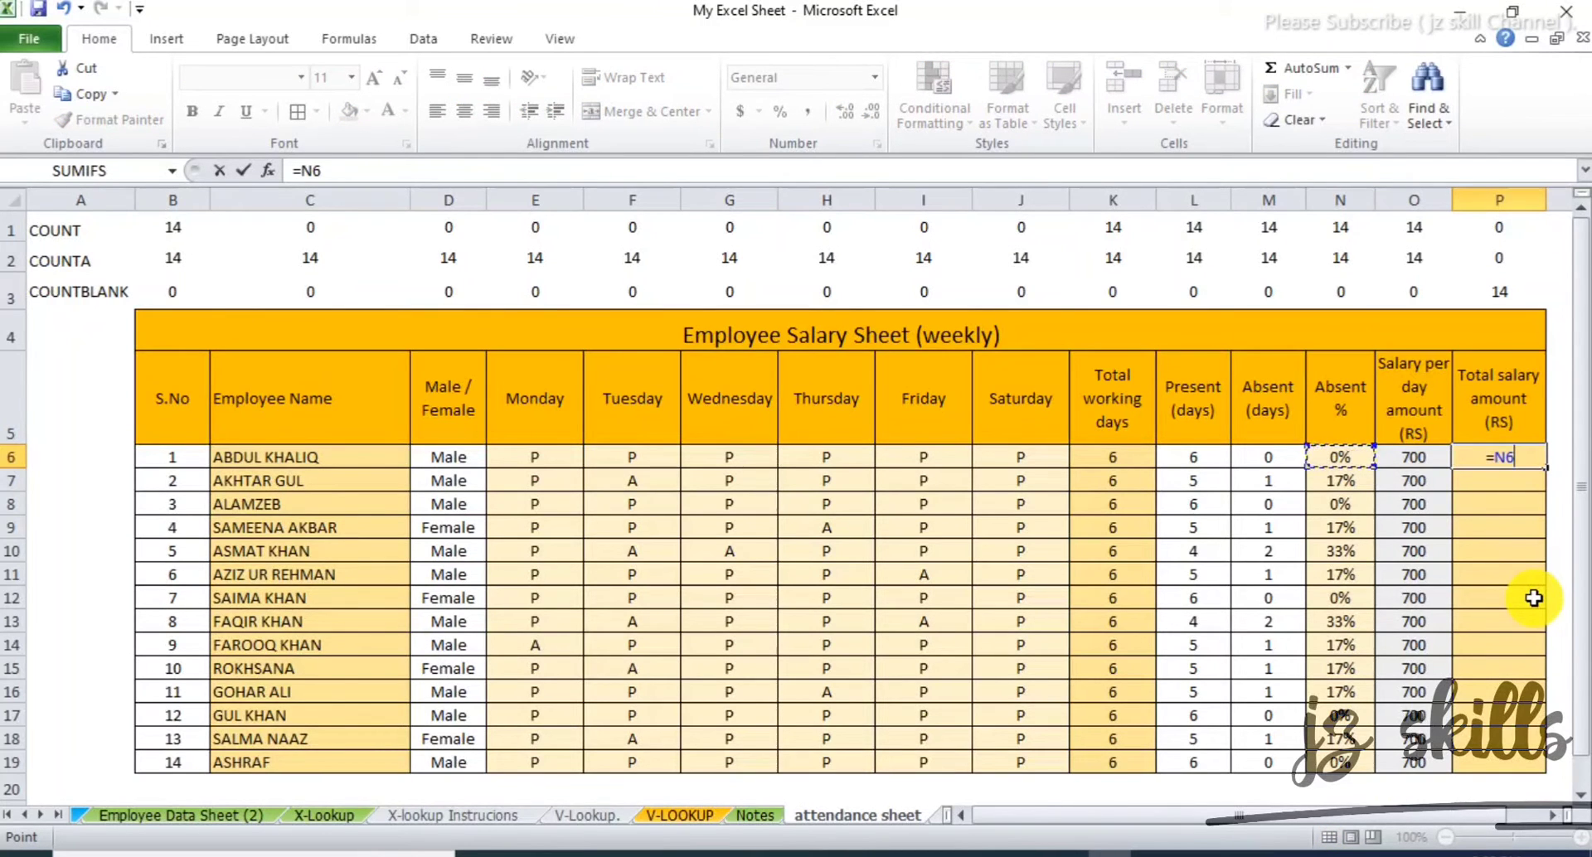
key(Left)
key(Left)
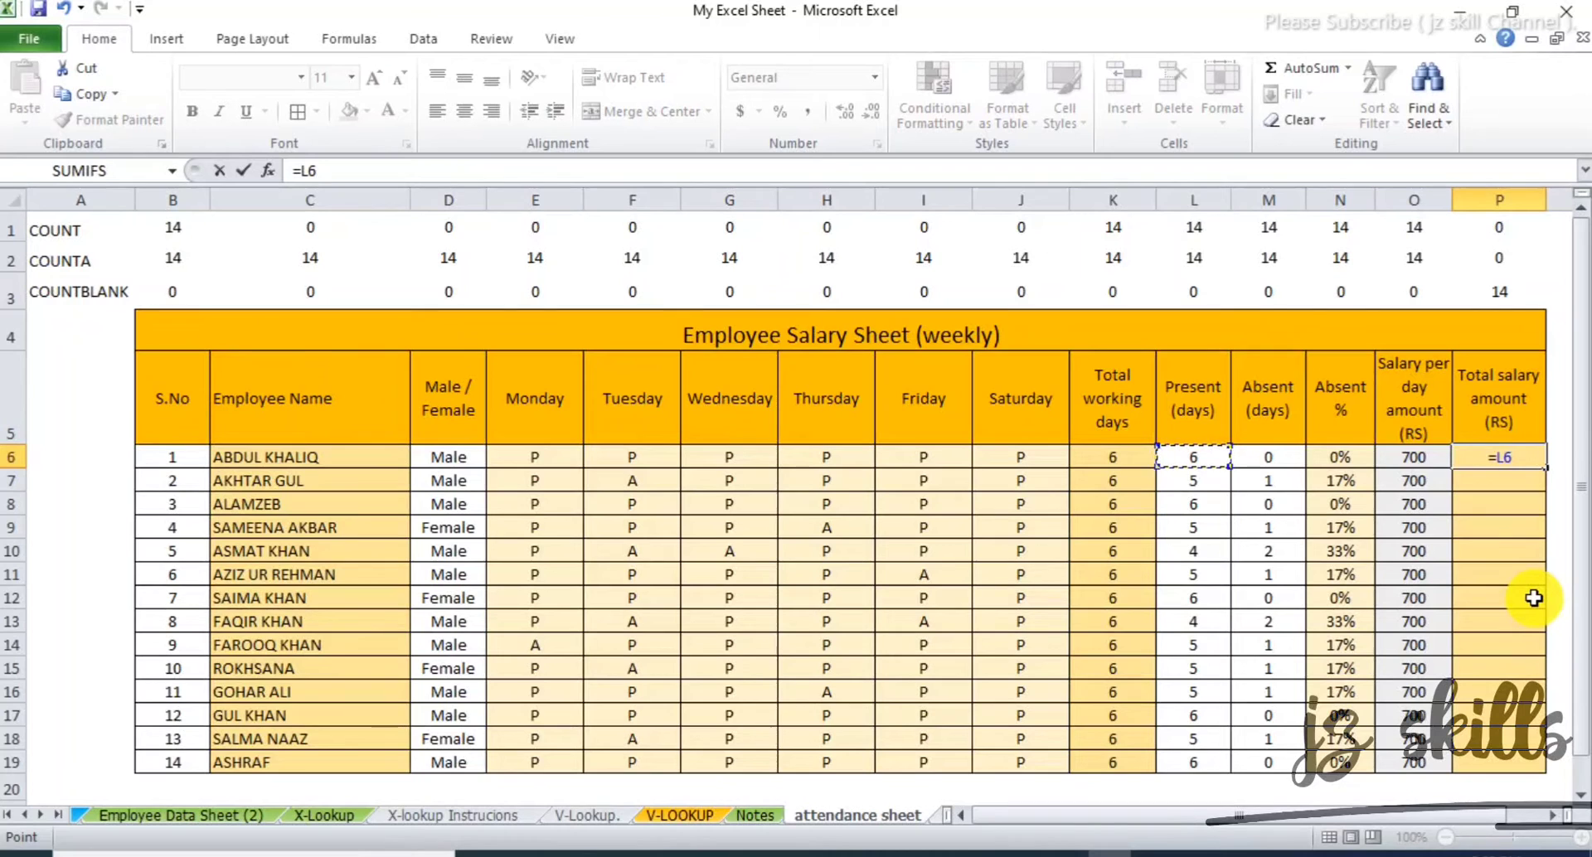
text(*)
key(Left)
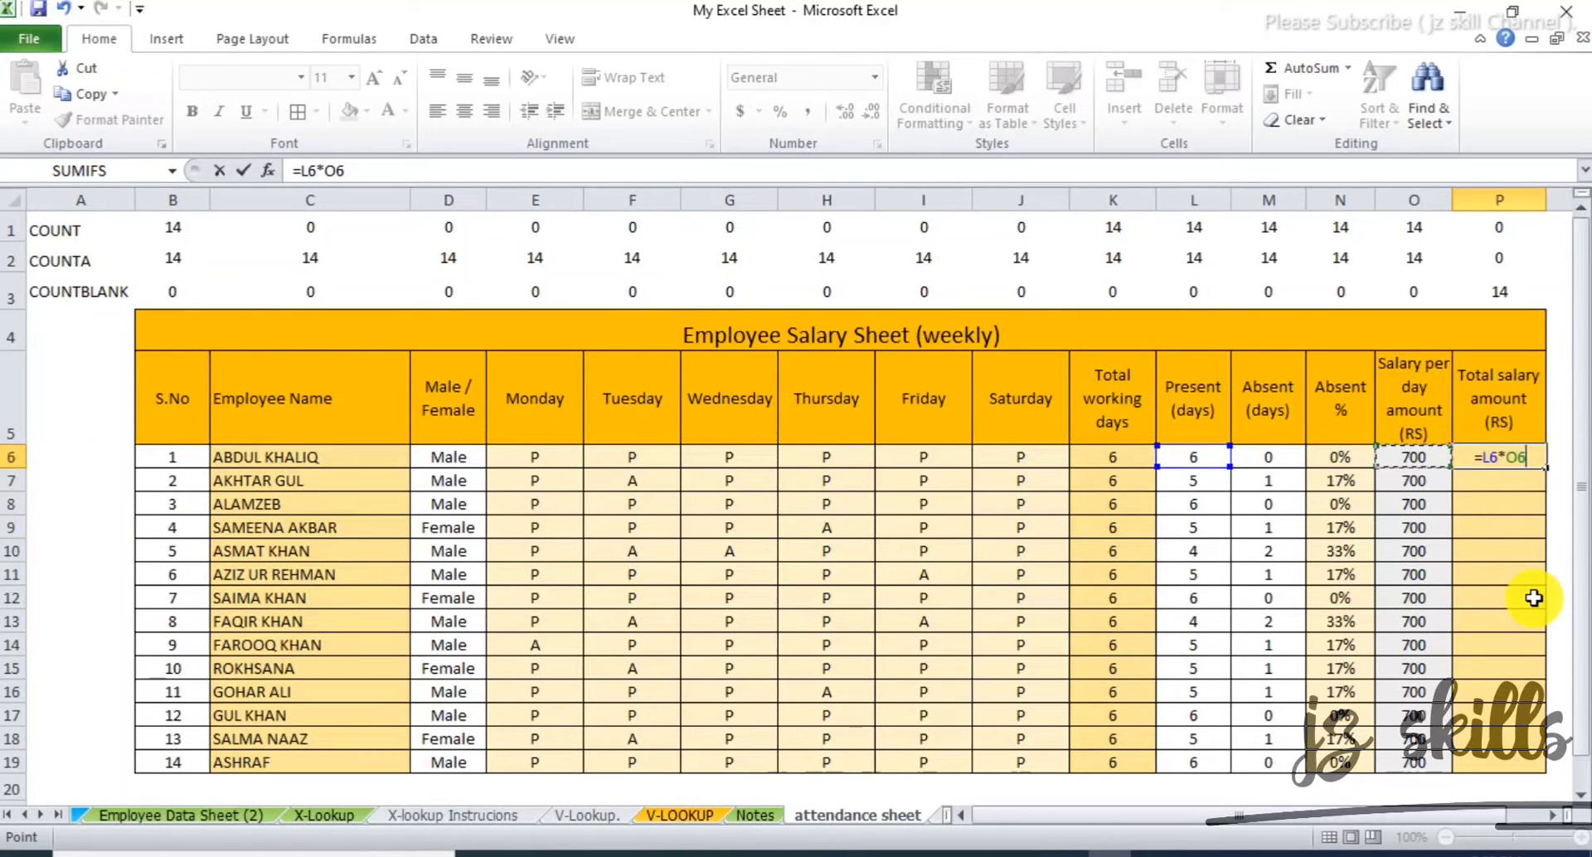
key(Return)
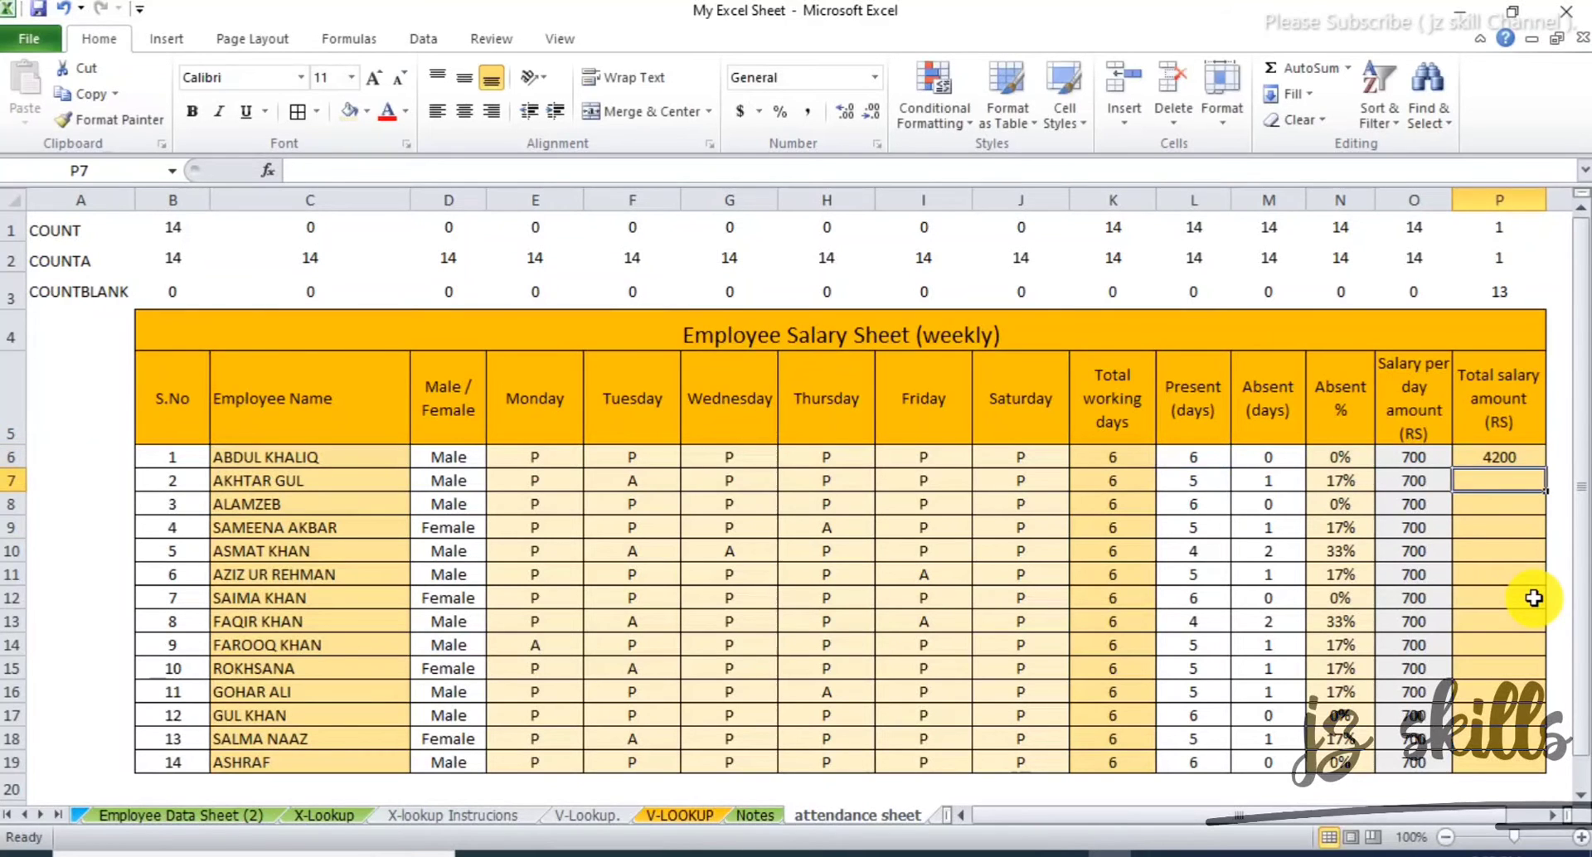
- Fill the total salary formula from P6 down to P19 and check several of the filled cells
click(1513, 456)
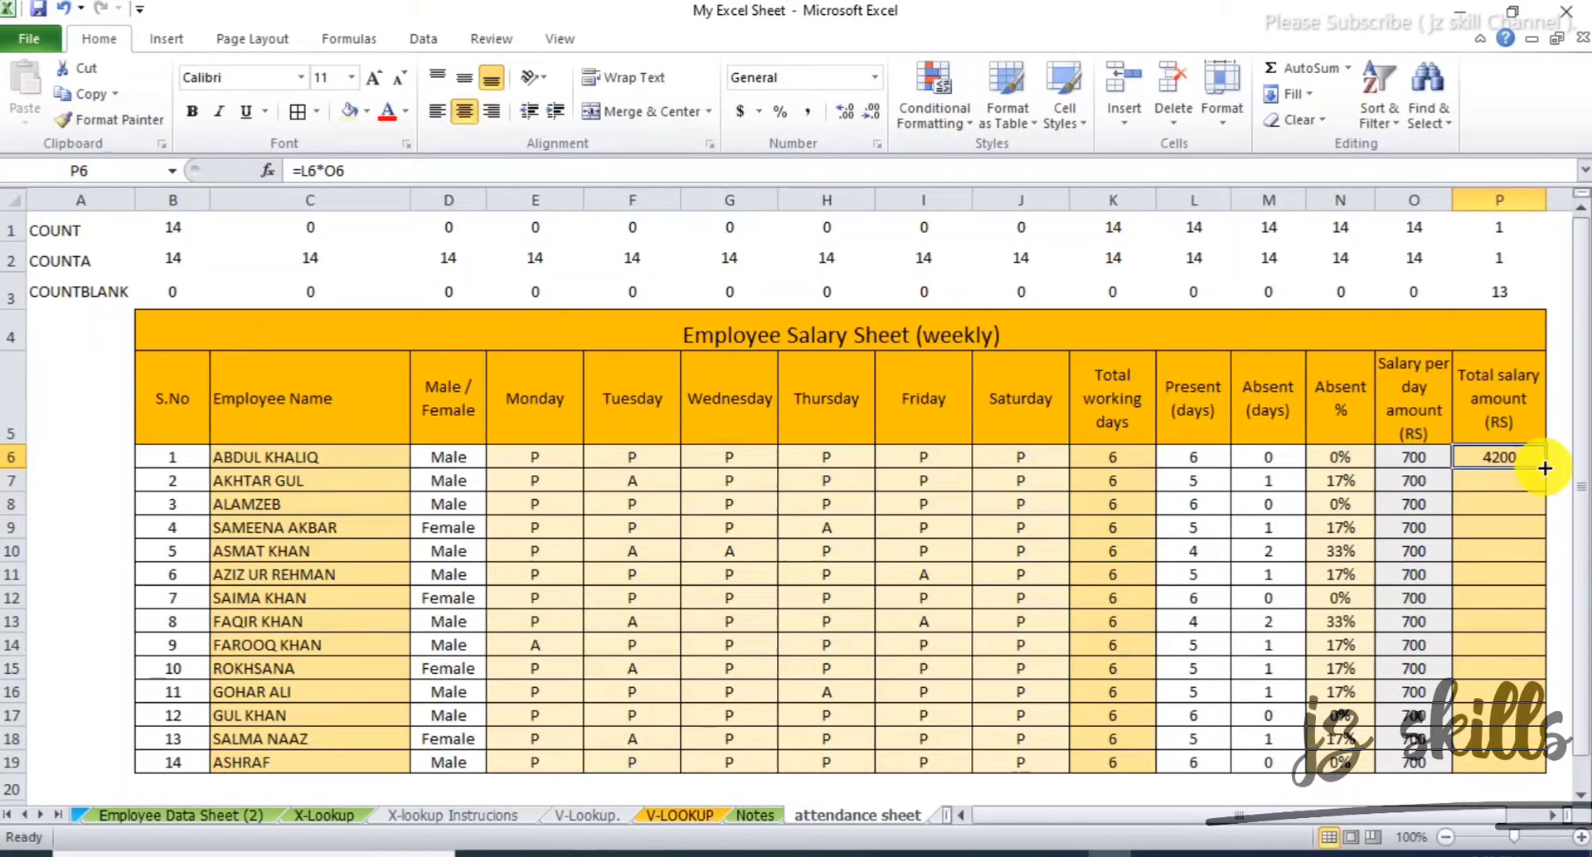
double_click(1544, 469)
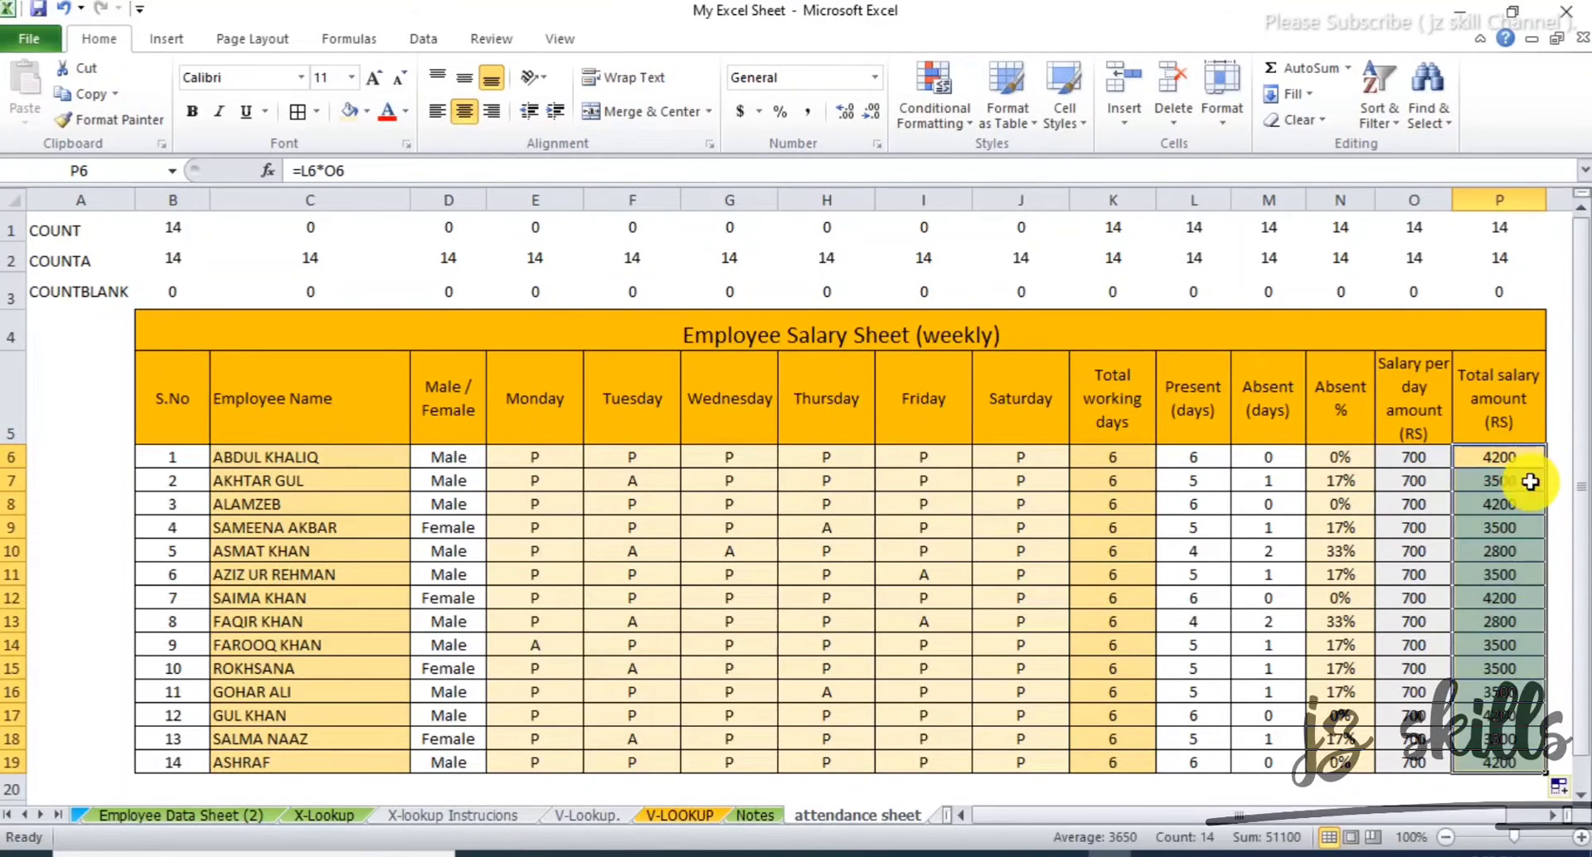
click(1499, 668)
click(1501, 550)
click(1504, 457)
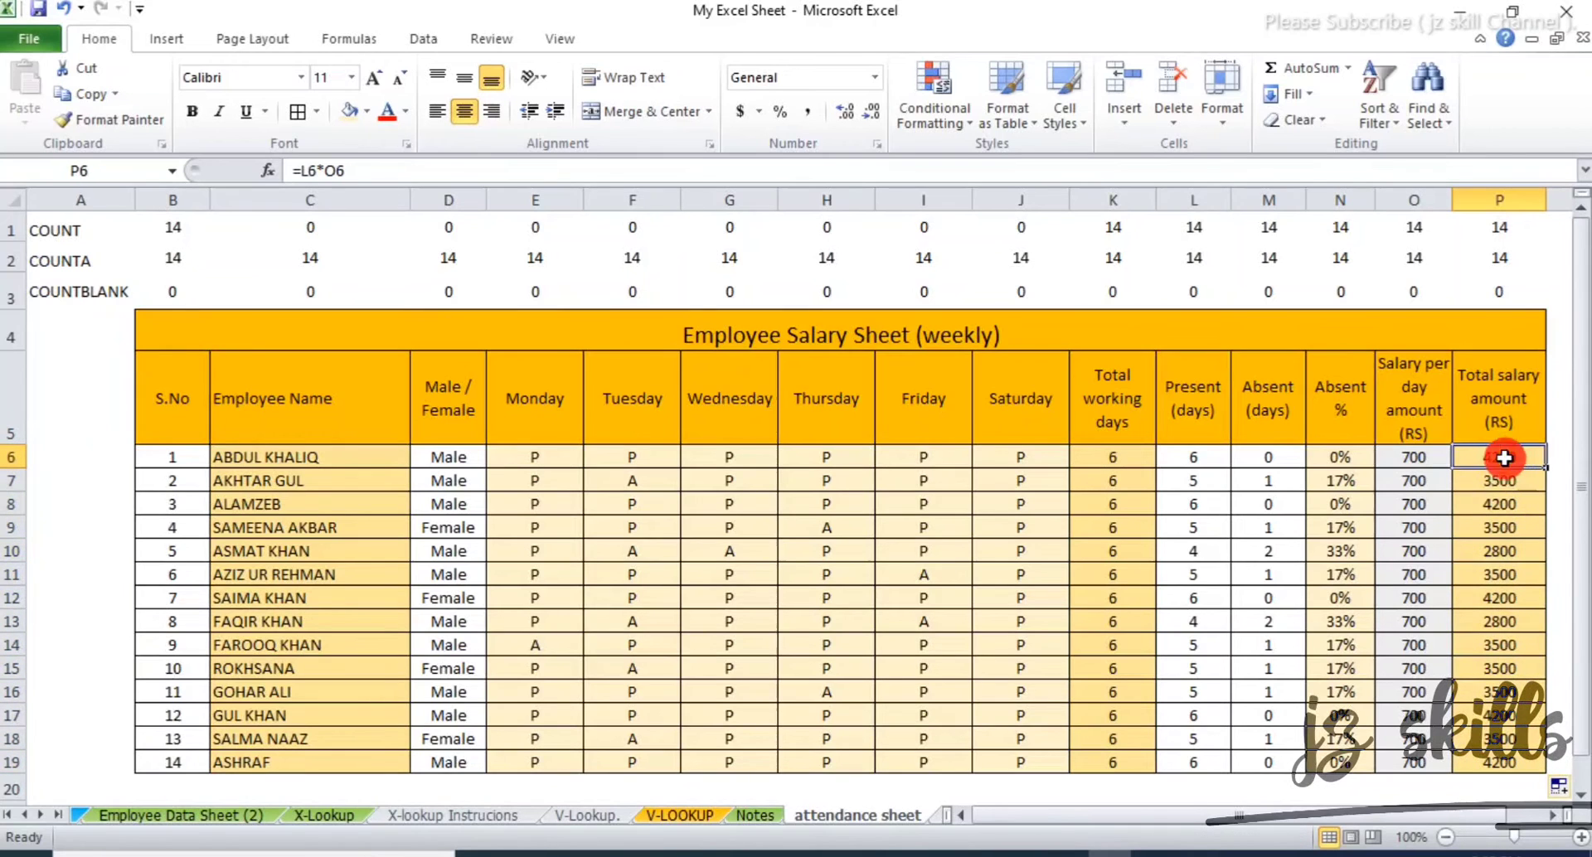
- Check the COUNT, COUNTA and COUNTBLANK formulas for column P and review the salary amounts in P6:P19
click(1511, 253)
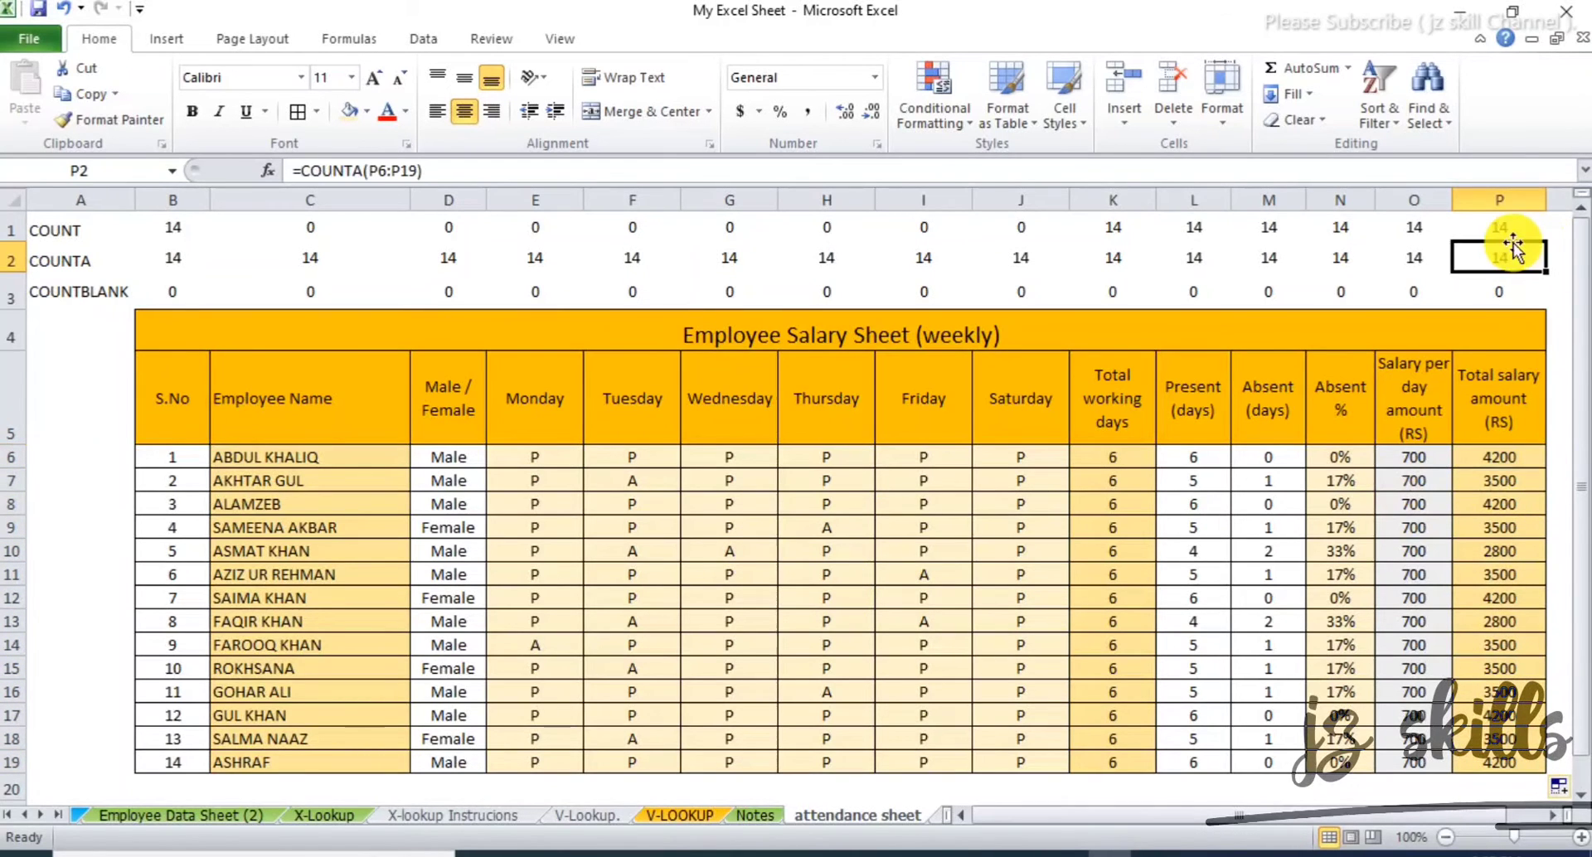
click(1503, 227)
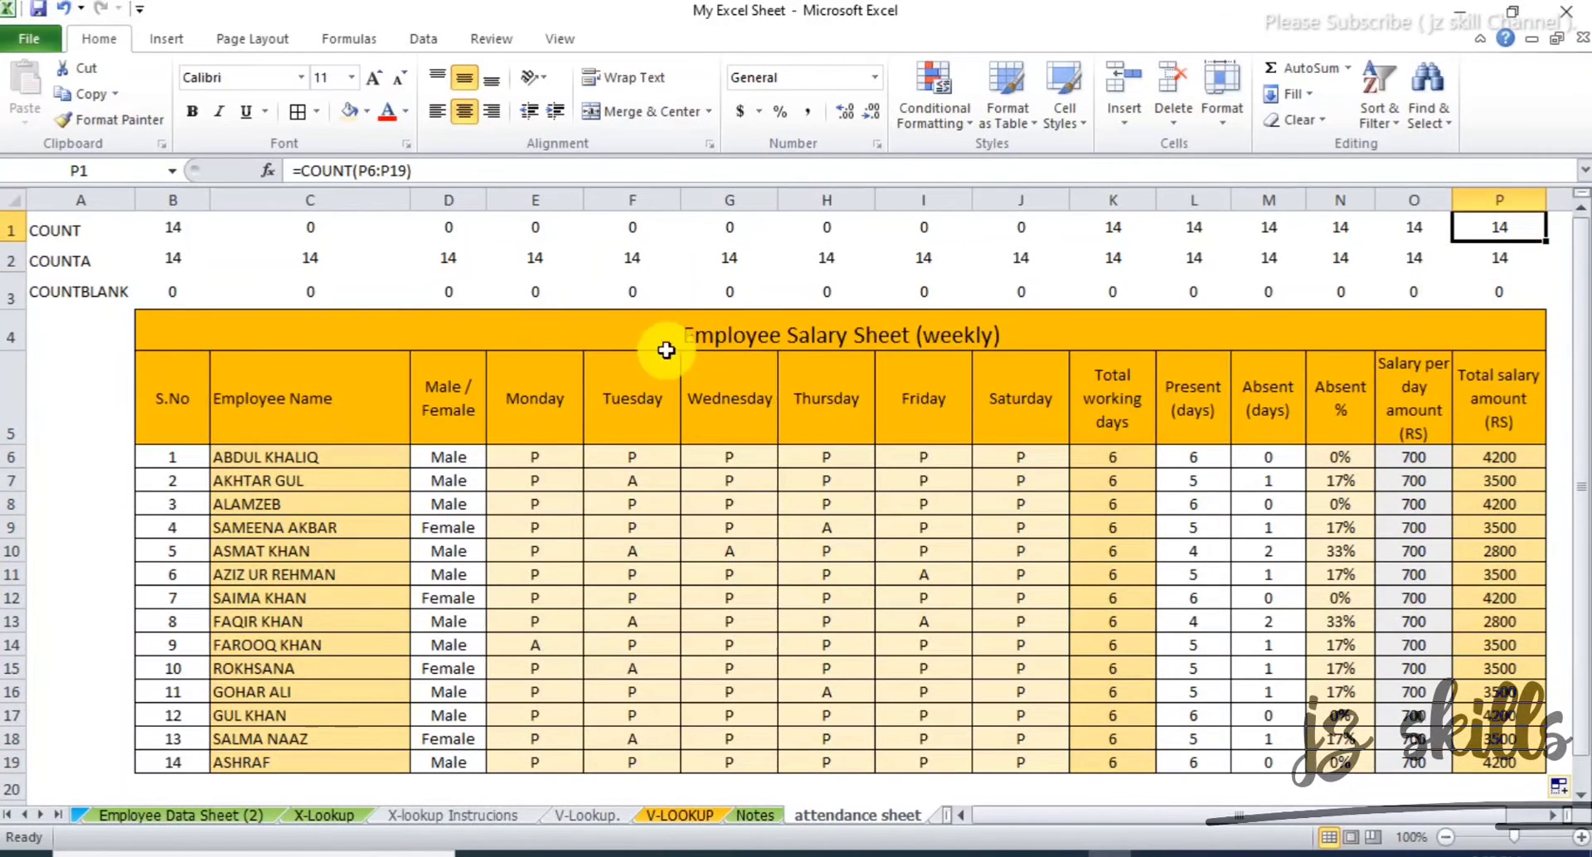
click(1507, 297)
click(1500, 597)
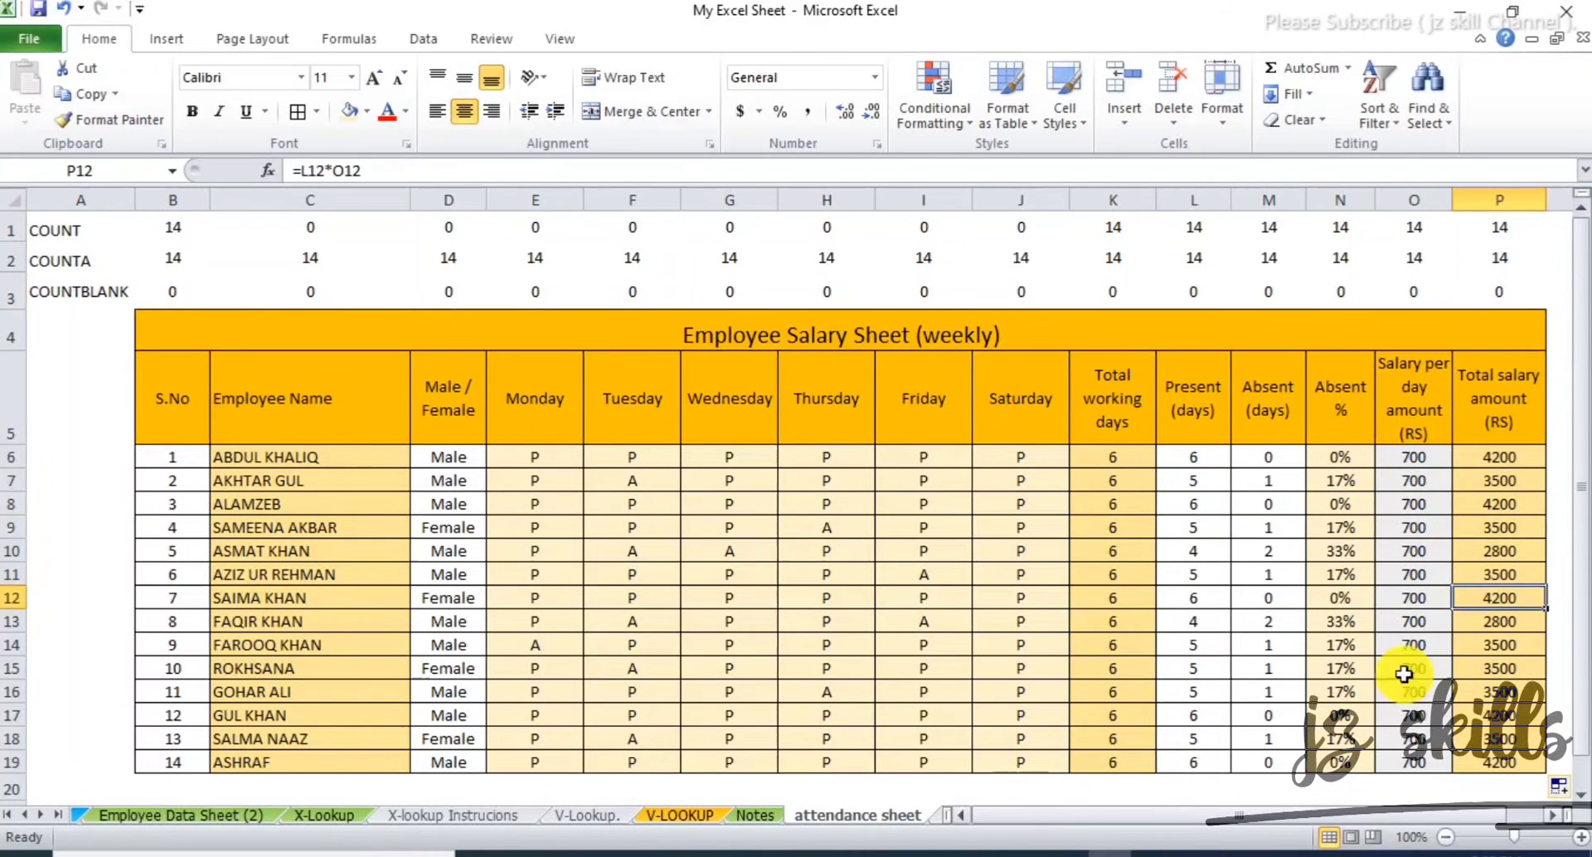
click(15, 295)
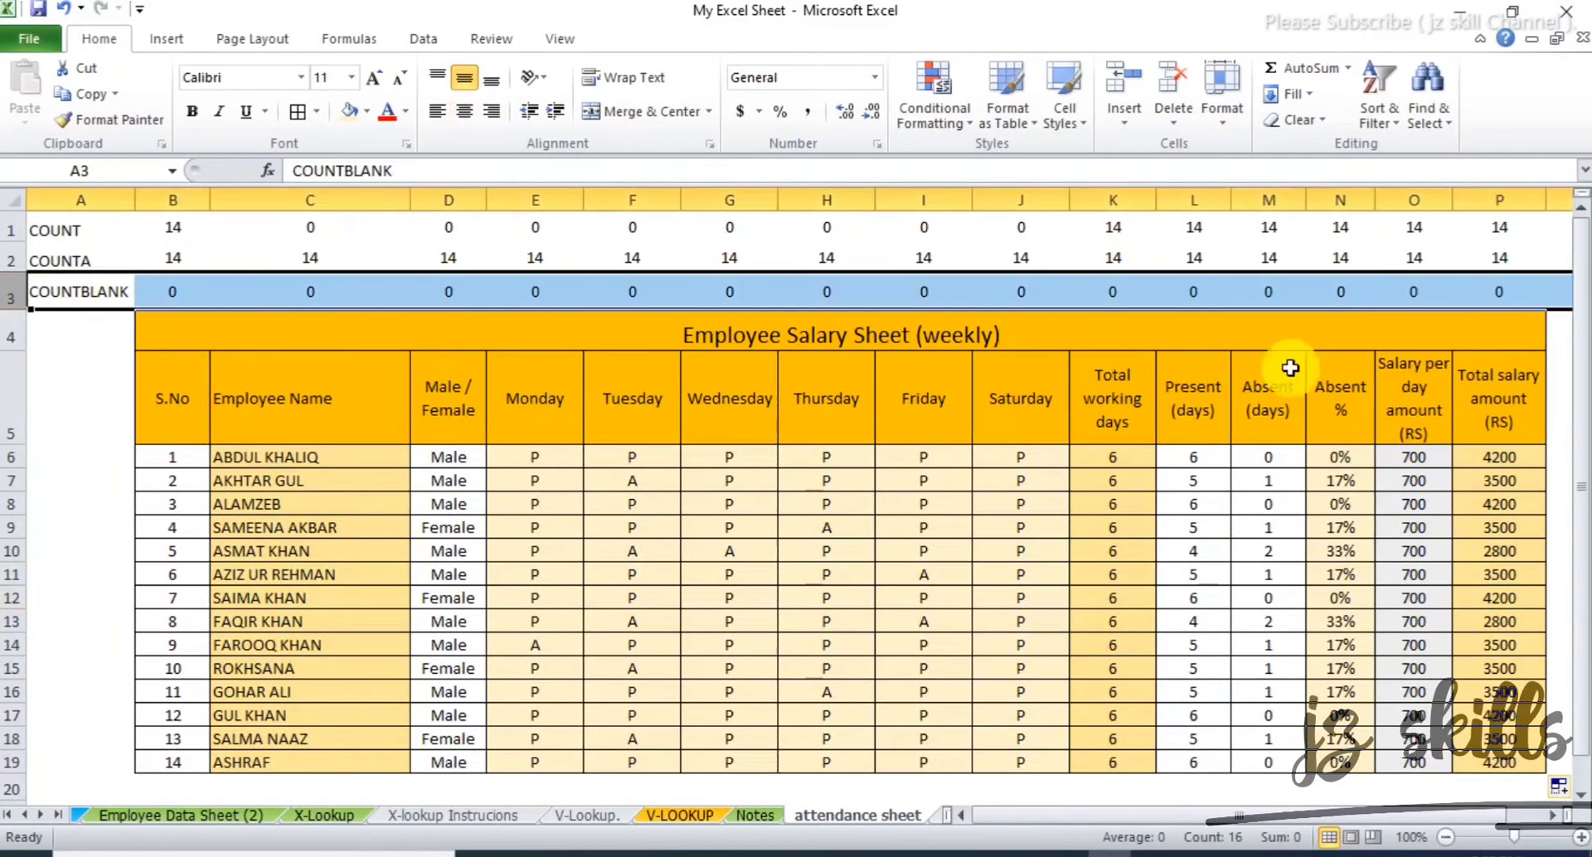
click(1479, 597)
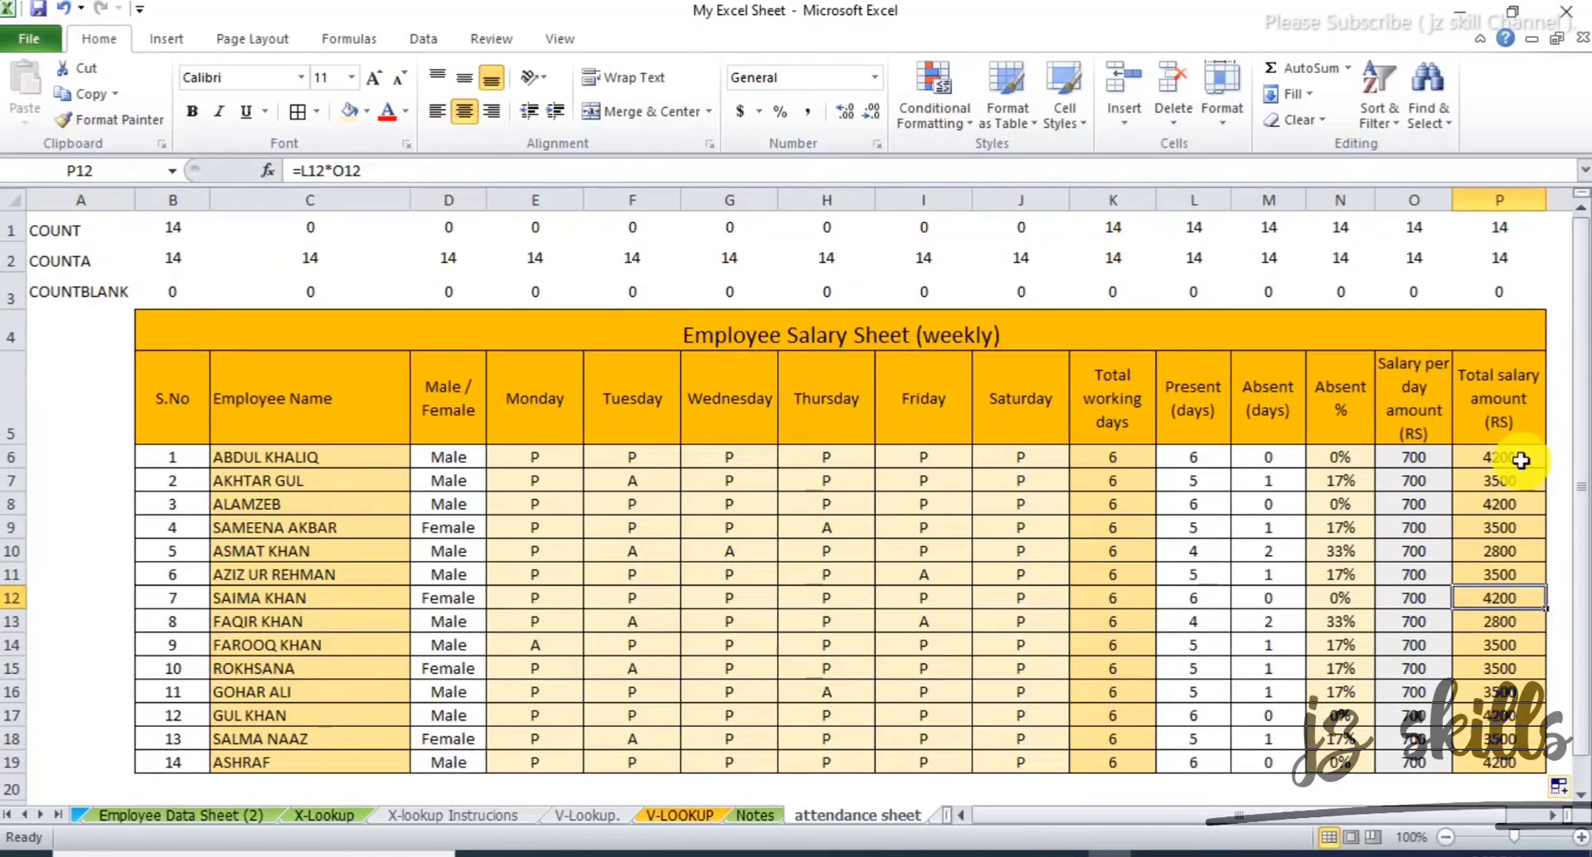
drag(1520, 461, 1517, 763)
click(1524, 591)
drag(1511, 461, 1501, 762)
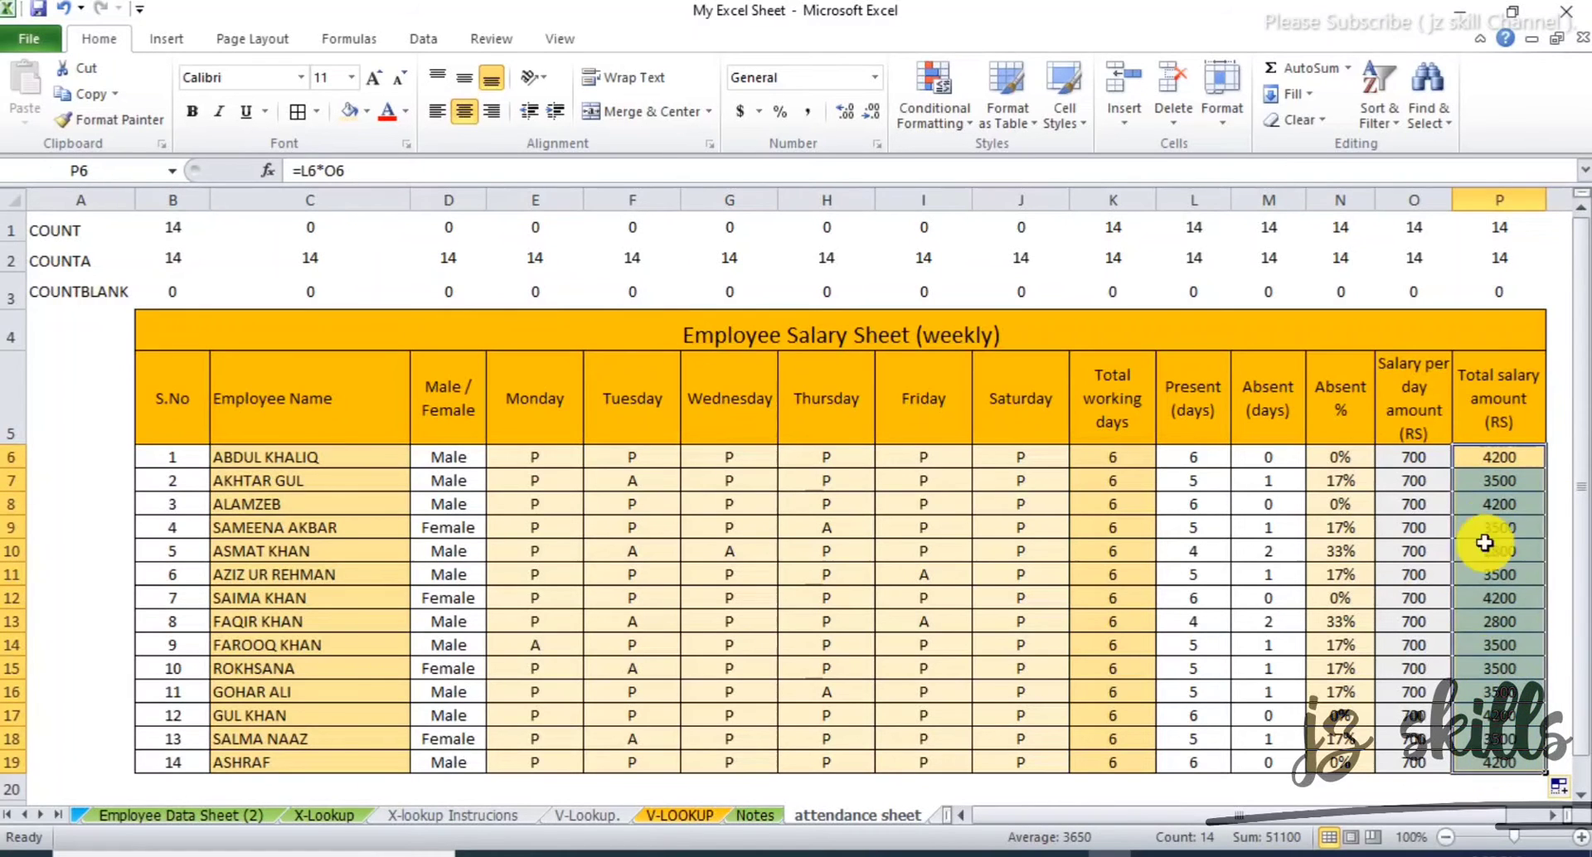
- Check the total salary formula in P12 and the COUNTIF formulas for absent and present days in M6 and L6
click(1500, 607)
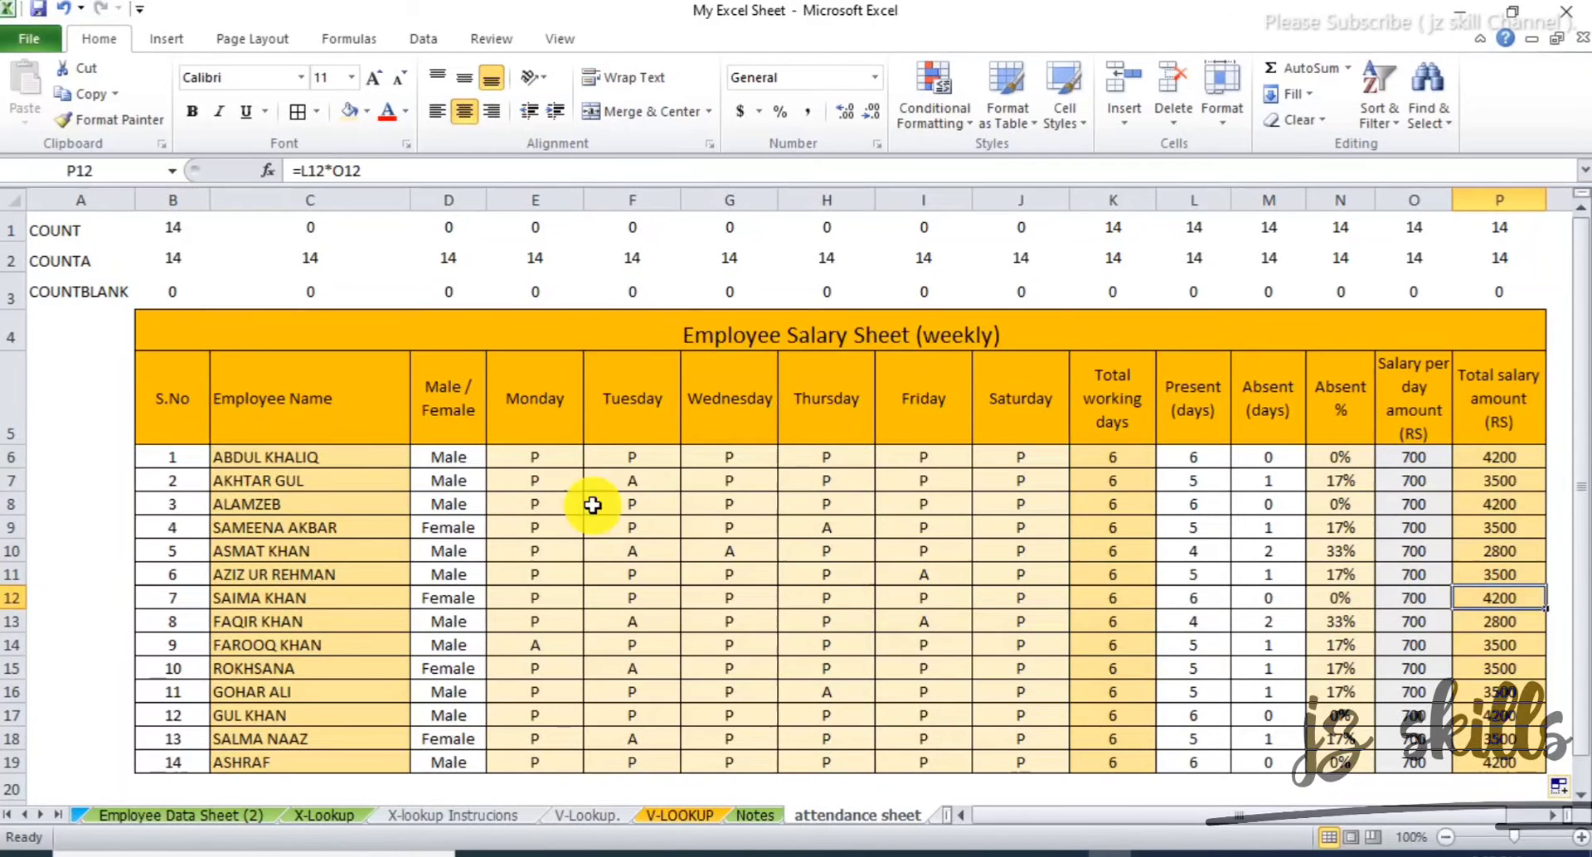
click(1269, 458)
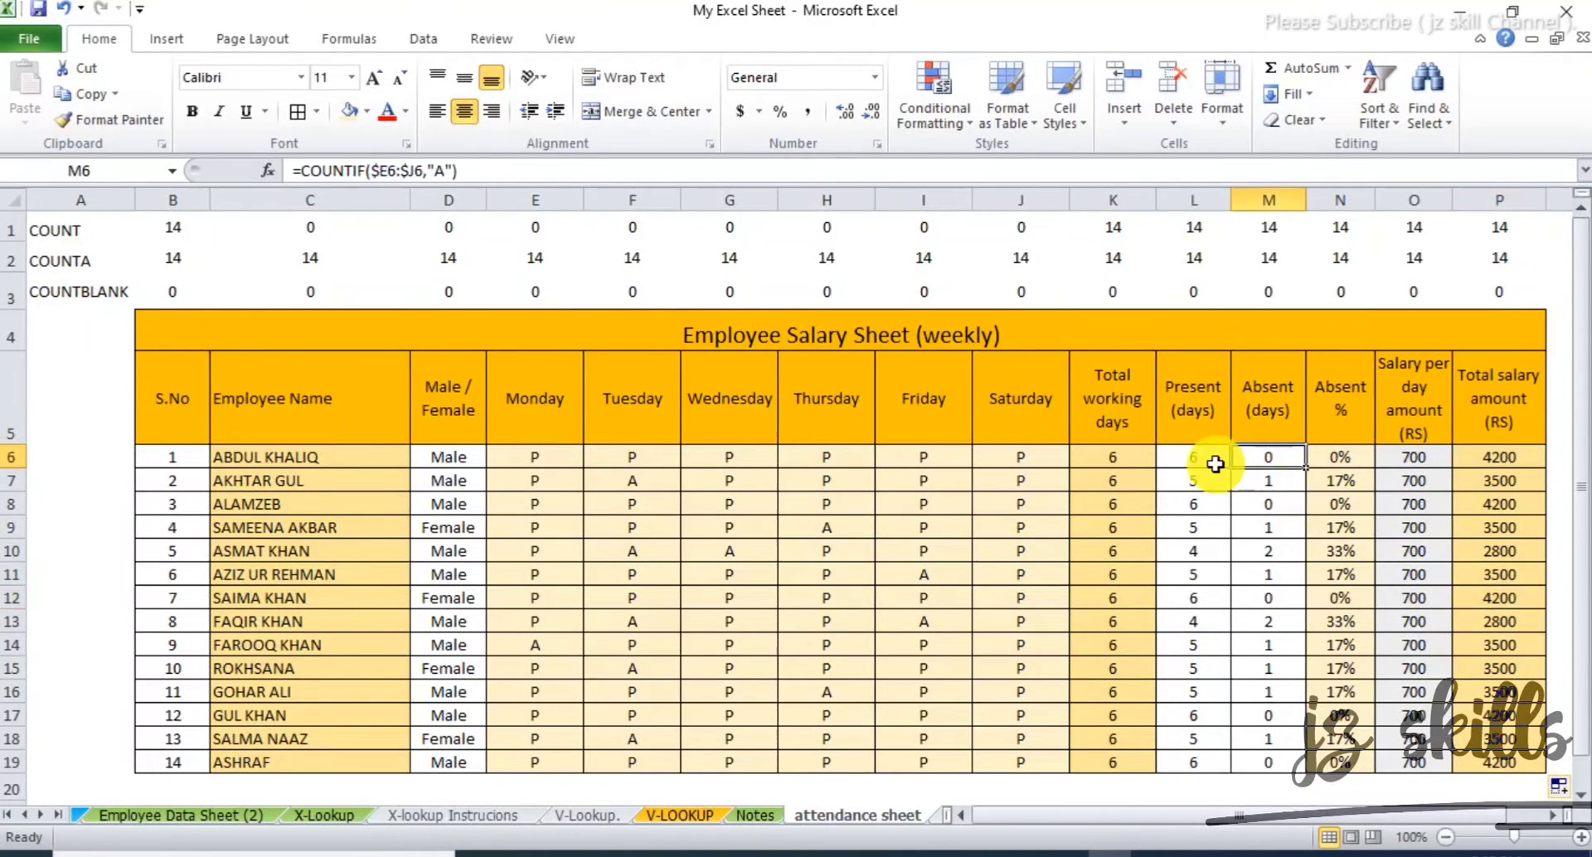
click(1194, 457)
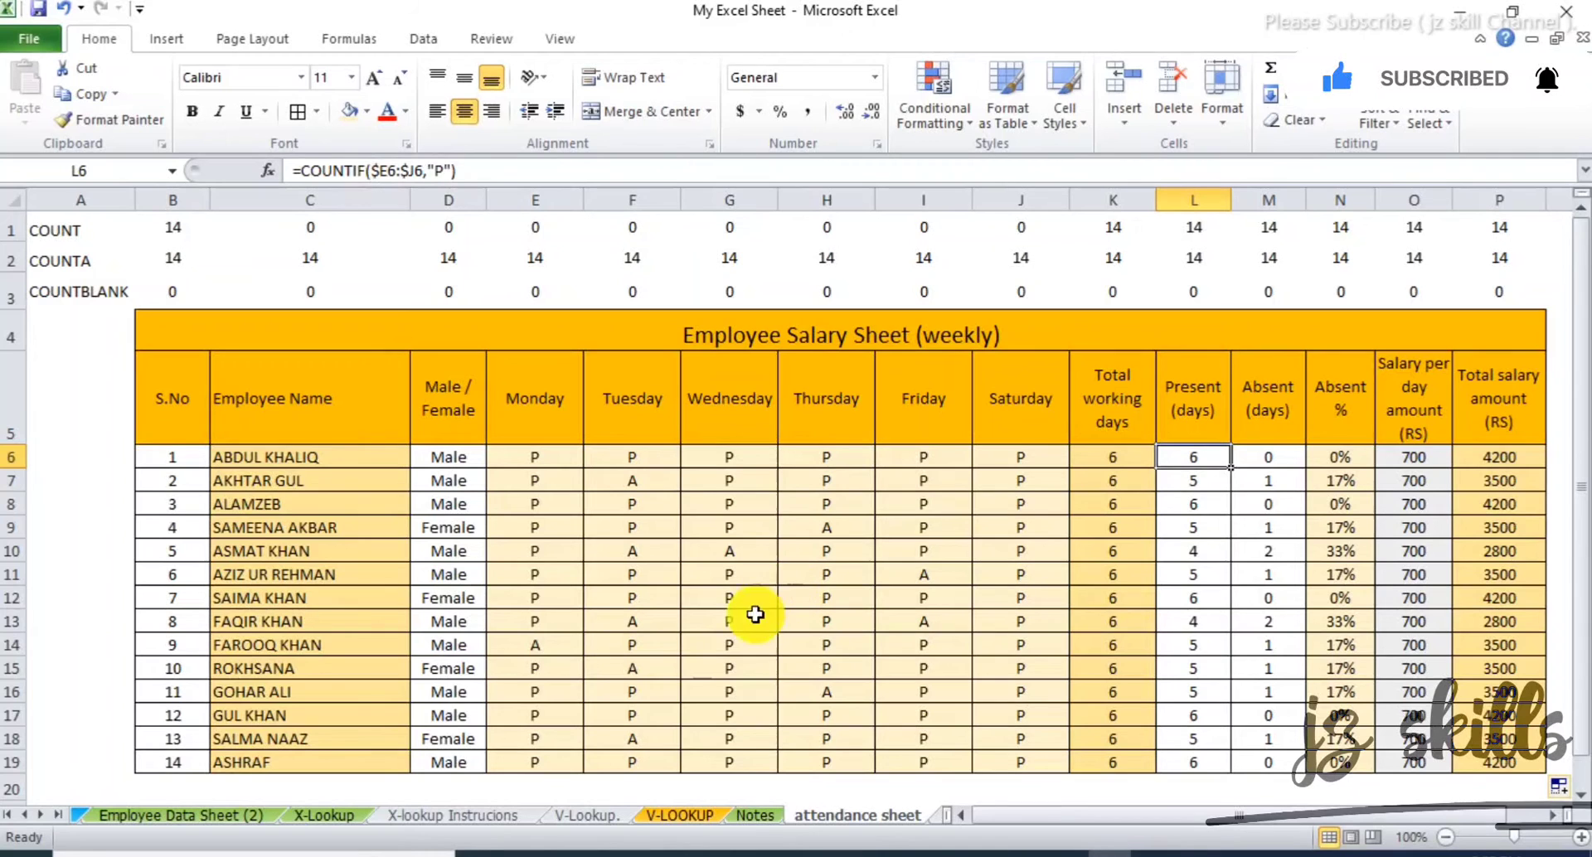
- Add the labels Male in C21 and Female in C22 below the employee table
scroll(729, 624, down, 1)
click(266, 718)
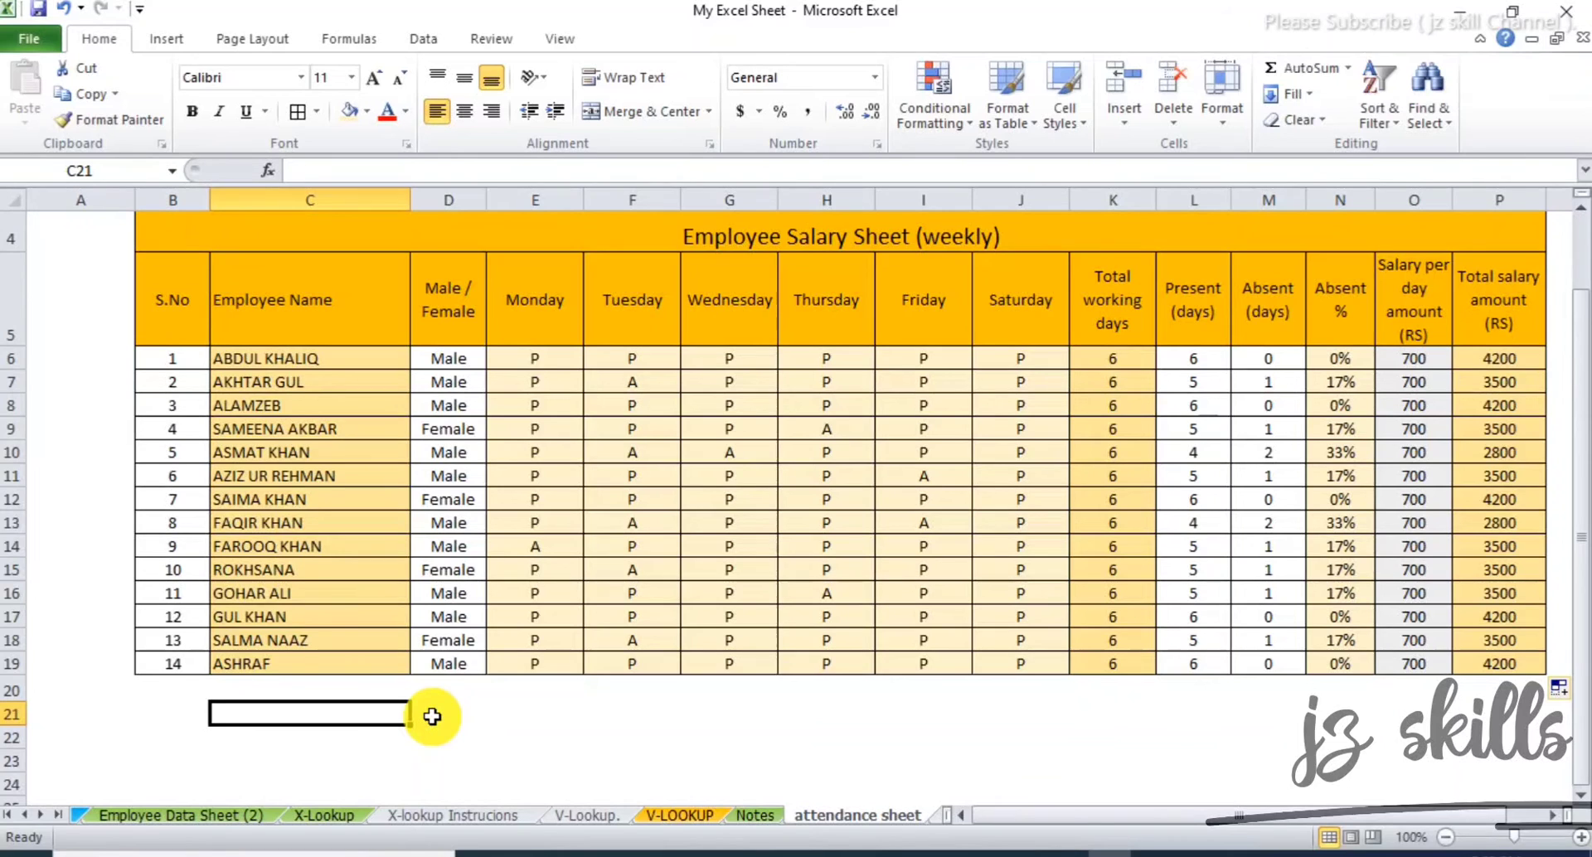
text(Male)
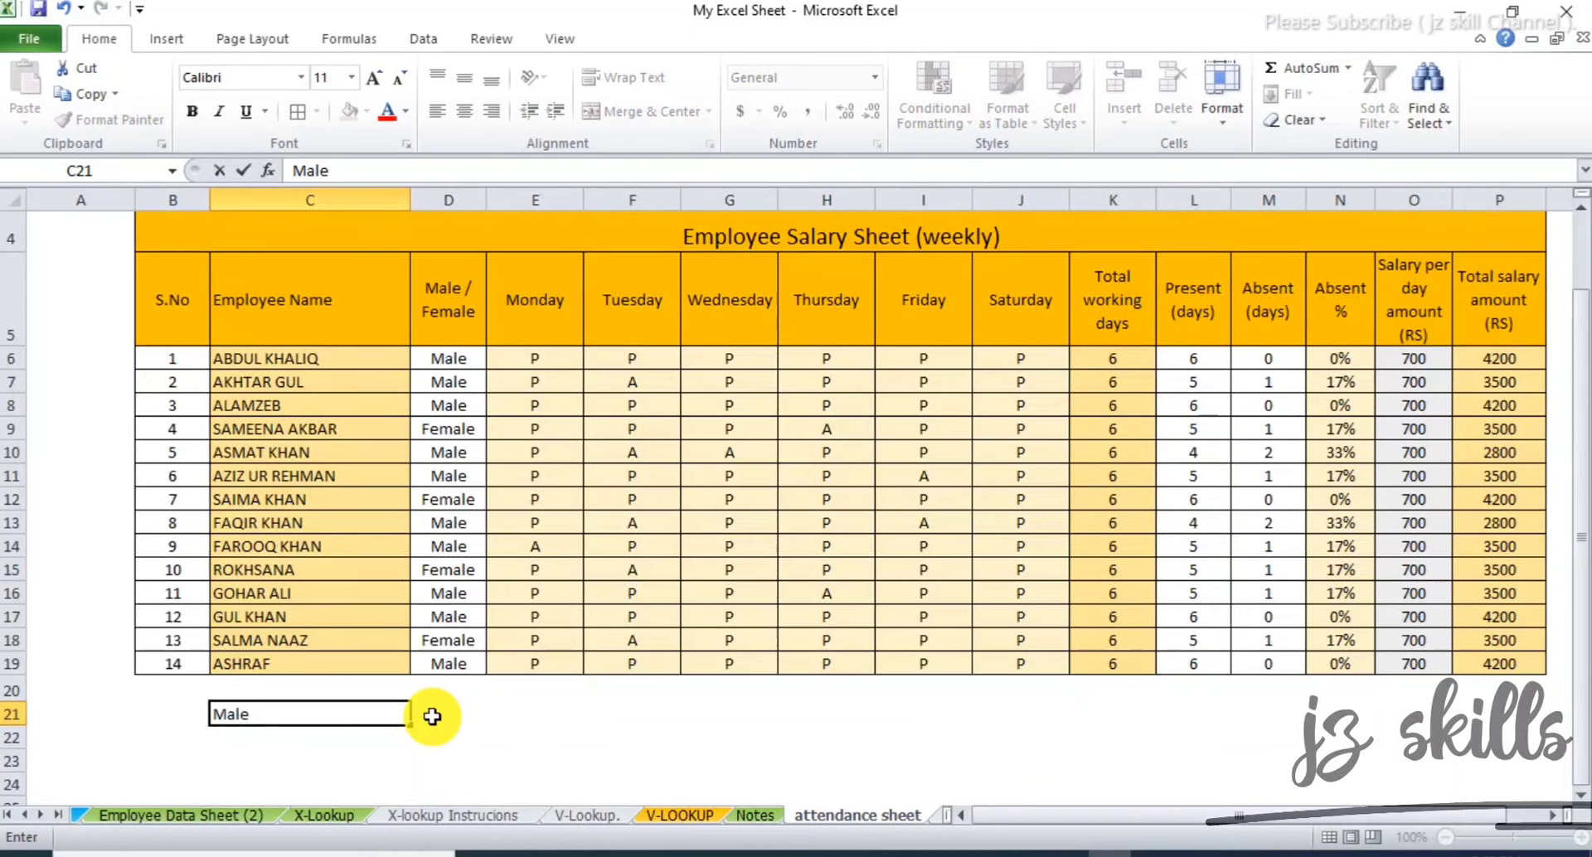
key(Return)
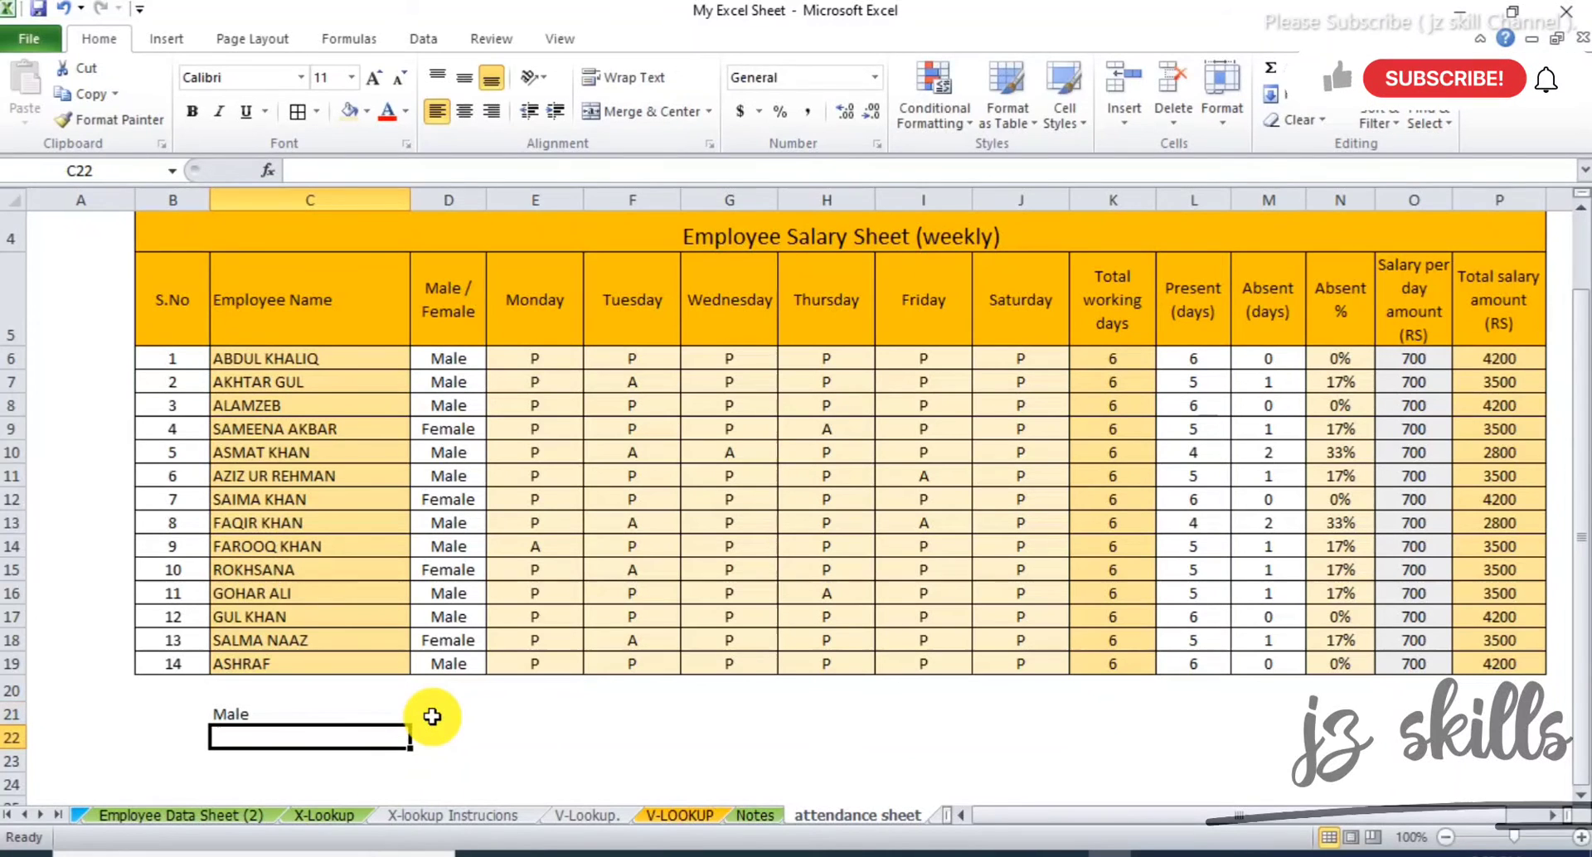
text(Female)
key(Tab)
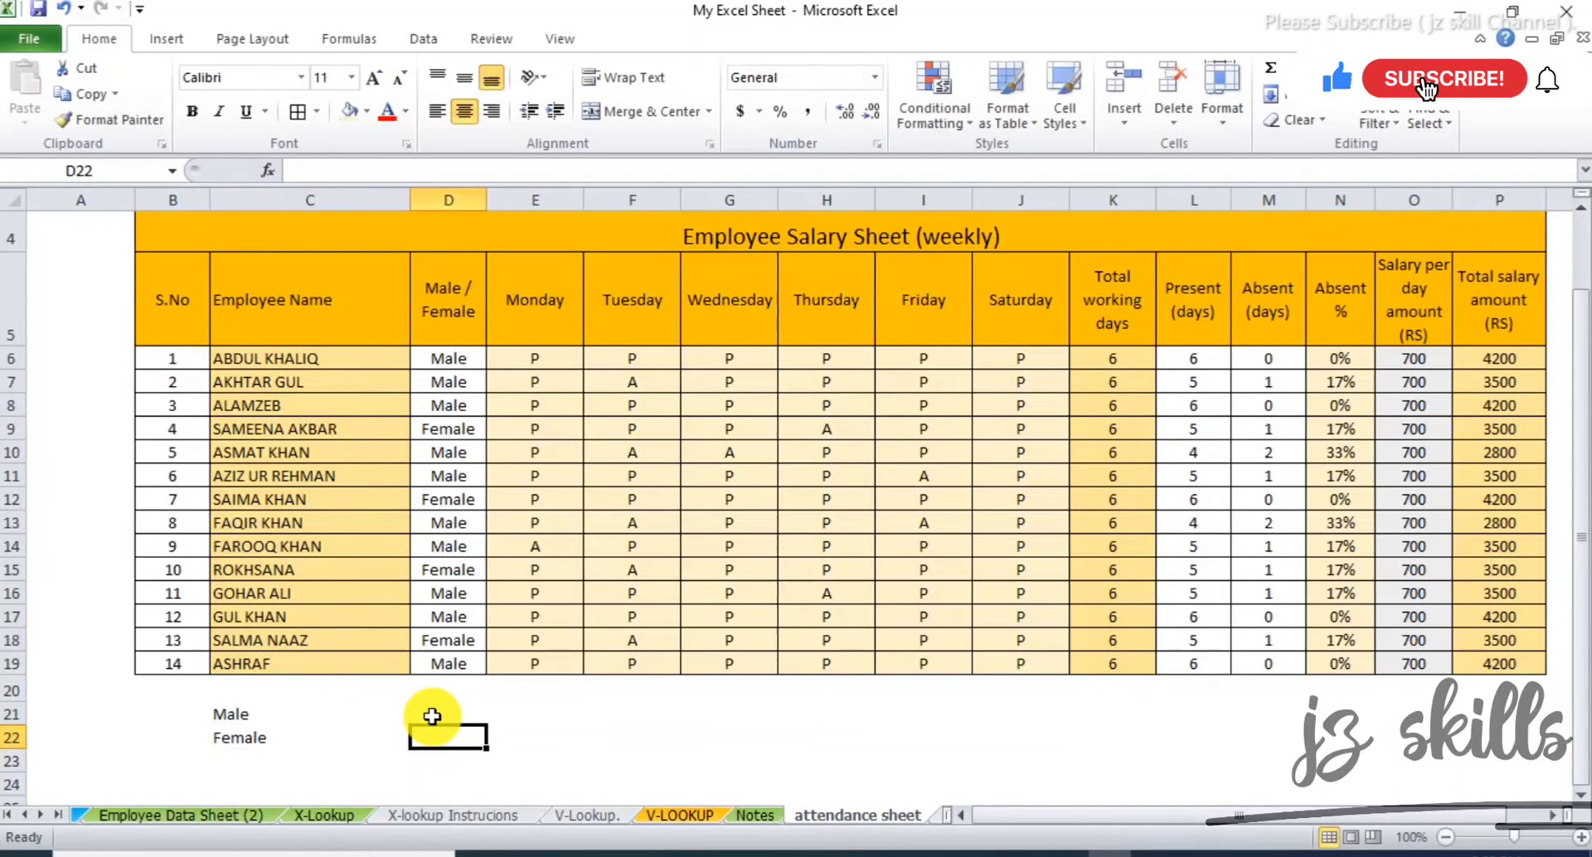
- Start a COUNTIFS formula in D21 with D6:D19 as the first criteria range and C21 as its criterion
click(432, 716)
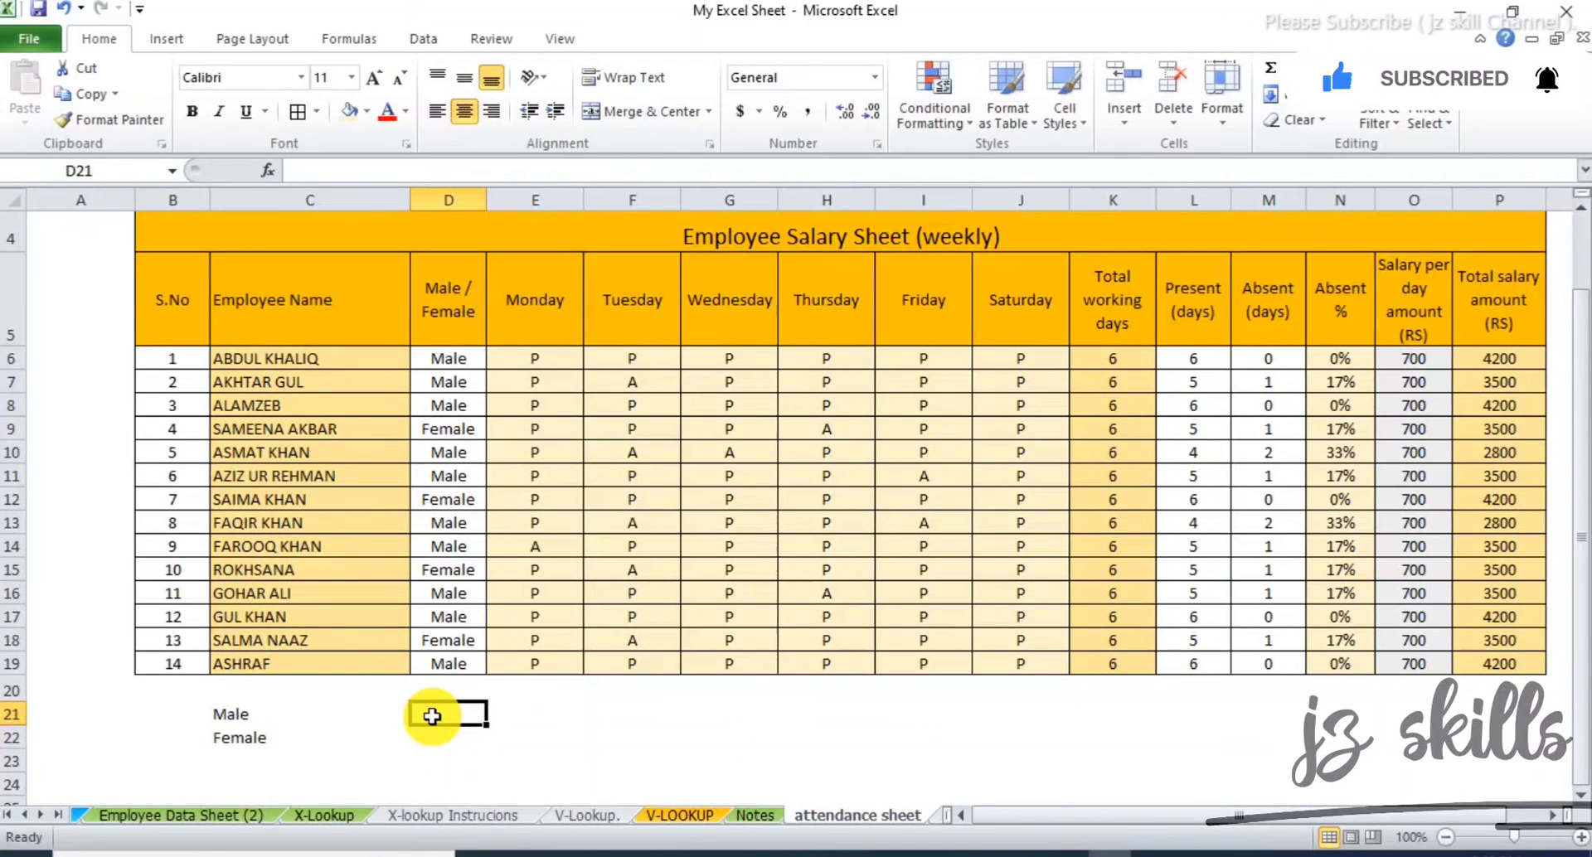
text(=coun)
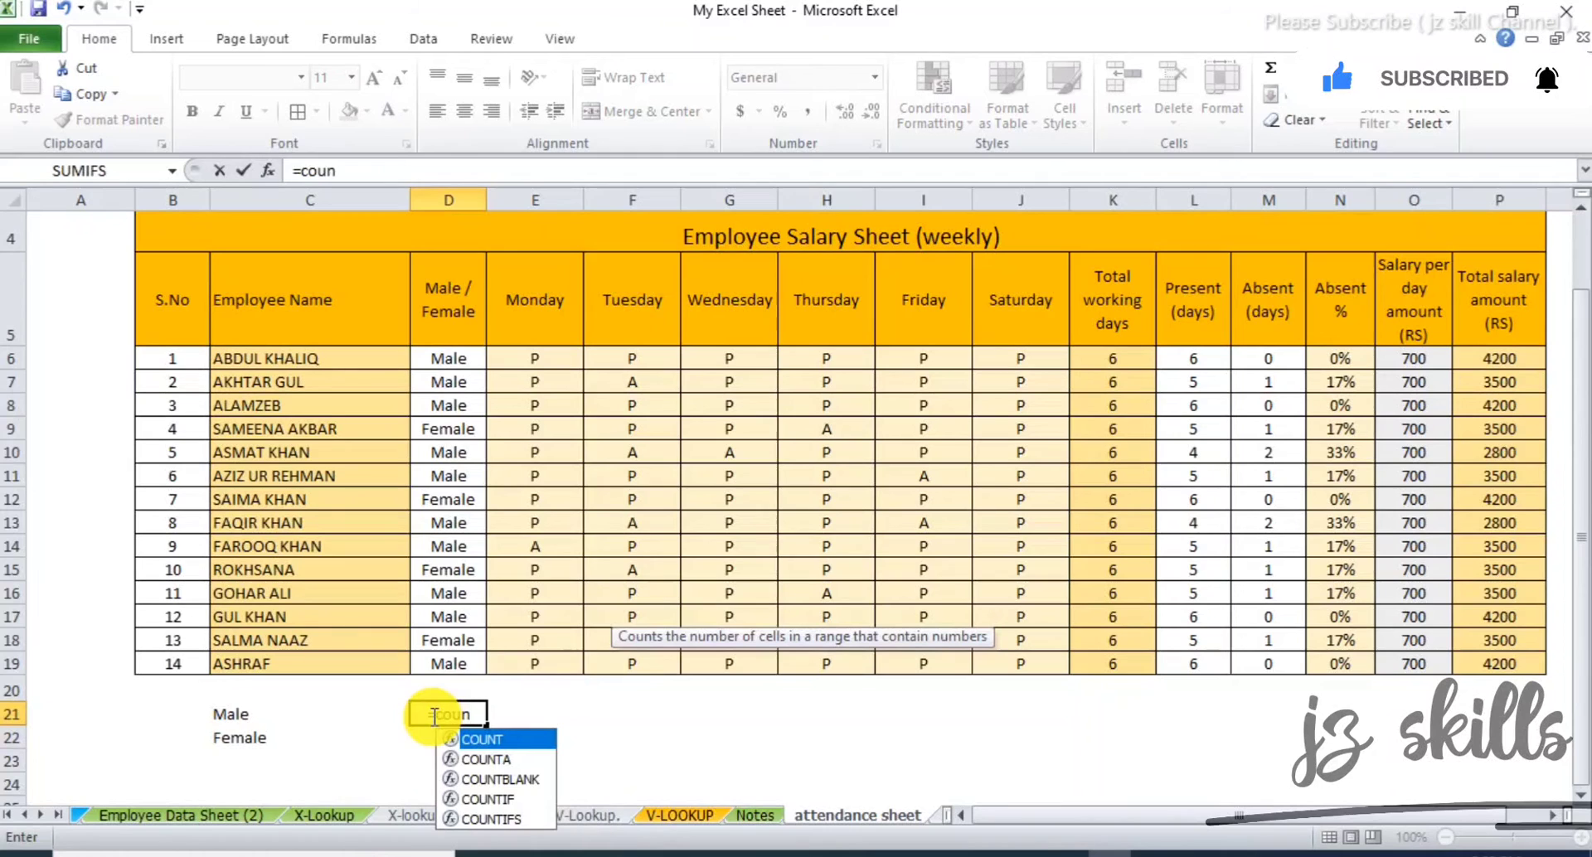
text(t)
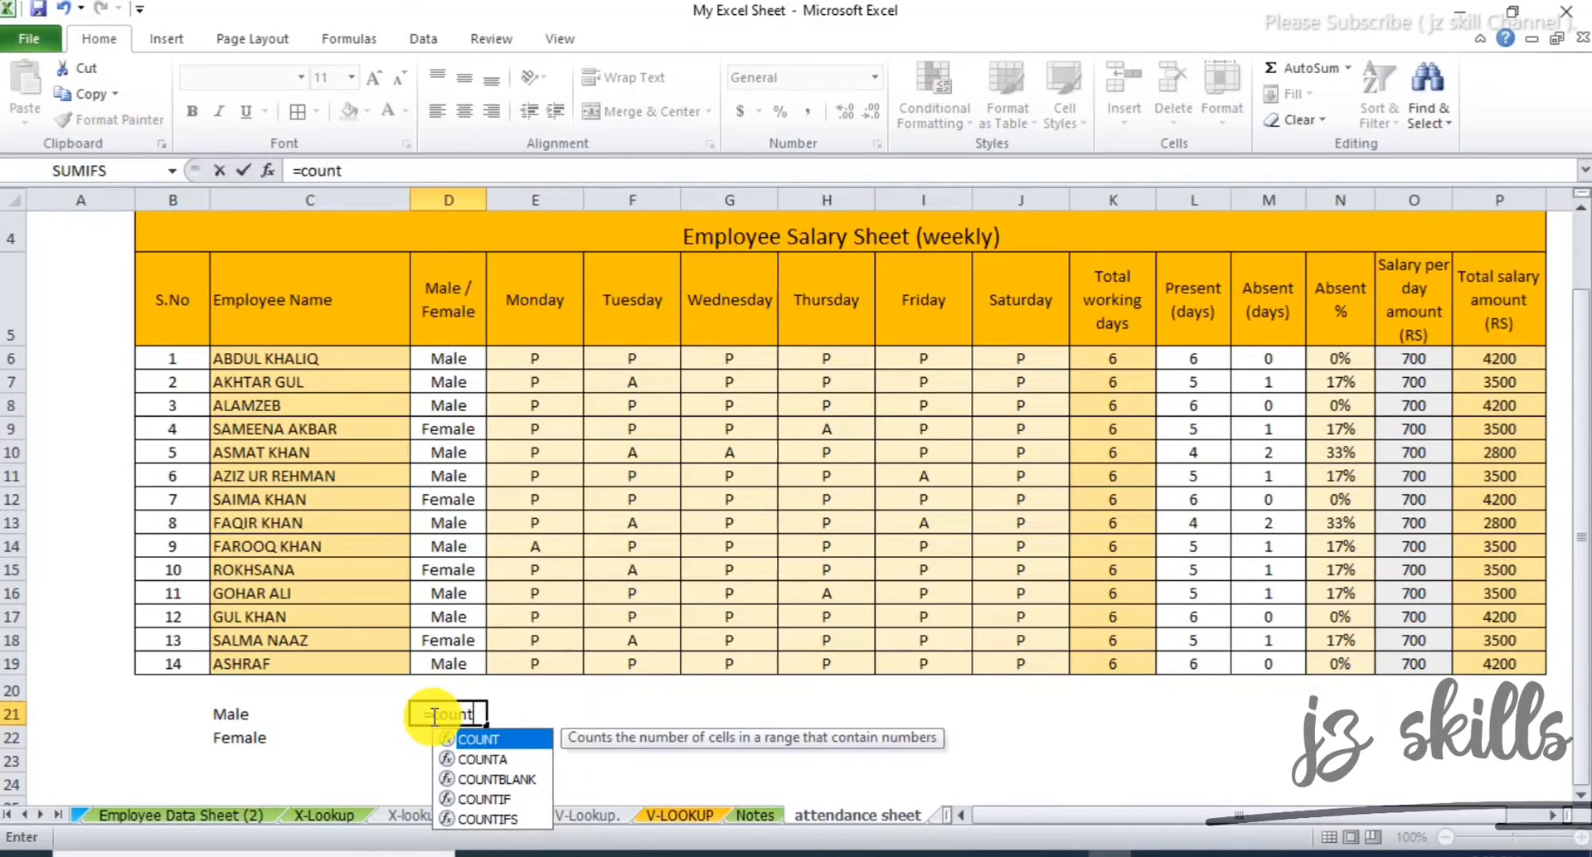
text(if()
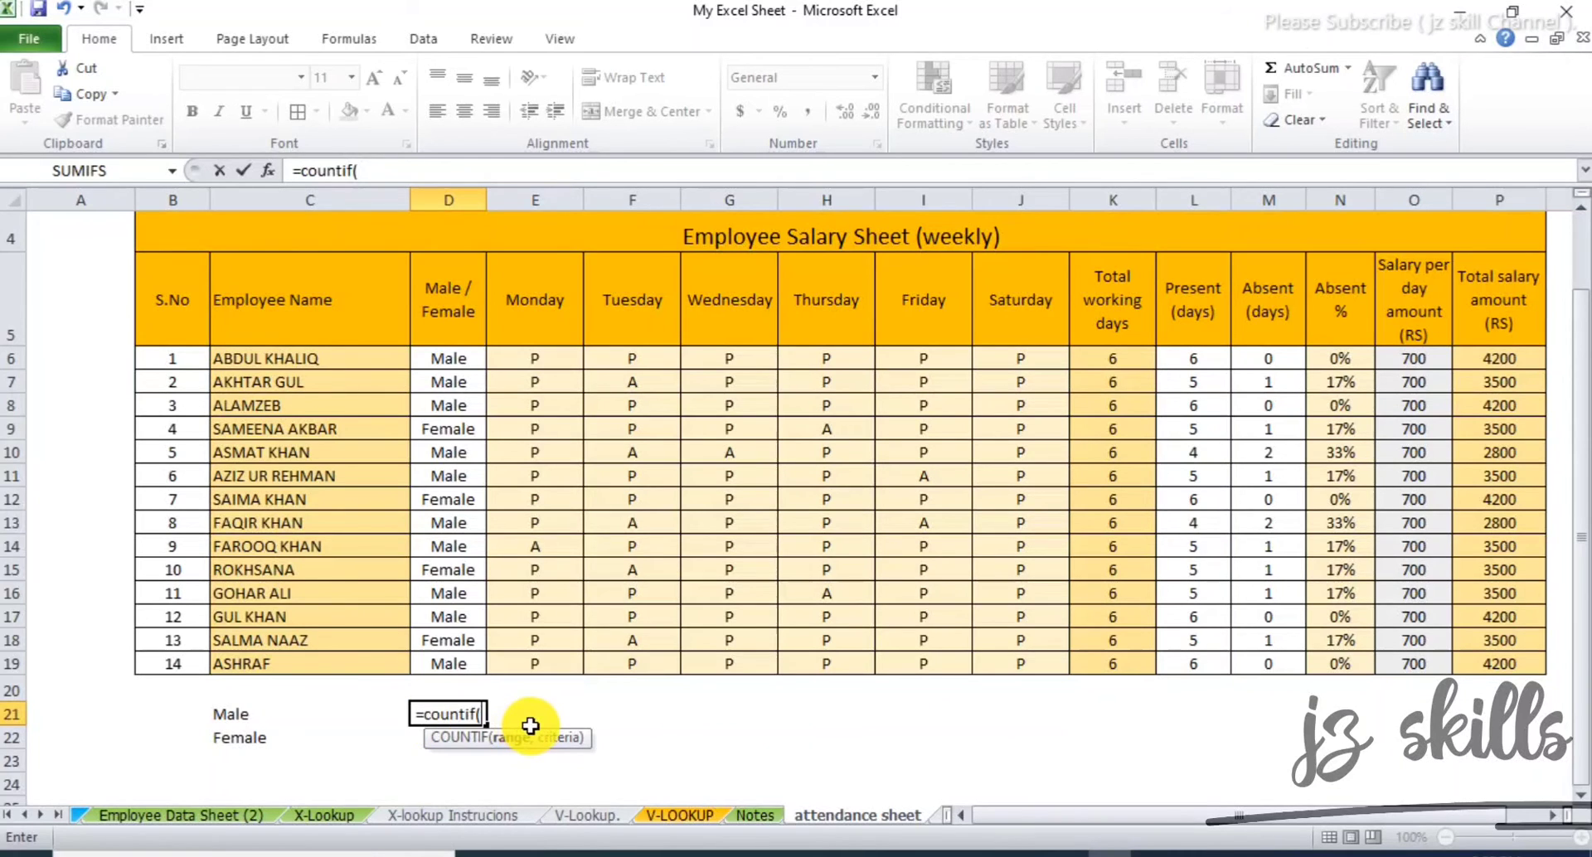
key(BackSpace)
text(s()
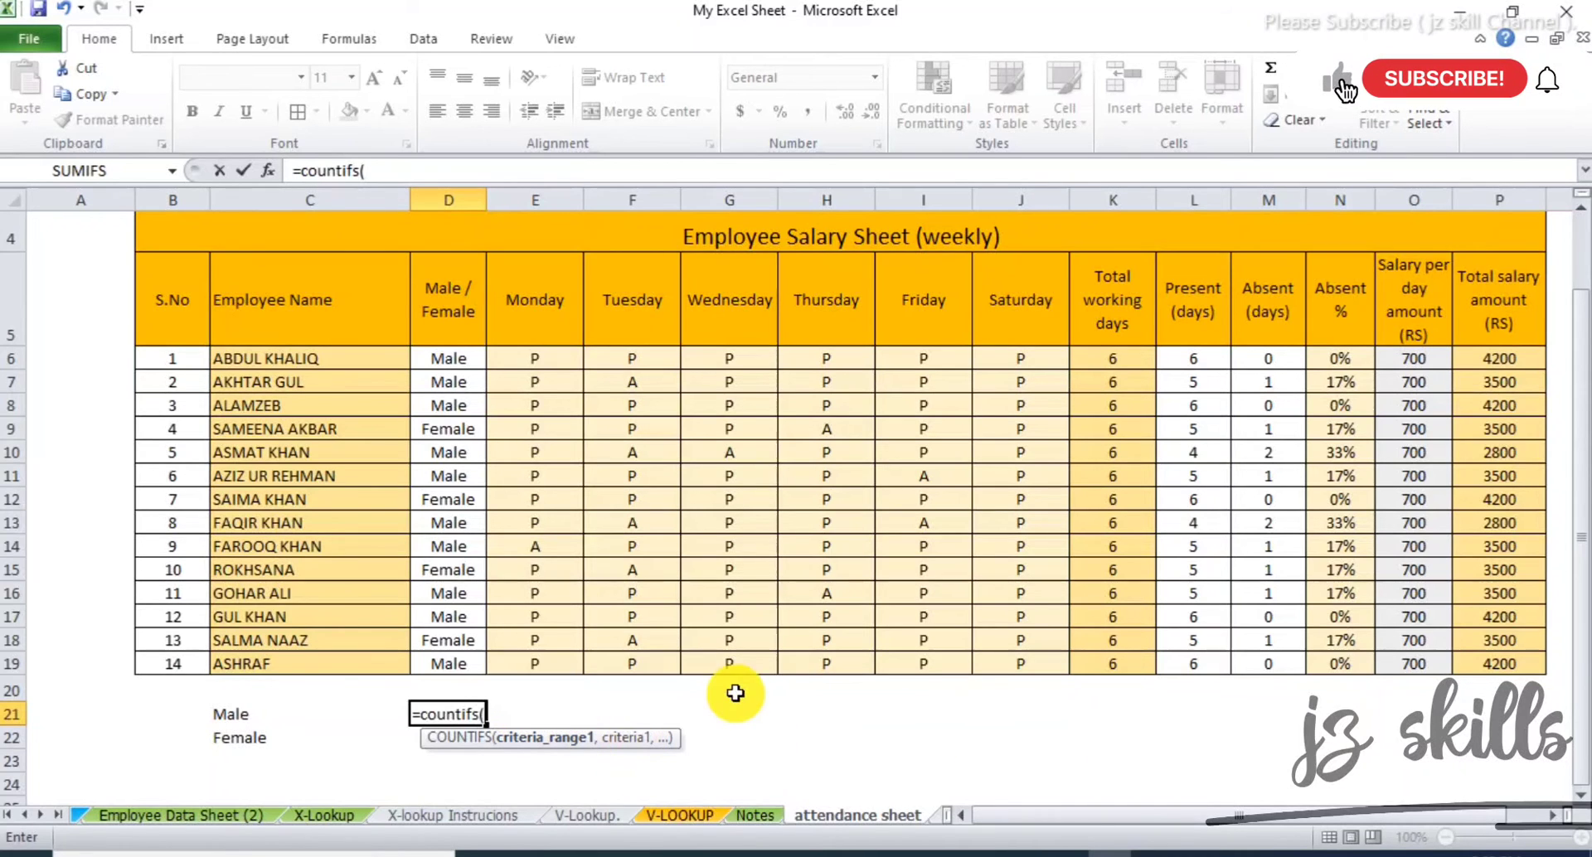
drag(451, 359, 469, 664)
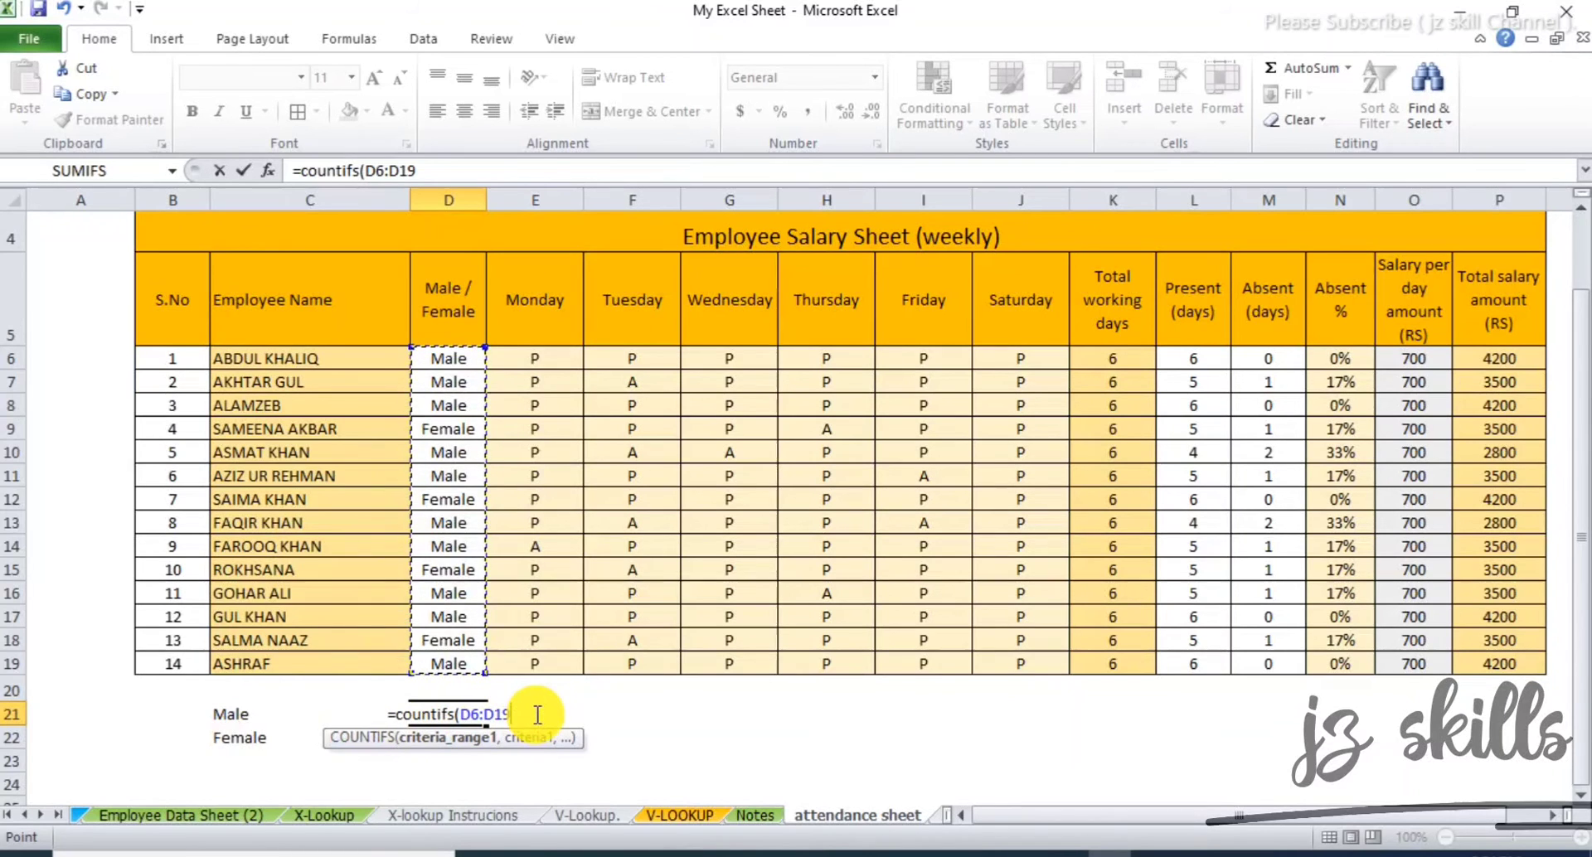
text(,)
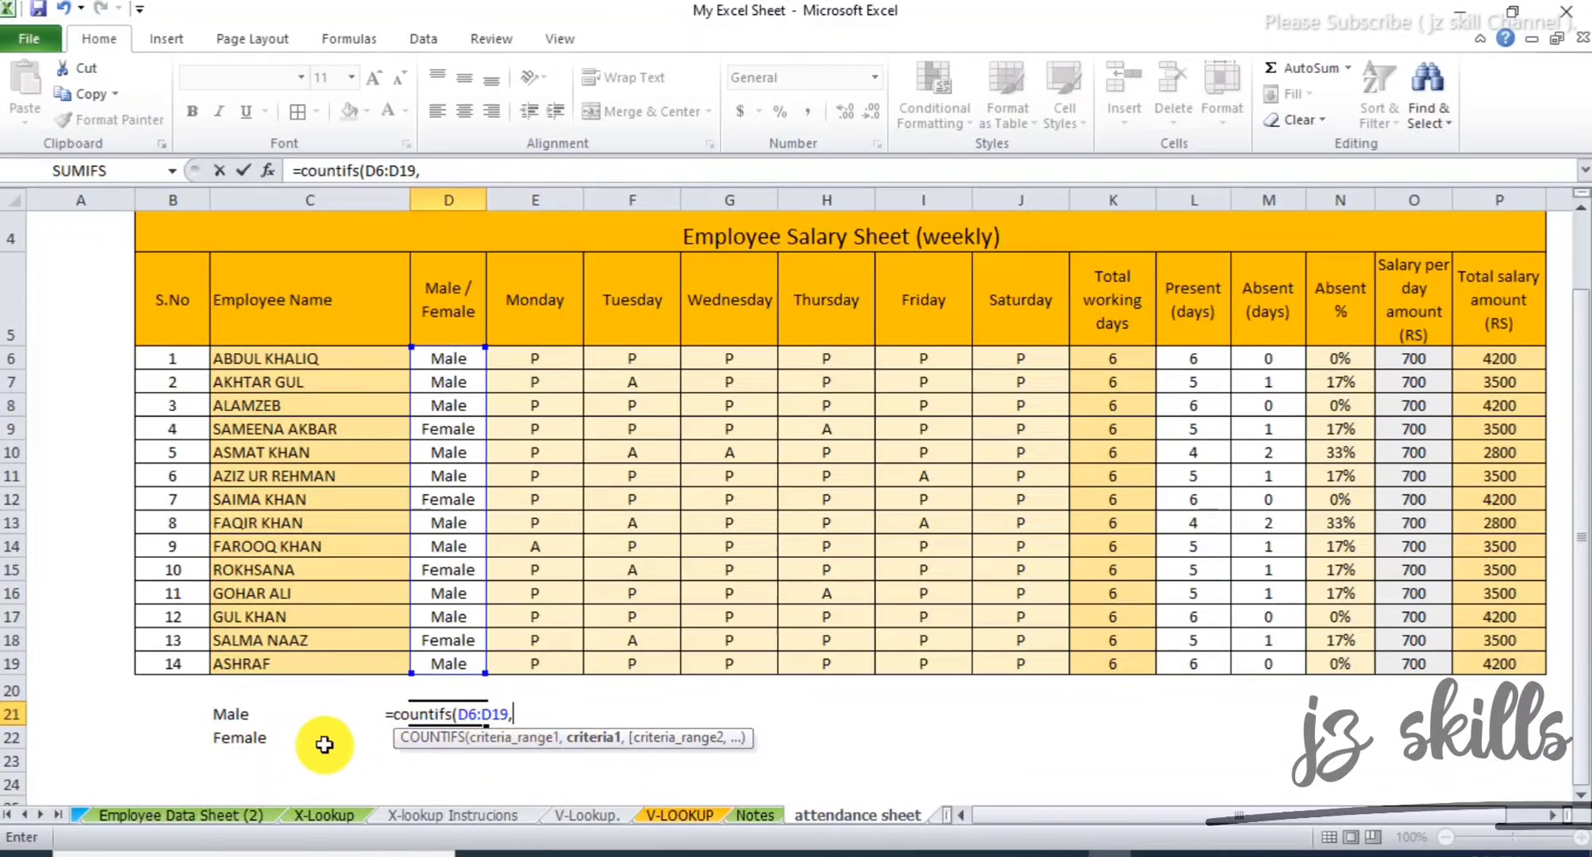
click(239, 716)
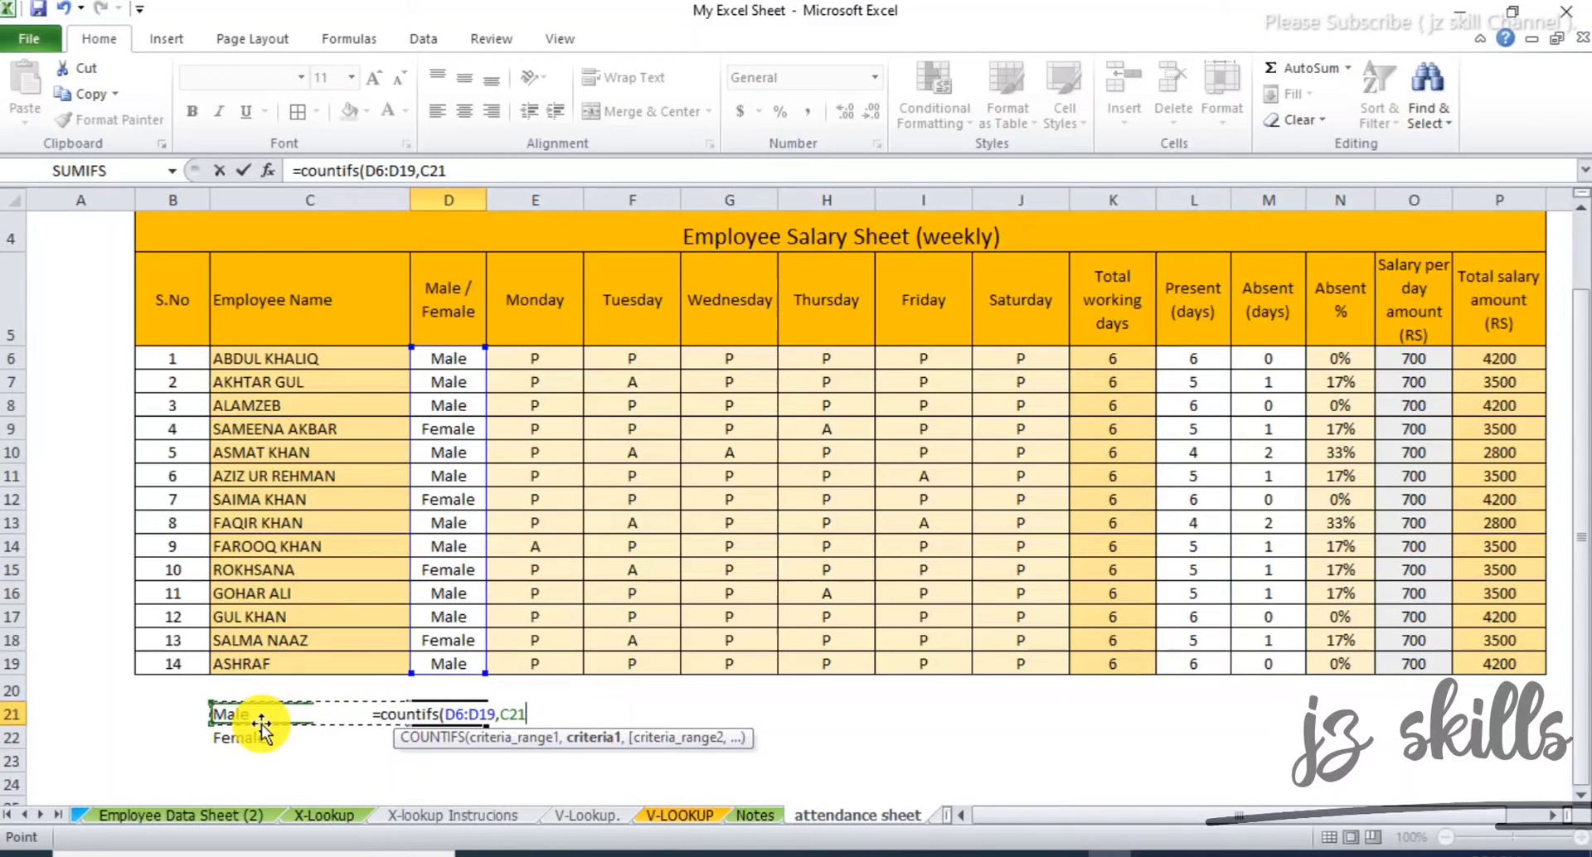
- Complete the D21 COUNTIFS formula with N6:N19 as the second criteria range and ">0%" as its criterion
text(,)
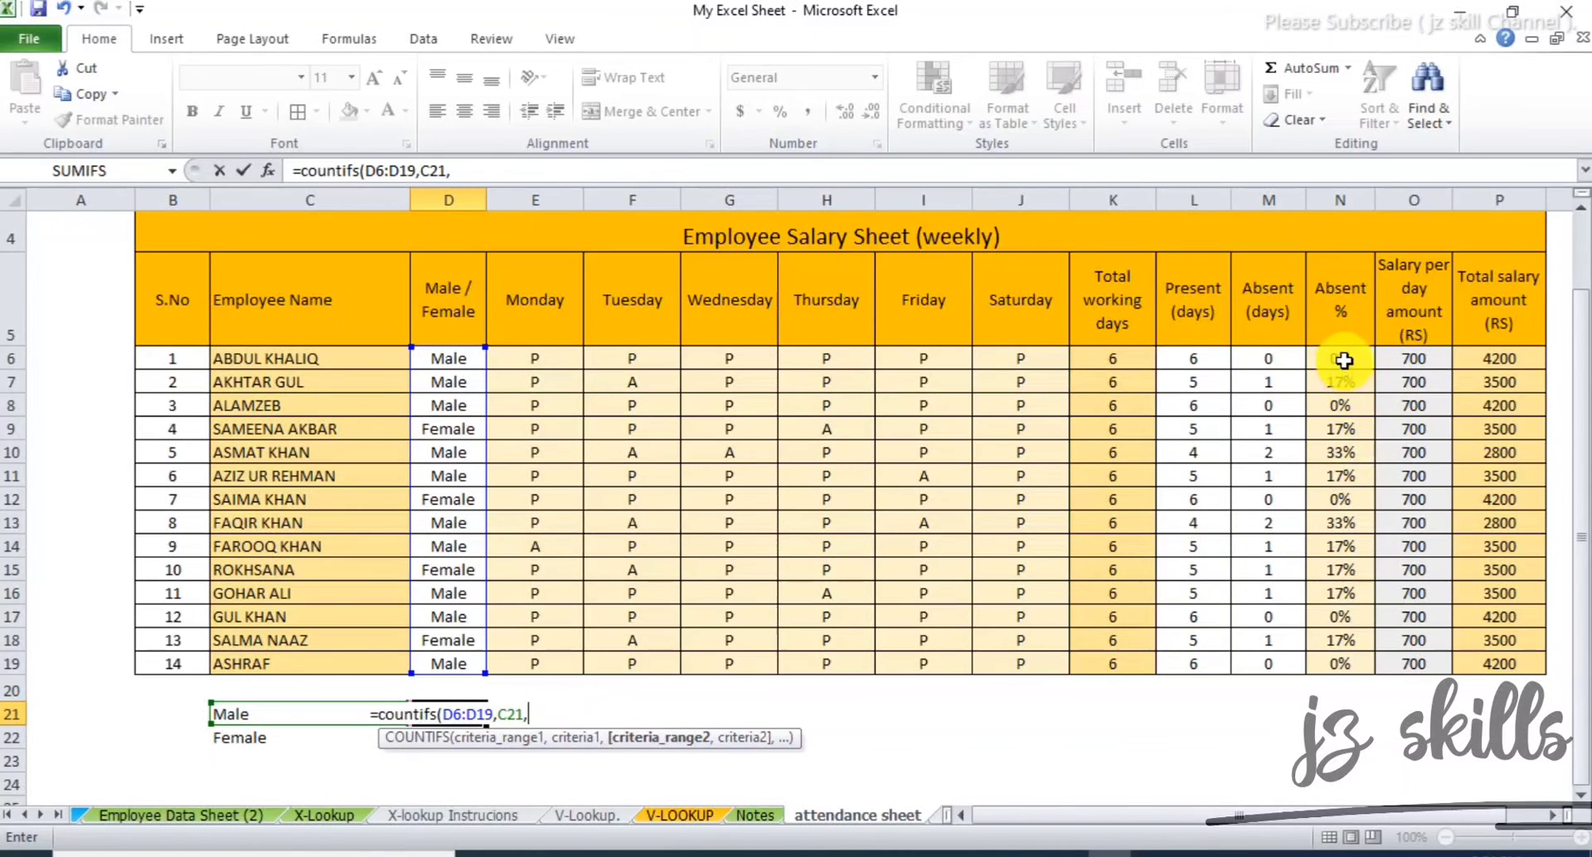
drag(1343, 358, 1340, 663)
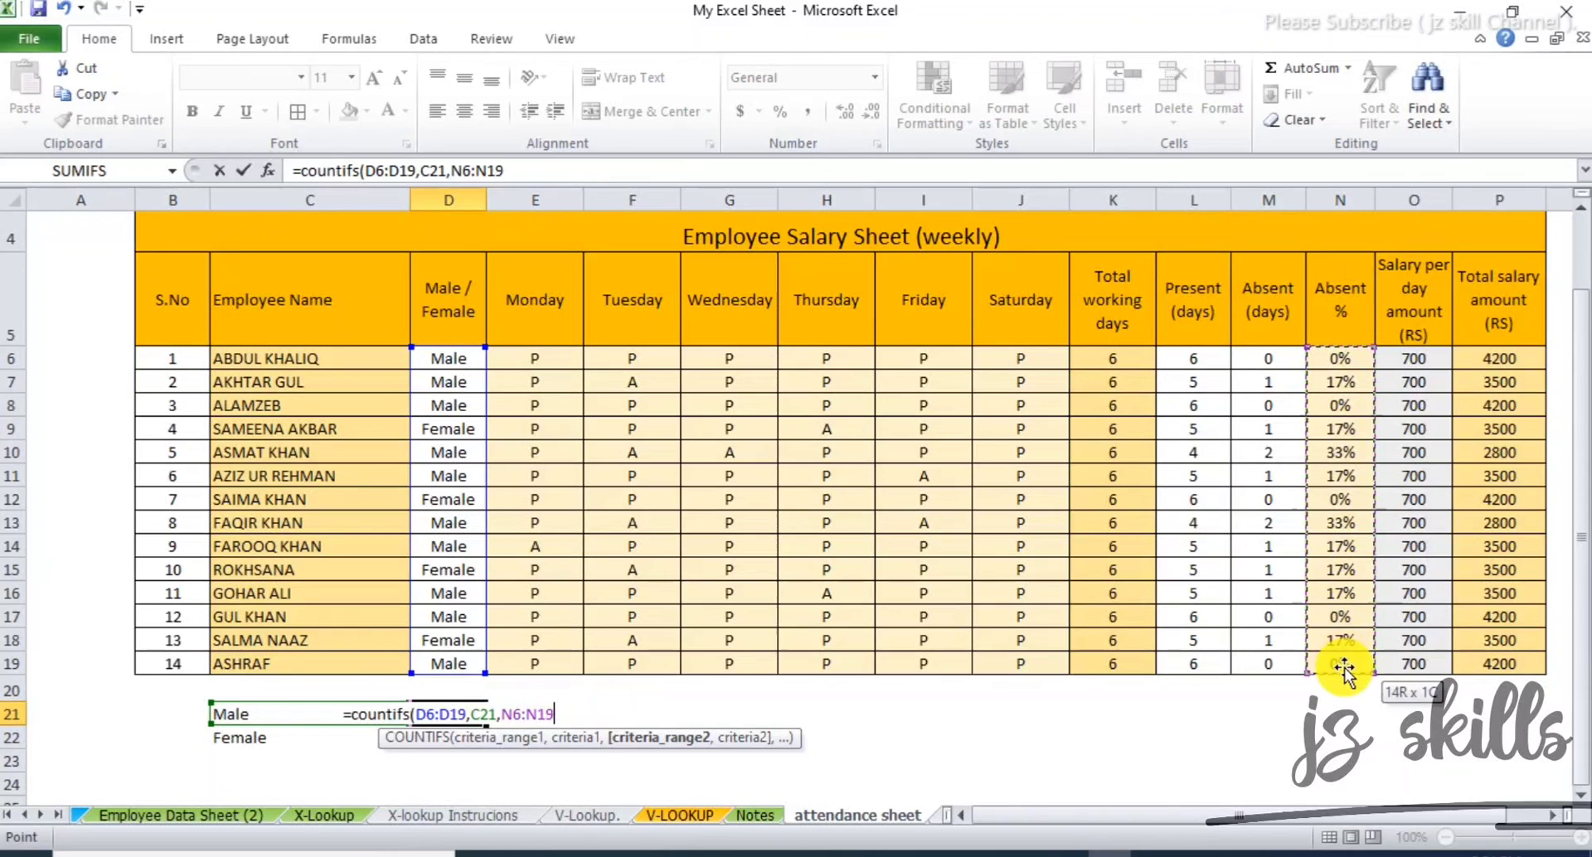
click(529, 168)
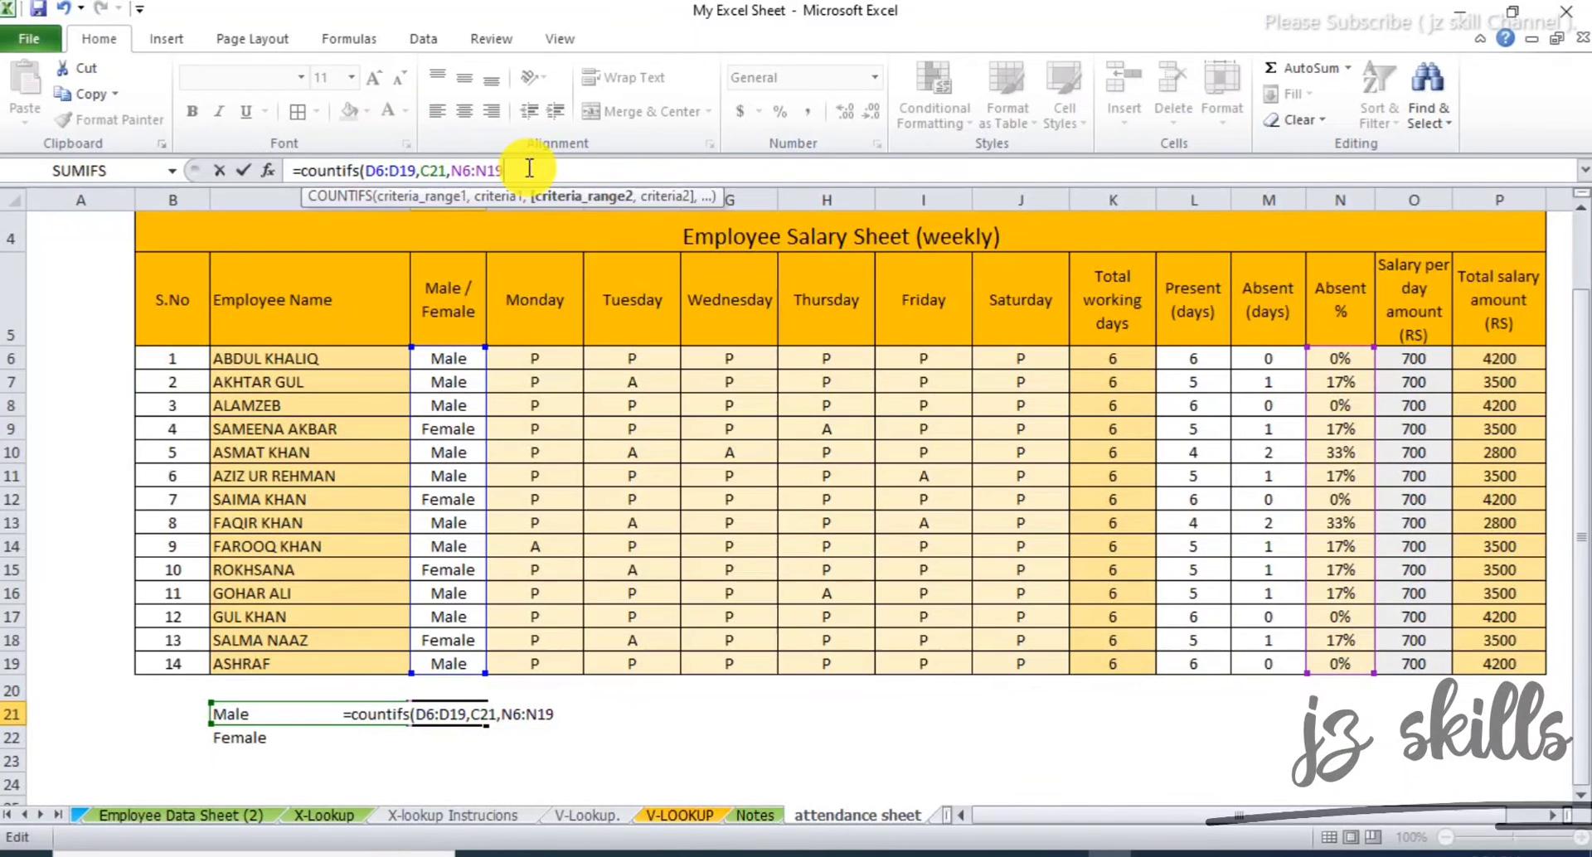
text(,)
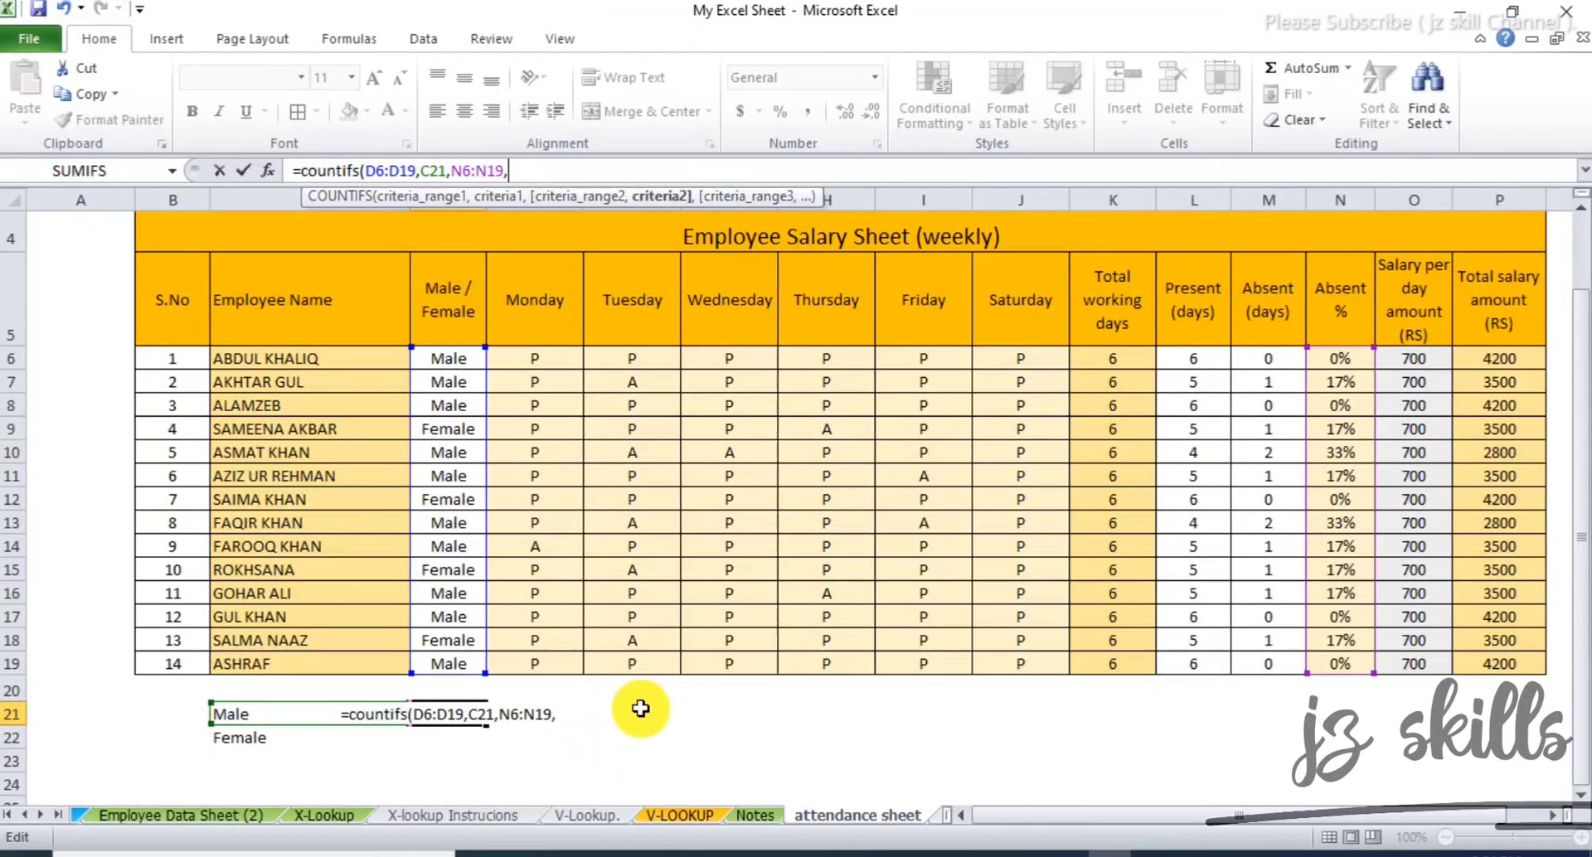
text(">0%)
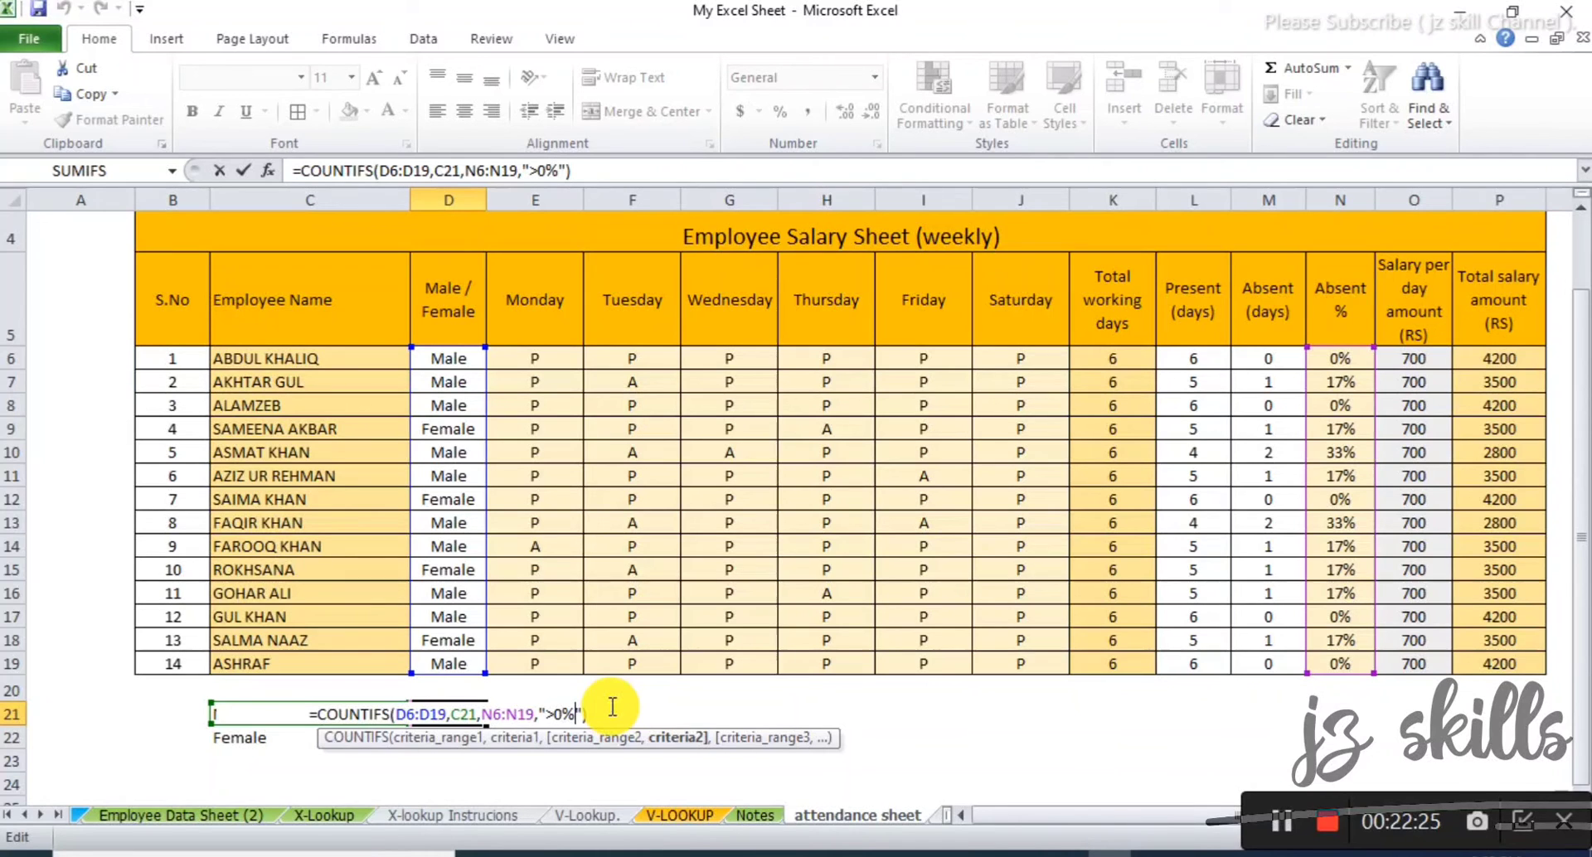
key(Return)
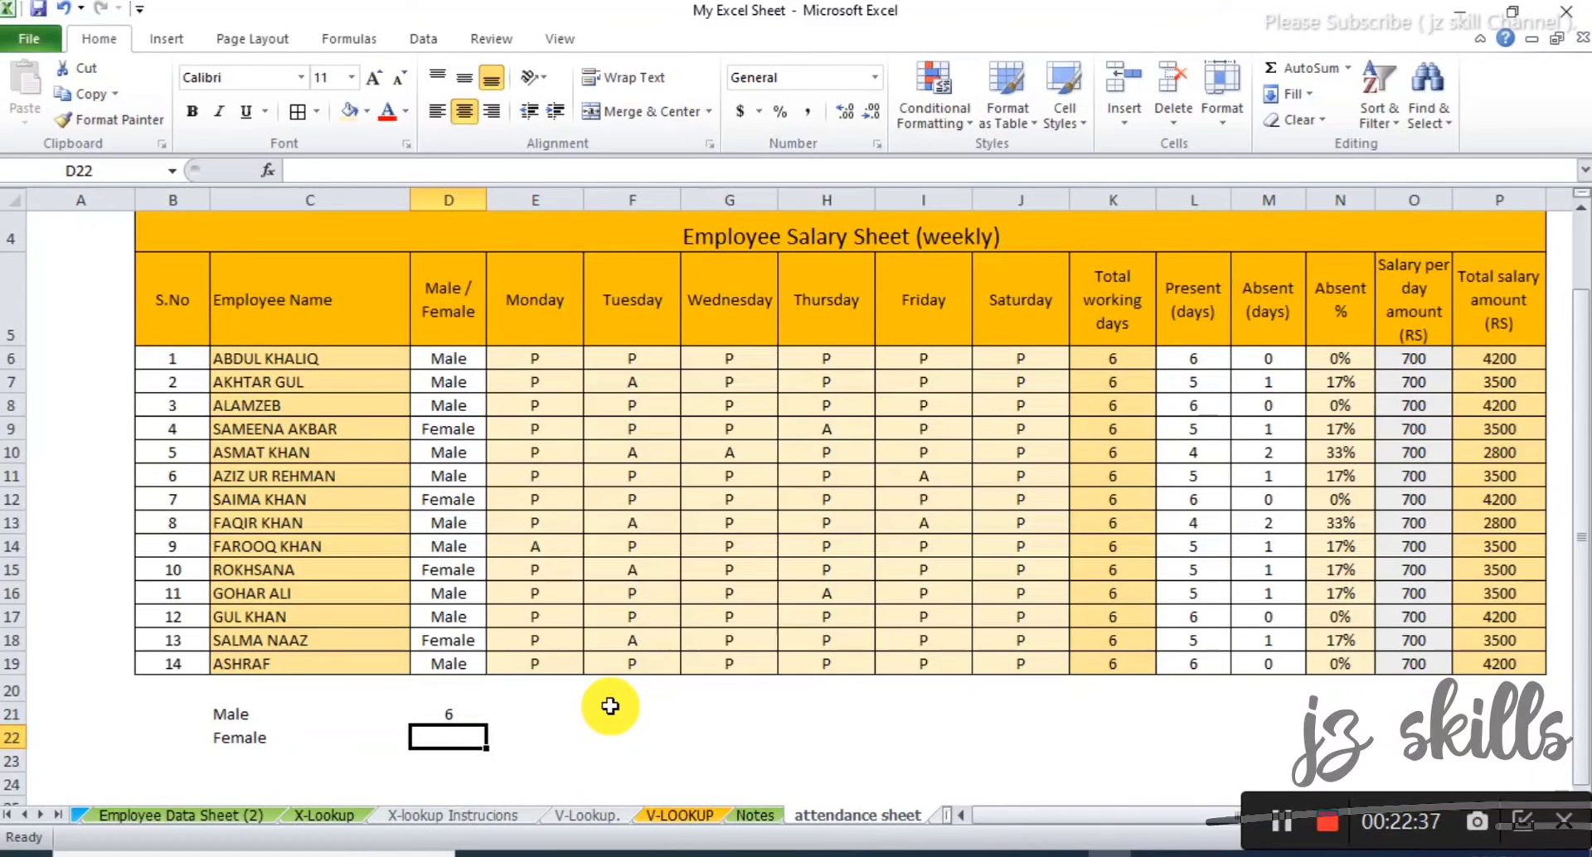
- Fill the COUNTIFS formula from D21 down to D22 and correct its criteria ranges to D6:D19 and N6:N19
click(446, 715)
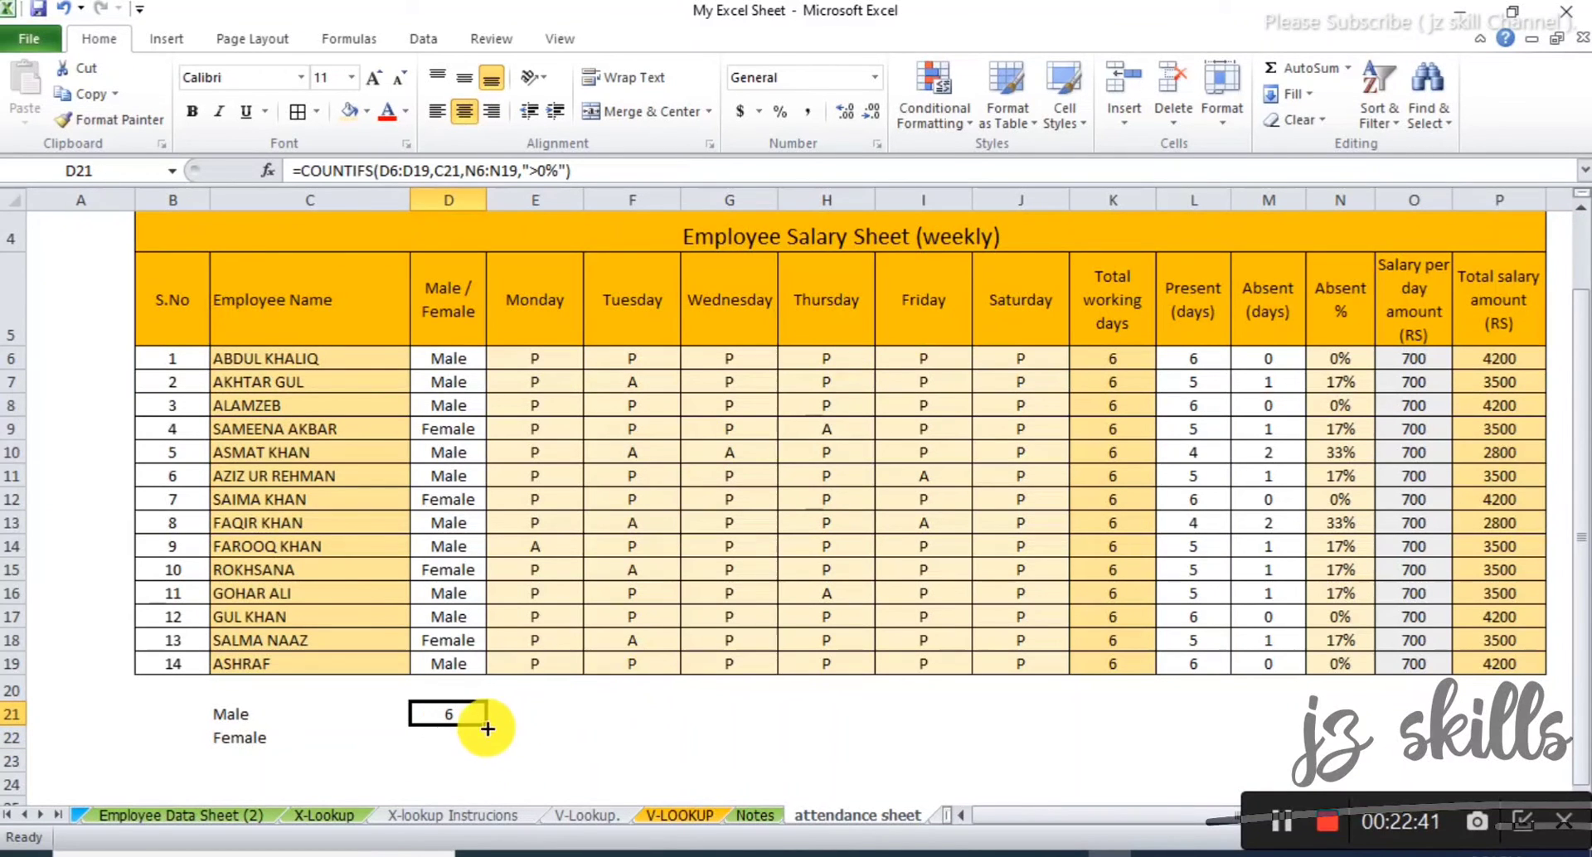
drag(488, 729, 477, 749)
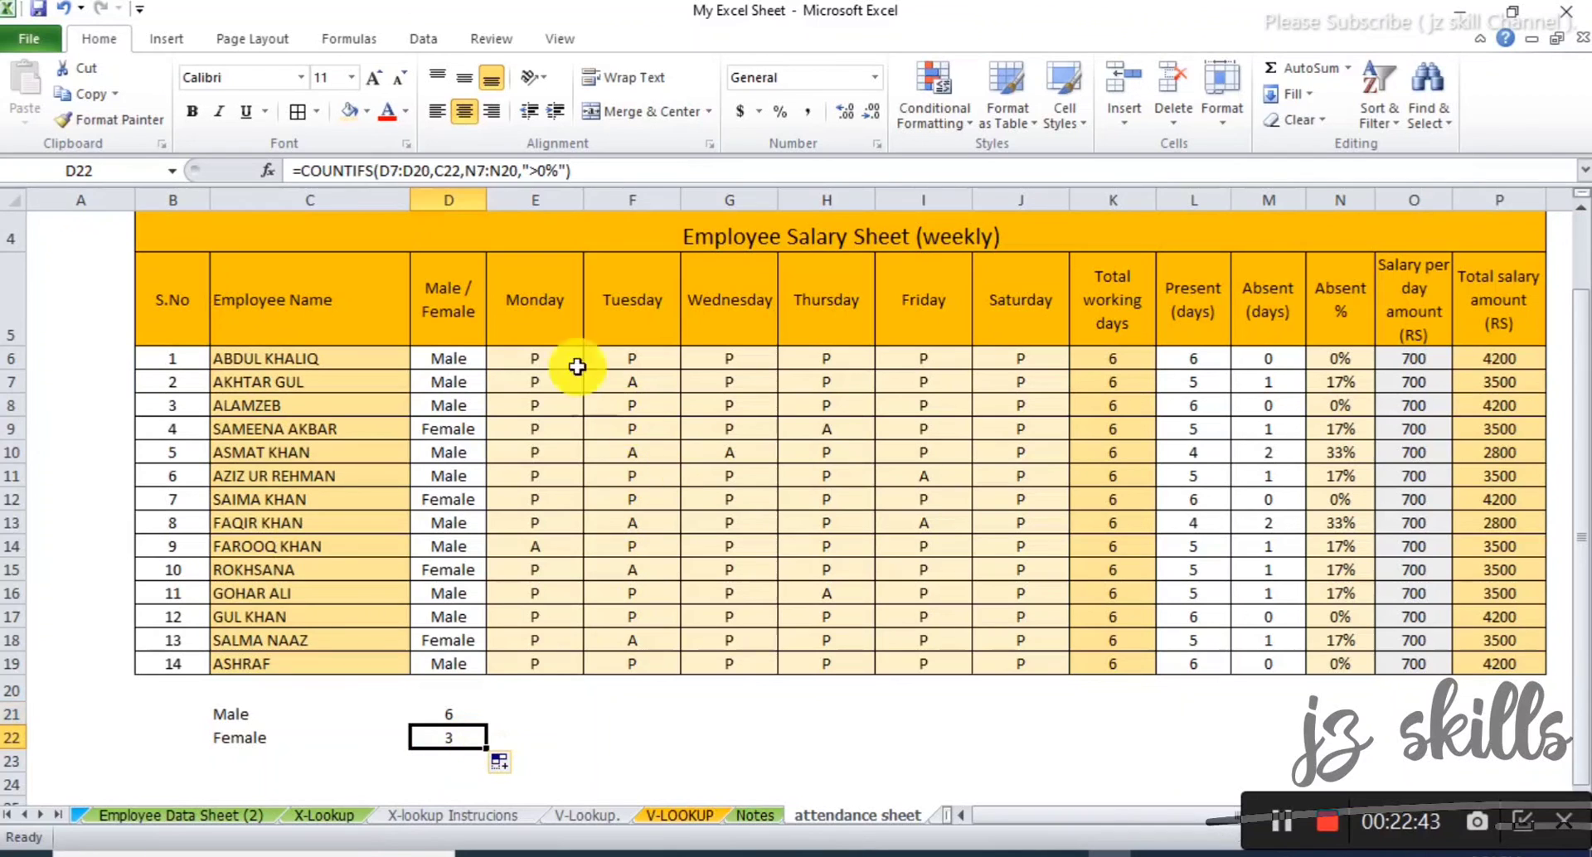
click(485, 170)
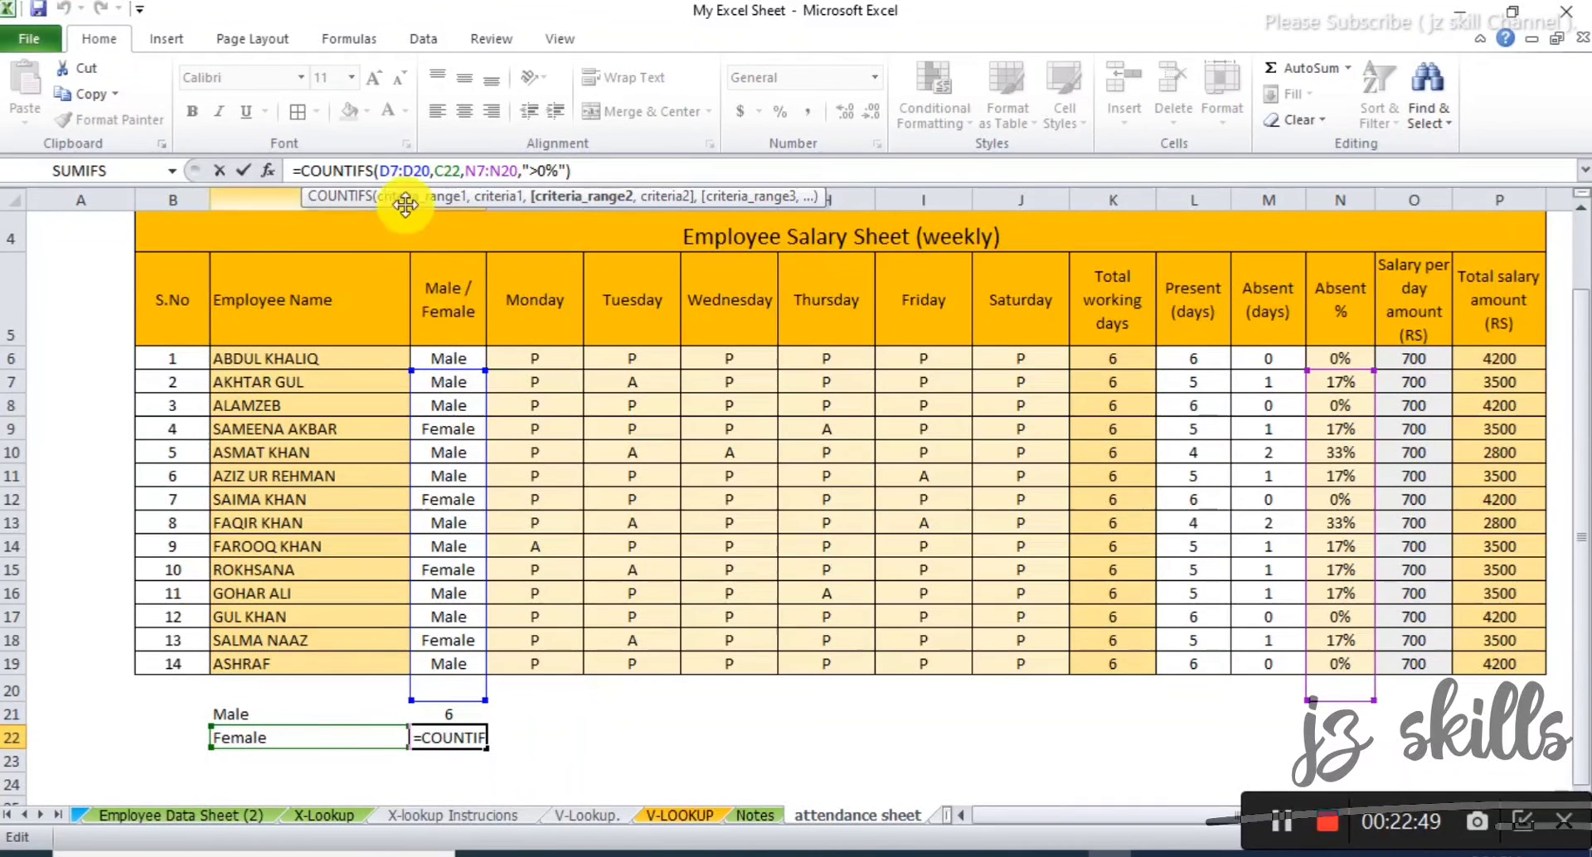
drag(479, 431, 480, 401)
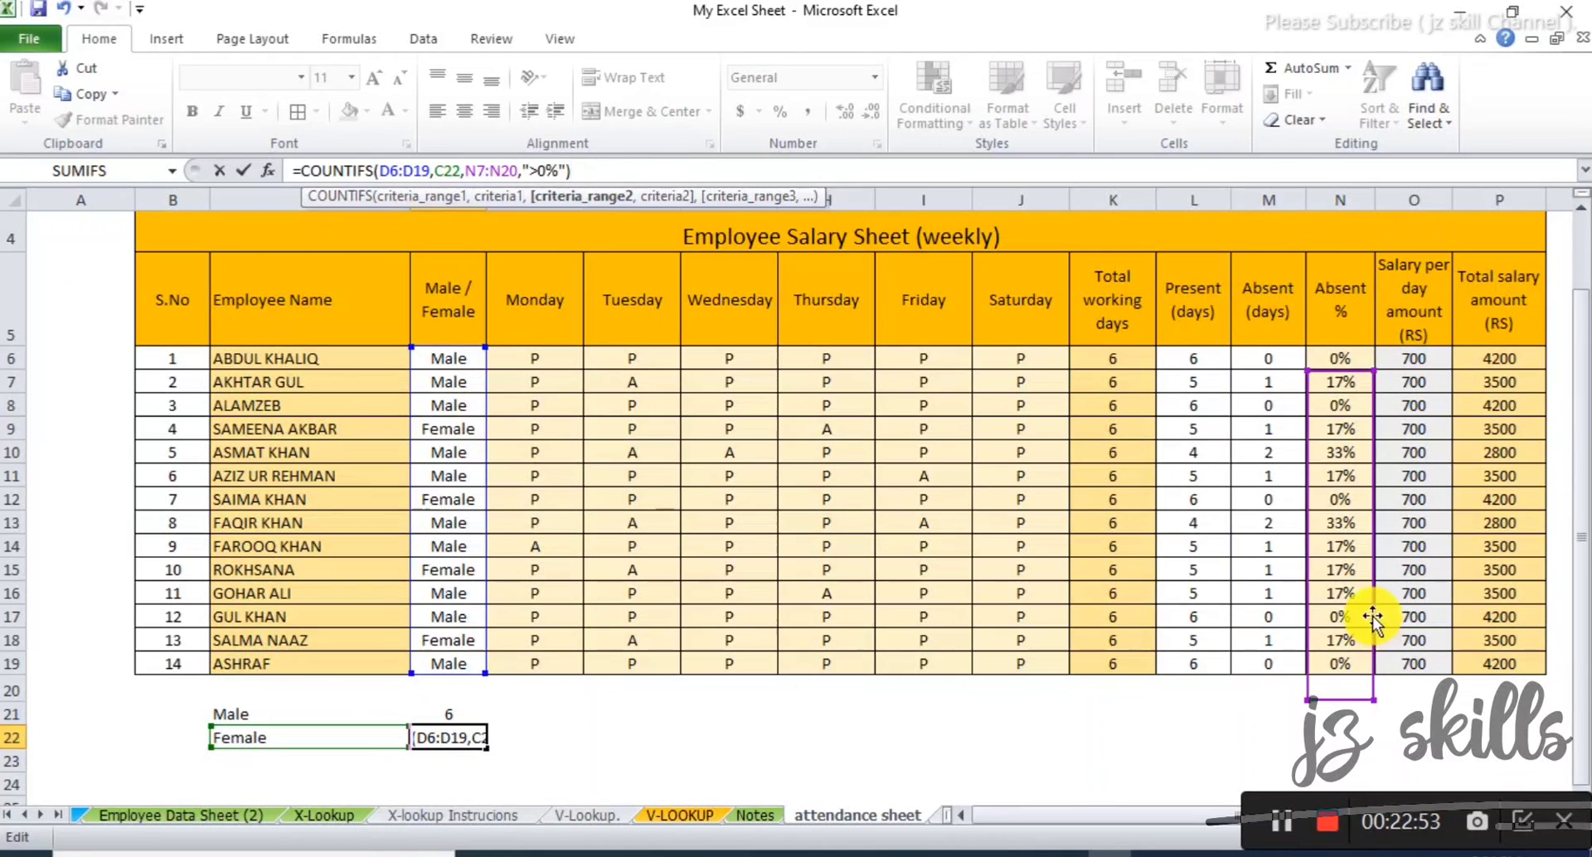
mouse_move(1372, 631)
mouse_down()
mouse_move(1370, 584)
mouse_move(1371, 608)
mouse_up()
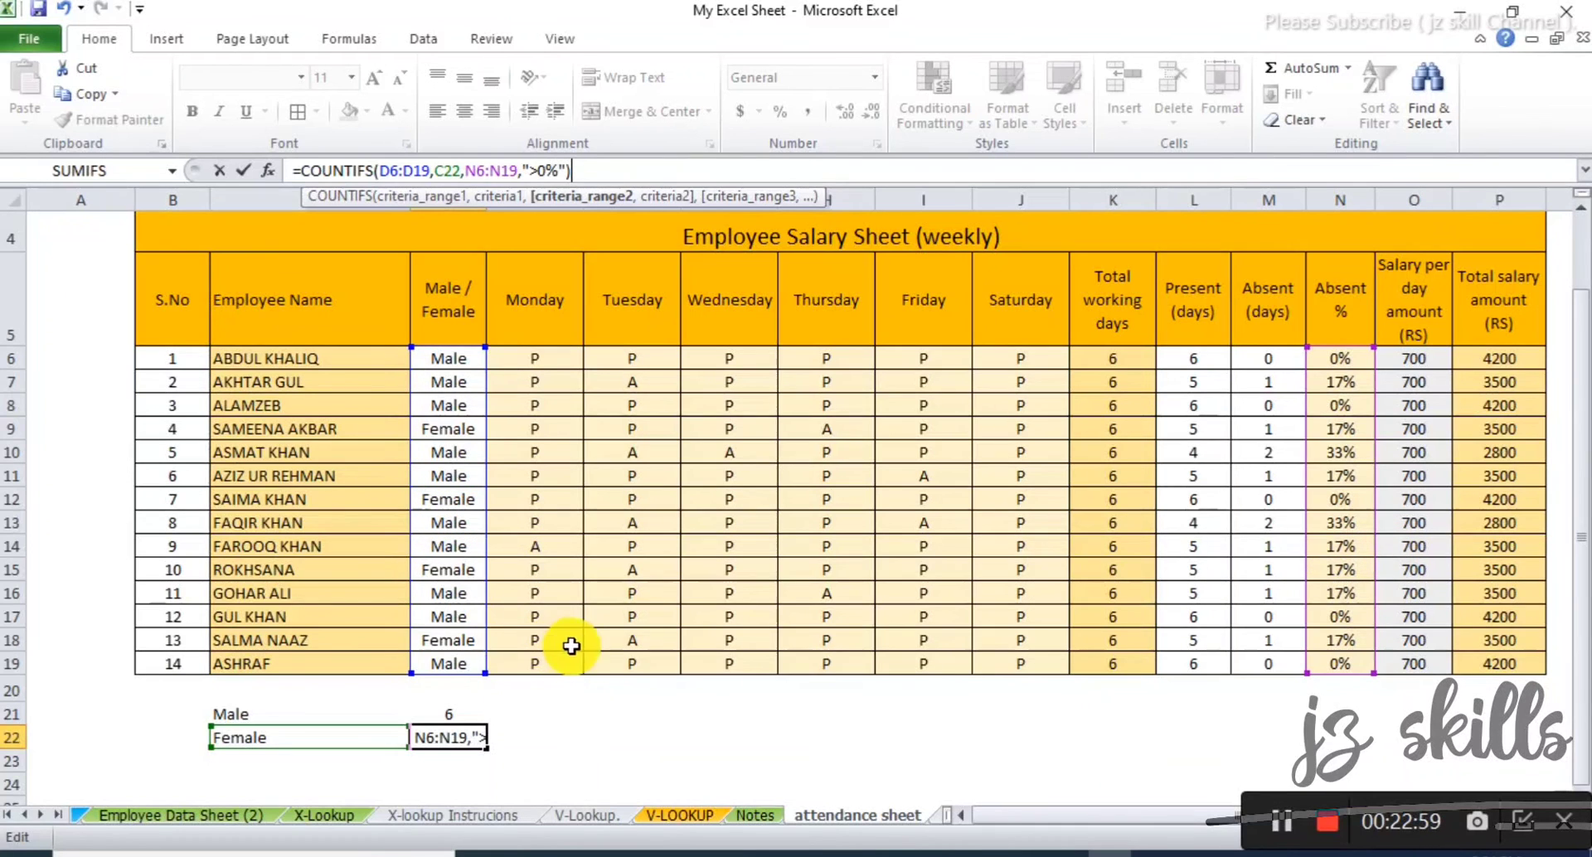
key(Return)
click(469, 743)
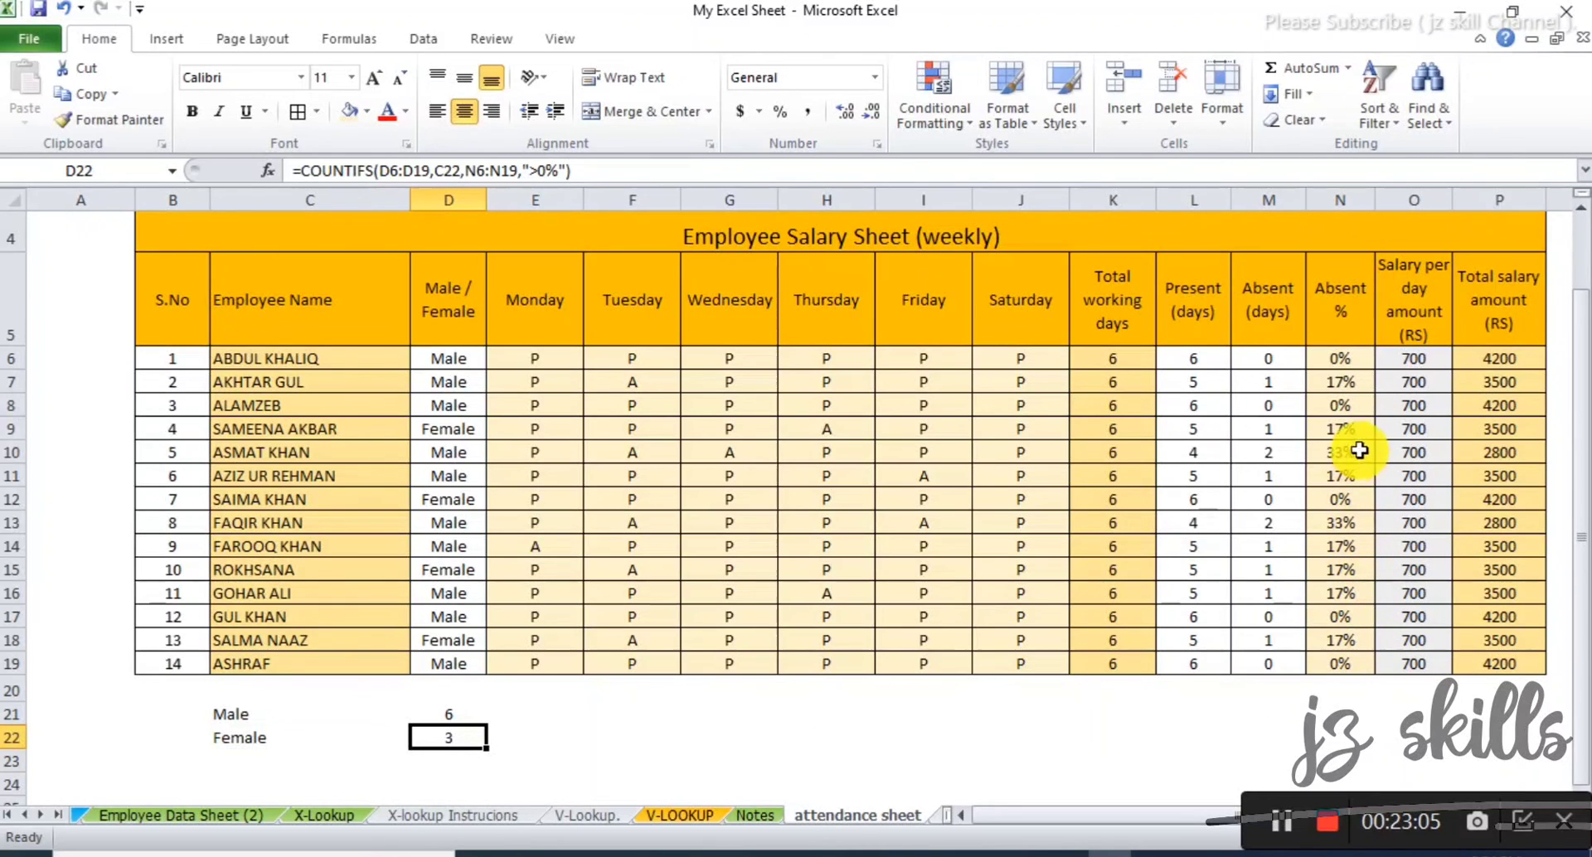
- Review the absent percentages in N6:N19 and compare them with the COUNTIFS formulas for Male and Female in D21 and D22
drag(1353, 357, 1343, 664)
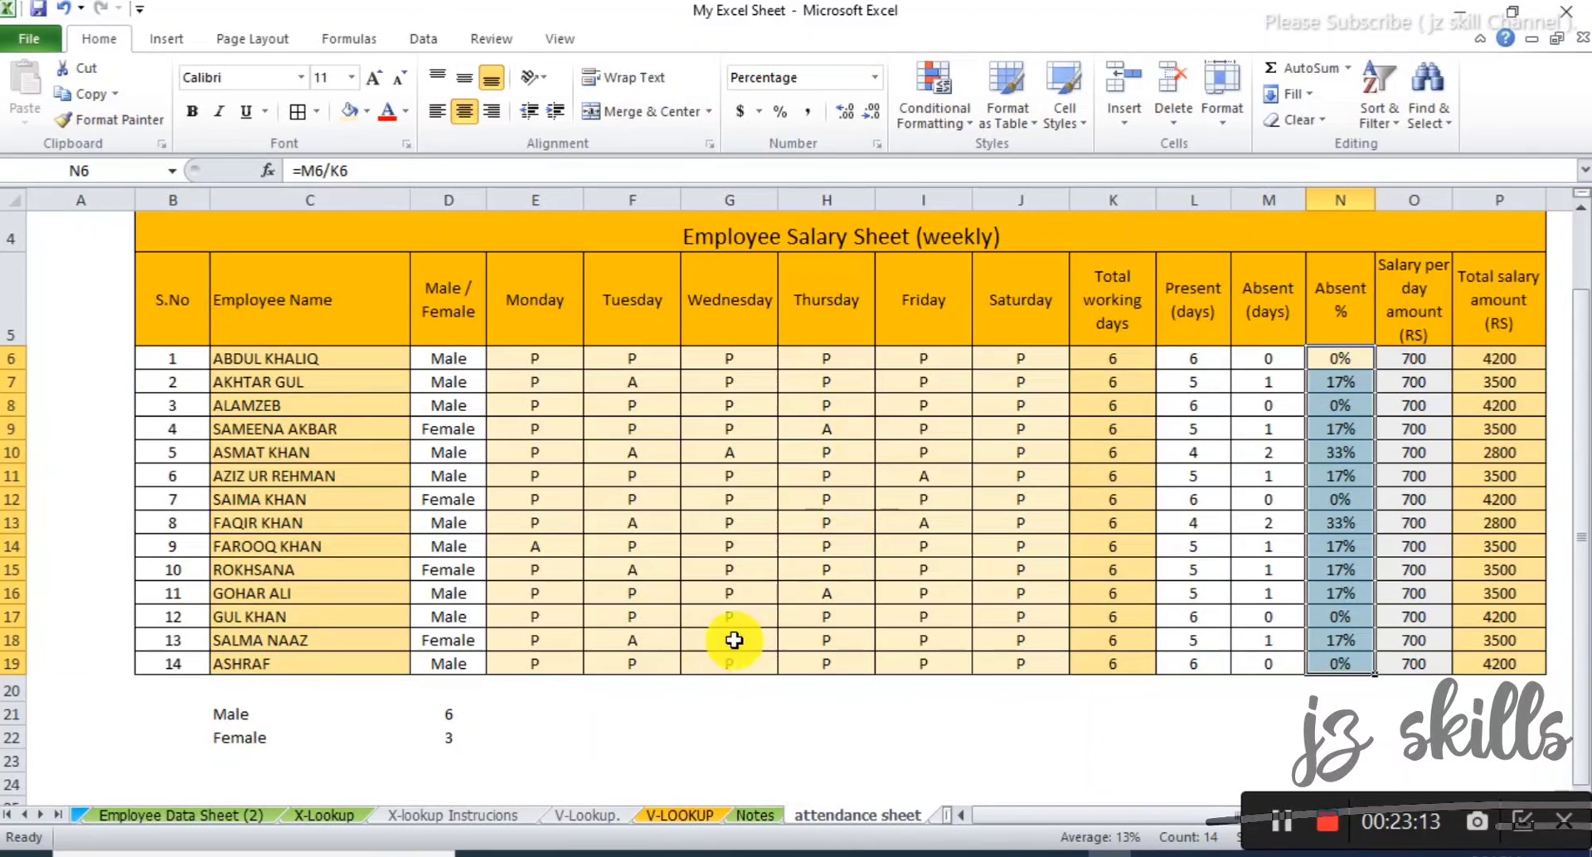
key(Return)
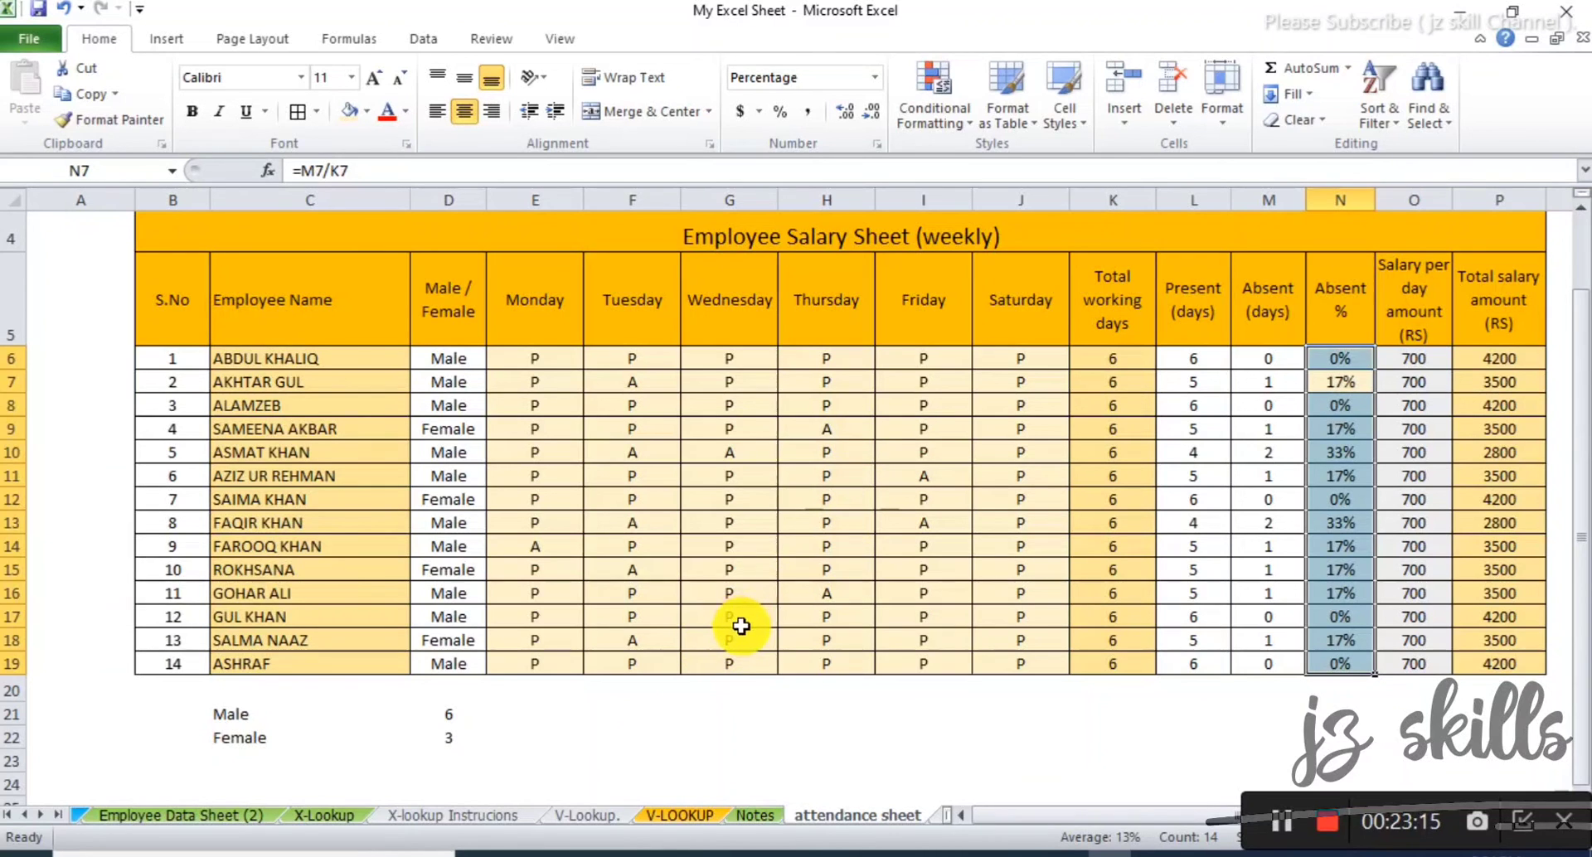
key(Return)
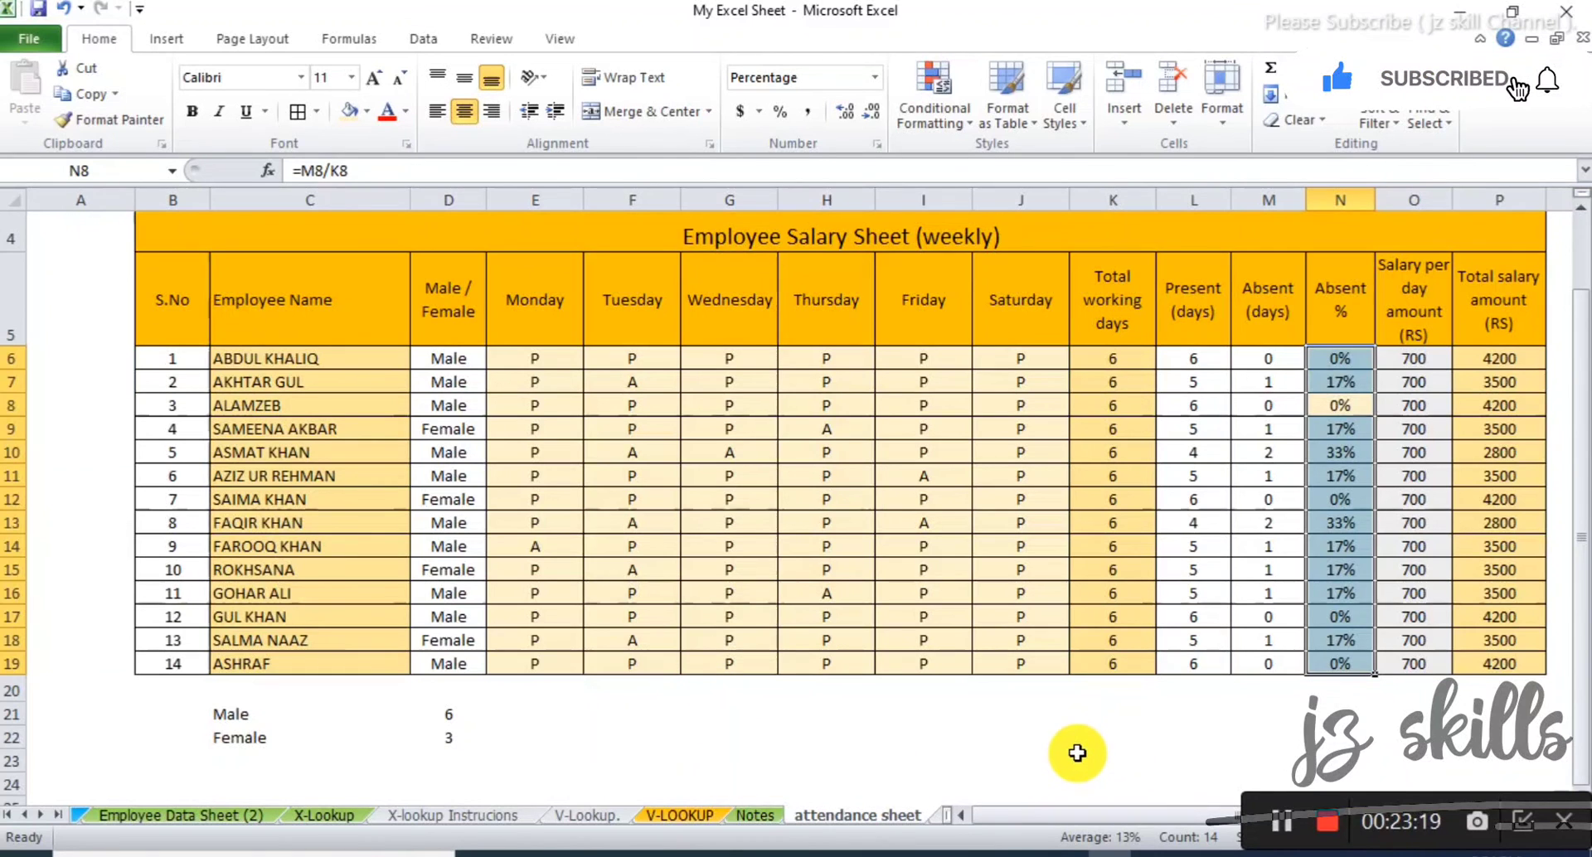
click(1169, 739)
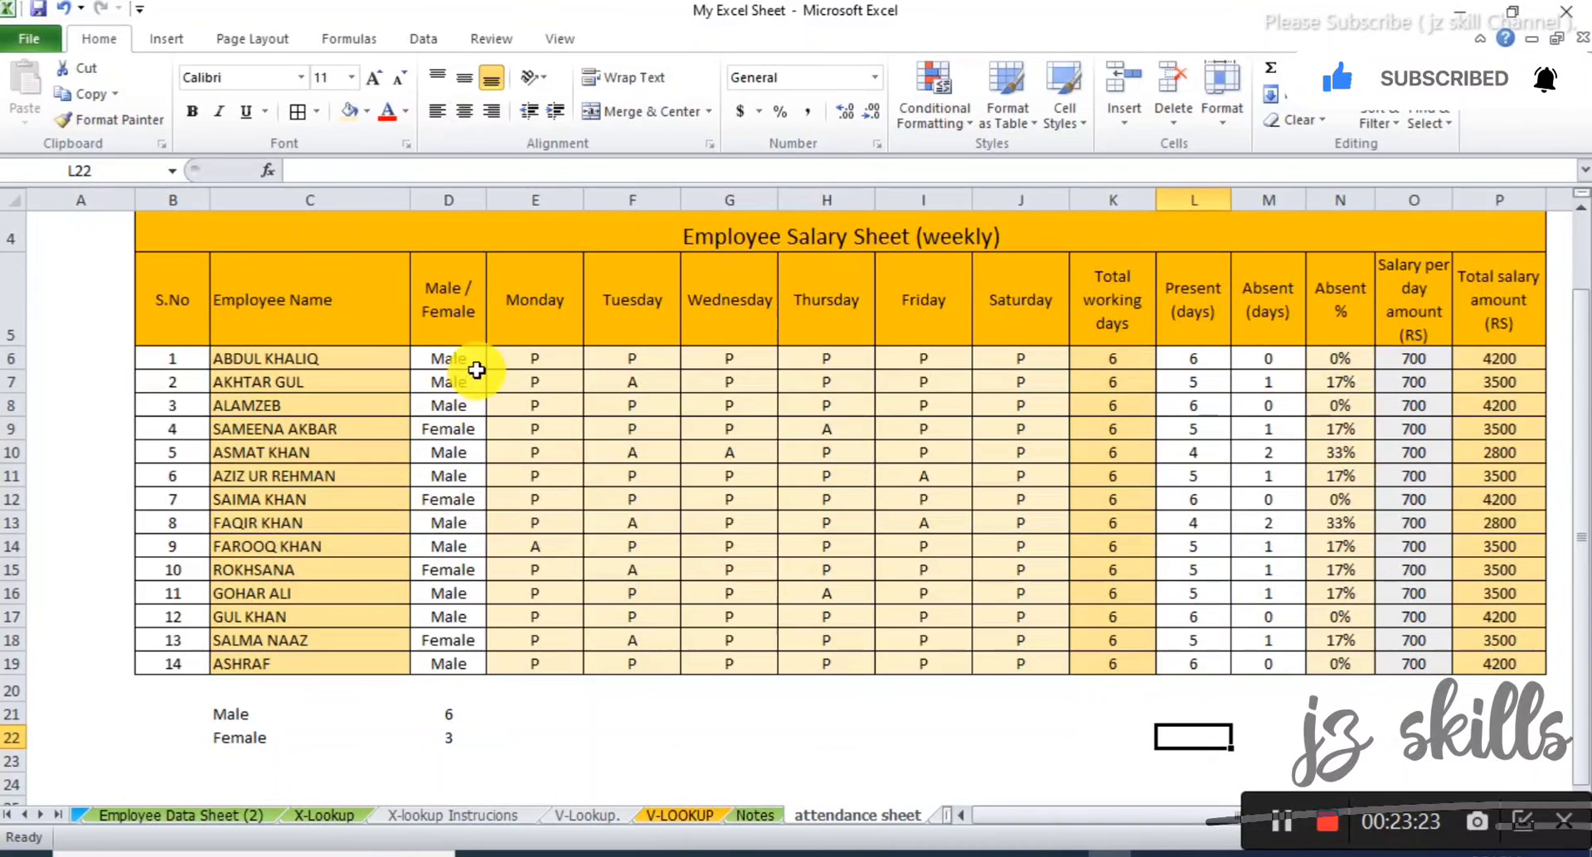
click(451, 717)
click(460, 735)
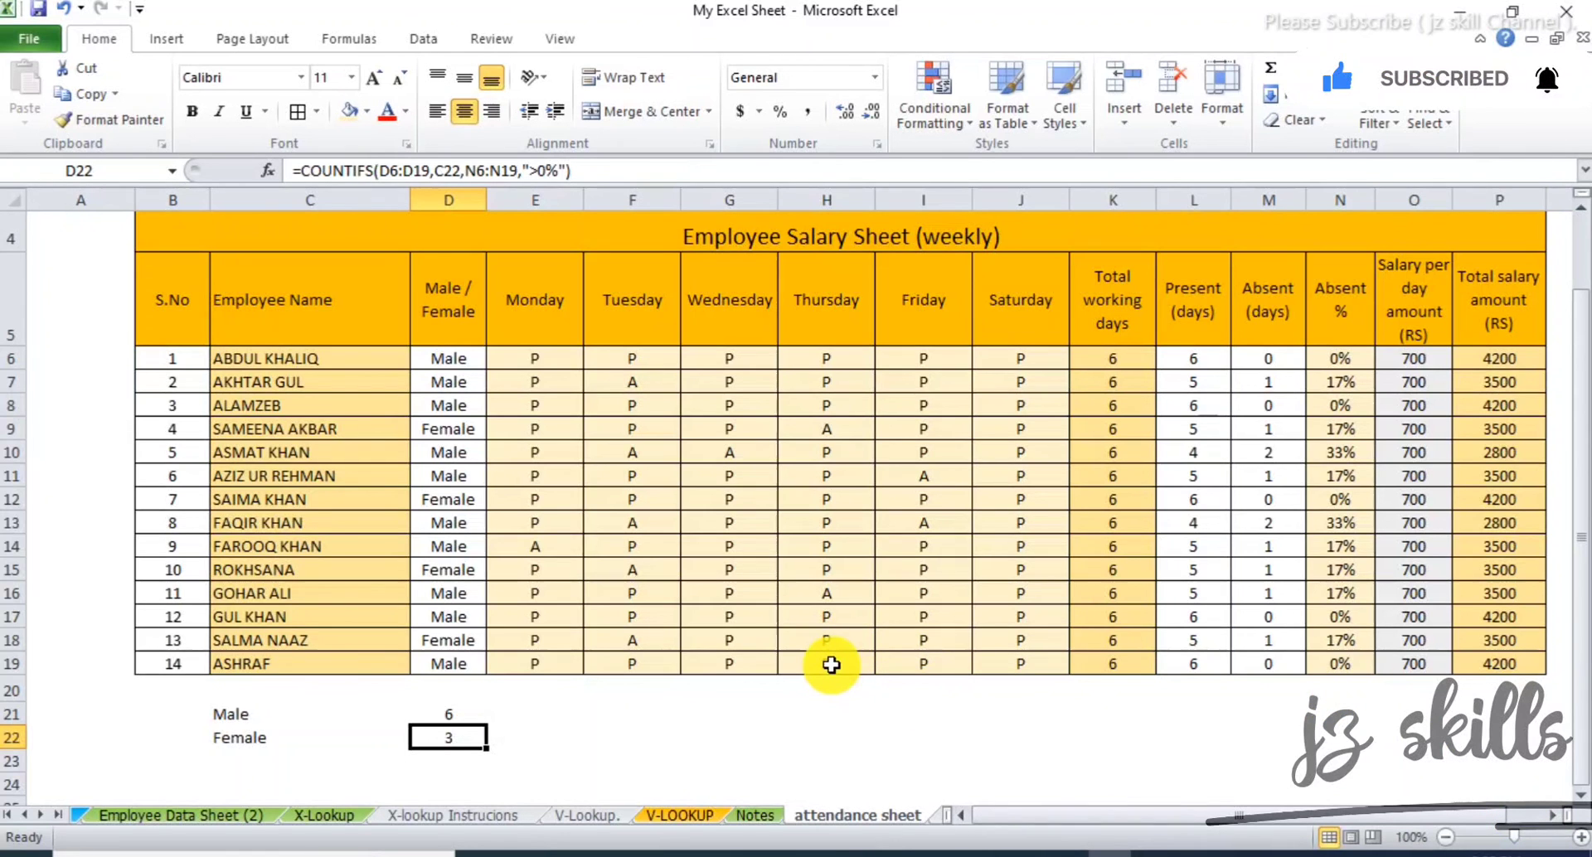
scroll(581, 572, up, 1)
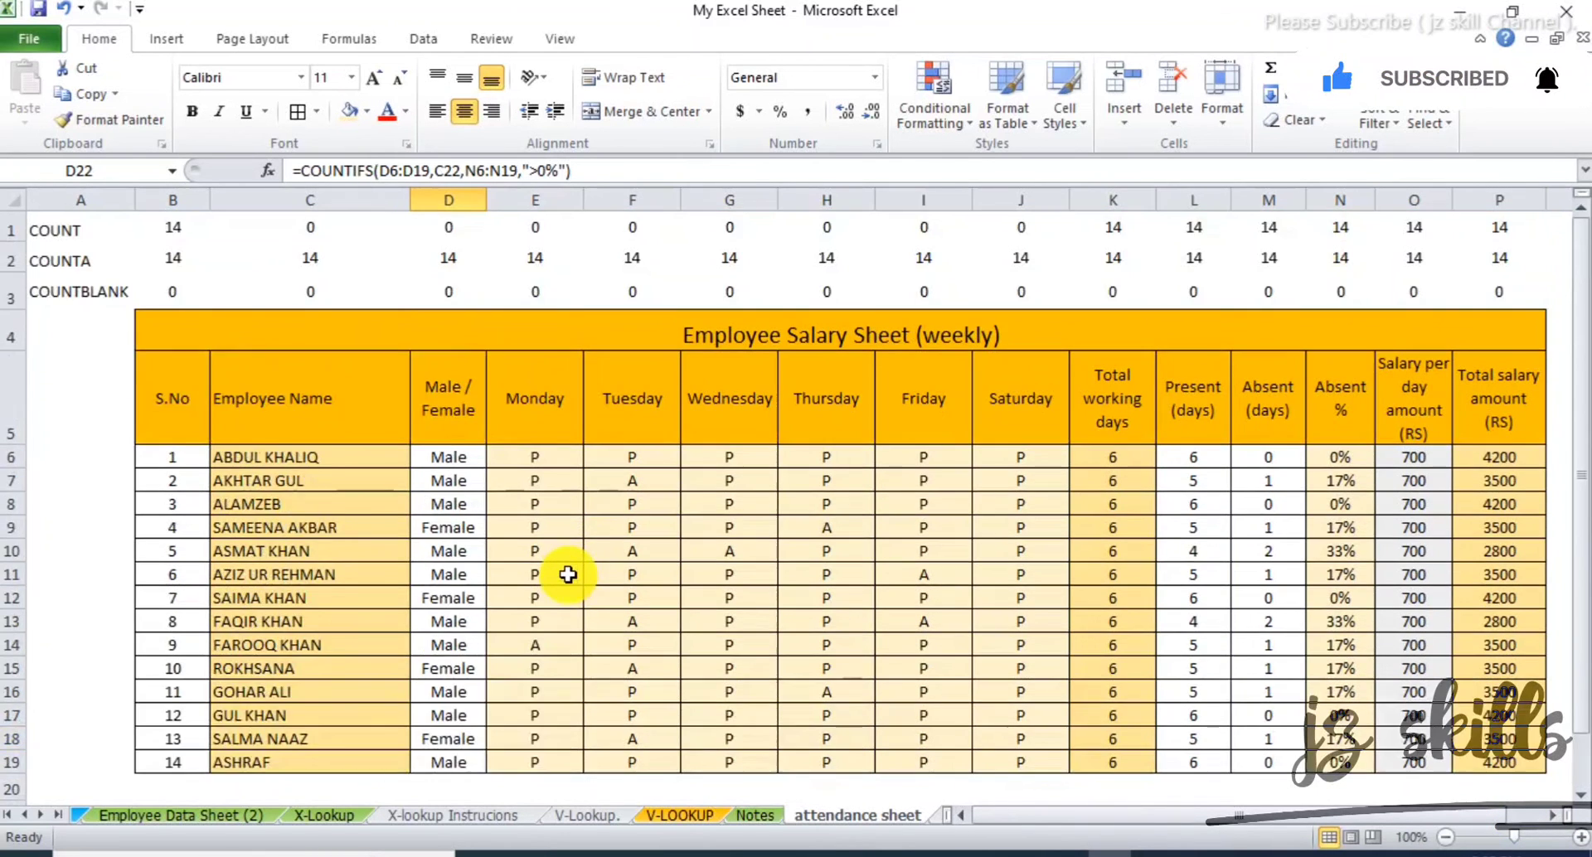
scroll(567, 575, down, 2)
scroll(568, 575, up, 1)
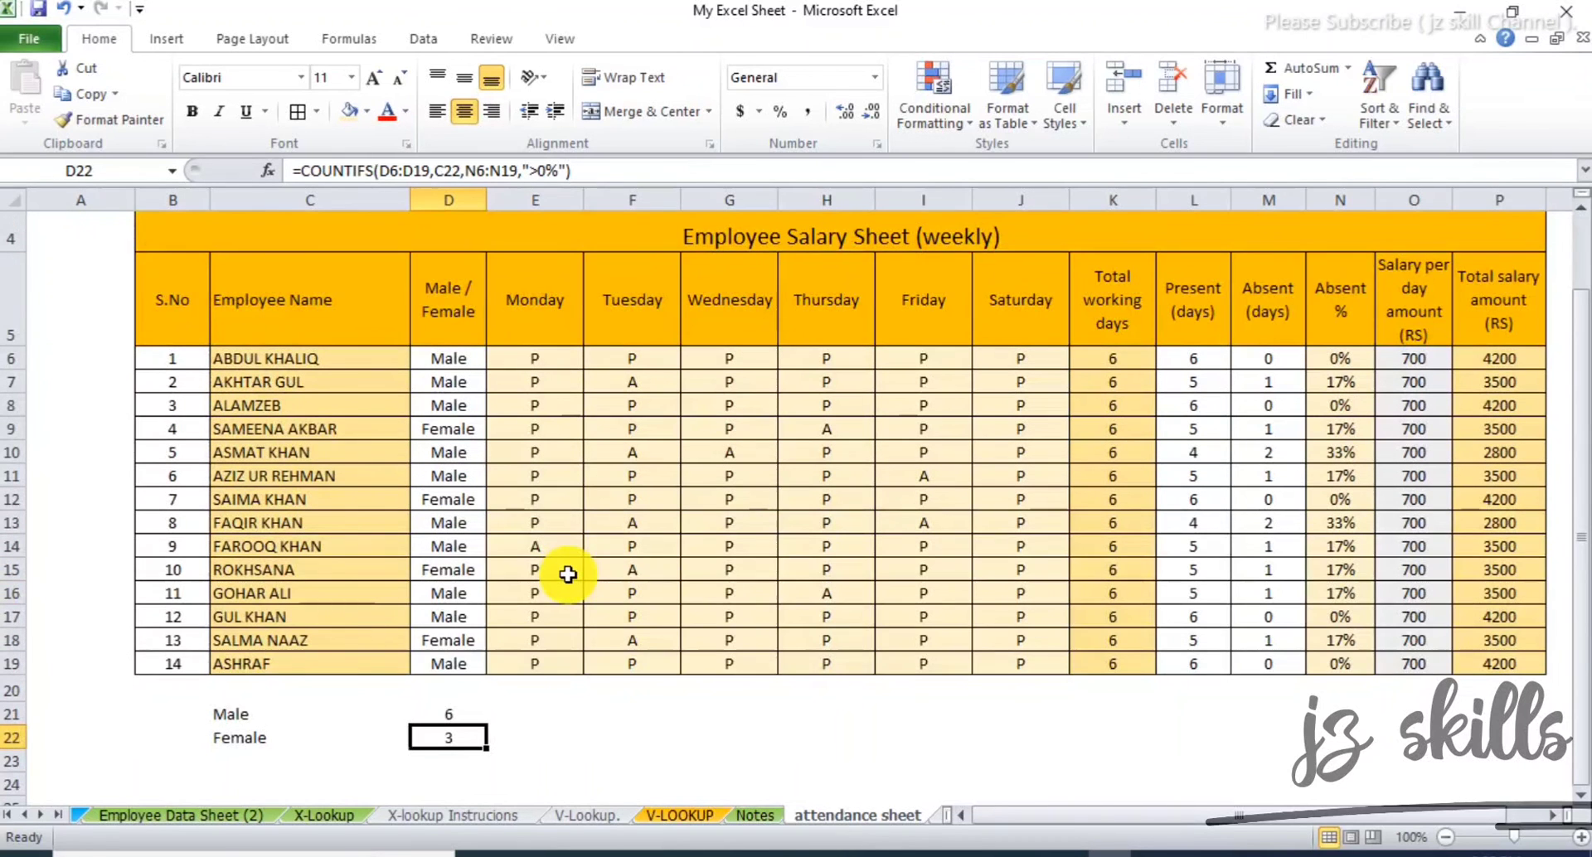
scroll(568, 575, up, 1)
scroll(568, 575, down, 1)
scroll(567, 574, up, 1)
scroll(568, 575, down, 1)
scroll(568, 574, up, 1)
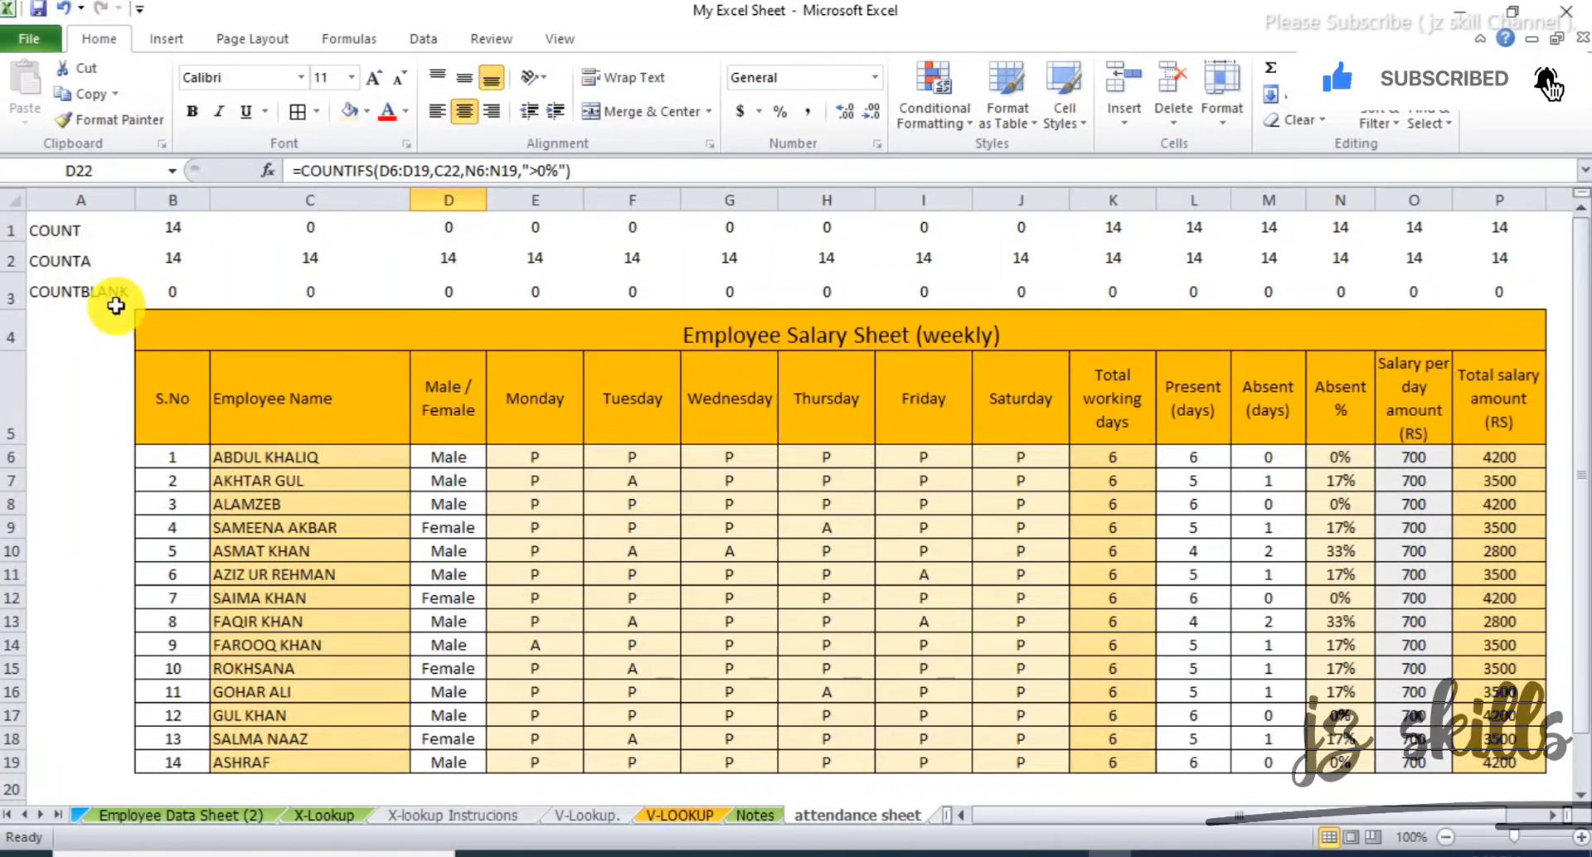
- Review the formulas for present days, absent percentage and total salary in row 6, the daily rate in O6, and the Male COUNTIFS formula in D21
scroll(151, 383, down, 1)
click(1190, 359)
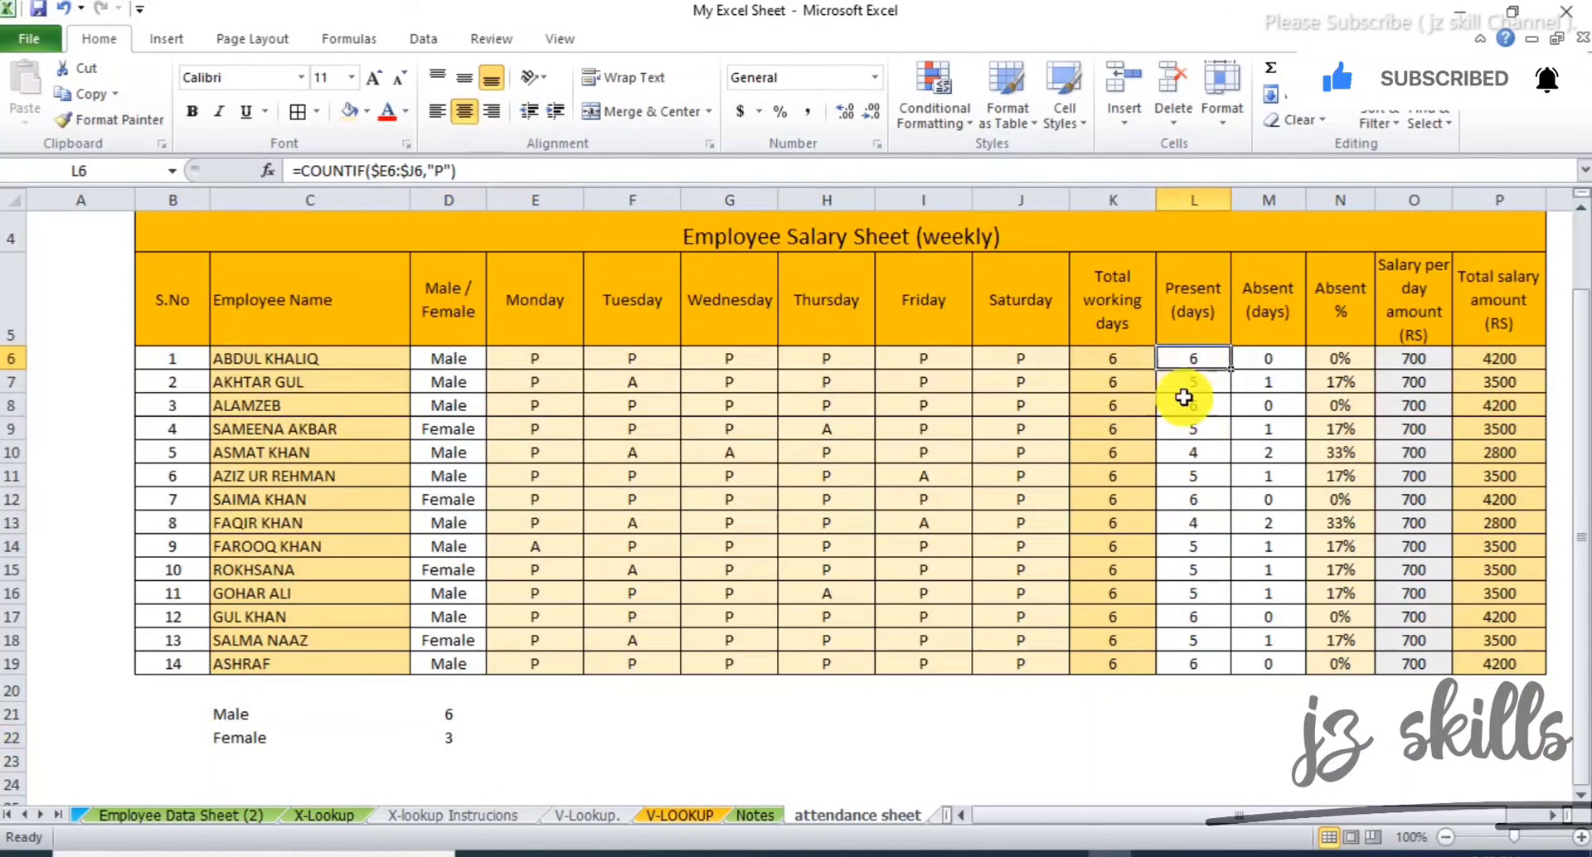
scroll(1183, 470, up, 1)
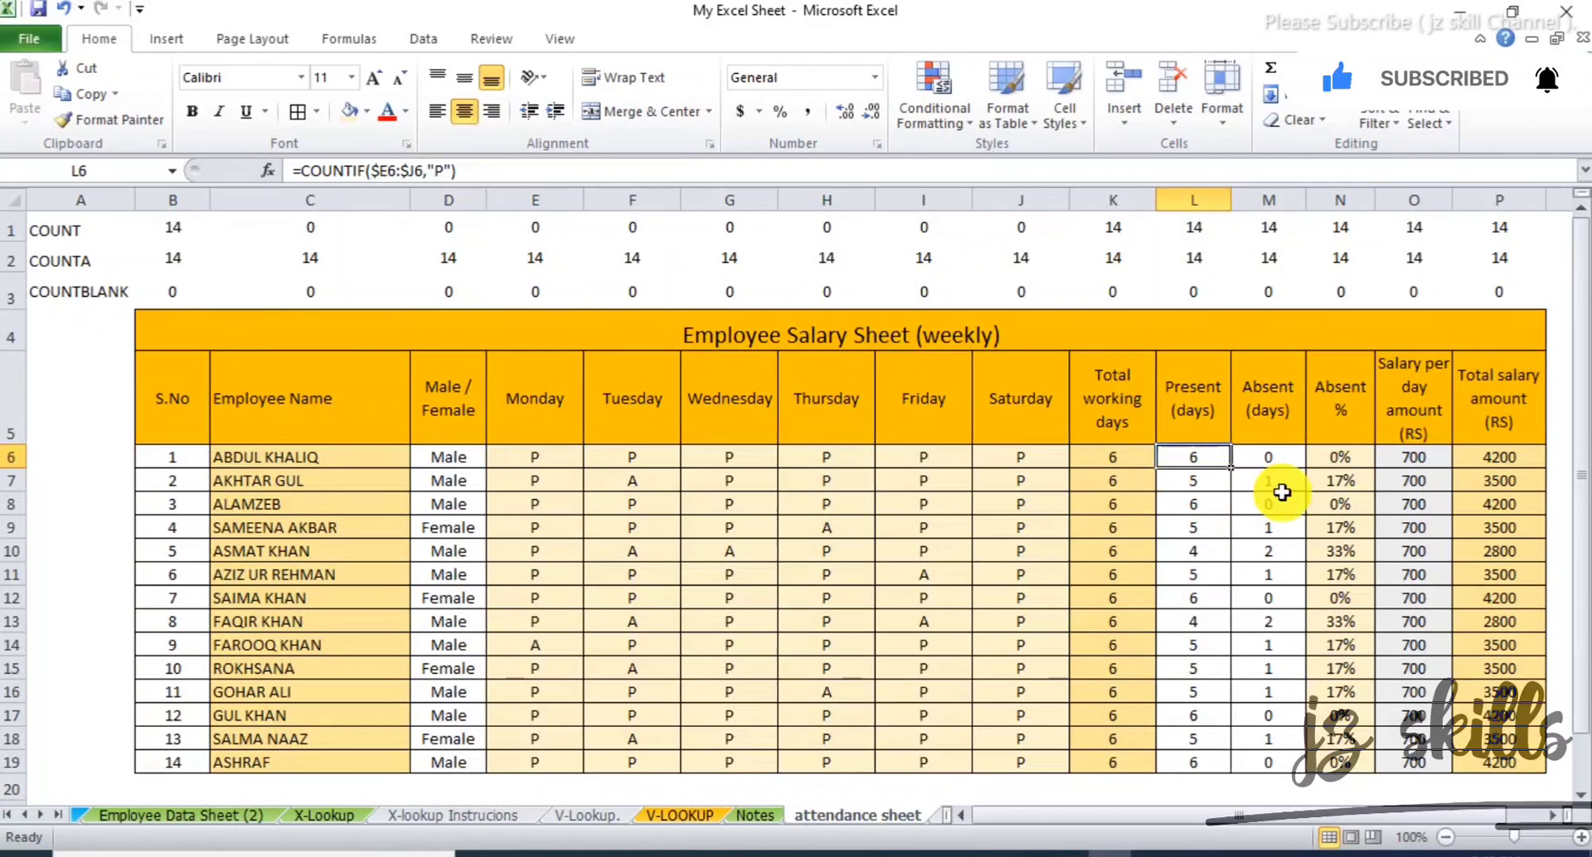
click(1335, 452)
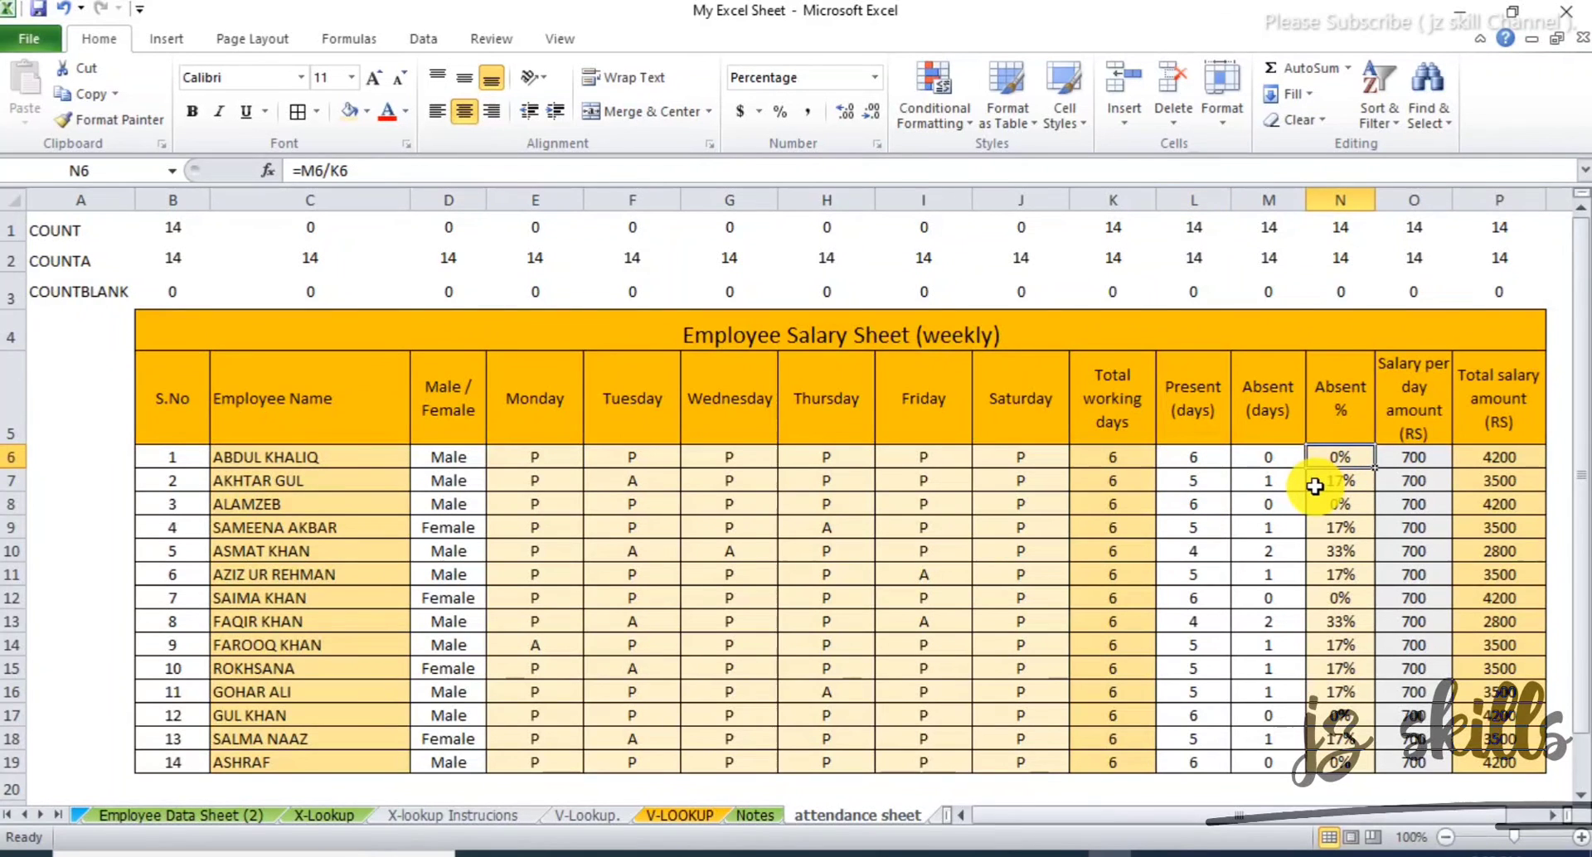
scroll(1314, 488, down, 1)
click(1420, 348)
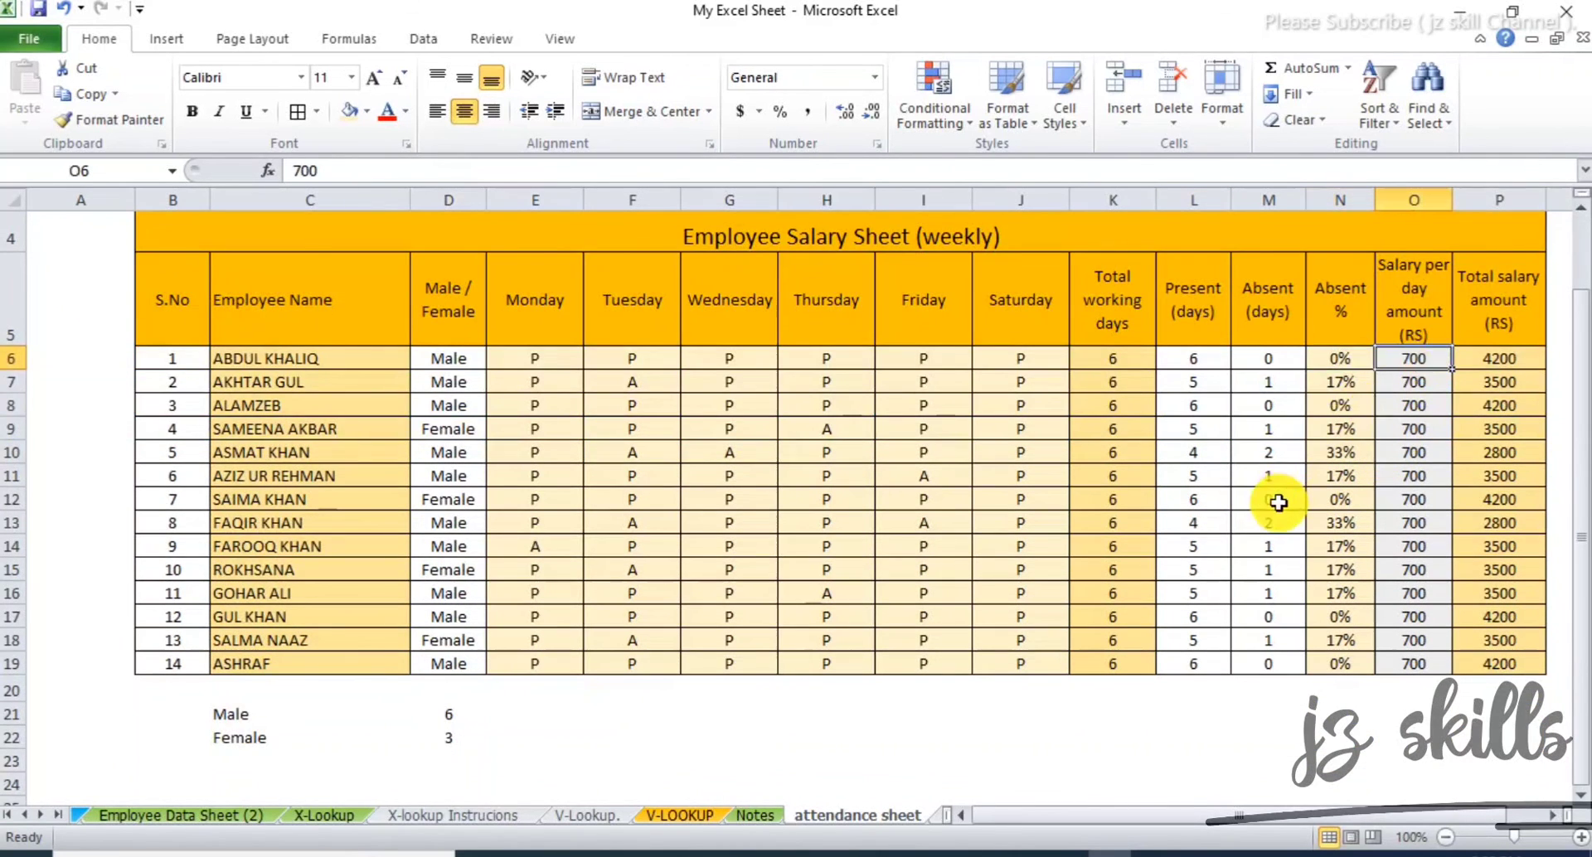
scroll(1371, 490, up, 1)
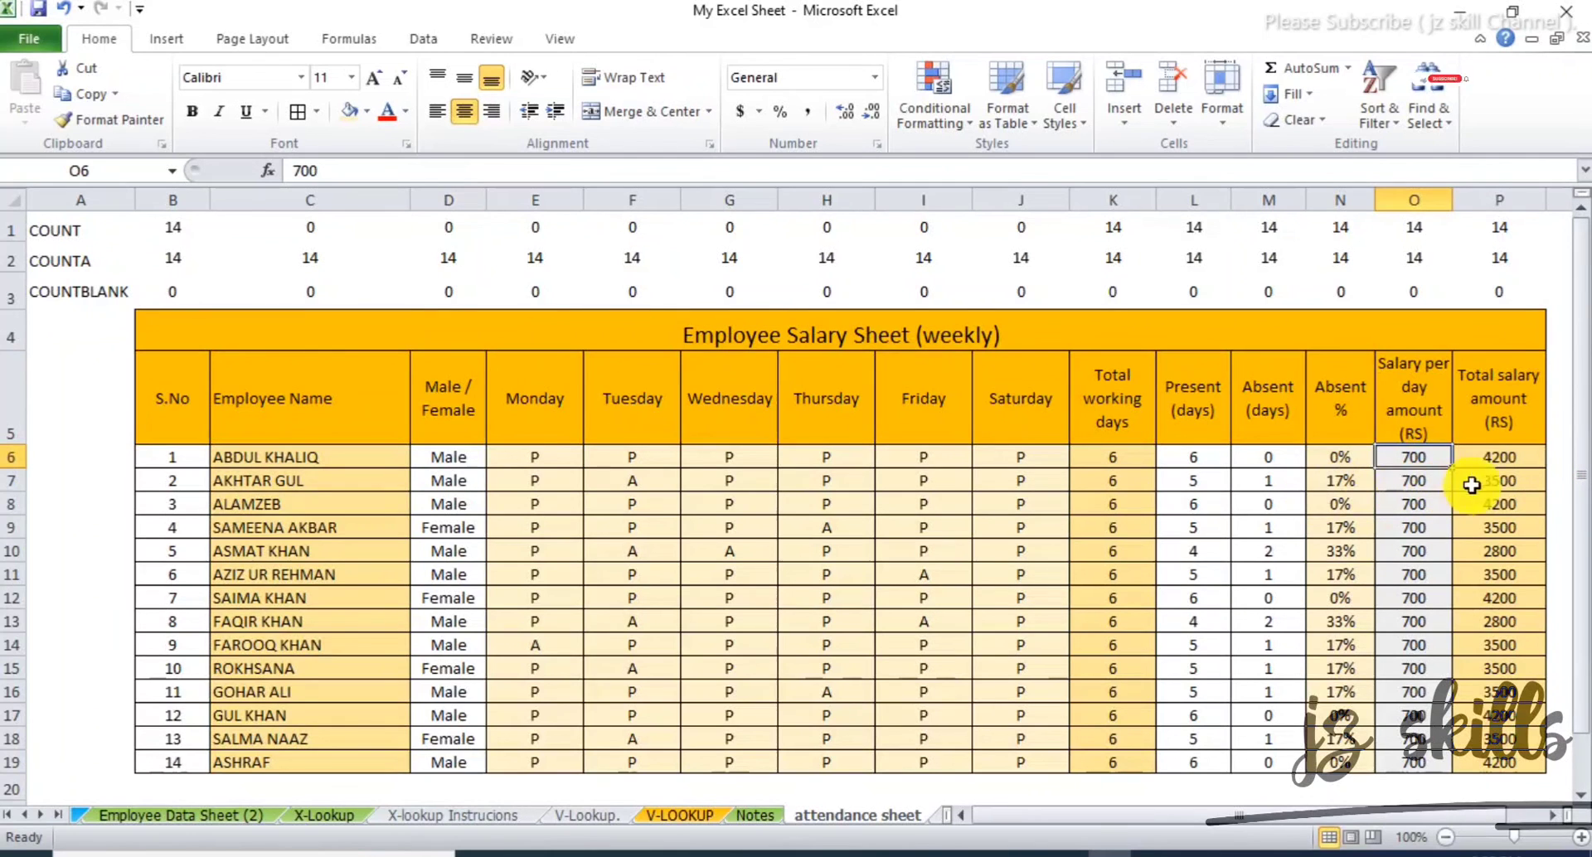
click(1495, 463)
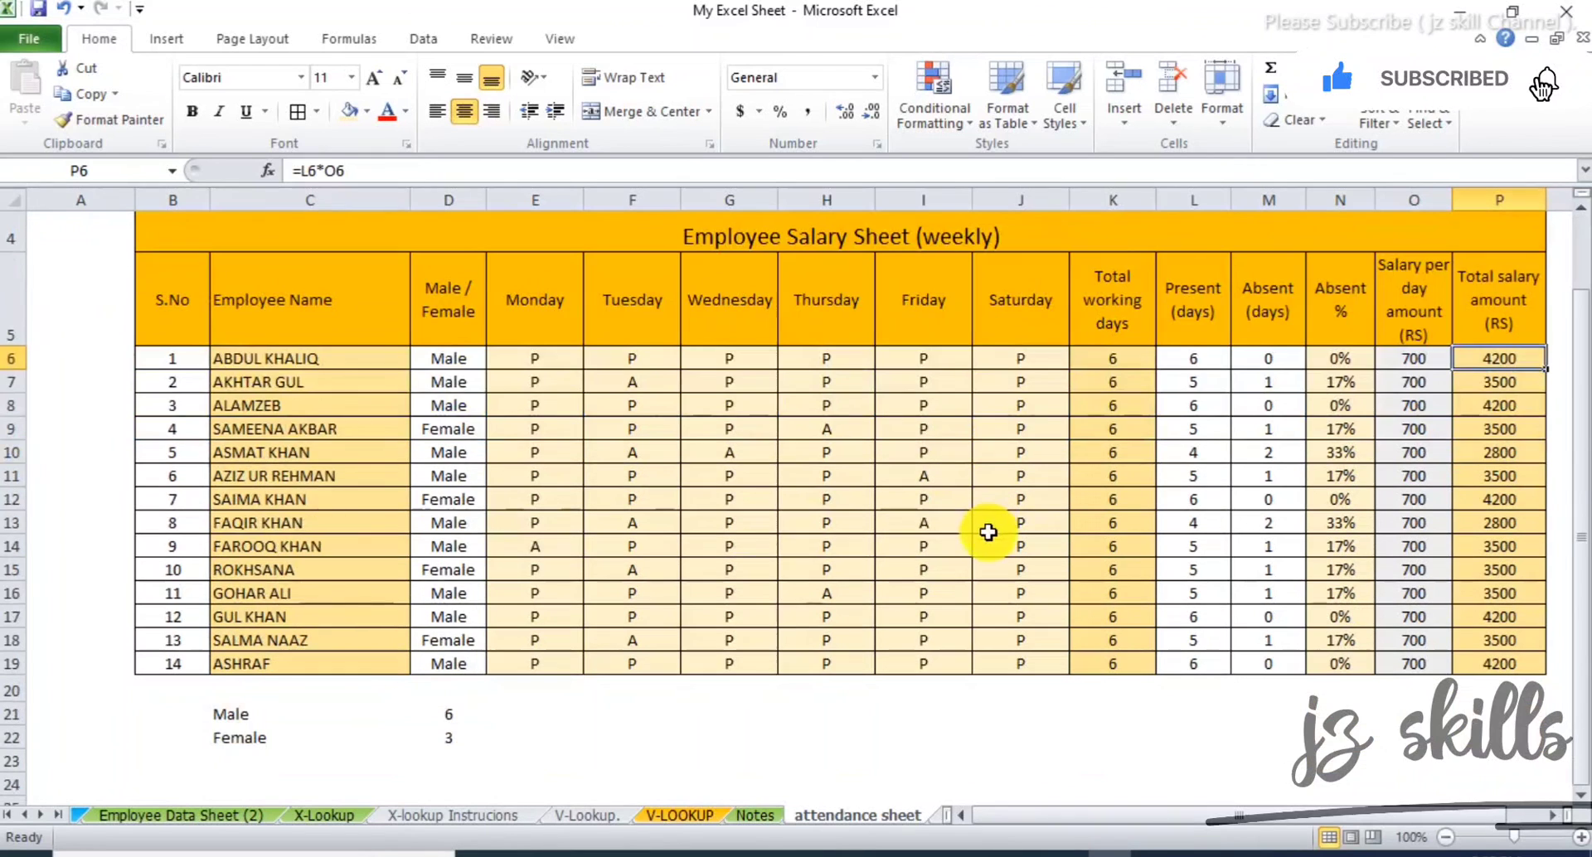
scroll(986, 529, down, 1)
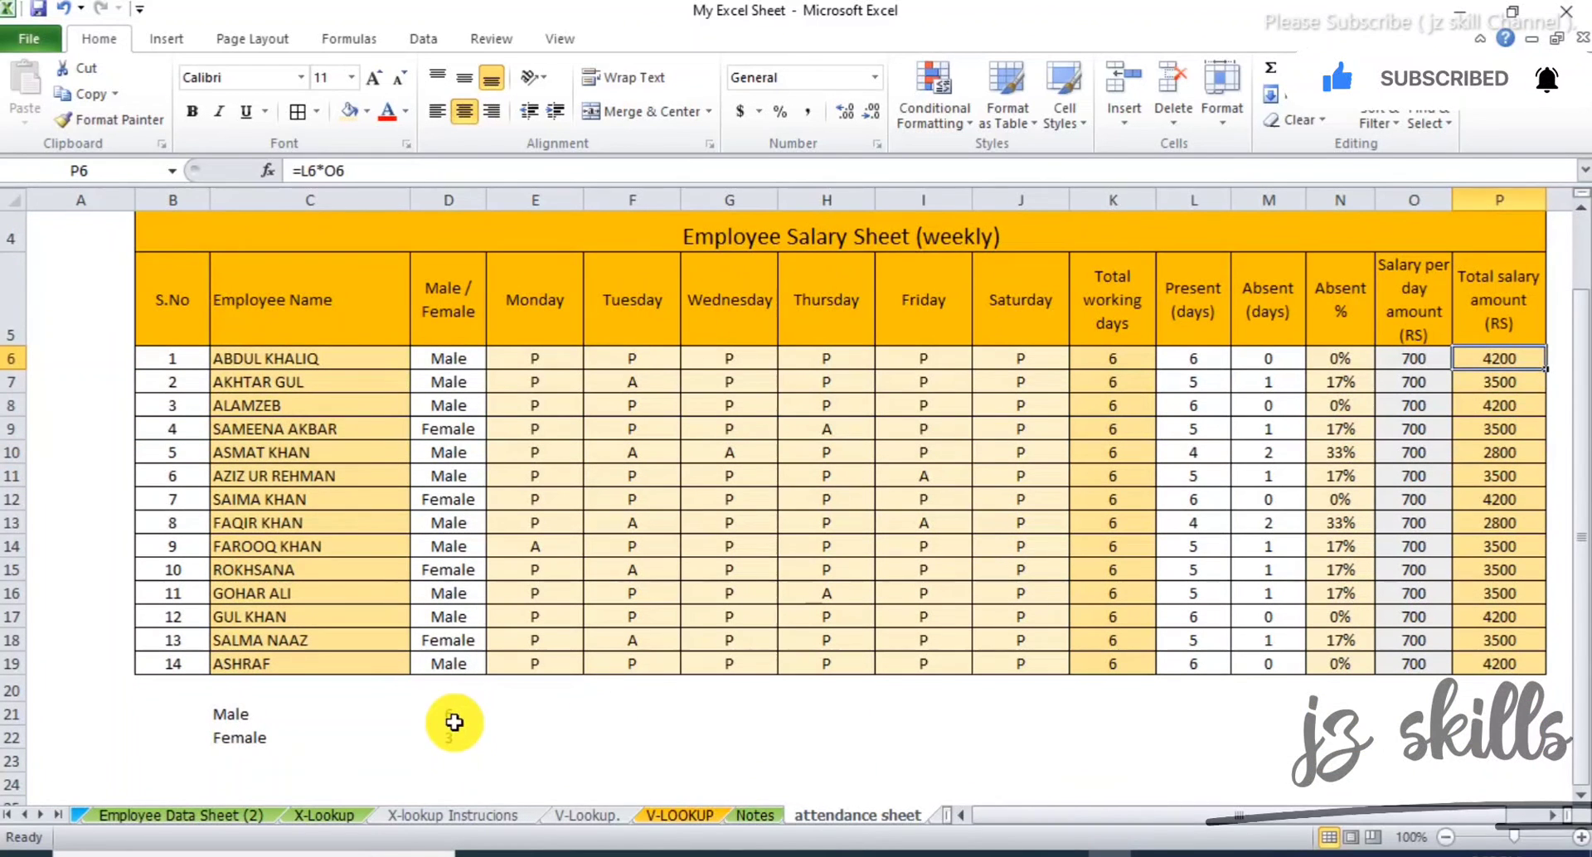
click(453, 719)
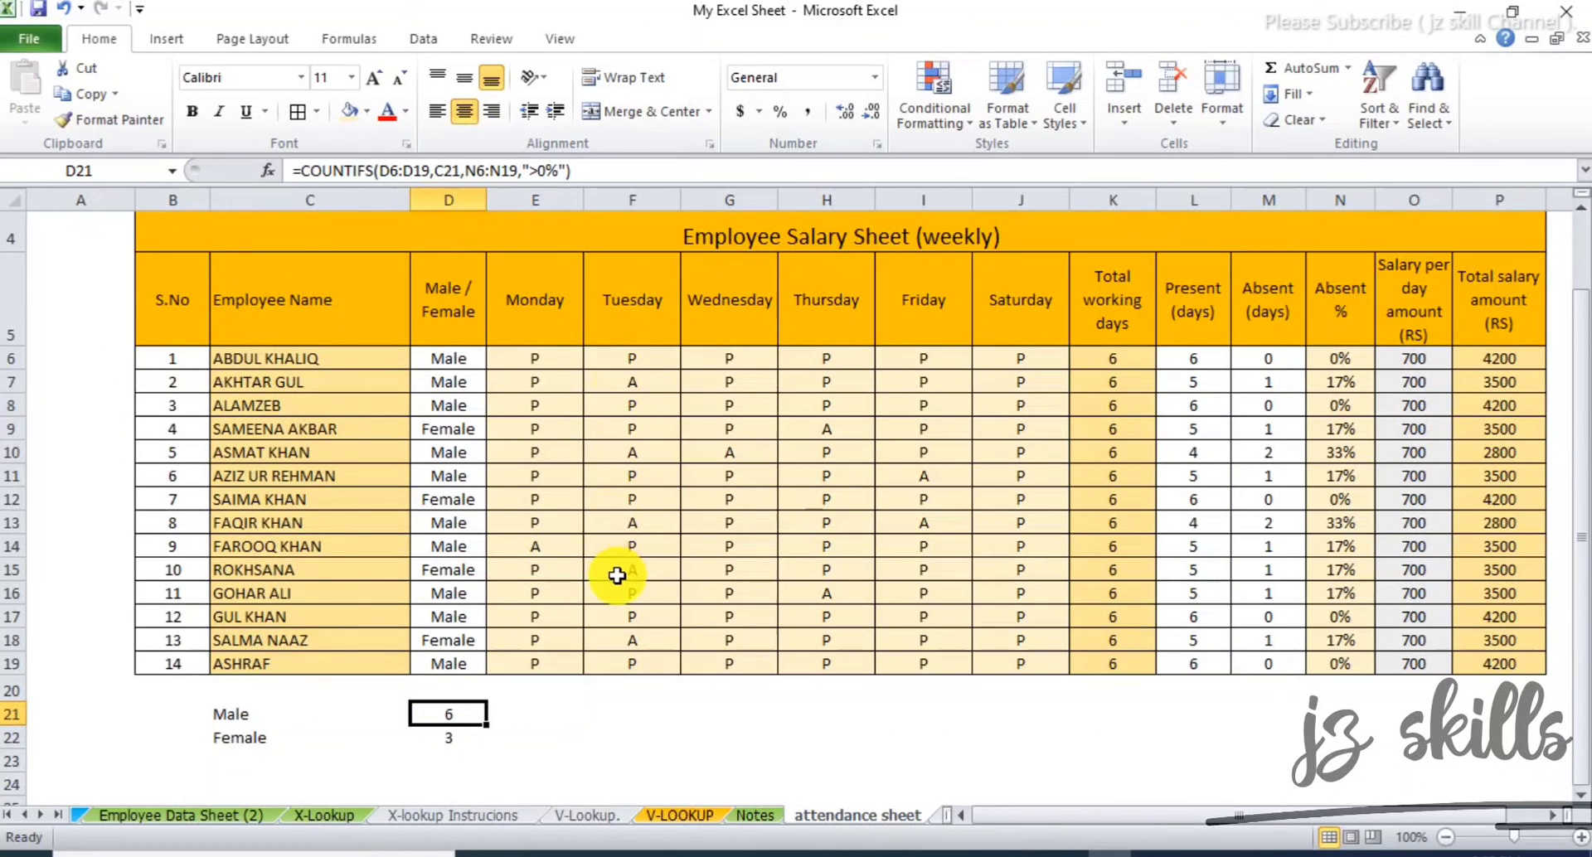
scroll(619, 572, up, 1)
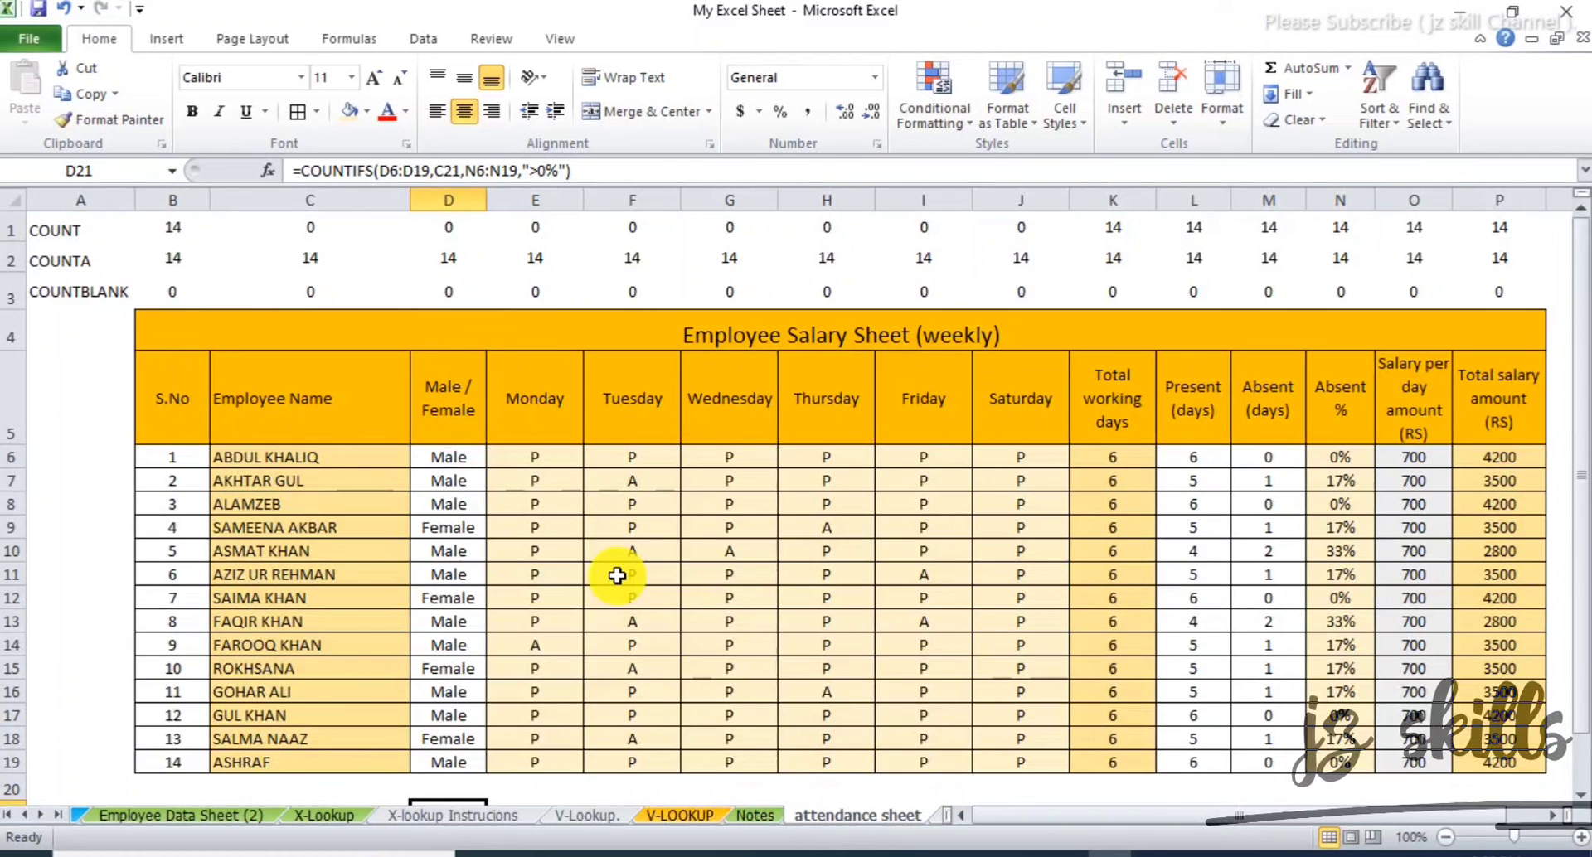
scroll(616, 576, down, 1)
scroll(617, 575, up, 1)
scroll(617, 575, down, 1)
scroll(617, 575, up, 1)
scroll(616, 575, down, 1)
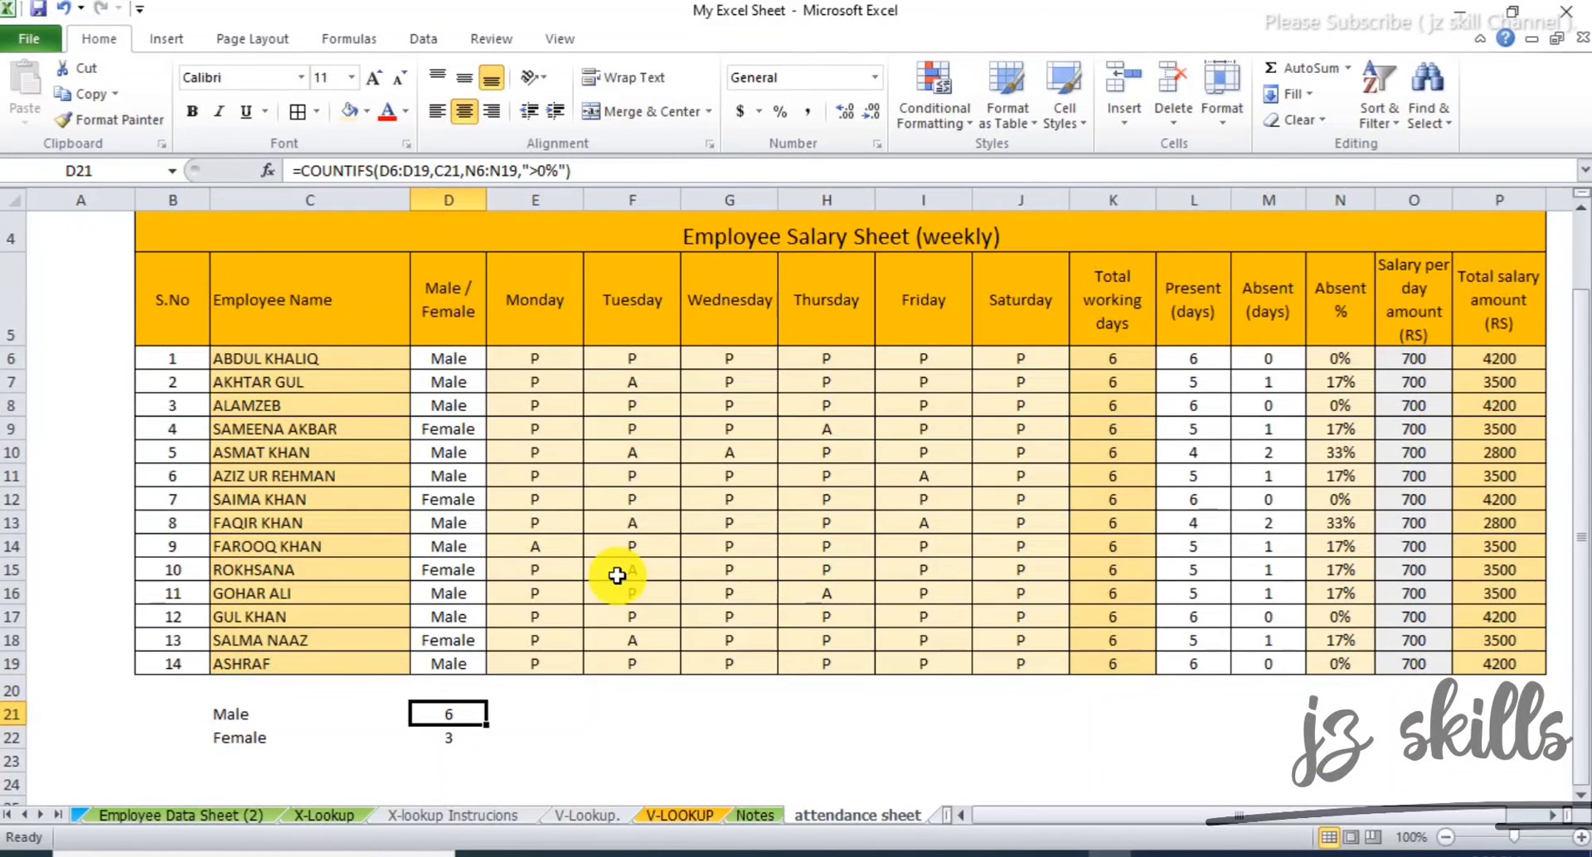
click(530, 718)
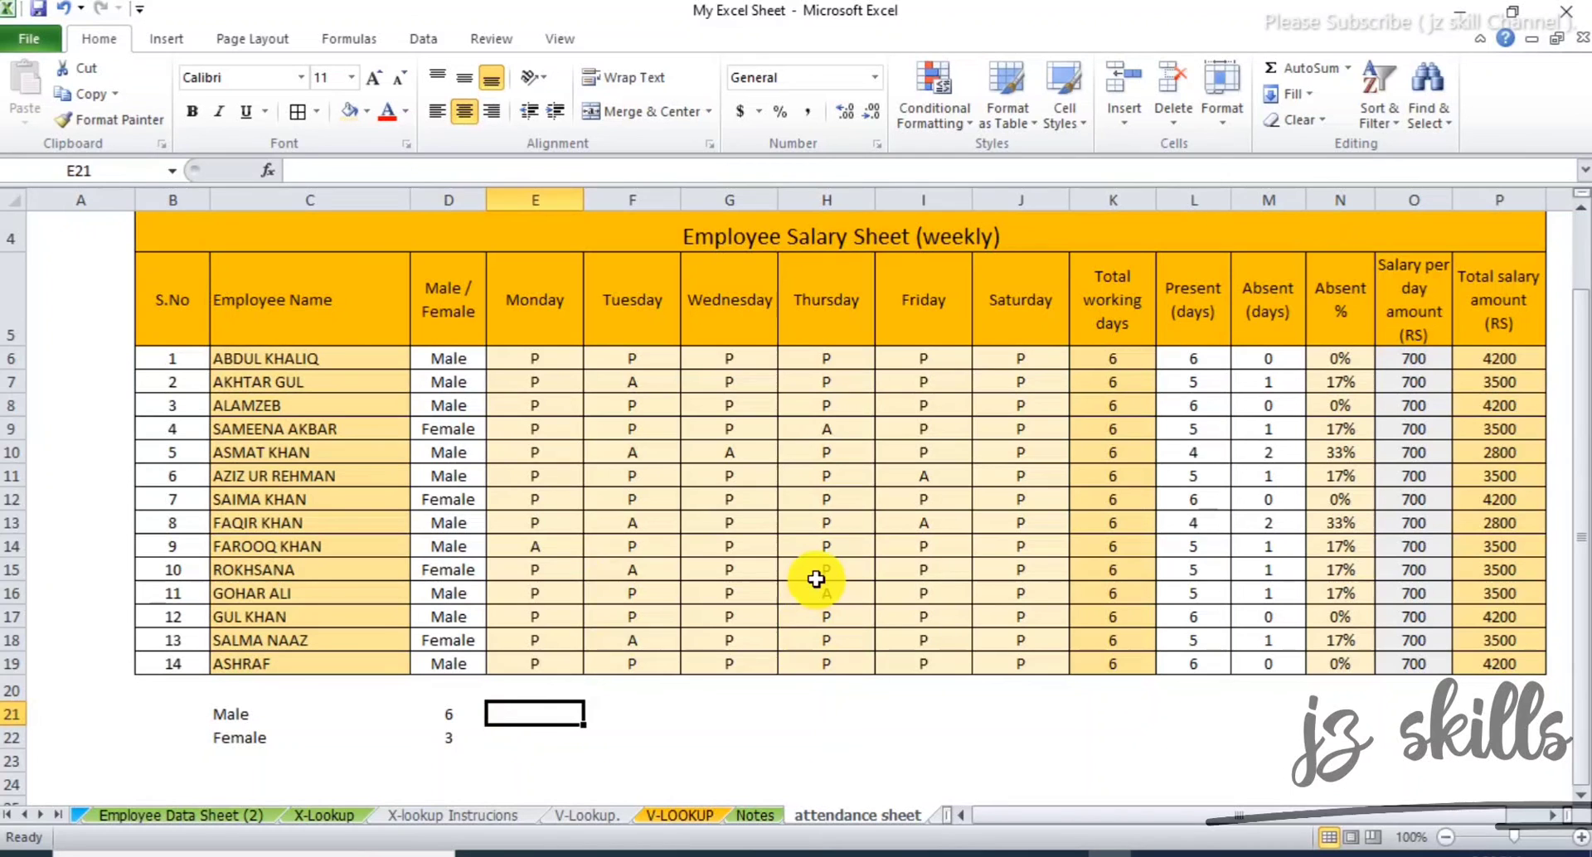
scroll(816, 579, up, 1)
scroll(816, 579, down, 1)
scroll(816, 579, up, 1)
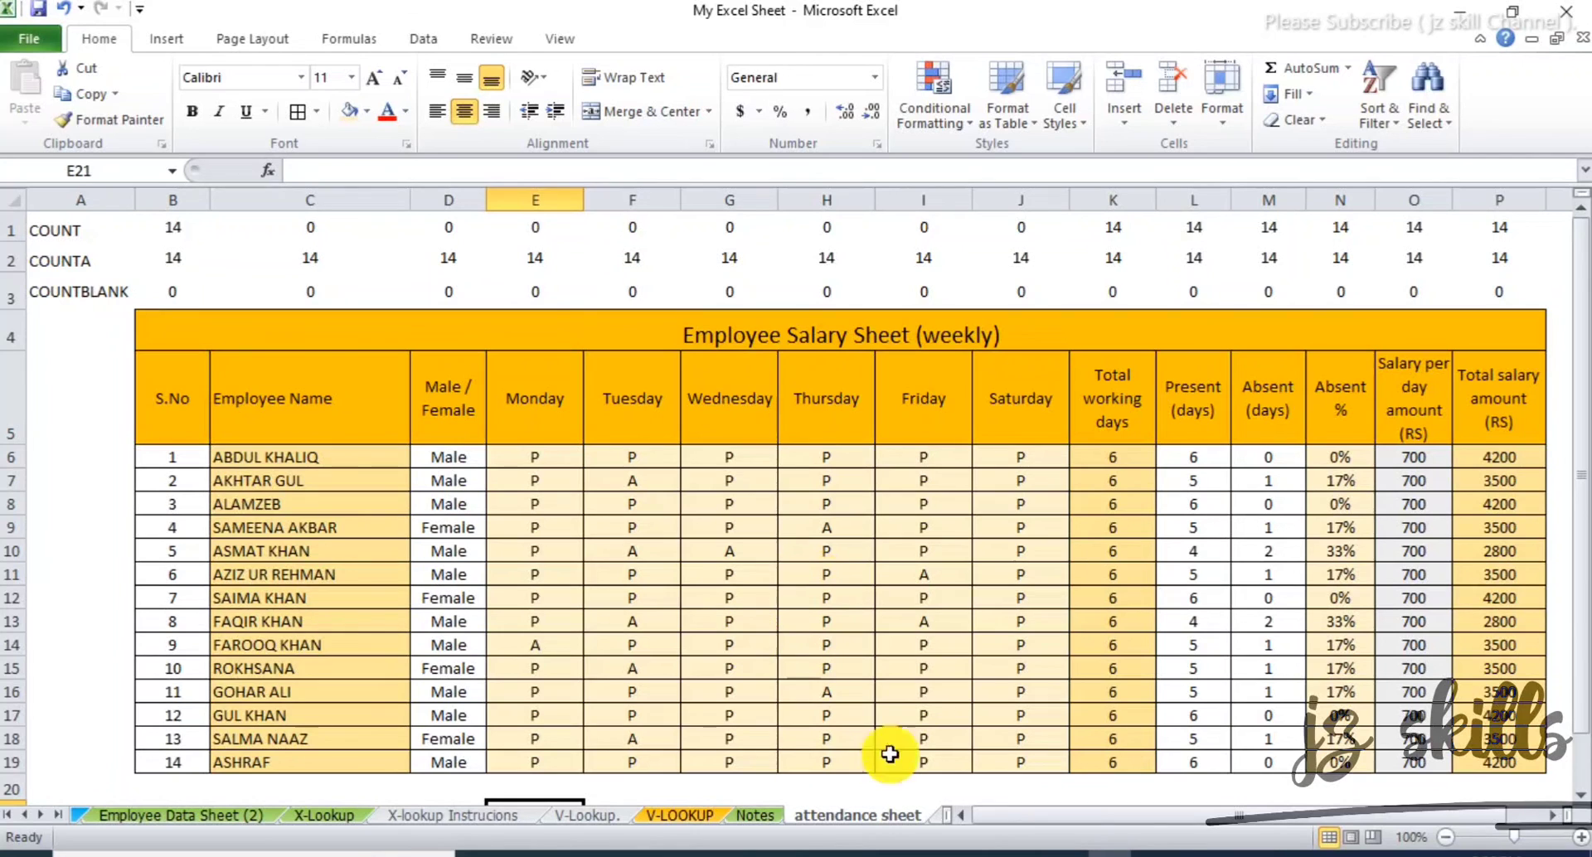
click(624, 854)
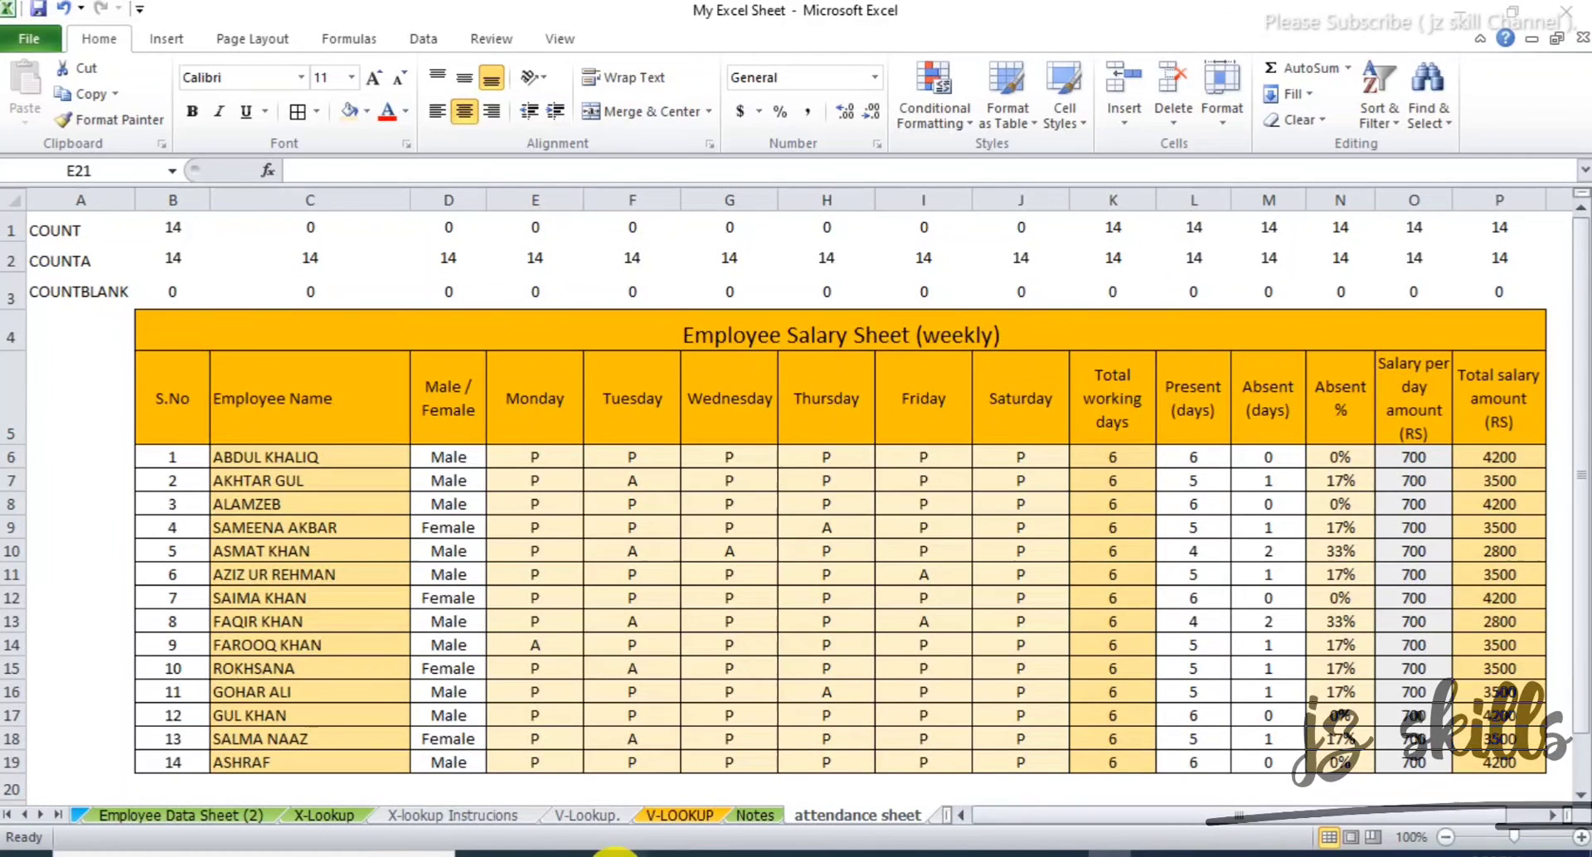